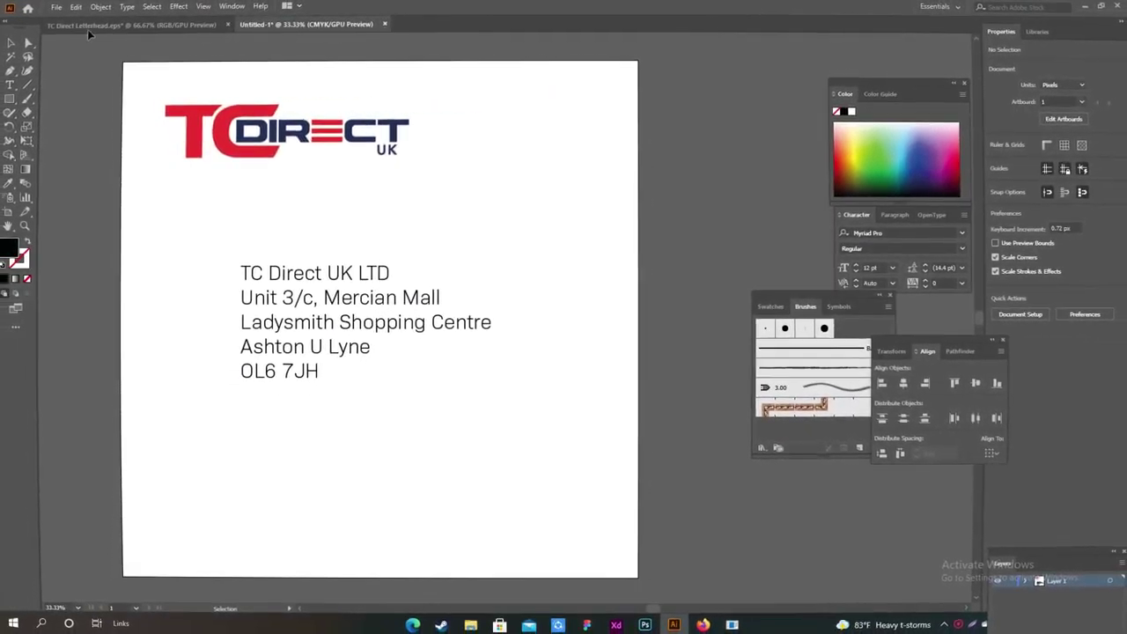
Start a new document from the 8.5 × 11 in preset, keeping 0.125 in bleed on all sides
click(57, 8)
click(67, 22)
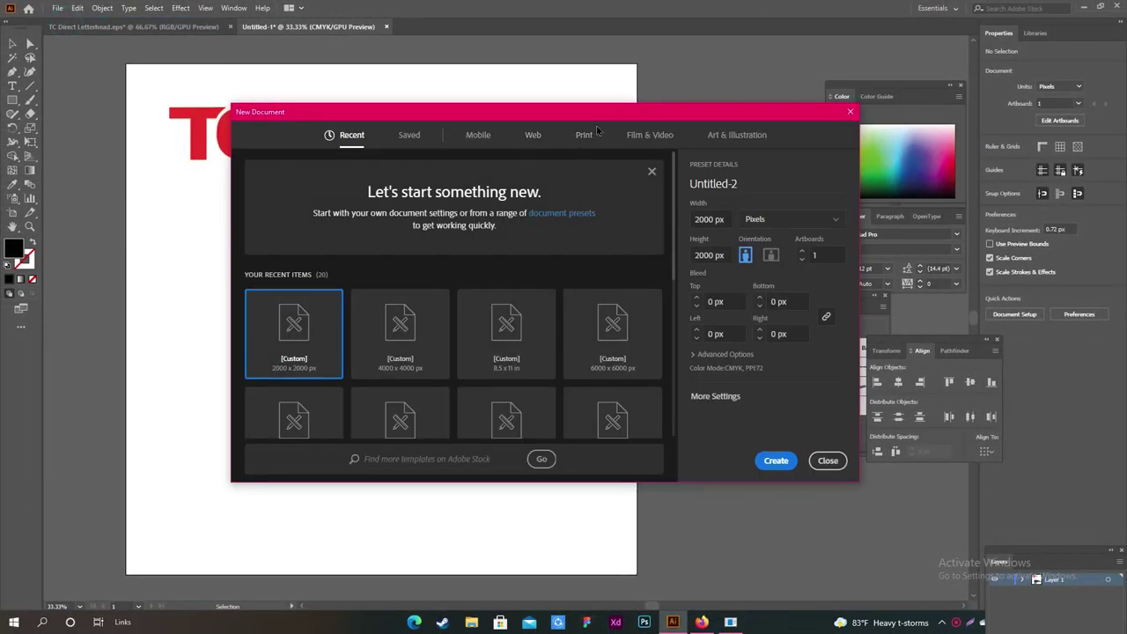
click(493, 339)
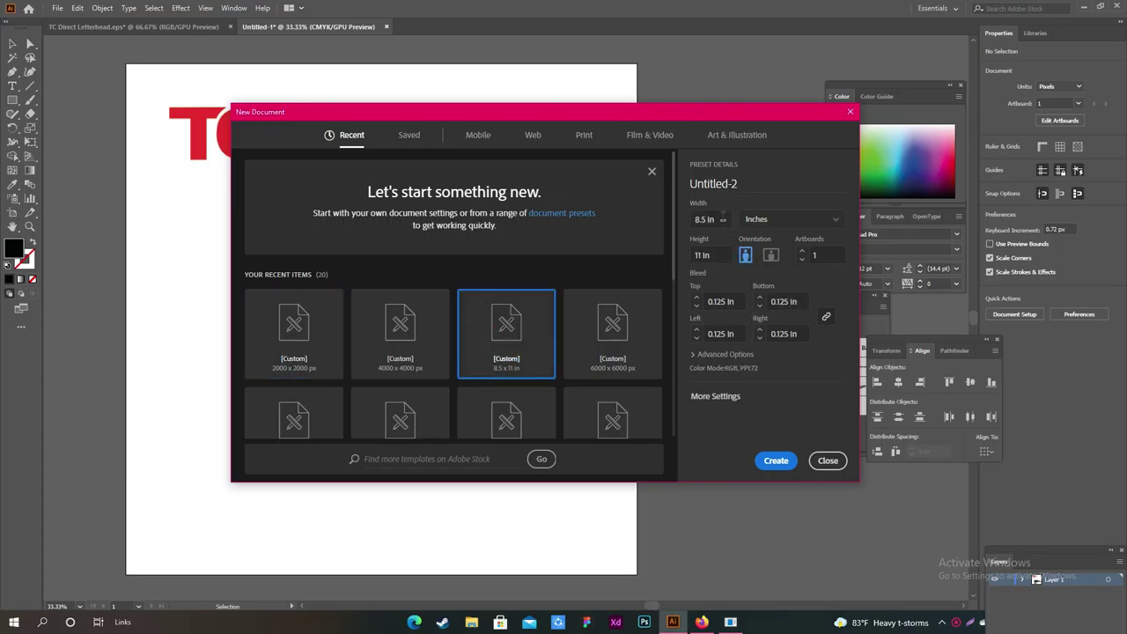
click(722, 220)
click(717, 255)
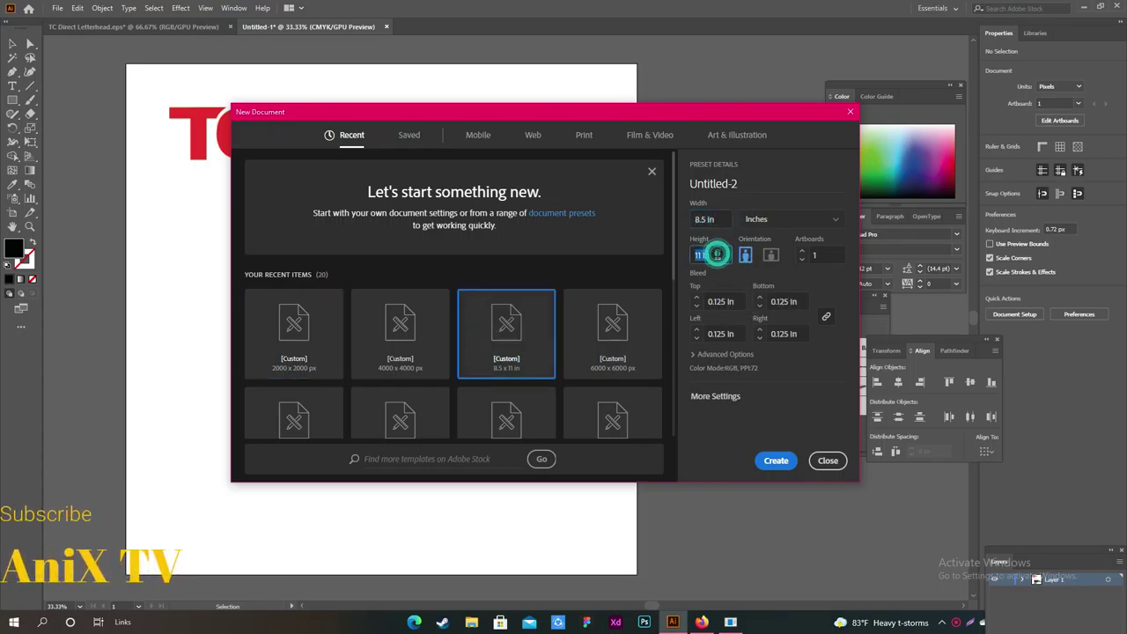
click(697, 298)
click(696, 307)
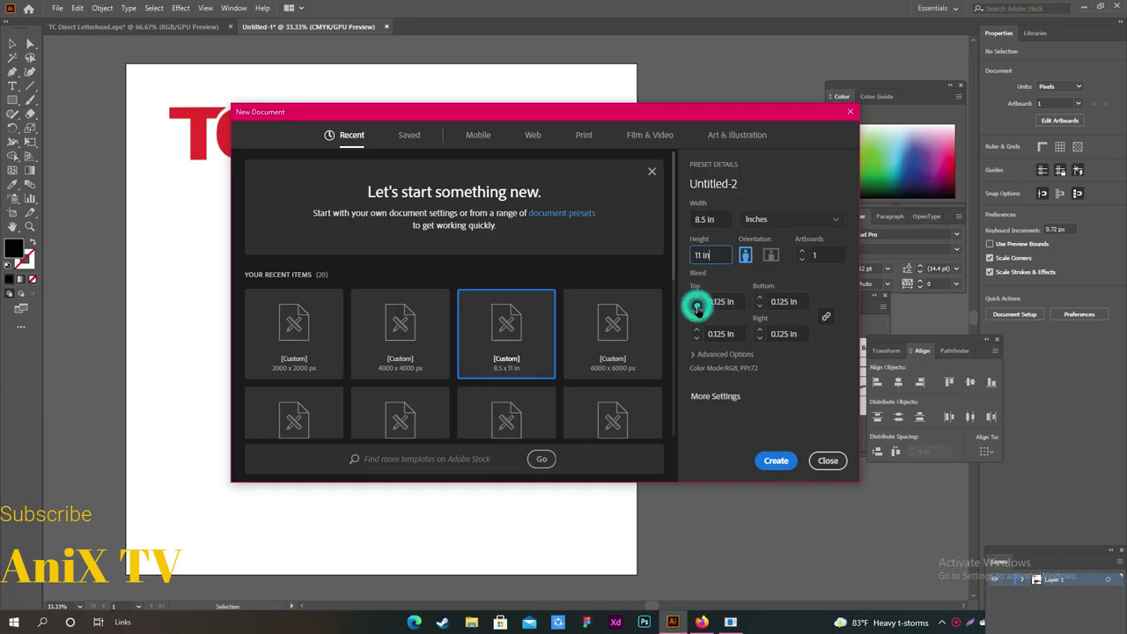
click(696, 298)
click(696, 307)
Set the colour mode to CMYK under Advanced Options and create the document
click(725, 354)
scroll(792, 356, down, 1)
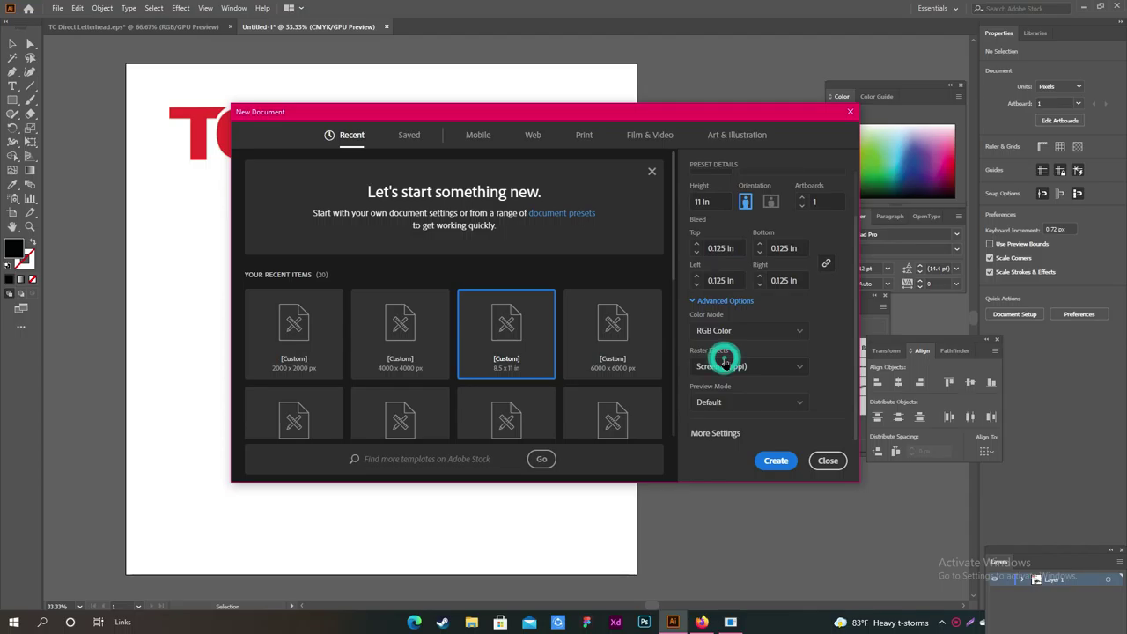
click(764, 335)
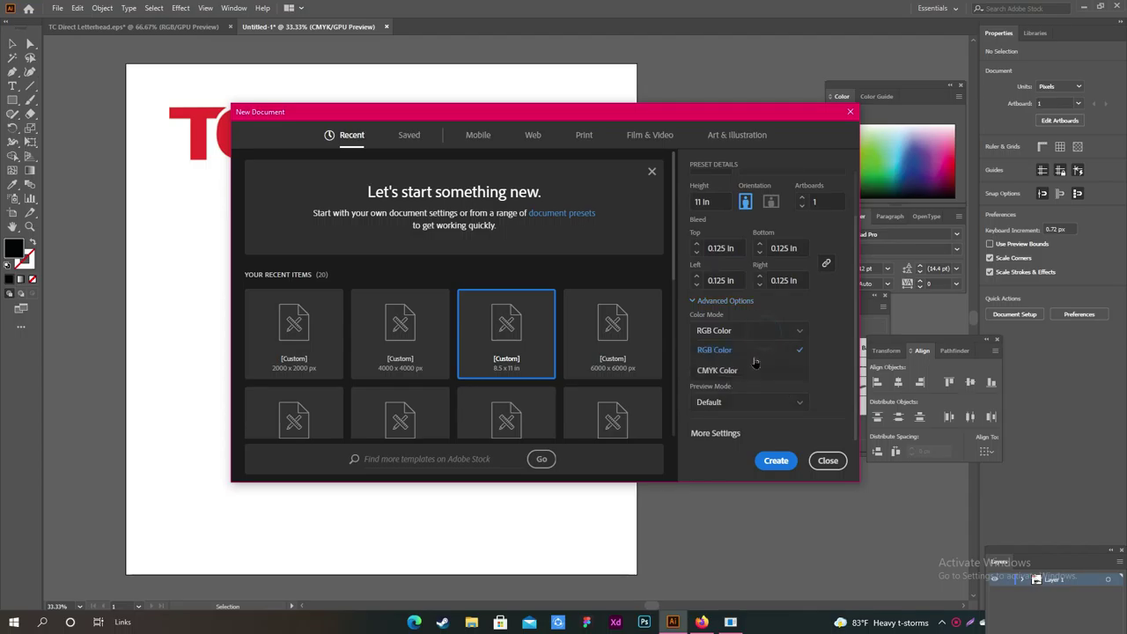
click(797, 329)
click(797, 329)
click(748, 371)
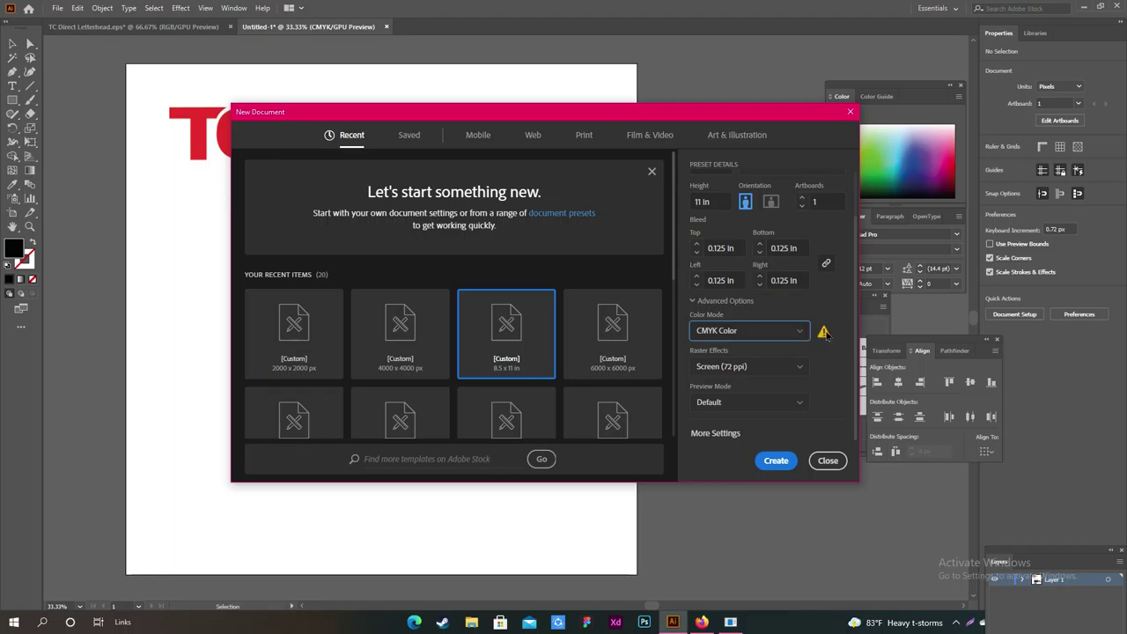
click(773, 465)
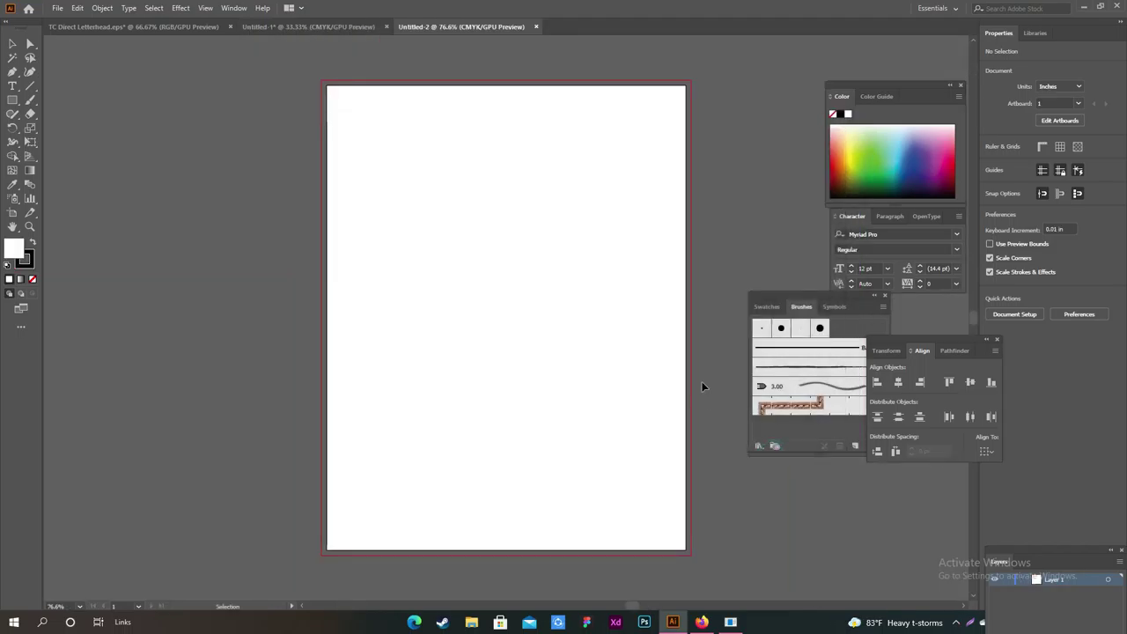
Draw a rectangle spanning the full 8.5 × 11 in artboard
key(ctrl+1)
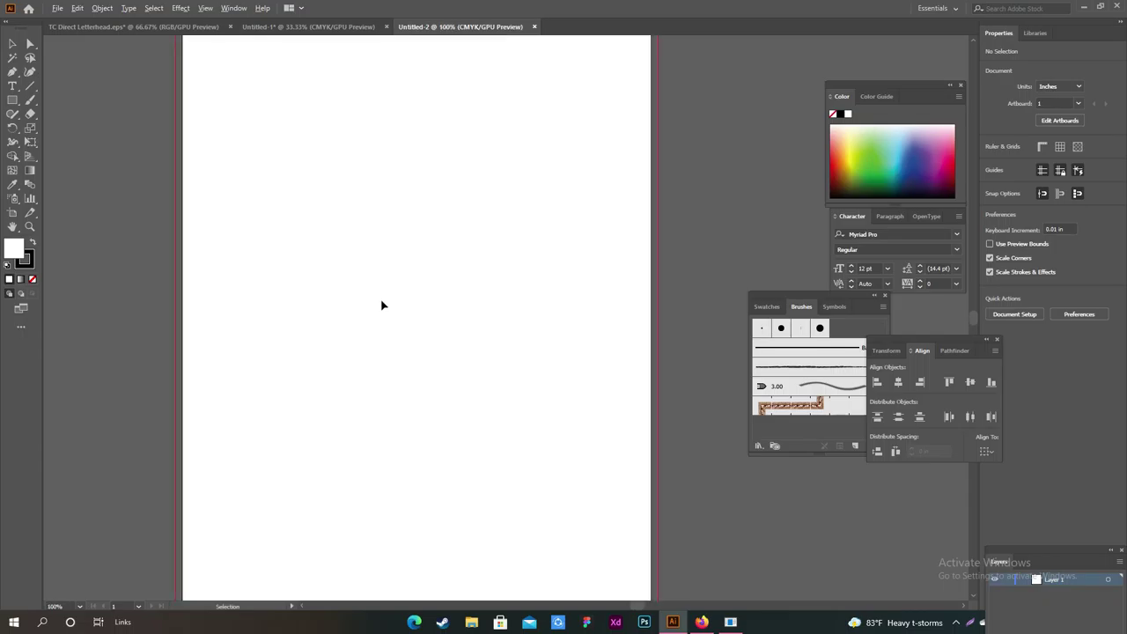
scroll(381, 306, down, 1)
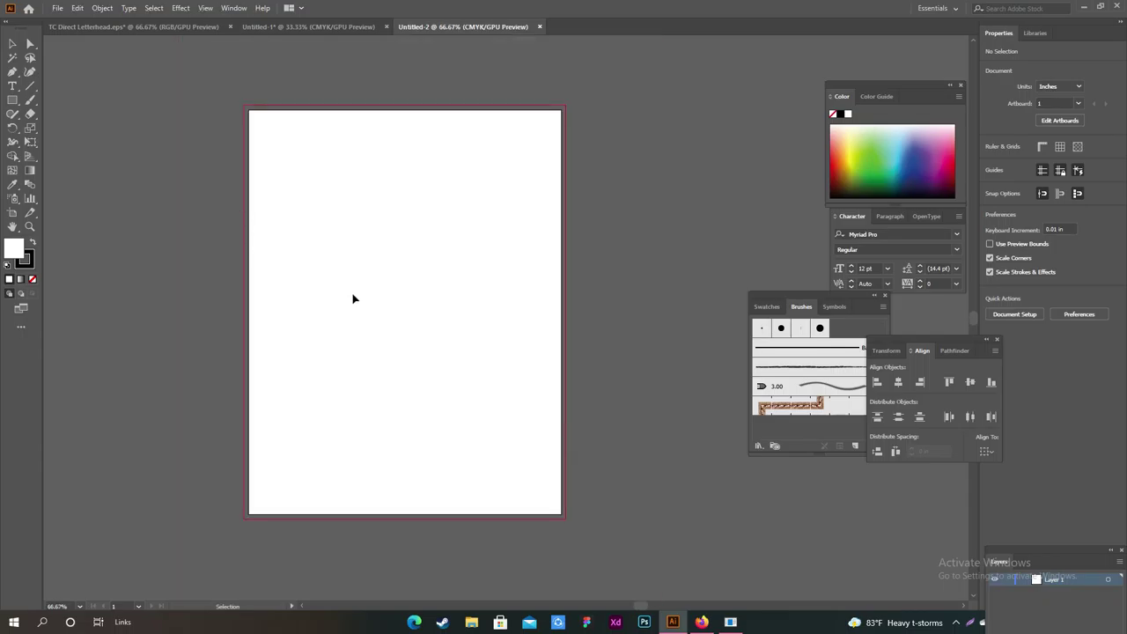
click(13, 101)
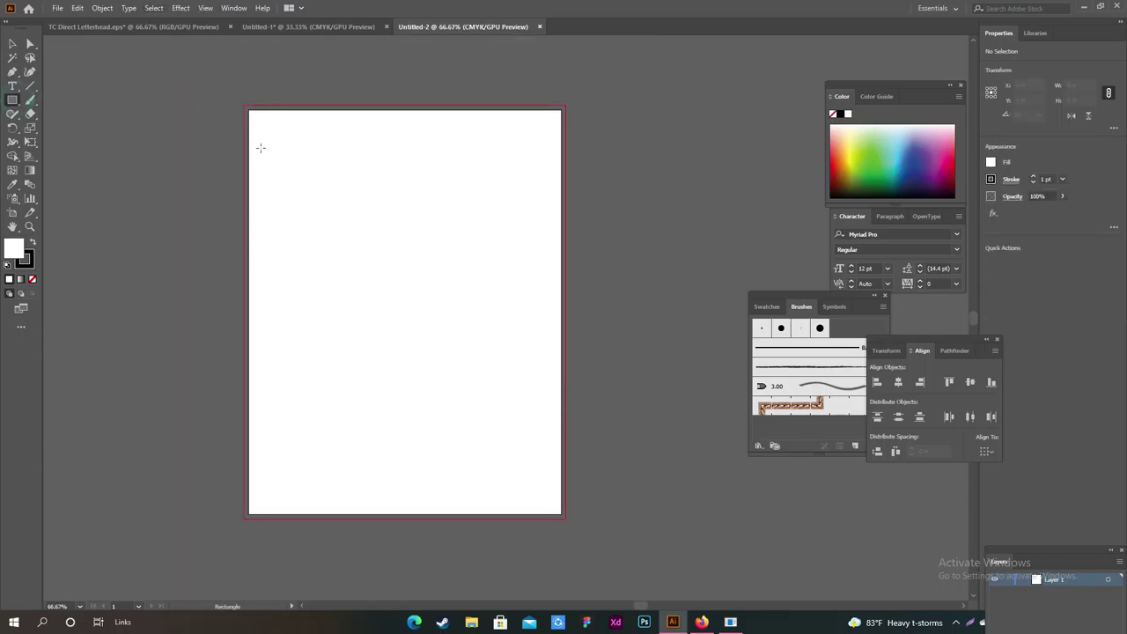
scroll(259, 150, up, 1)
scroll(302, 131, down, 1)
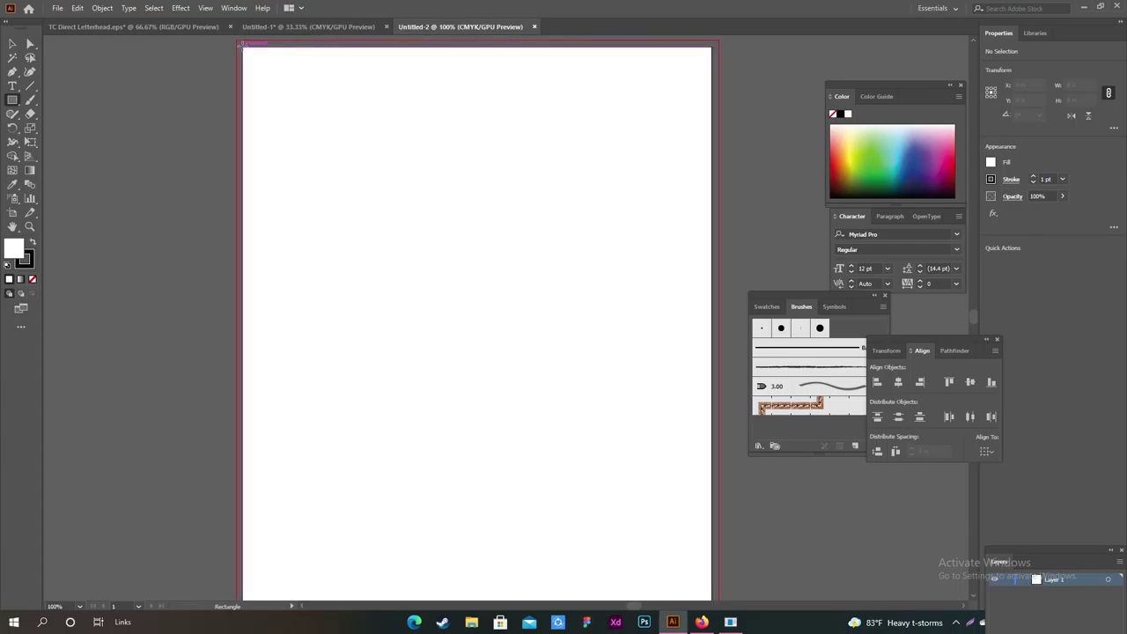
mouse_move(243, 48)
mouse_down()
mouse_move(581, 379)
mouse_move(684, 528)
mouse_move(709, 598)
mouse_move(713, 505)
mouse_up()
Set the rectangle's stroke to None, keeping its white fill
scroll(397, 335, up, 2)
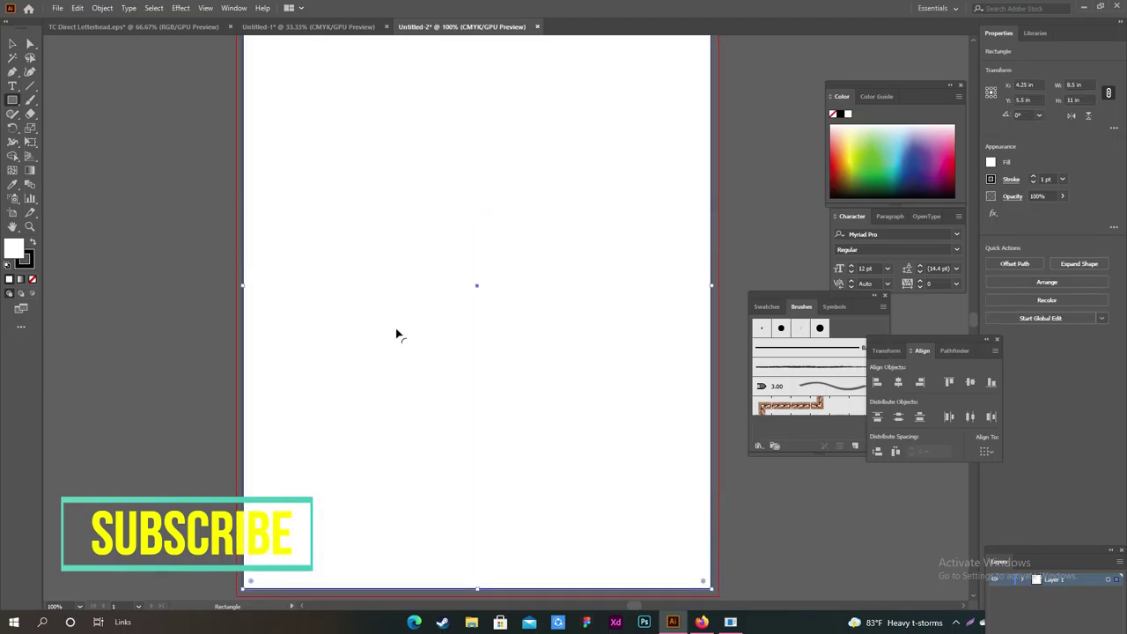
scroll(397, 335, up, 1)
scroll(396, 335, up, 1)
scroll(458, 260, down, 2)
scroll(458, 261, up, 2)
click(991, 179)
click(867, 201)
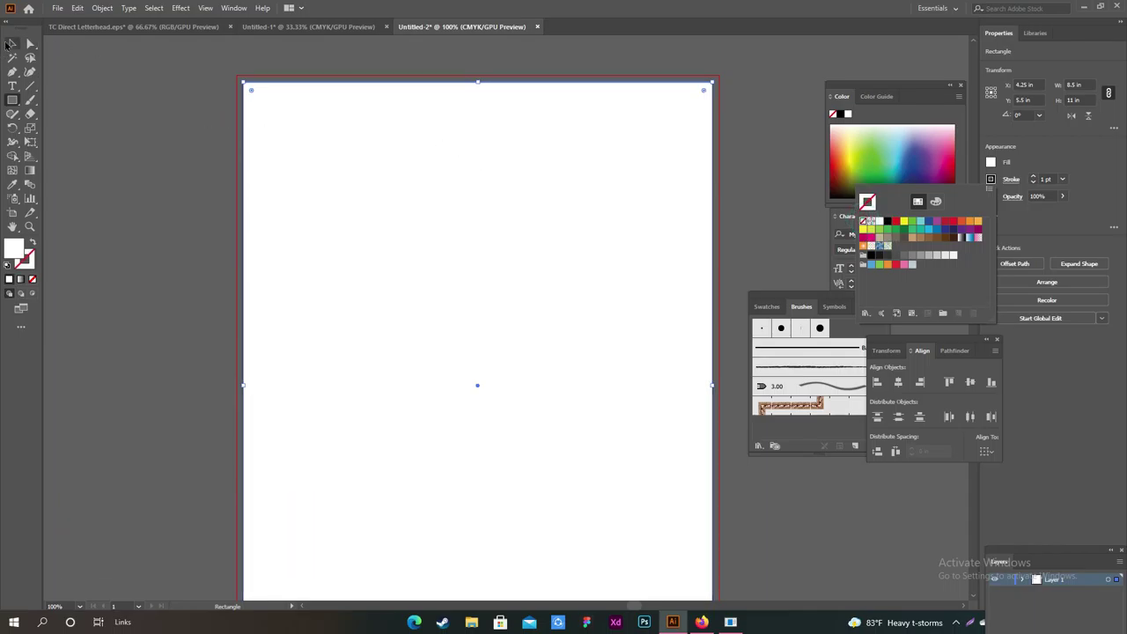
key(Escape)
Select the full-page white rectangle with the Selection tool
key(v)
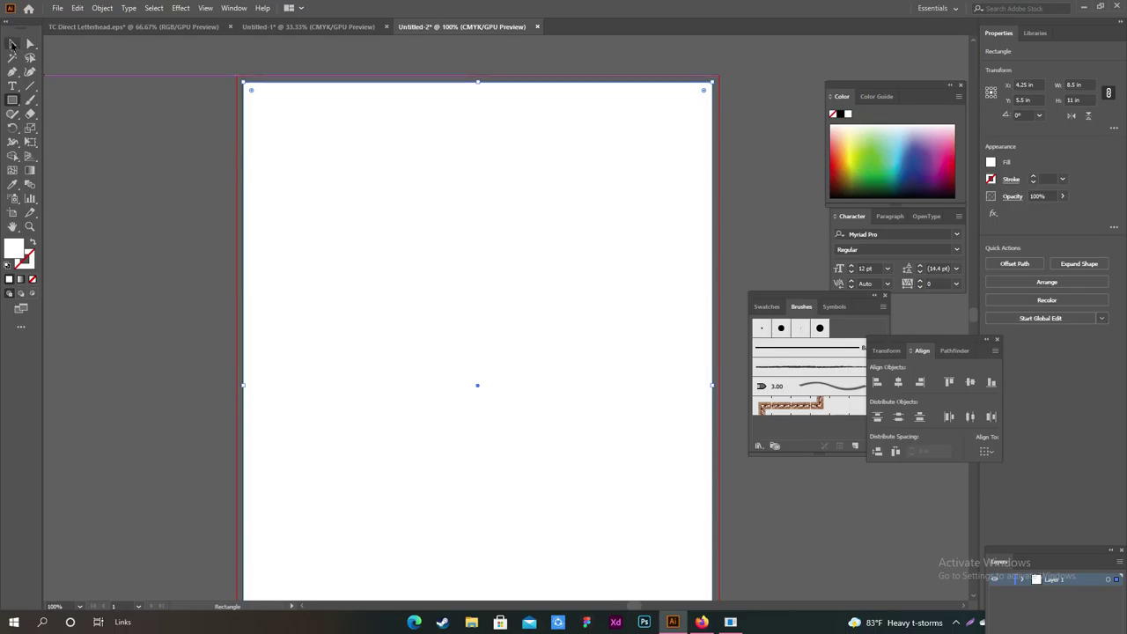
click(431, 209)
click(102, 163)
click(322, 159)
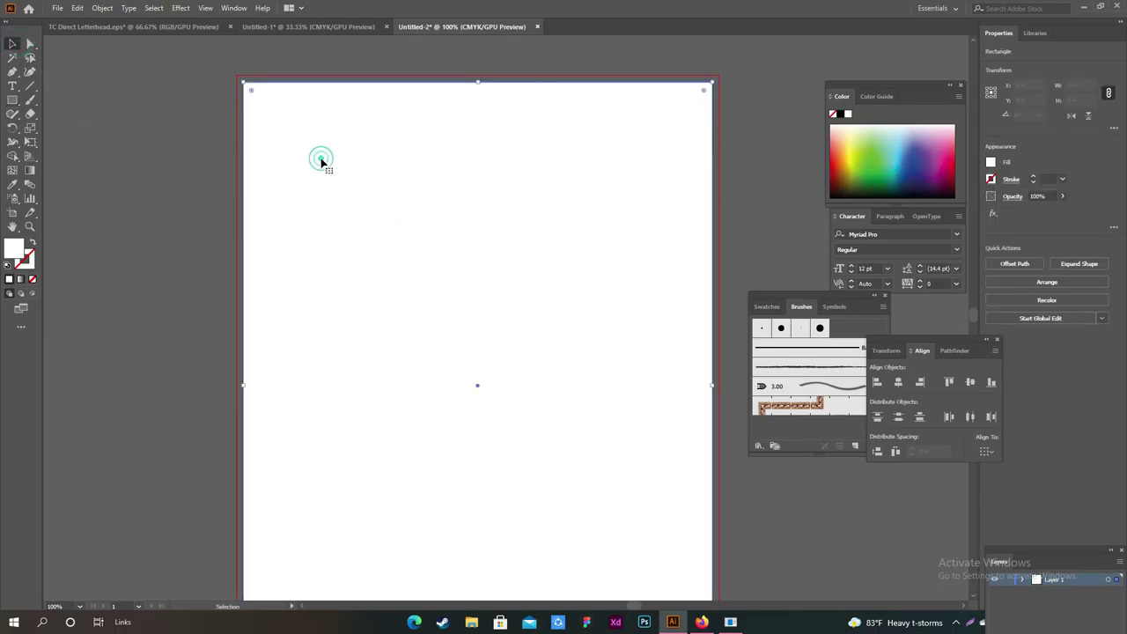
Offset Path the page rectangle by -0.25 in, creating an inset 8 × 10.5 in copy
click(99, 9)
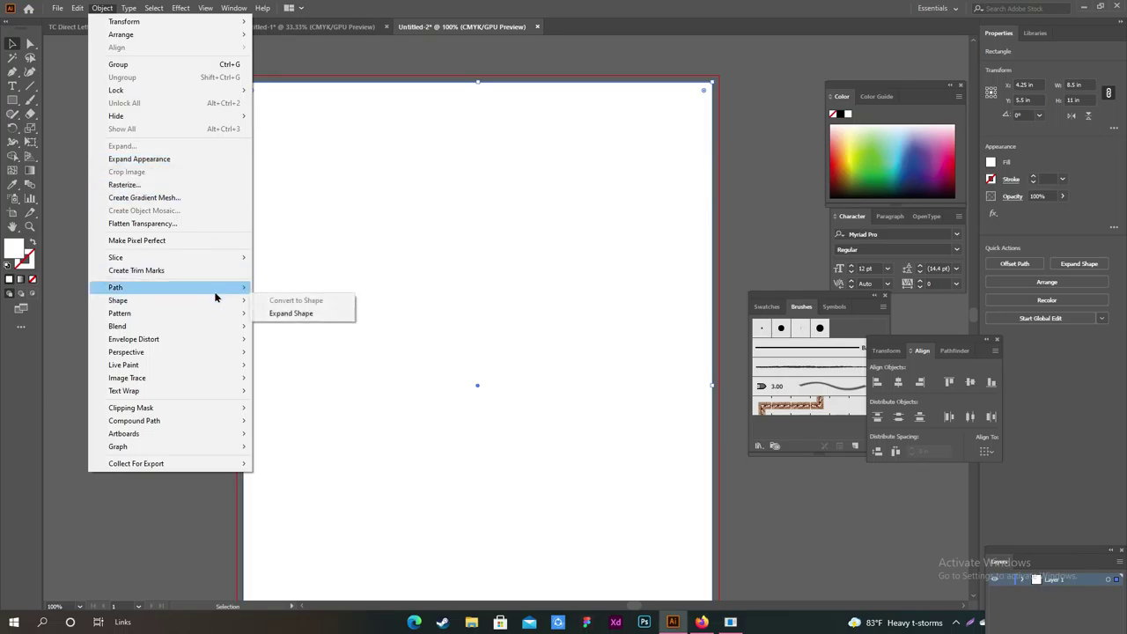
mouse_move(115, 287)
click(291, 330)
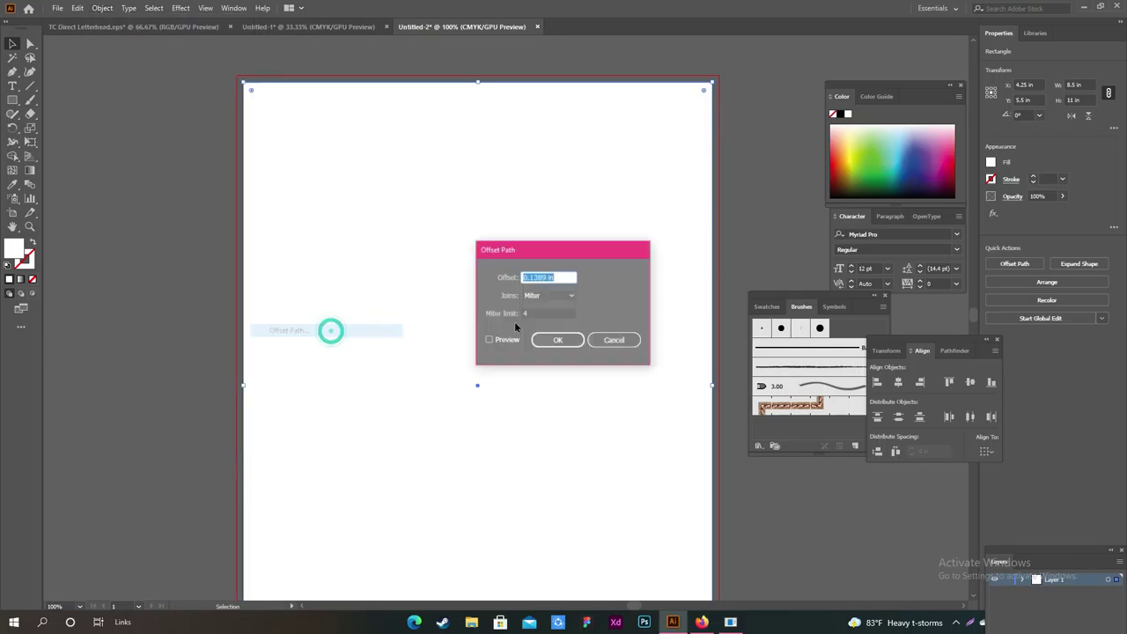
click(488, 341)
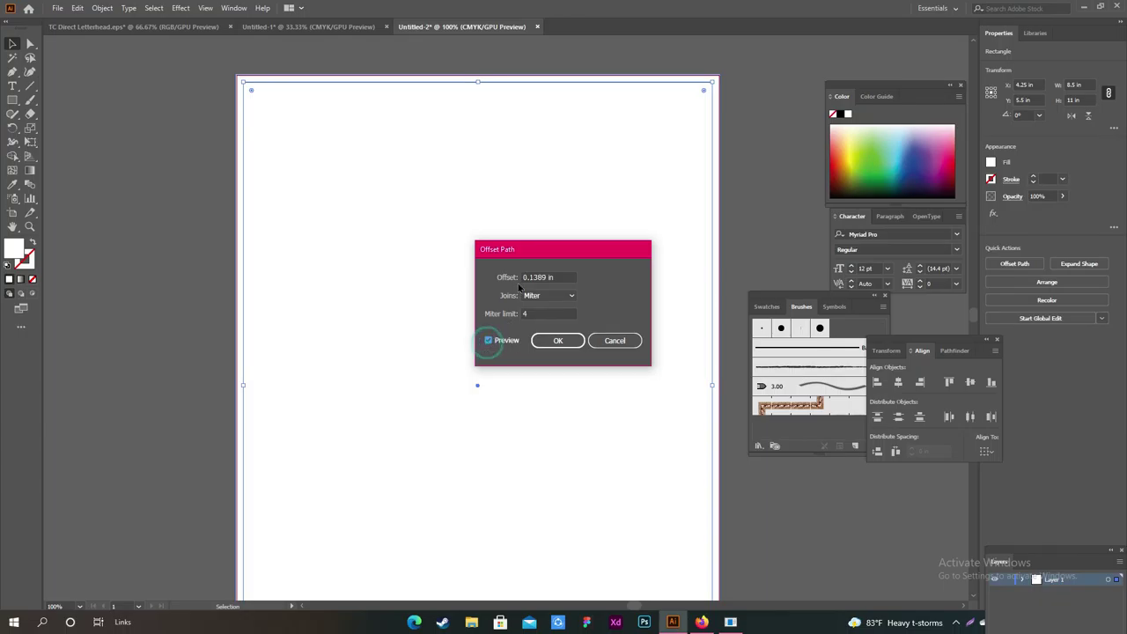
double_click(526, 276)
text(0.125)
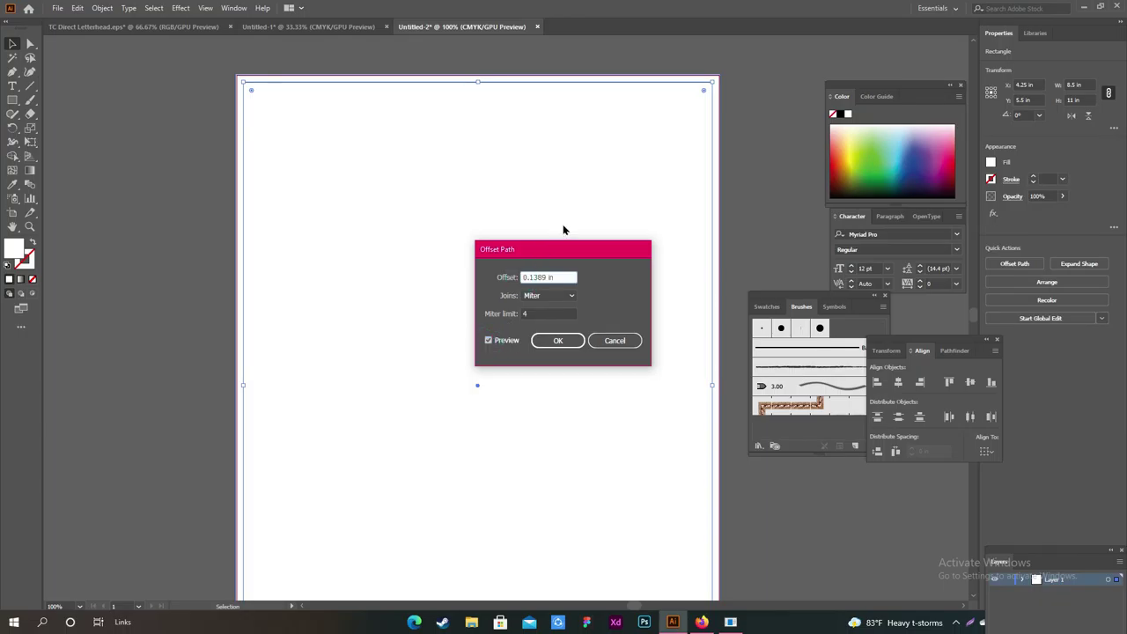
text(-0.125)
key(Tab)
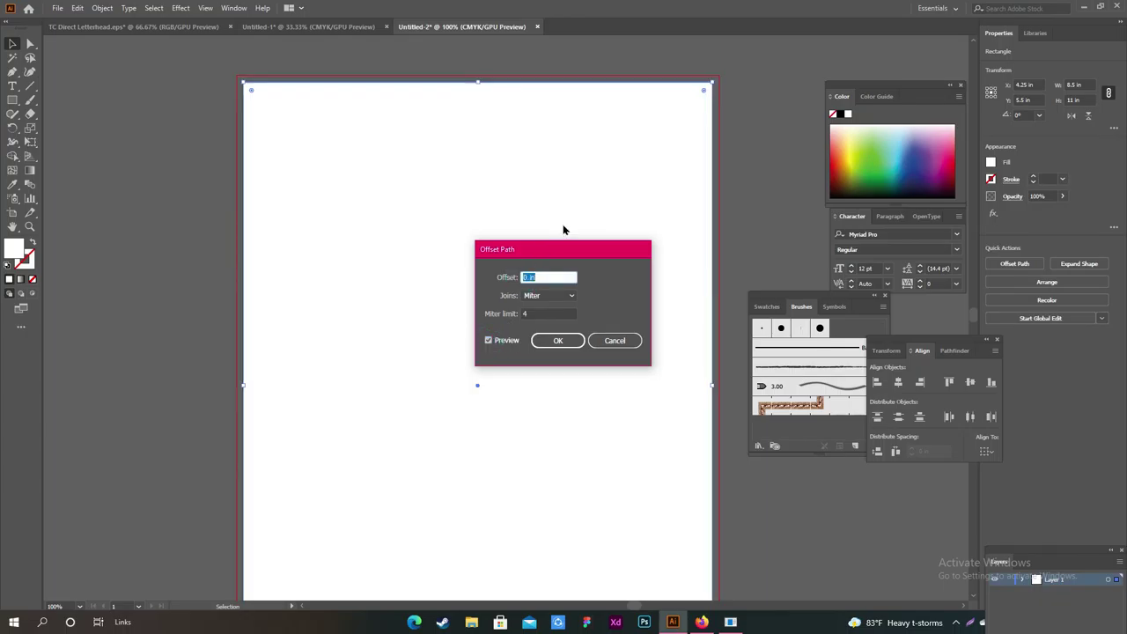
text(-0.25)
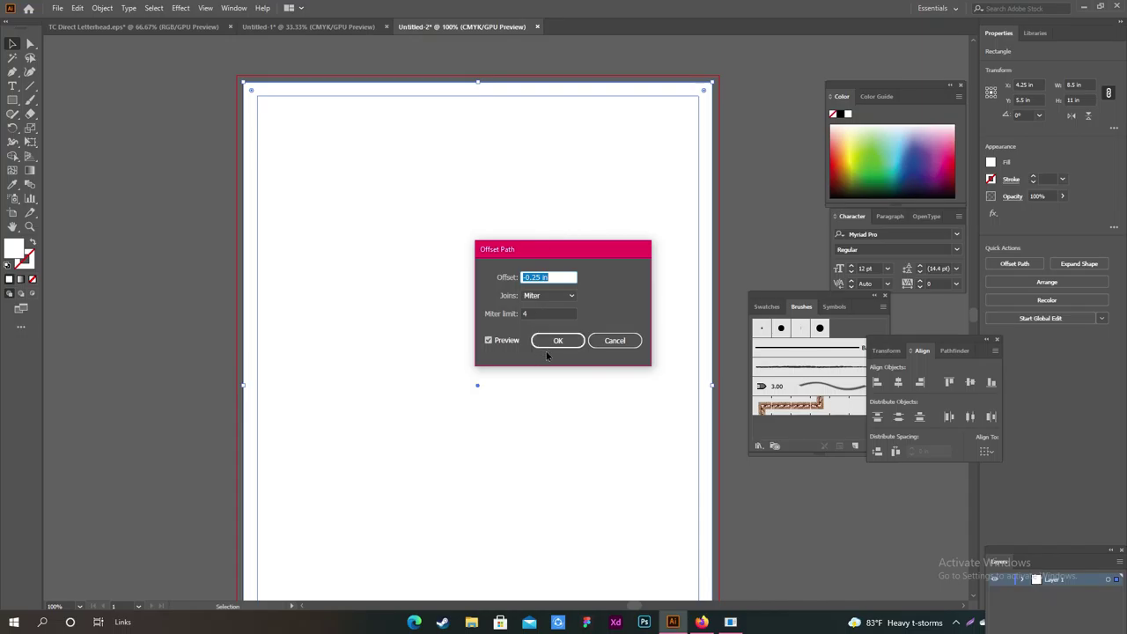
click(572, 340)
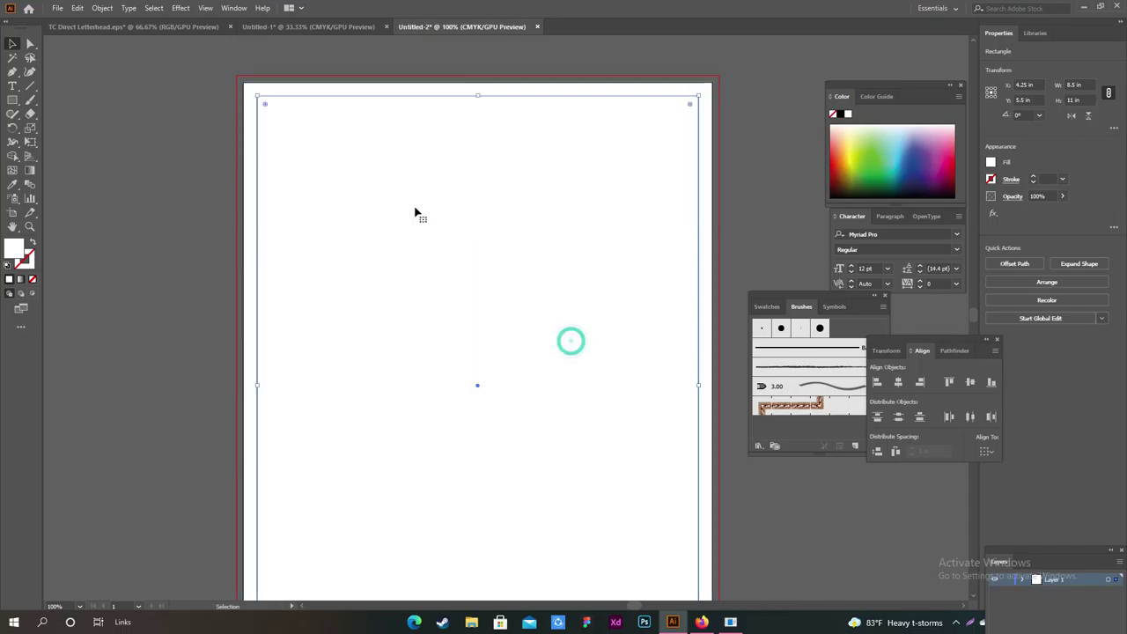
Convert the inset rectangle into guides and lock the full-page white rectangle
right_click(295, 103)
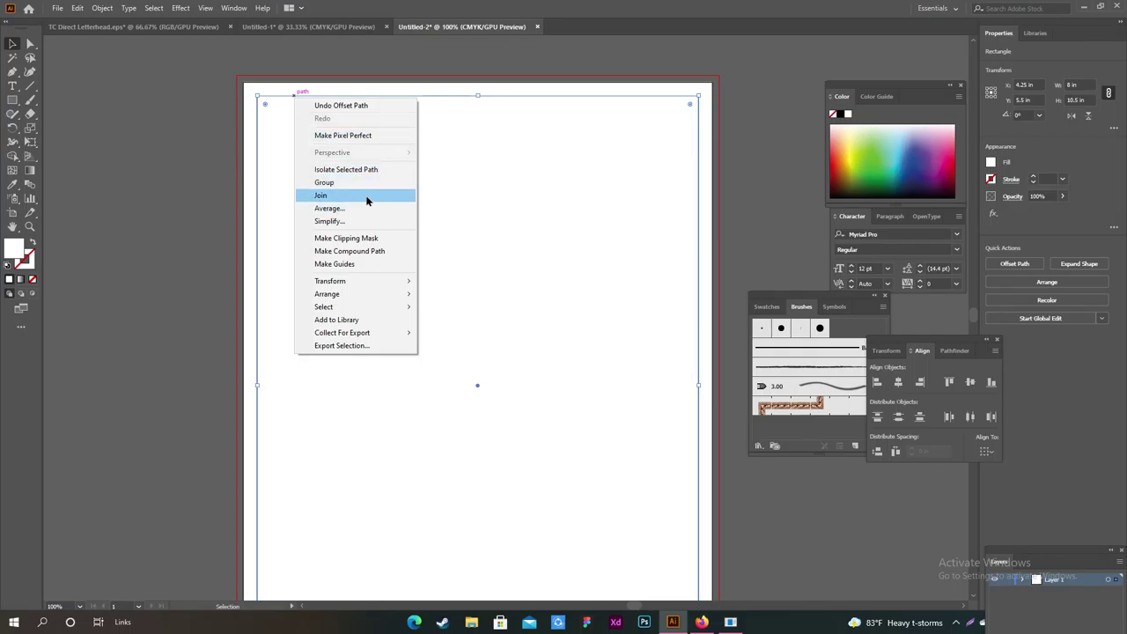
click(372, 263)
click(156, 144)
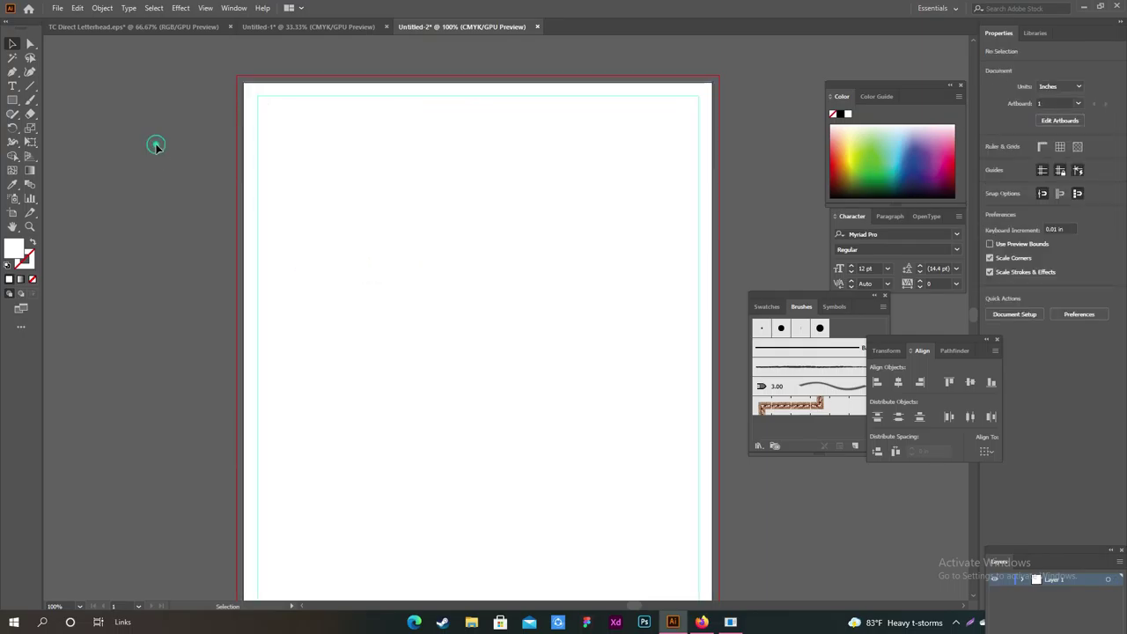
click(408, 88)
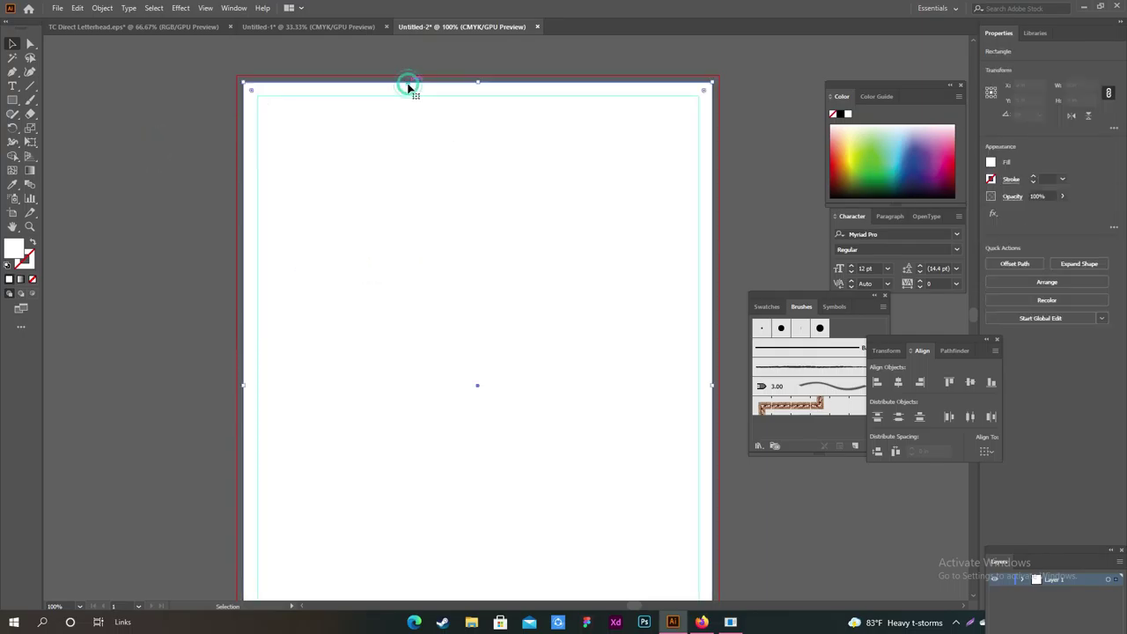
click(103, 9)
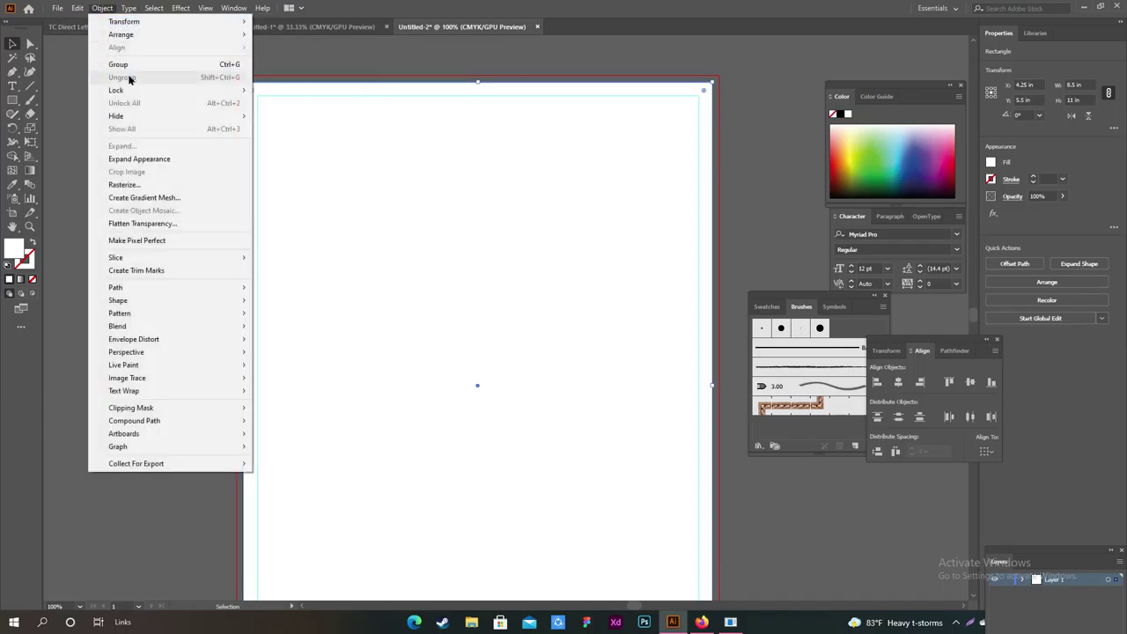
mouse_move(116, 90)
click(301, 92)
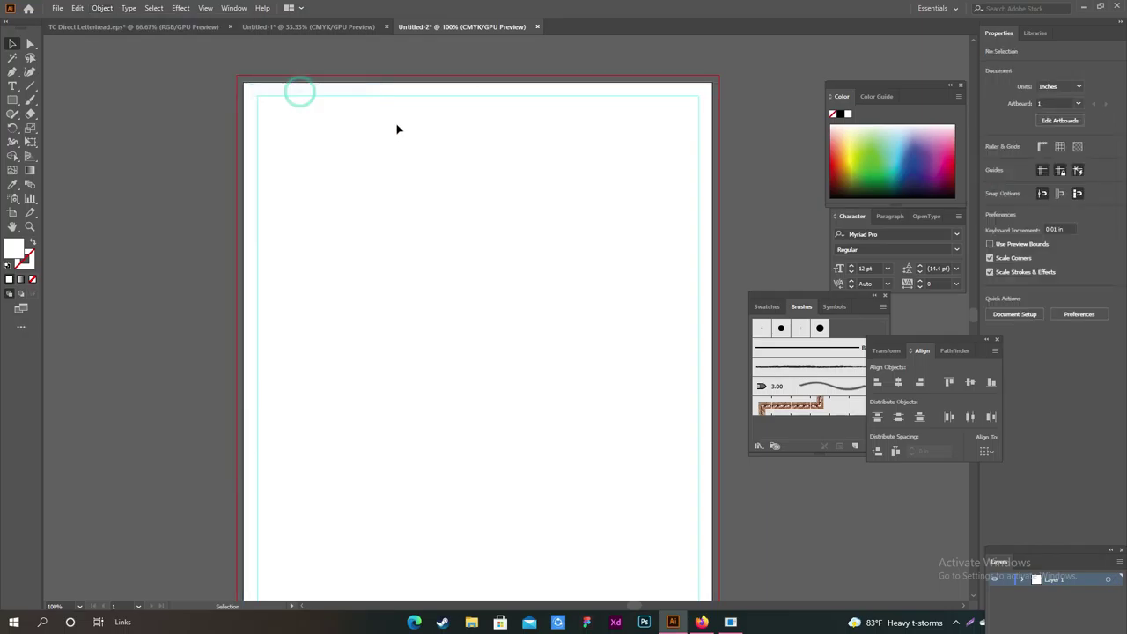
Unlock the guides and recentre the page in the view
right_click(319, 101)
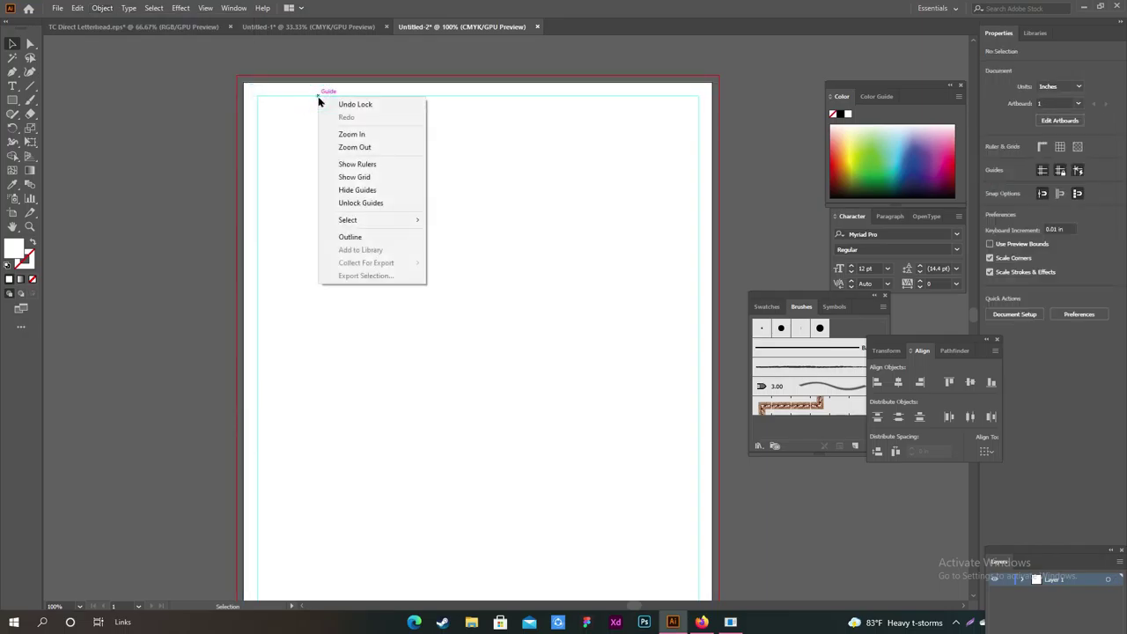
click(360, 203)
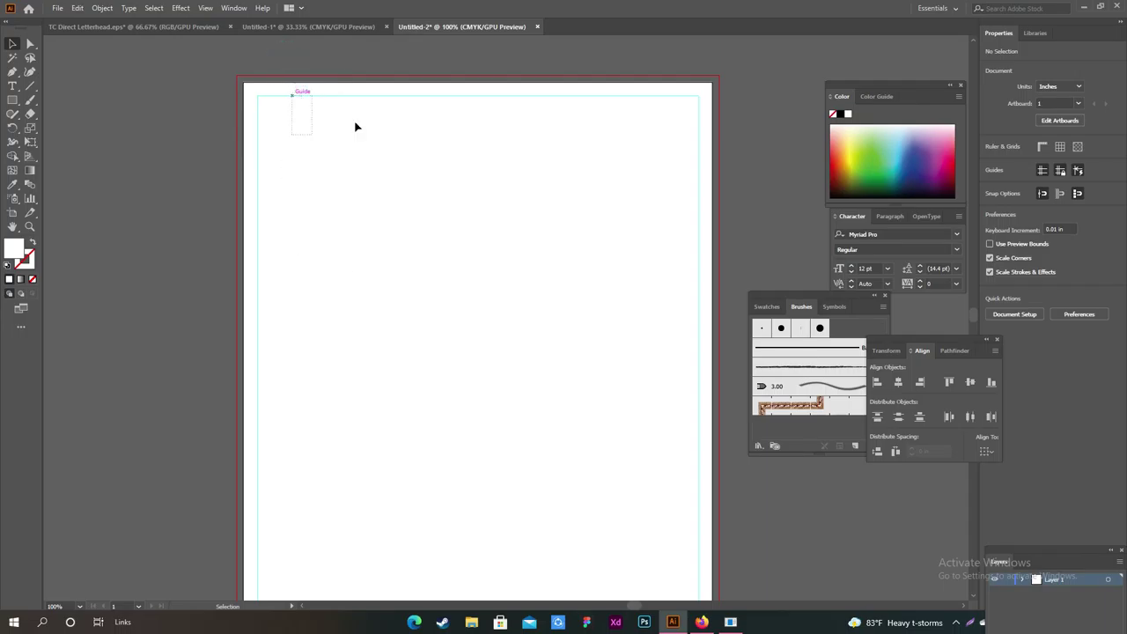
drag(292, 94, 444, 276)
drag(438, 331, 473, 295)
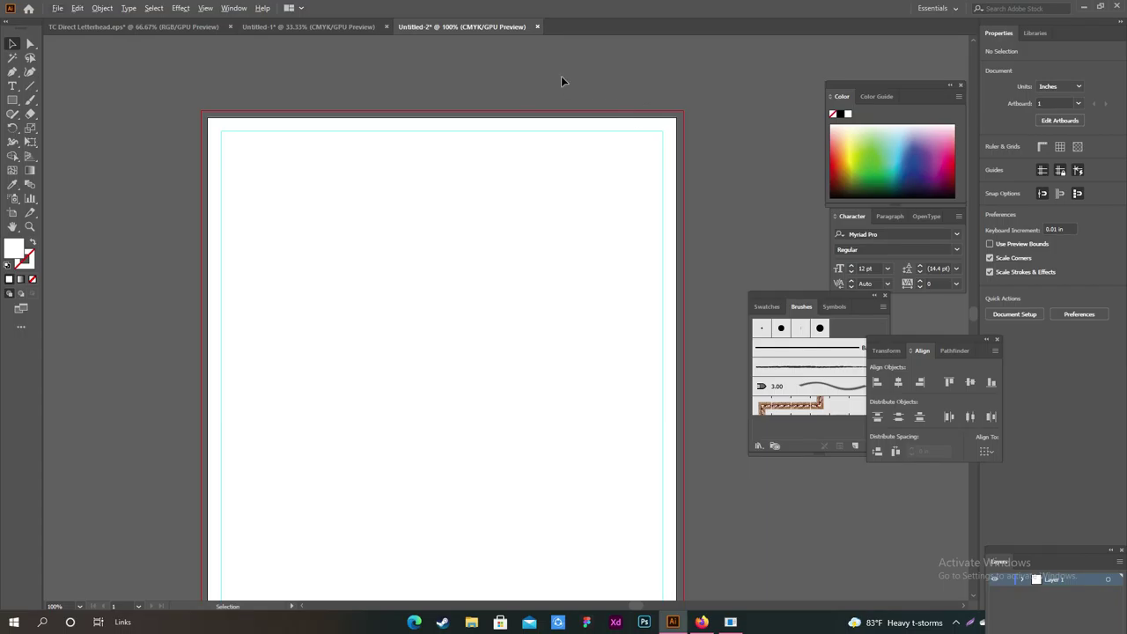
click(524, 124)
Paste the TC Direct logo and scale it down by its corner handles
key(ctrl+v)
scroll(495, 220, down, 3)
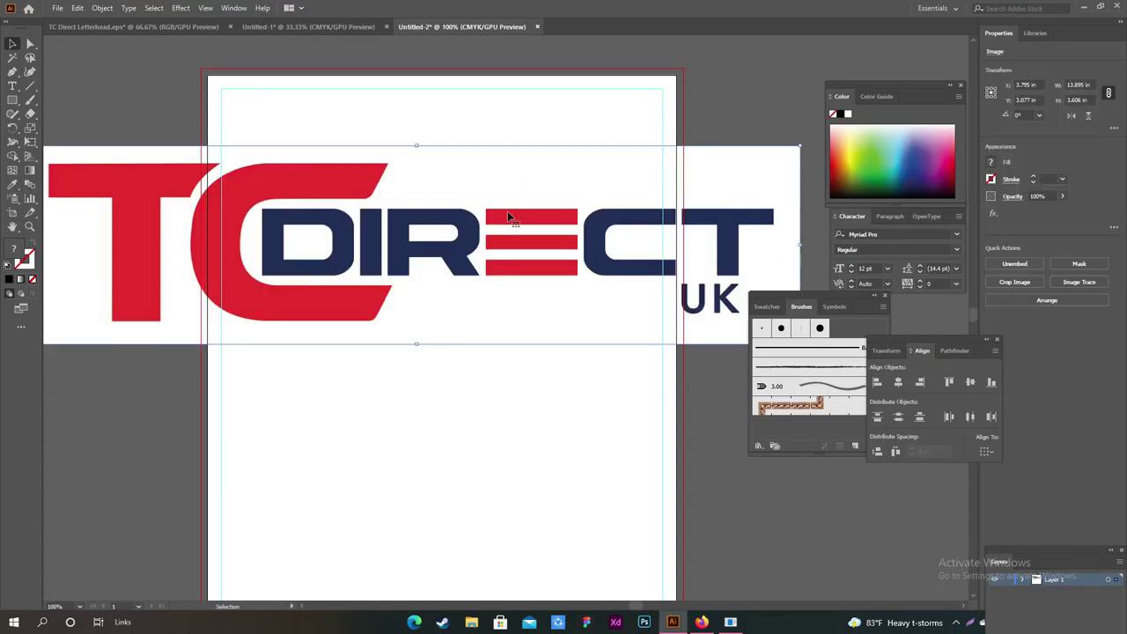
drag(495, 220, 248, 231)
drag(677, 335, 453, 282)
drag(283, 246, 438, 198)
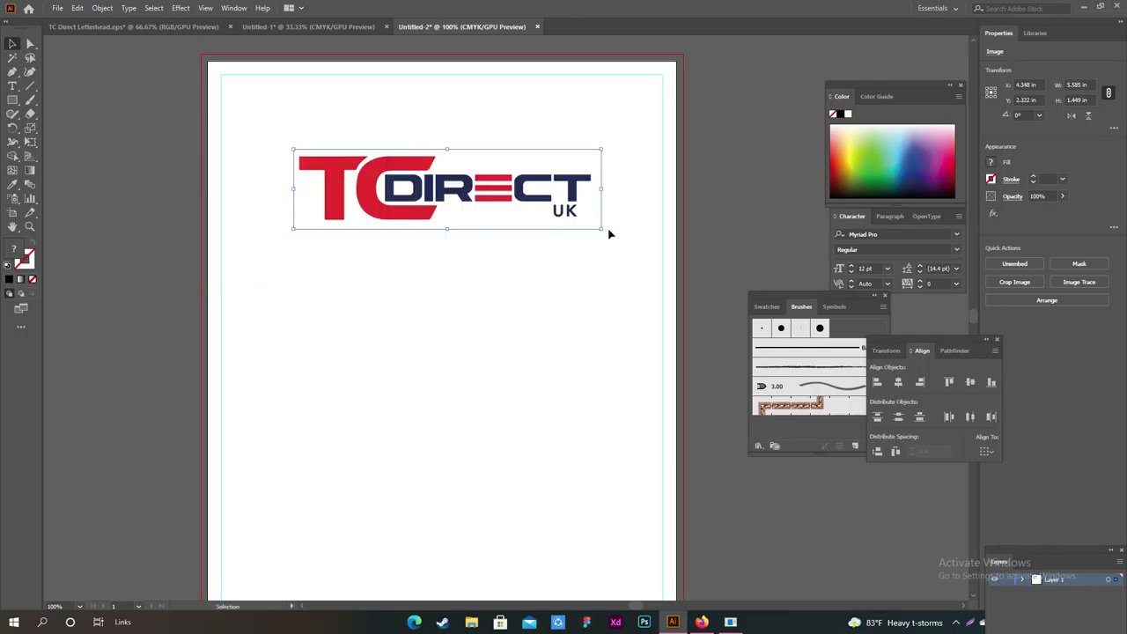
drag(602, 228, 512, 207)
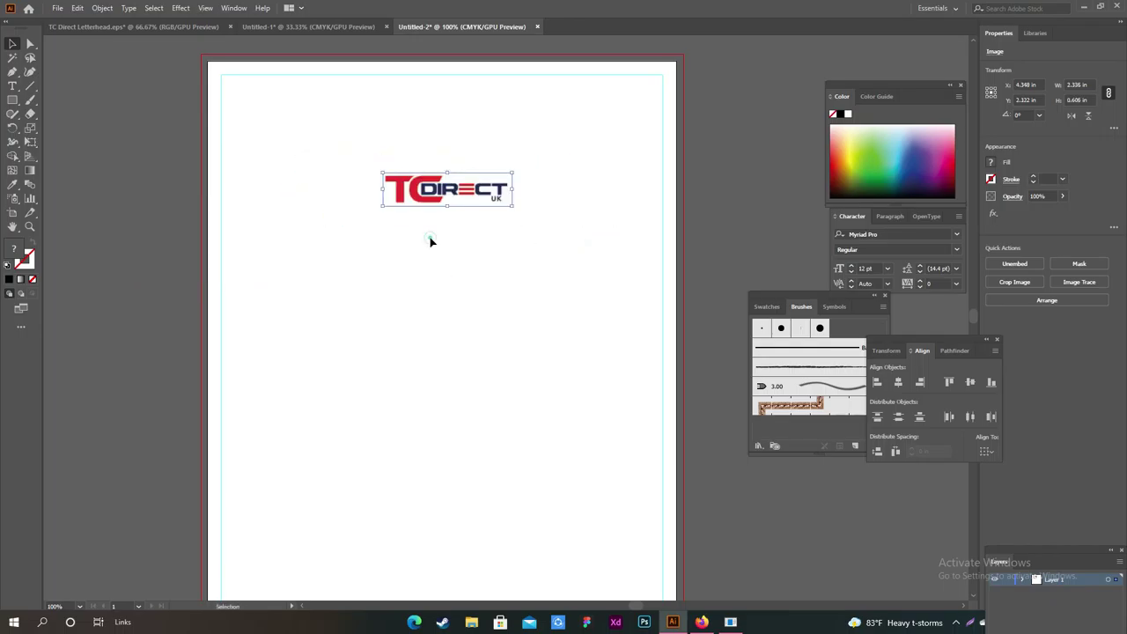
click(430, 241)
Move the shrunken logo higher, centred near the top of the page
scroll(431, 241, up, 2)
mouse_move(451, 261)
mouse_down()
mouse_move(440, 180)
mouse_move(443, 201)
mouse_up()
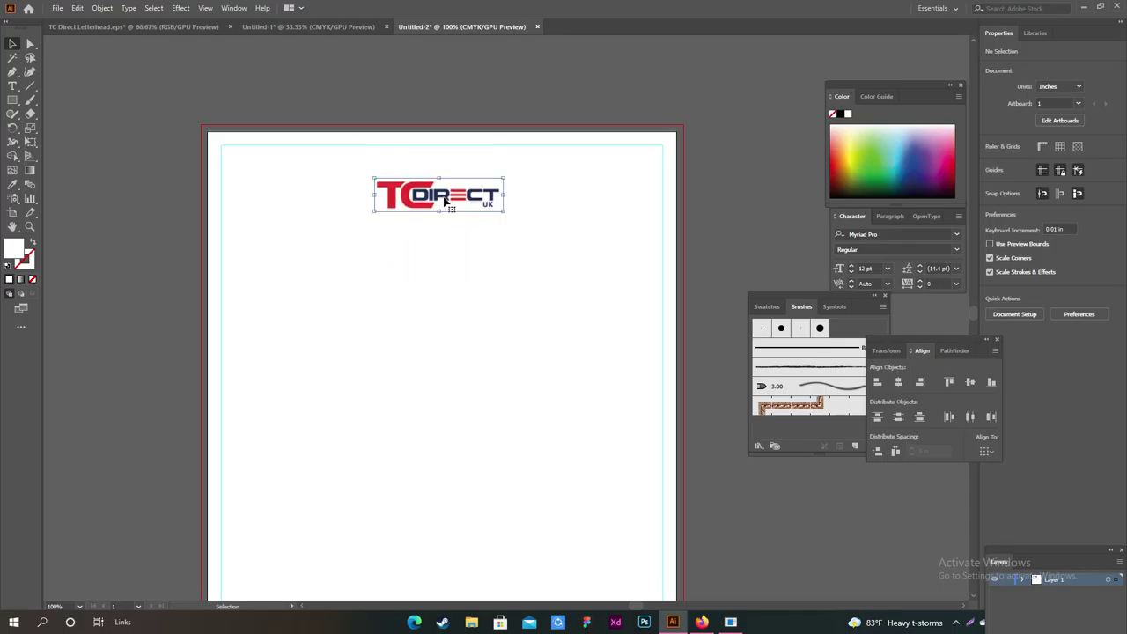
click(448, 309)
scroll(457, 313, down, 1)
scroll(457, 314, down, 2)
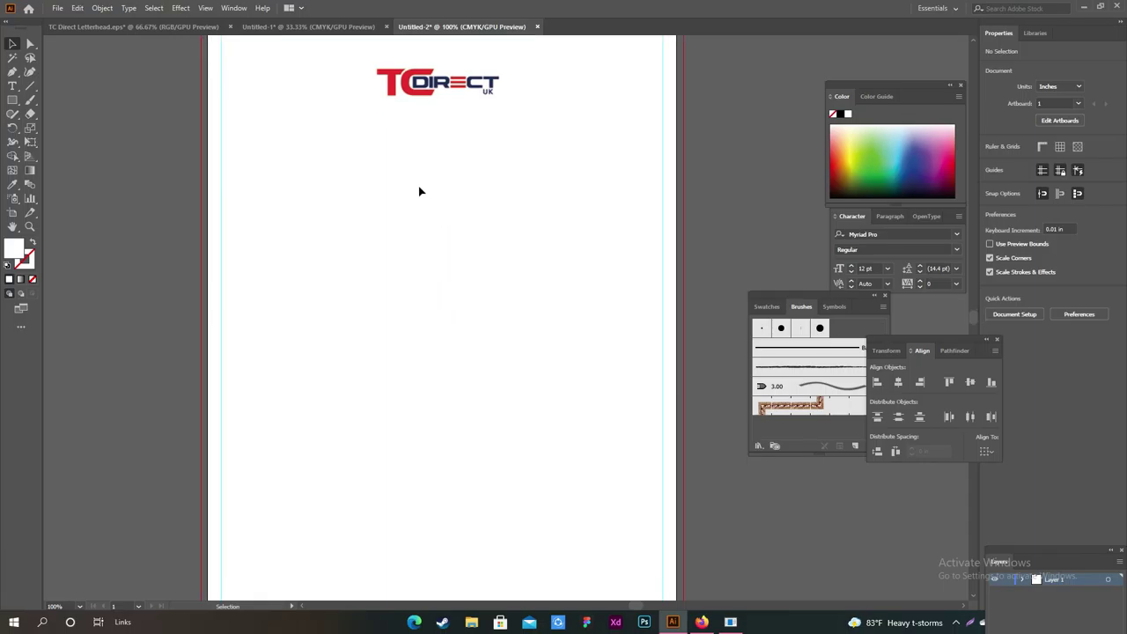
scroll(419, 191, down, 1)
scroll(420, 199, up, 2)
scroll(427, 210, up, 2)
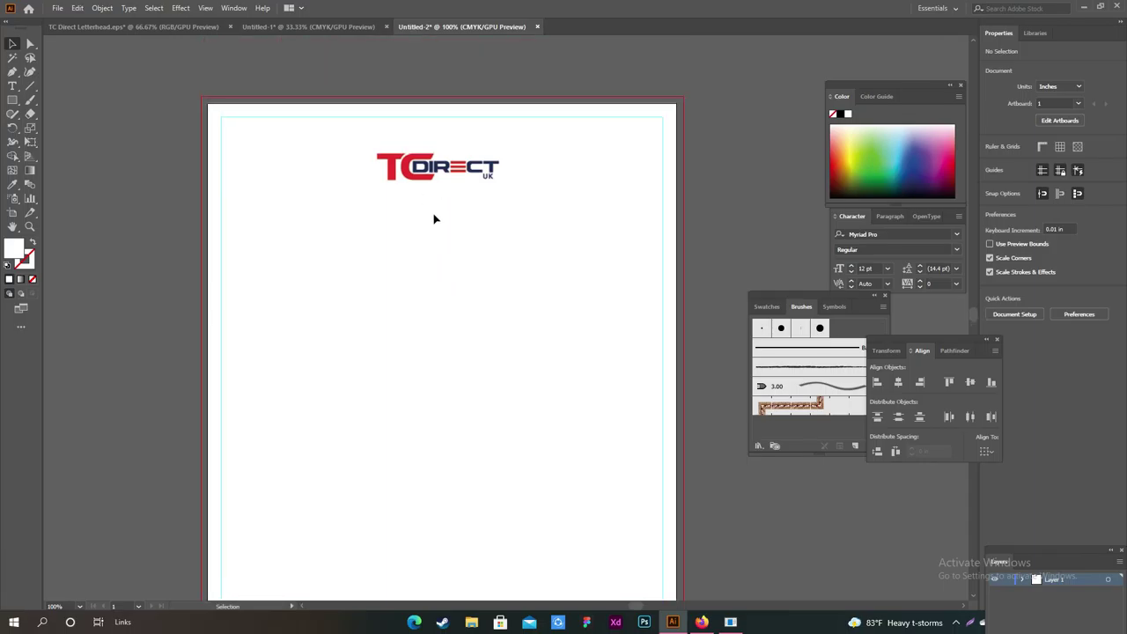
click(33, 89)
Draw a black 2 pt horizontal line from the left margin to the logo
scroll(234, 170, up, 3)
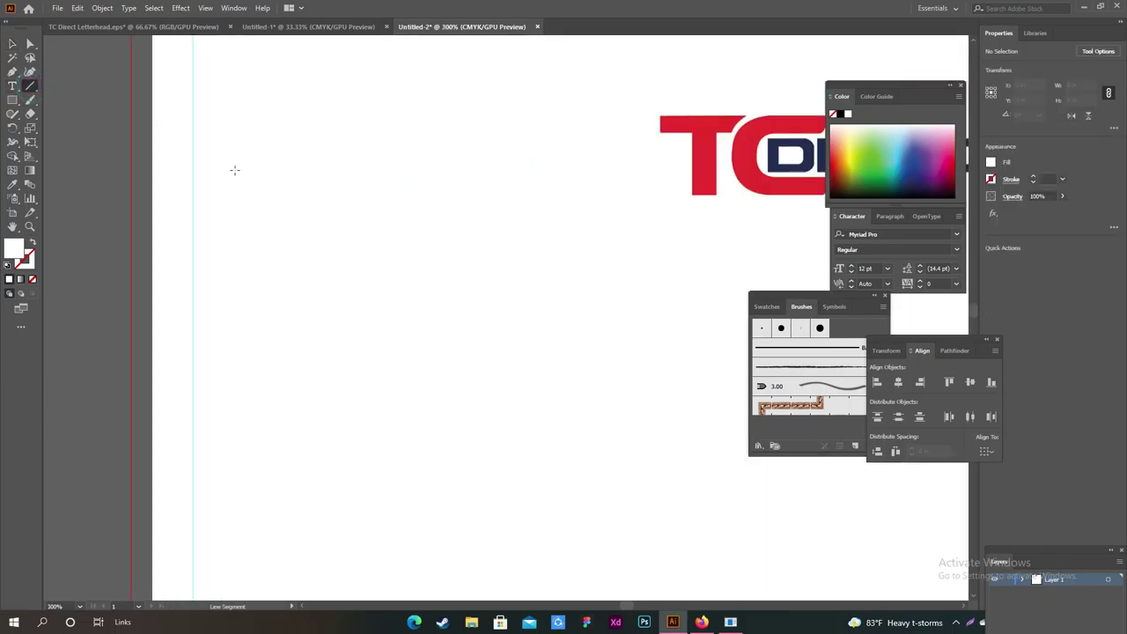
scroll(235, 170, down, 2)
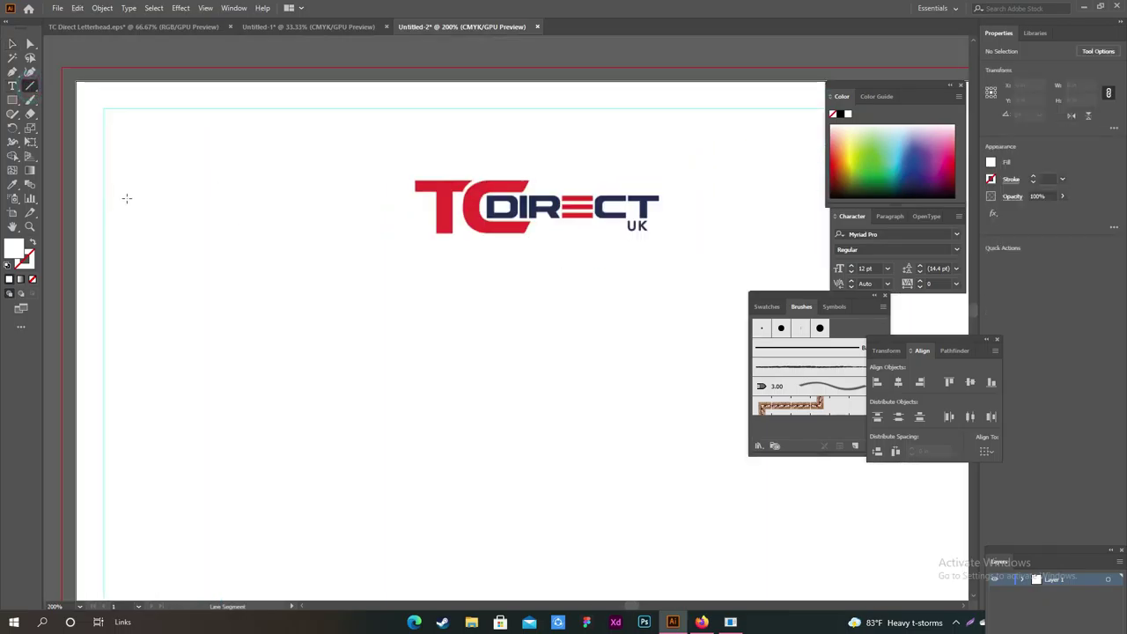
drag(102, 197, 409, 196)
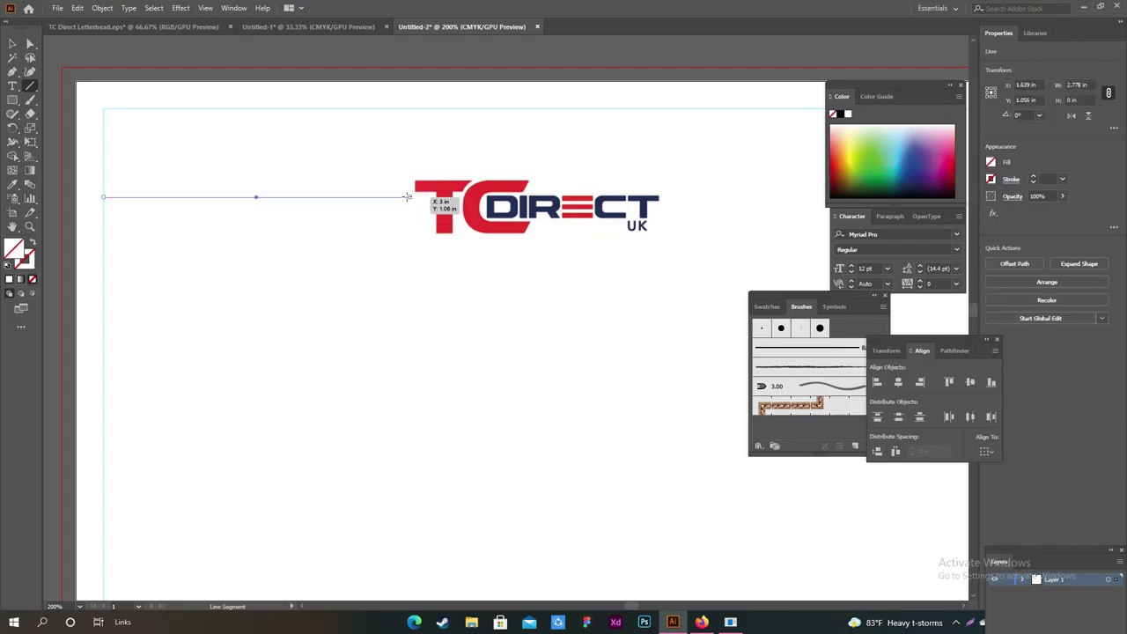
click(1035, 179)
click(1035, 179)
click(1035, 178)
click(1035, 179)
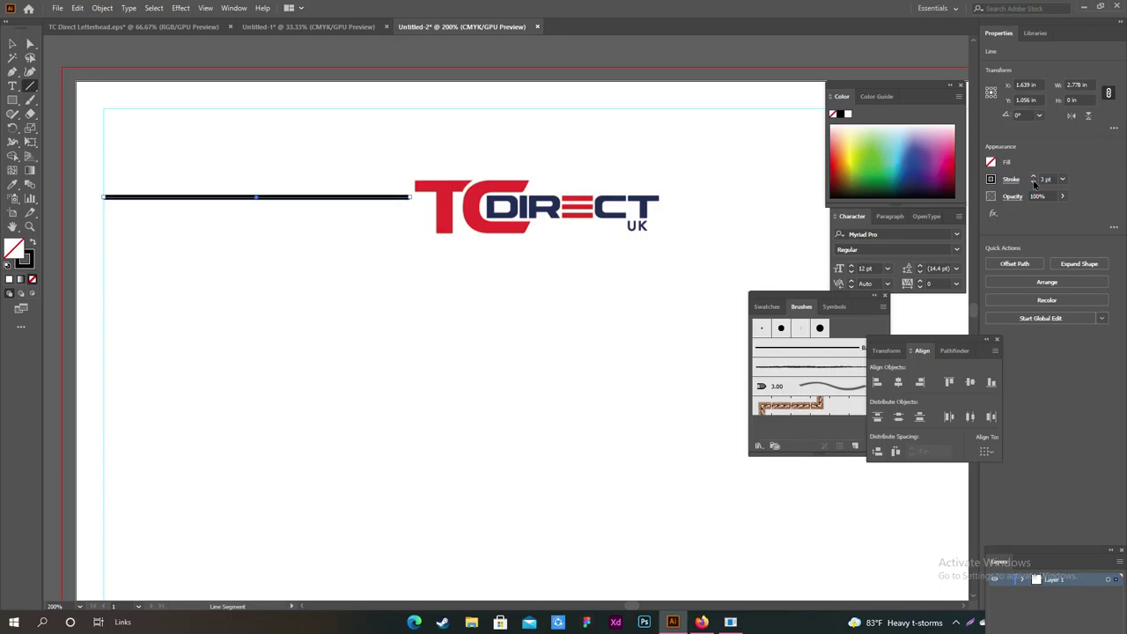
click(1034, 182)
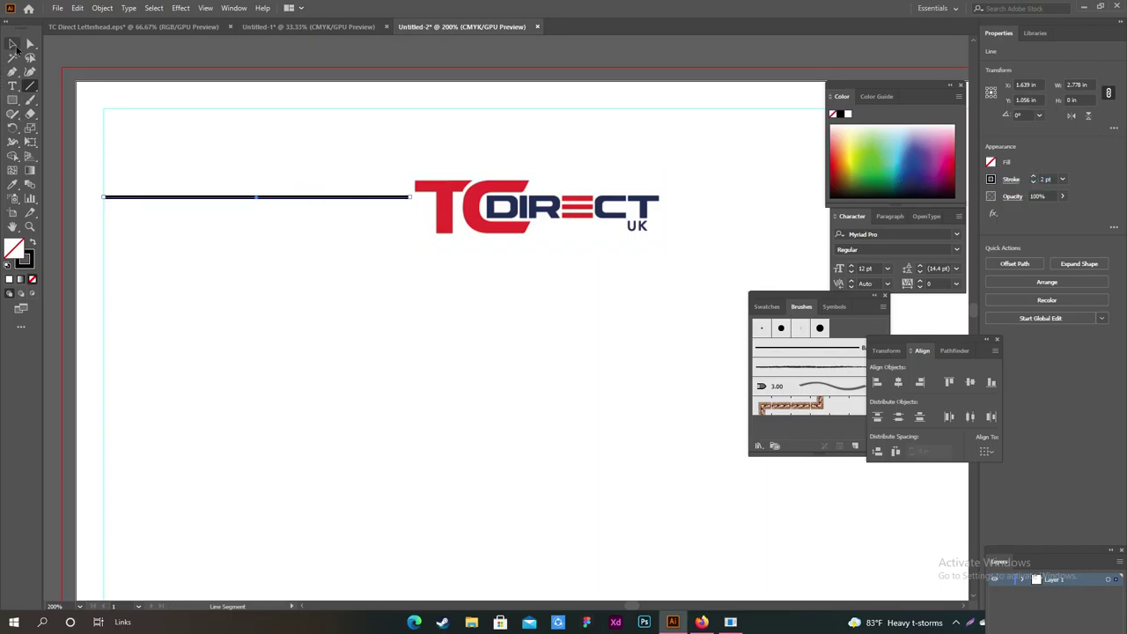
Alt-drag a copy of the line to the right side of the logo
click(12, 44)
click(339, 322)
scroll(493, 365, down, 4)
scroll(493, 365, up, 2)
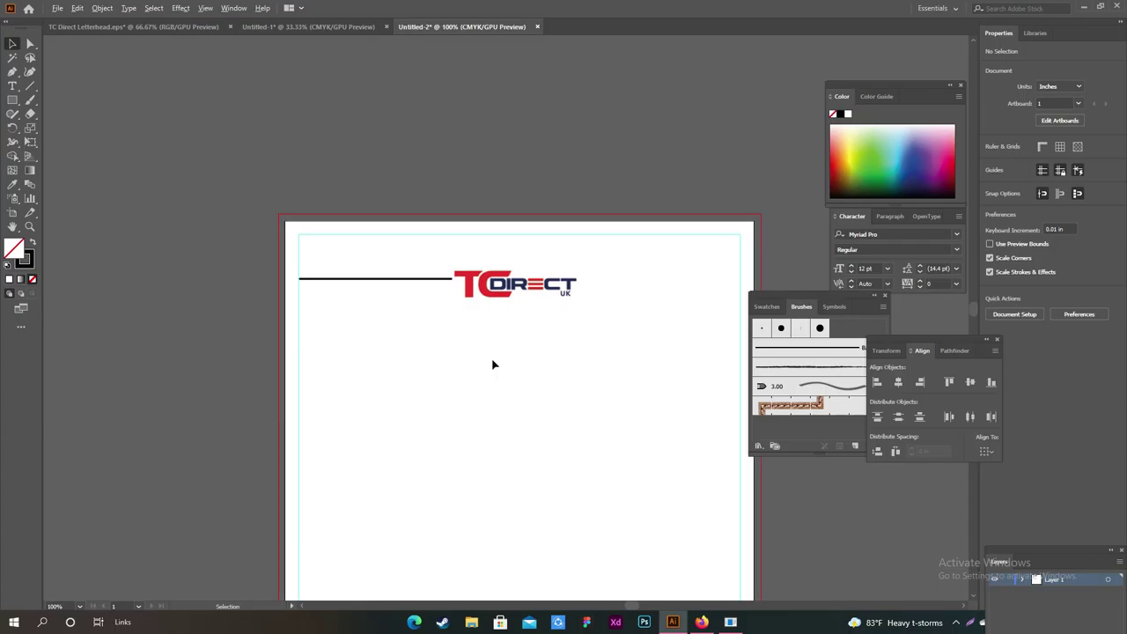
scroll(491, 357, up, 2)
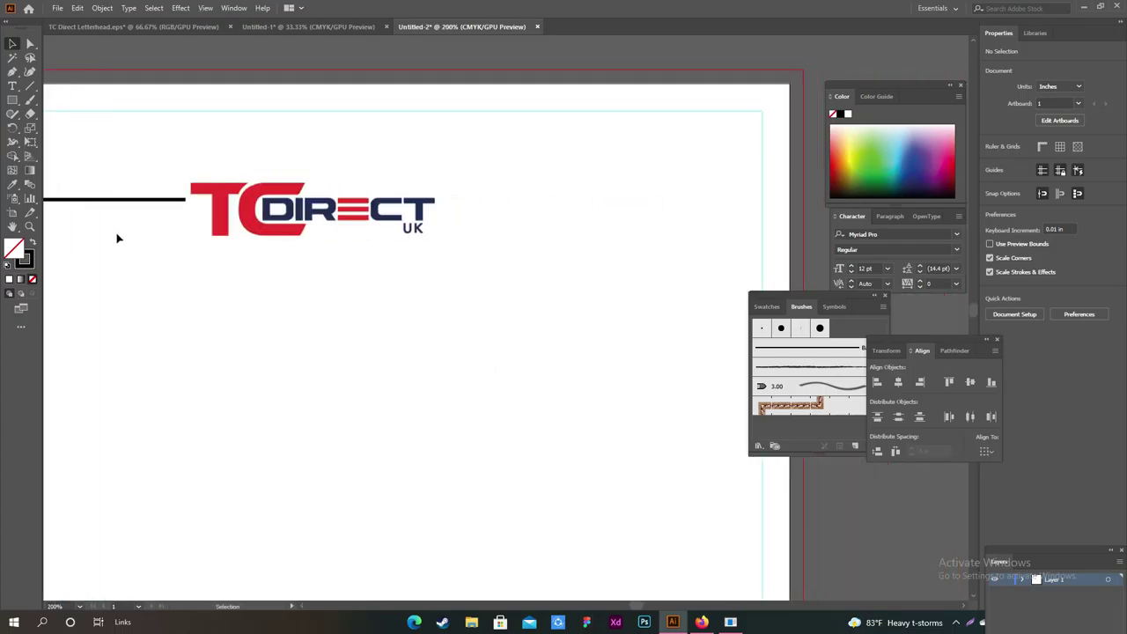
mouse_move(164, 202)
mouse_down()
mouse_move(734, 209)
mouse_move(724, 200)
mouse_up()
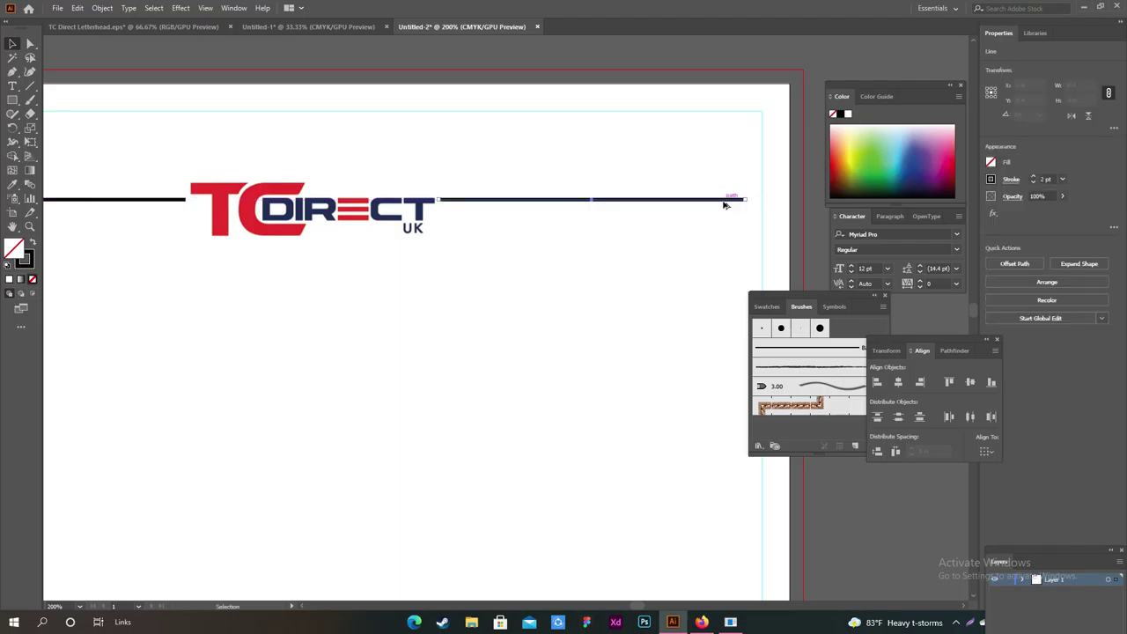
click(667, 247)
Extend the right-hand line out to the right margin guide
key(ctrl+0)
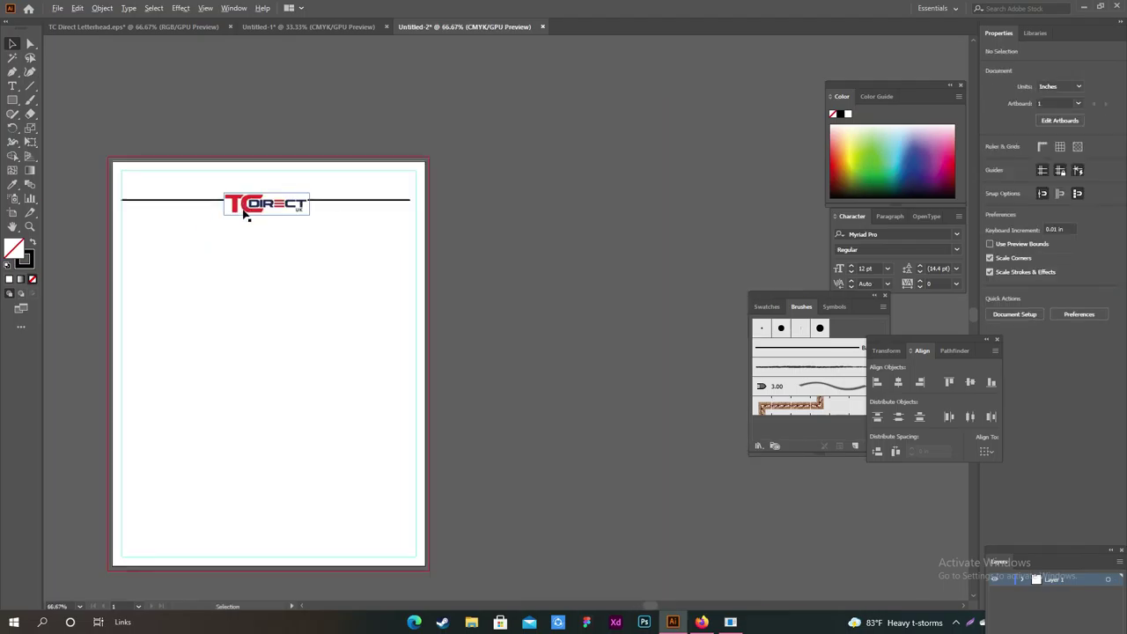
key(ctrl+1)
scroll(239, 231, left, 3)
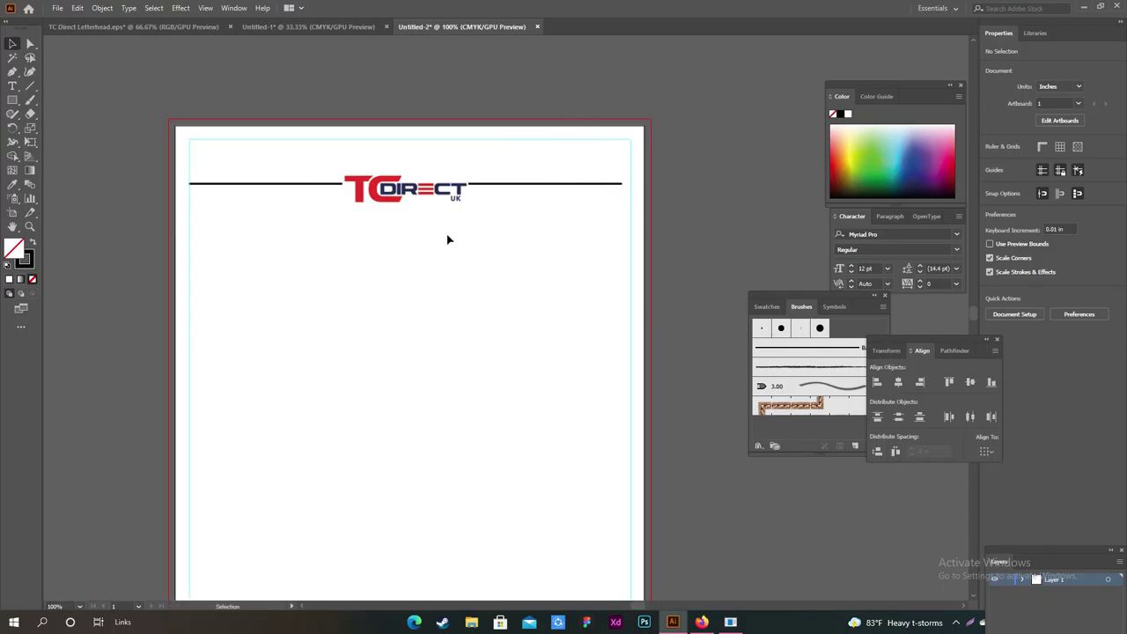
scroll(189, 206, up, 3)
scroll(181, 202, up, 2)
scroll(417, 217, down, 6)
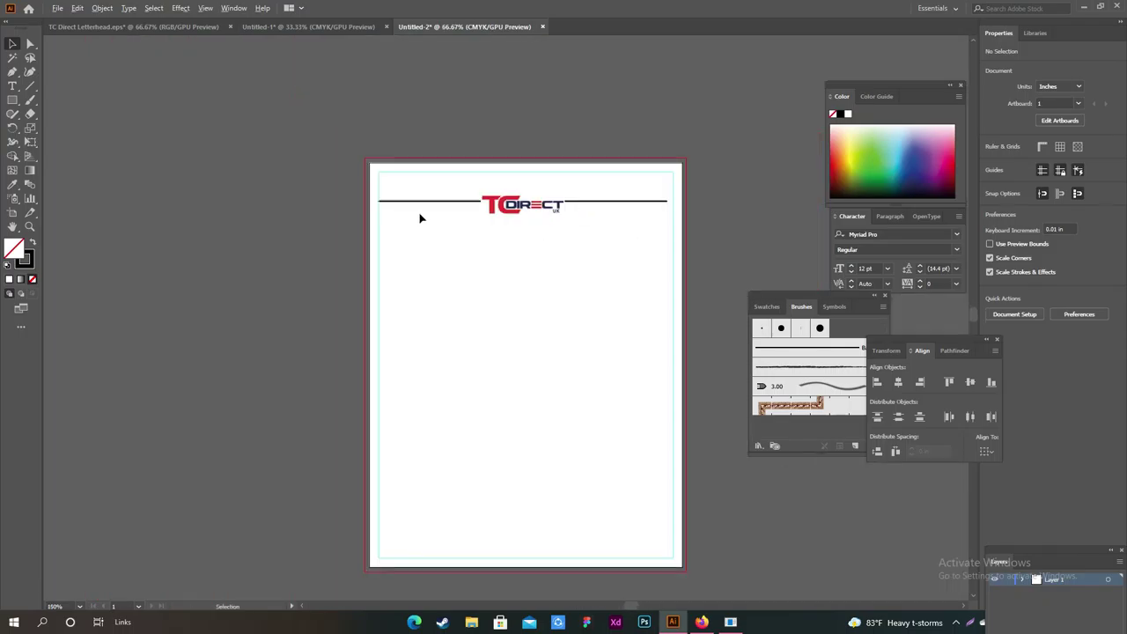
scroll(578, 235, right, 2)
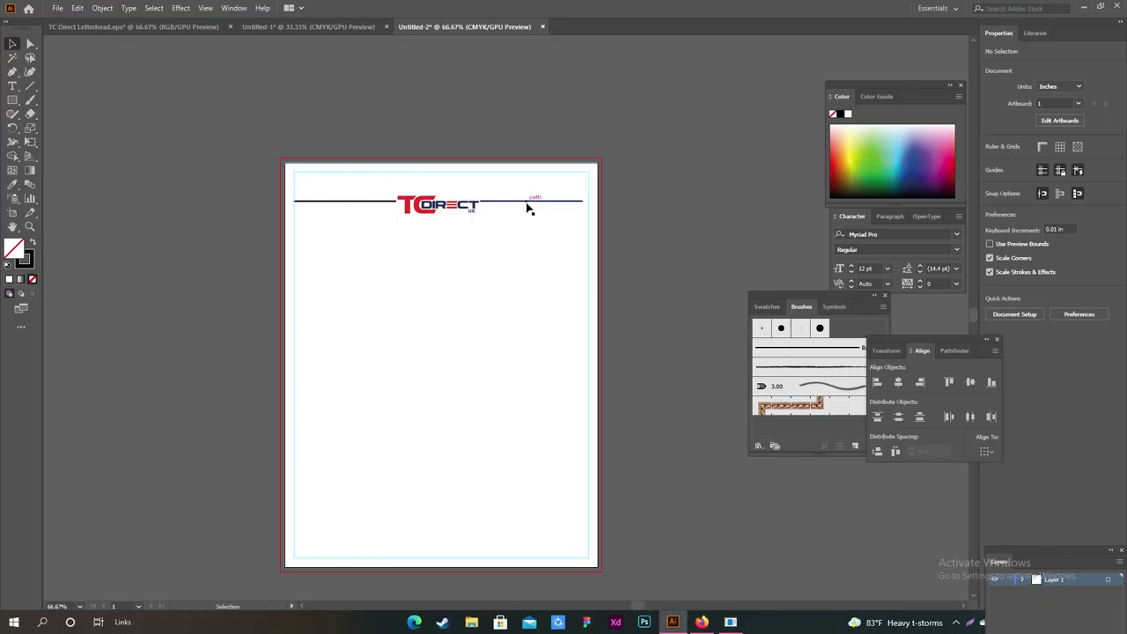
scroll(529, 207, up, 2)
click(537, 201)
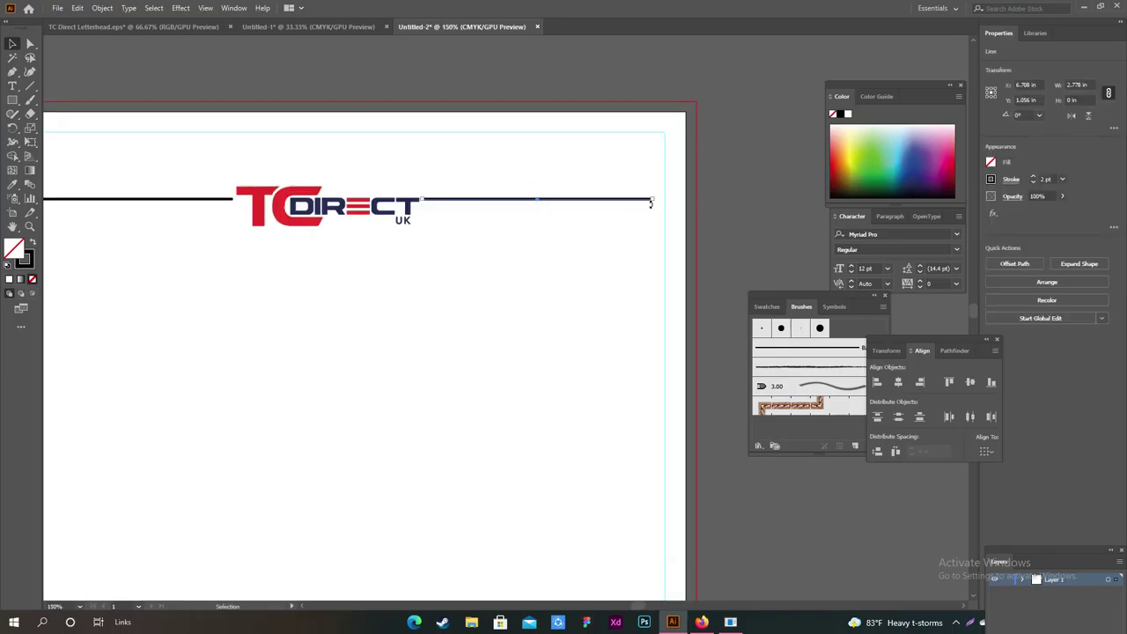
drag(653, 202, 664, 203)
click(611, 182)
scroll(338, 285, left, 2)
Expand both header lines into filled shapes
click(234, 189)
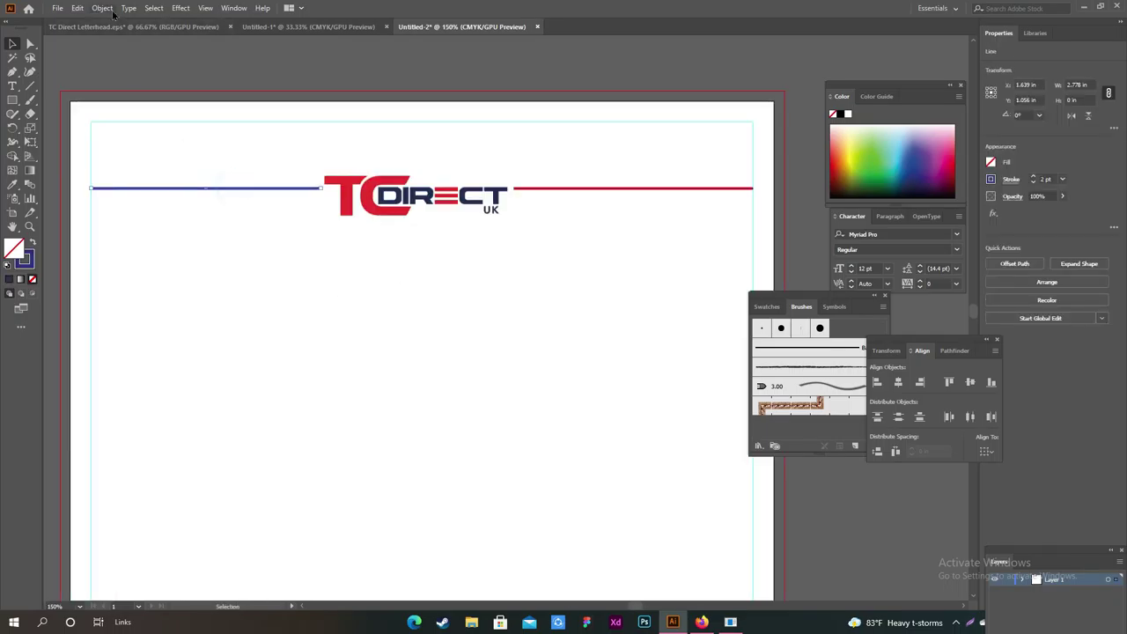
click(102, 8)
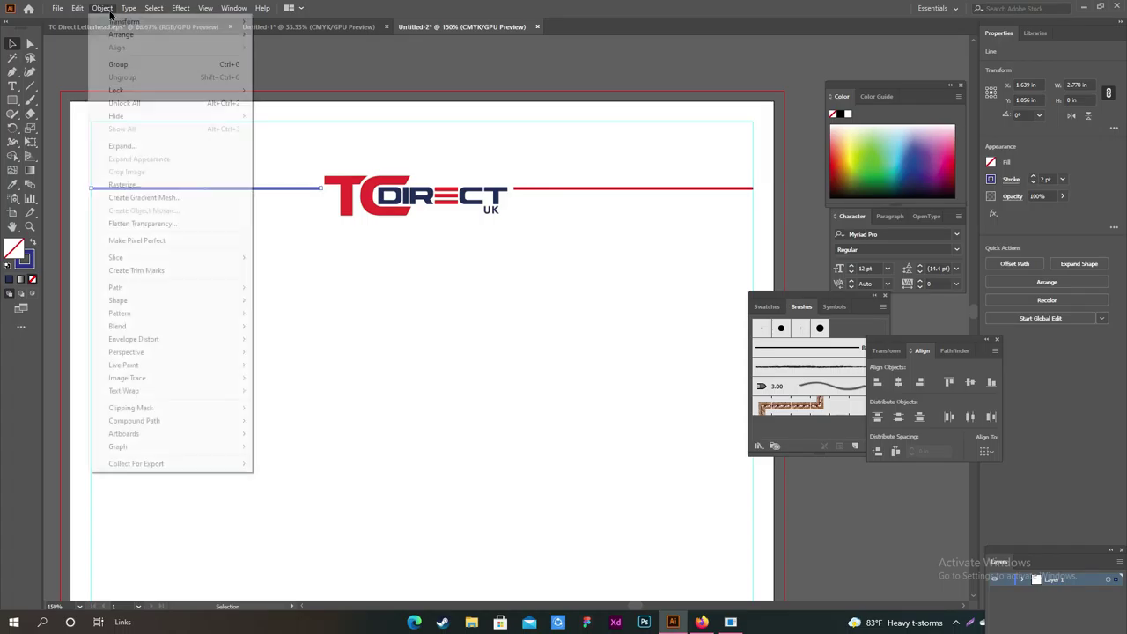
click(122, 145)
click(523, 381)
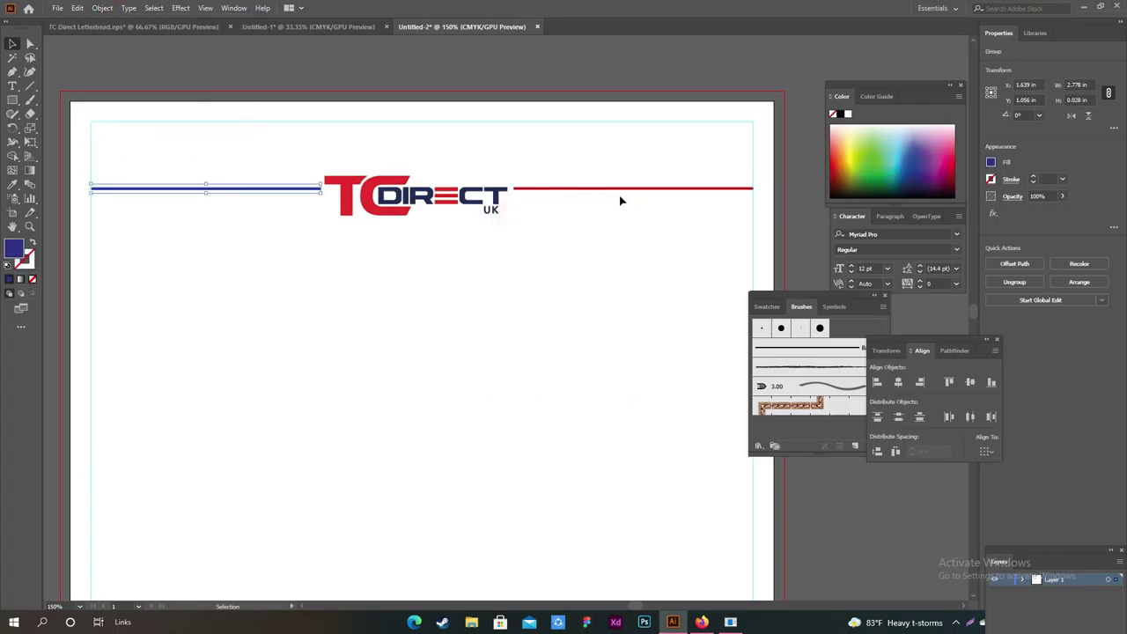
click(619, 188)
click(109, 8)
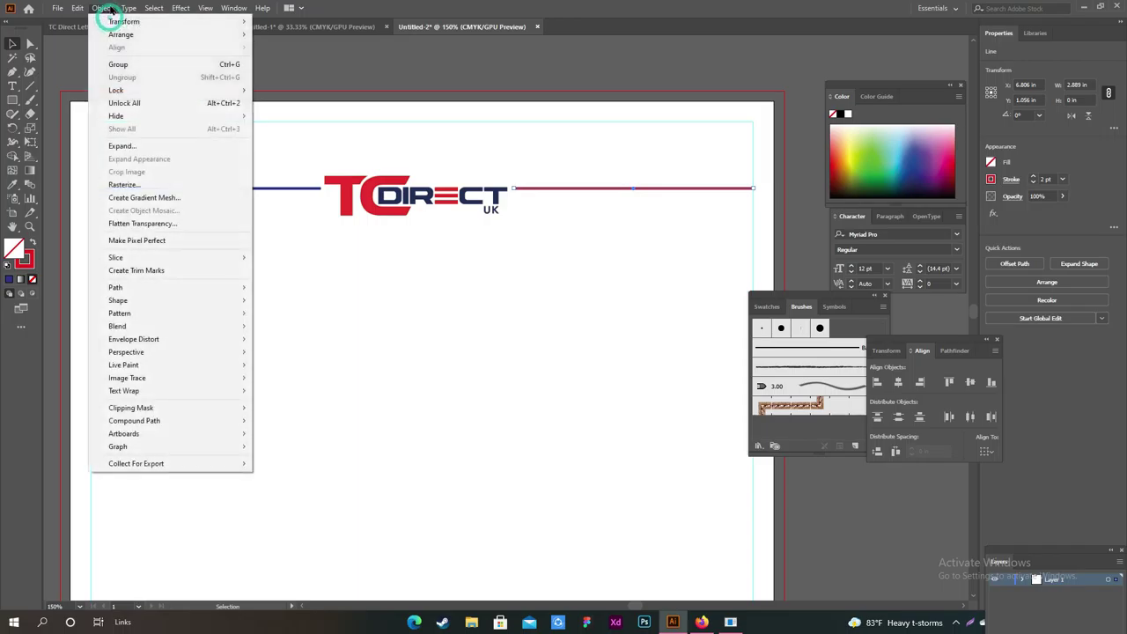
click(154, 145)
click(538, 372)
click(468, 292)
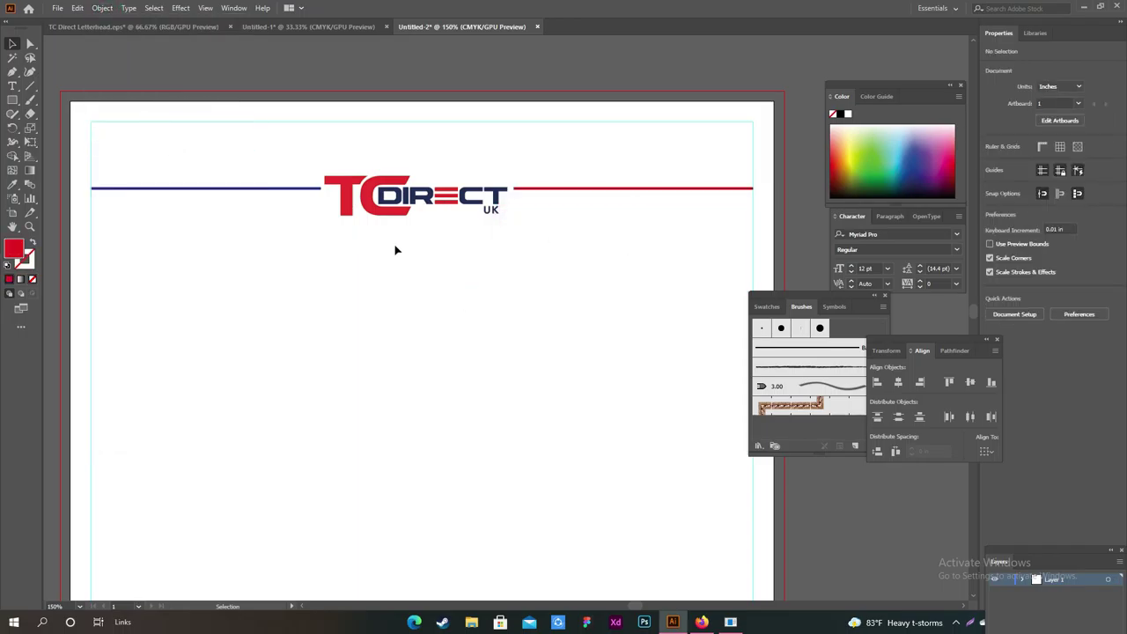
Fill the right header line red and the left one navy blue
click(574, 189)
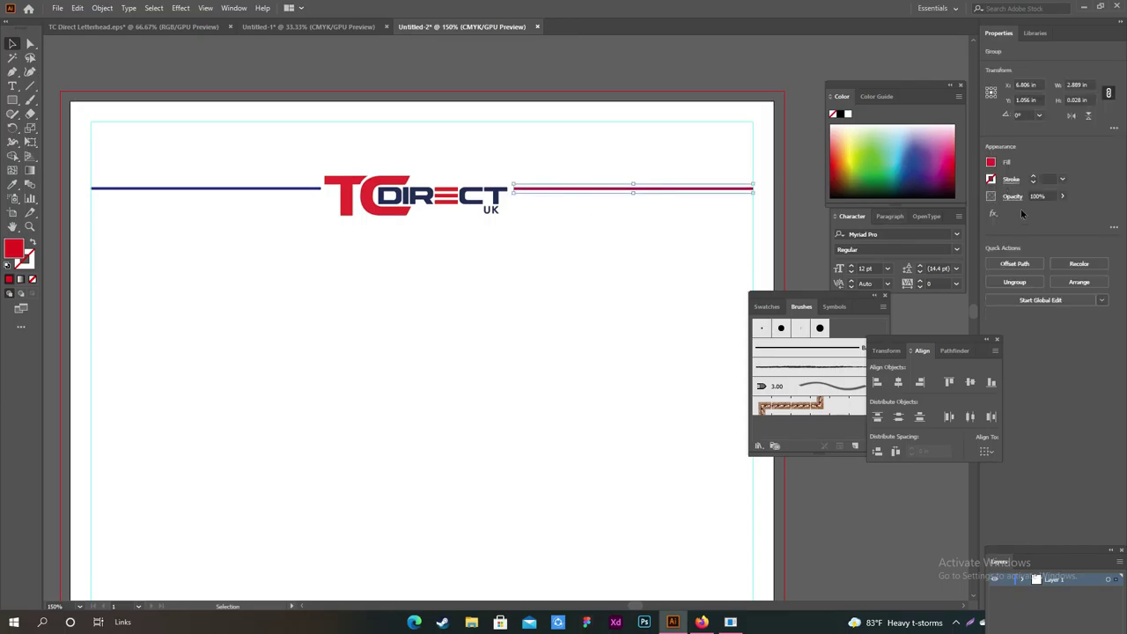
click(993, 162)
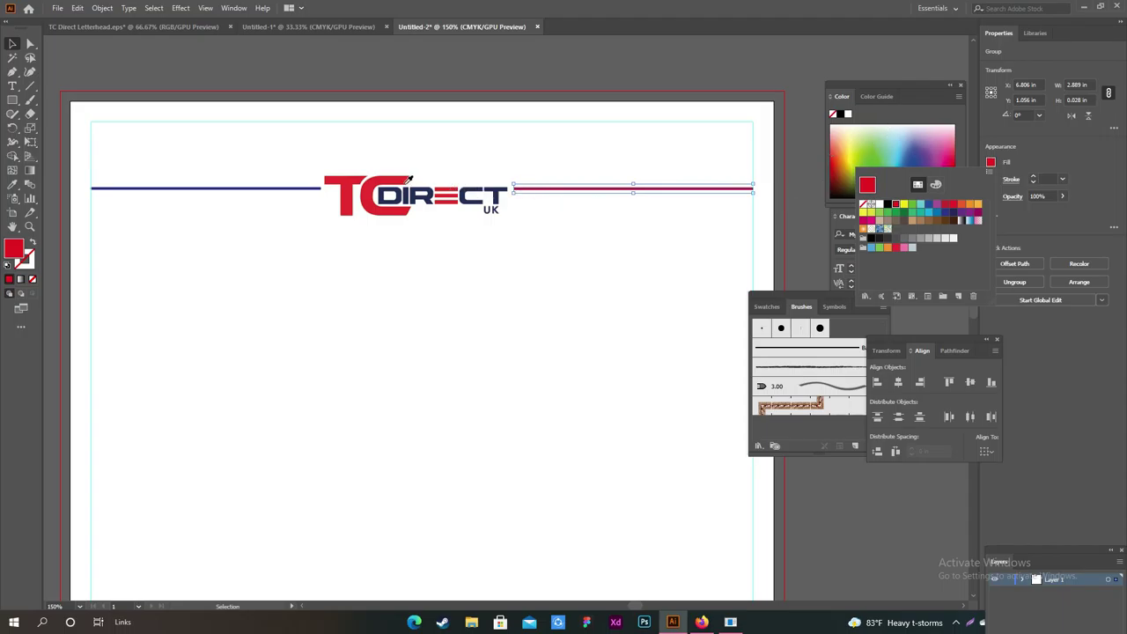
click(270, 189)
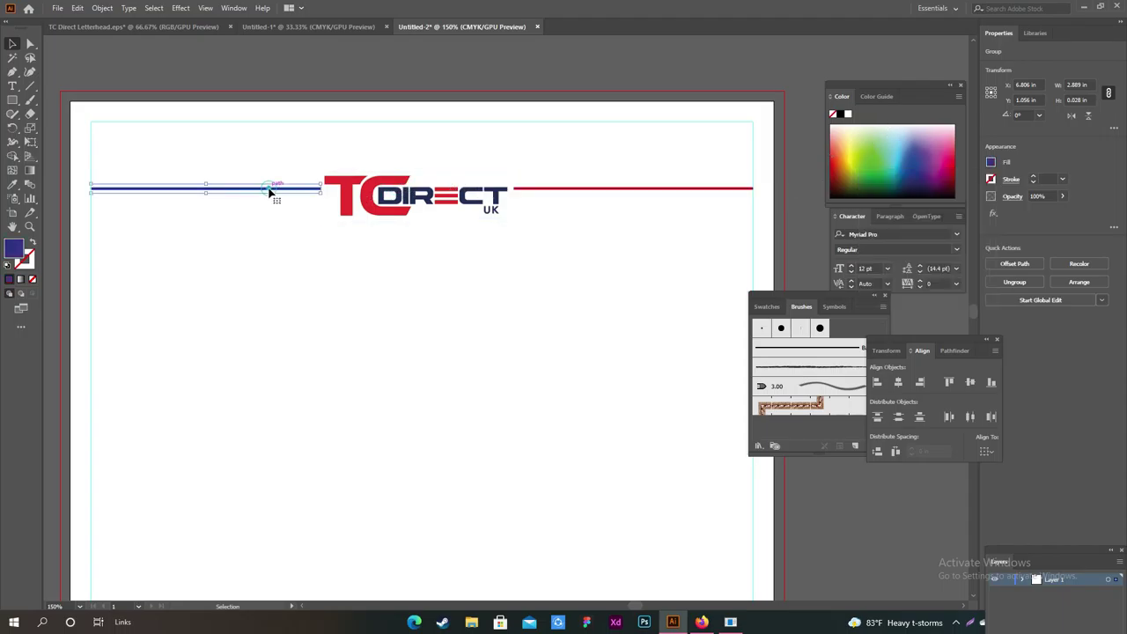
click(992, 163)
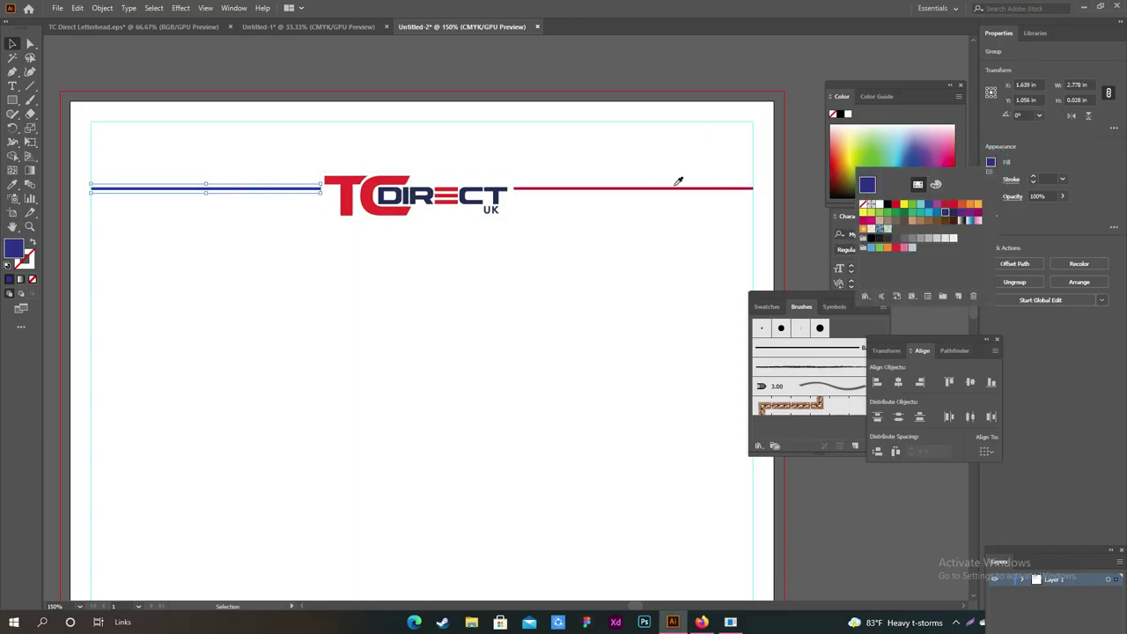
Check the logo sits centred between the lines, then go to the address document
click(467, 184)
click(468, 186)
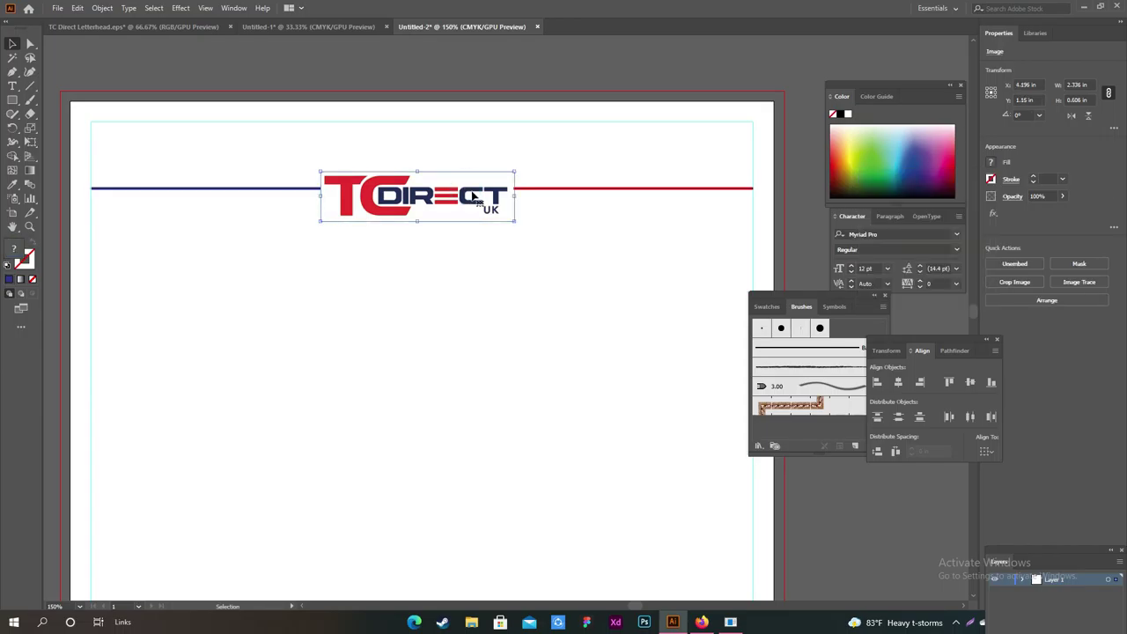
click(417, 288)
key(ctrl+0)
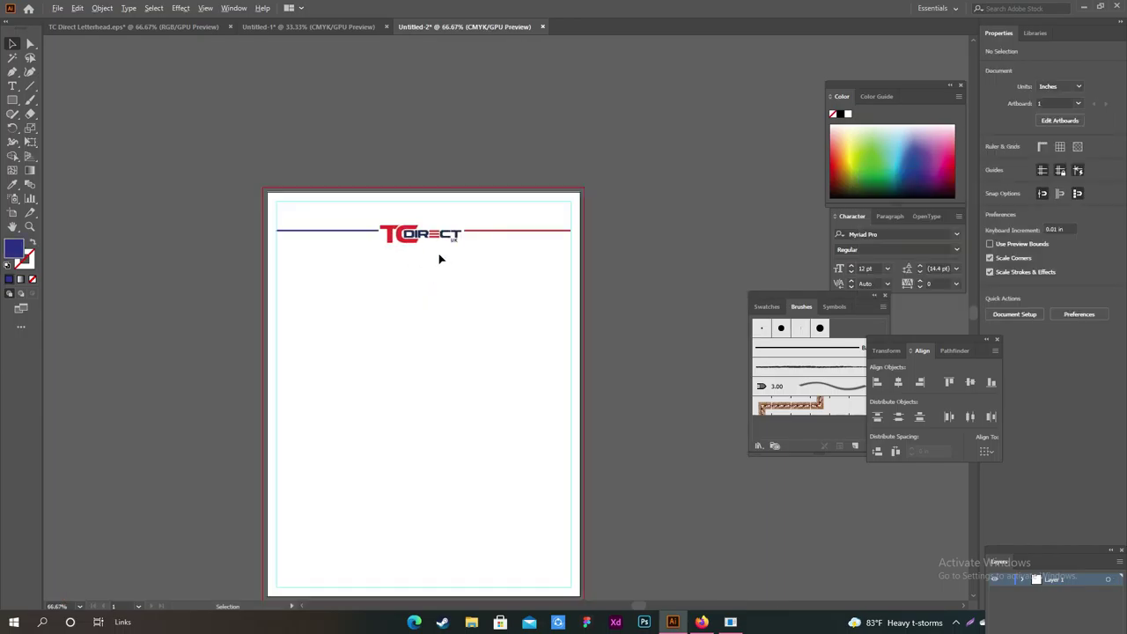
scroll(431, 257, down, 2)
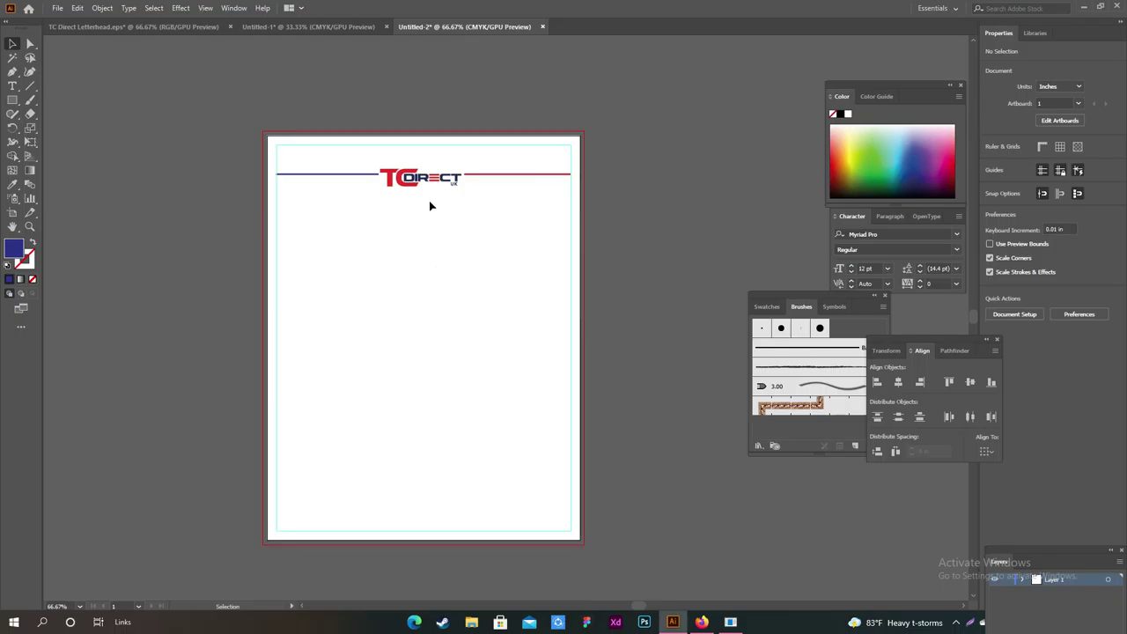
key(ctrl+1)
scroll(467, 247, down, 2)
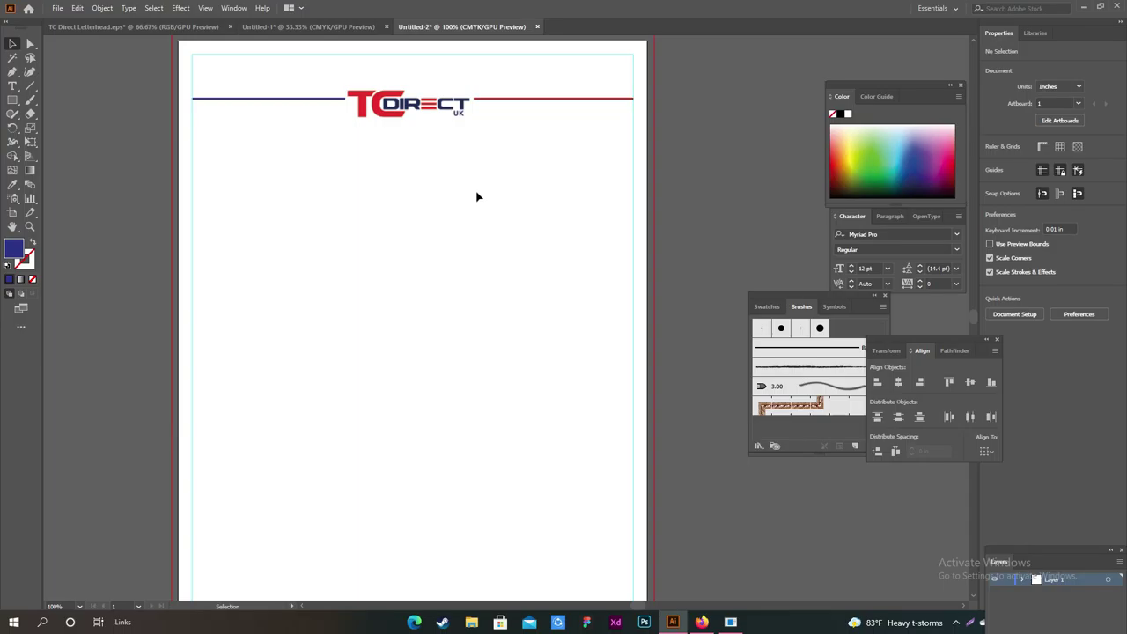
scroll(476, 194, down, 1)
alt+scroll(476, 194, down, 1)
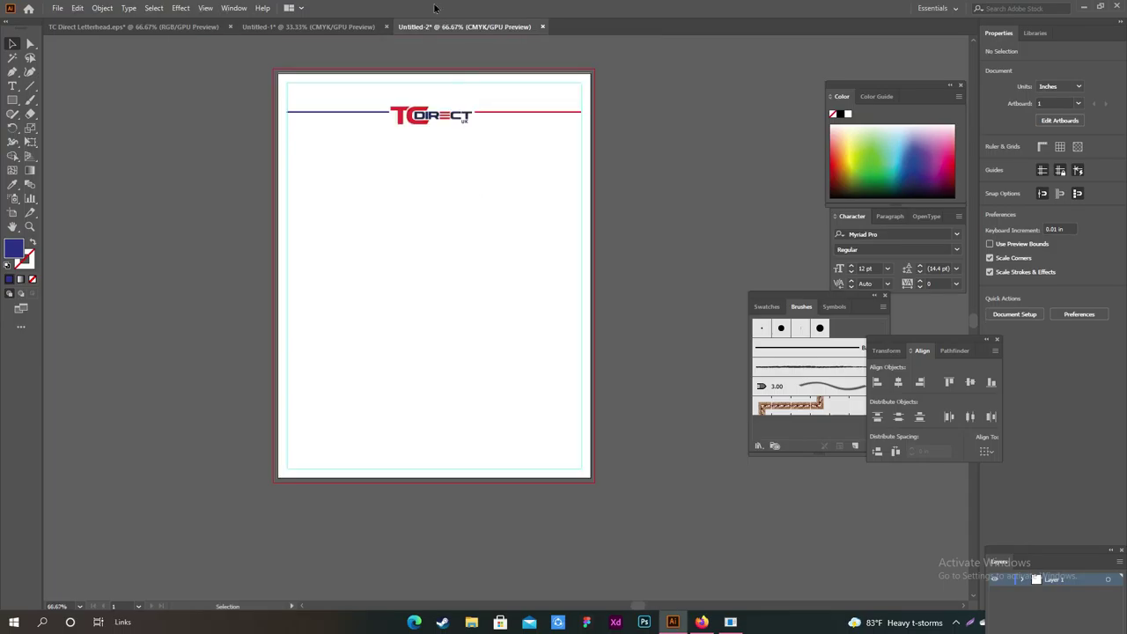
click(328, 27)
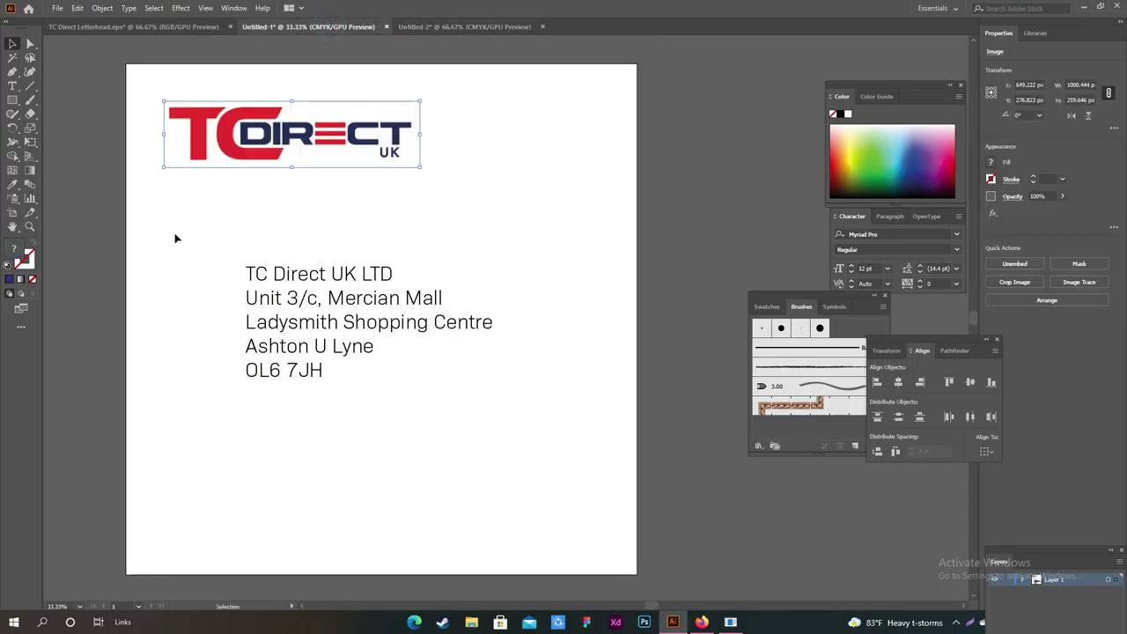
Copy the five-line address block from Untitled-1 into Untitled-2 and shrink it toward the upper right
drag(192, 248, 431, 393)
mouse_move(314, 304)
mouse_down()
mouse_move(297, 63)
mouse_move(420, 43)
mouse_move(427, 28)
mouse_up()
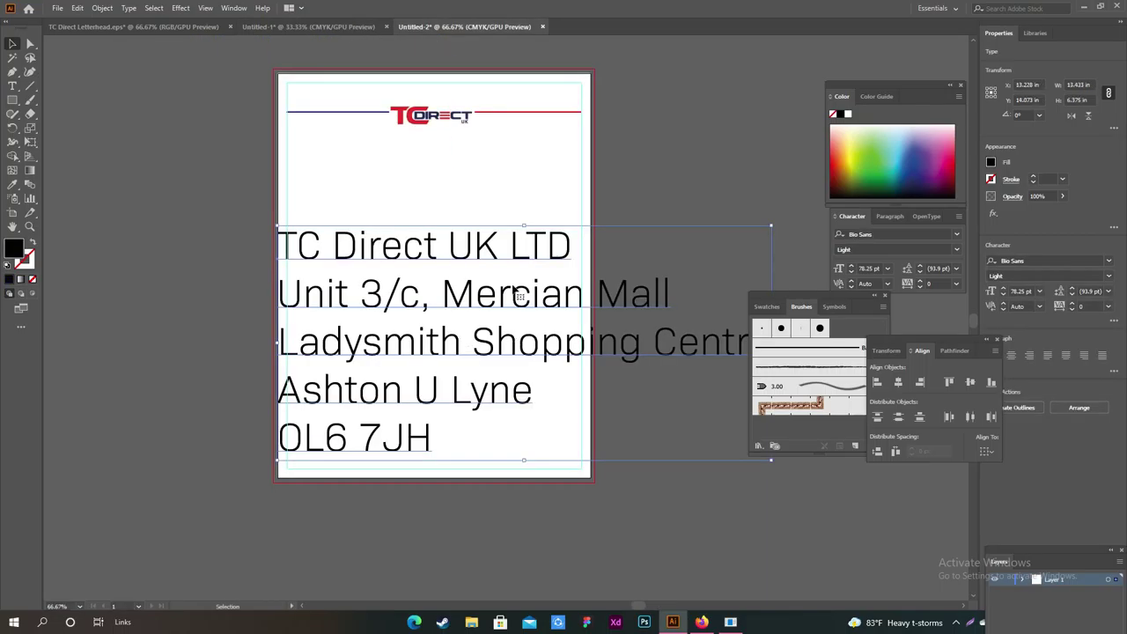
mouse_move(412, 305)
mouse_down()
mouse_move(653, 420)
mouse_move(506, 340)
mouse_up()
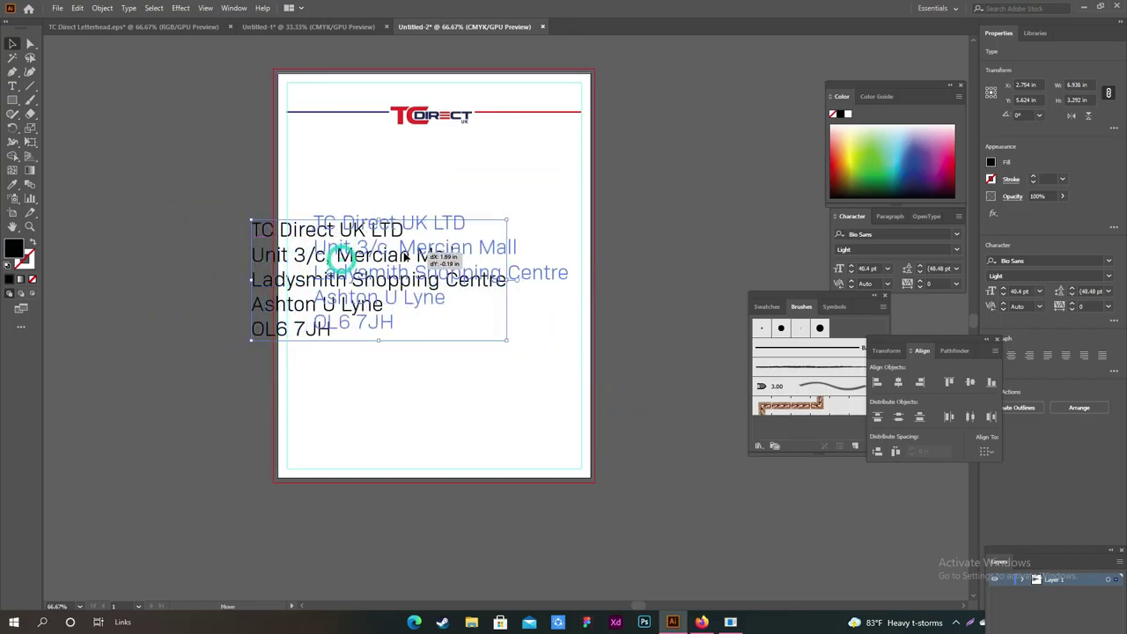
drag(338, 263, 399, 256)
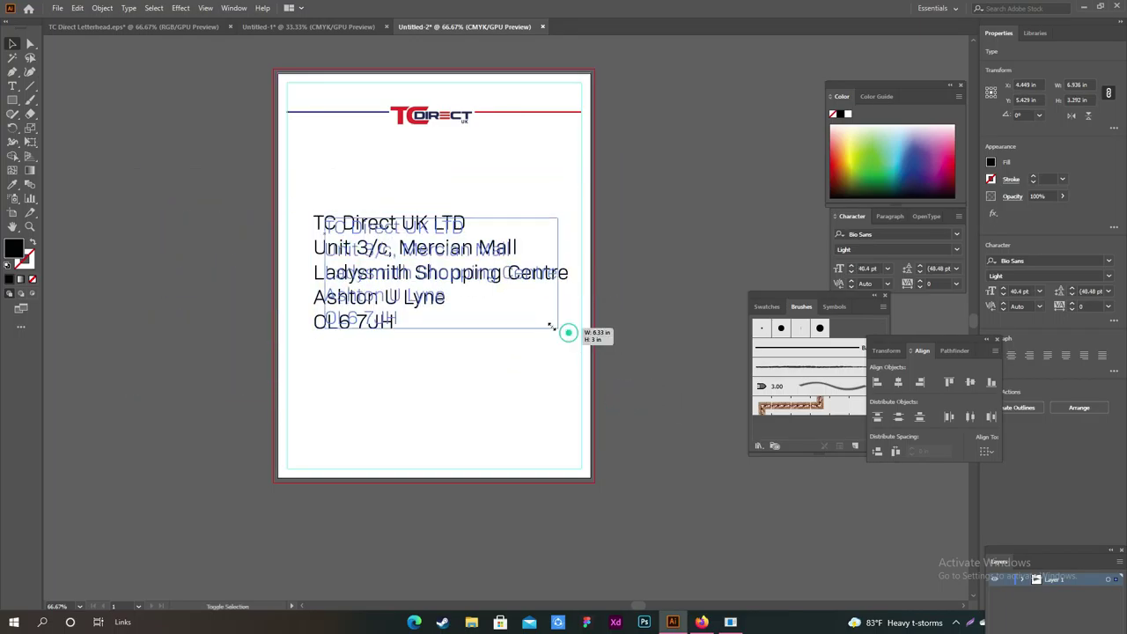
drag(570, 333, 490, 296)
mouse_move(434, 267)
mouse_down()
mouse_move(504, 155)
mouse_move(528, 151)
mouse_up()
click(495, 273)
Move the address block slightly down and scale it smaller
scroll(496, 272, up, 2)
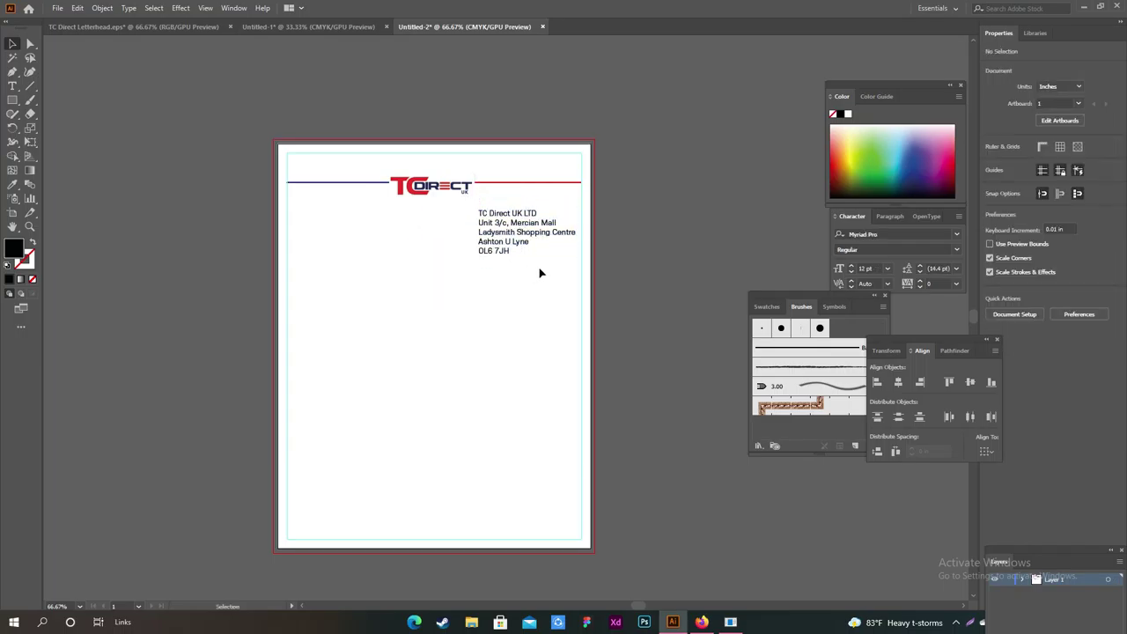
scroll(541, 274, up, 1)
scroll(541, 275, up, 1)
scroll(541, 274, up, 1)
scroll(540, 276, down, 2)
scroll(539, 264, up, 1)
scroll(533, 255, up, 1)
scroll(520, 262, up, 1)
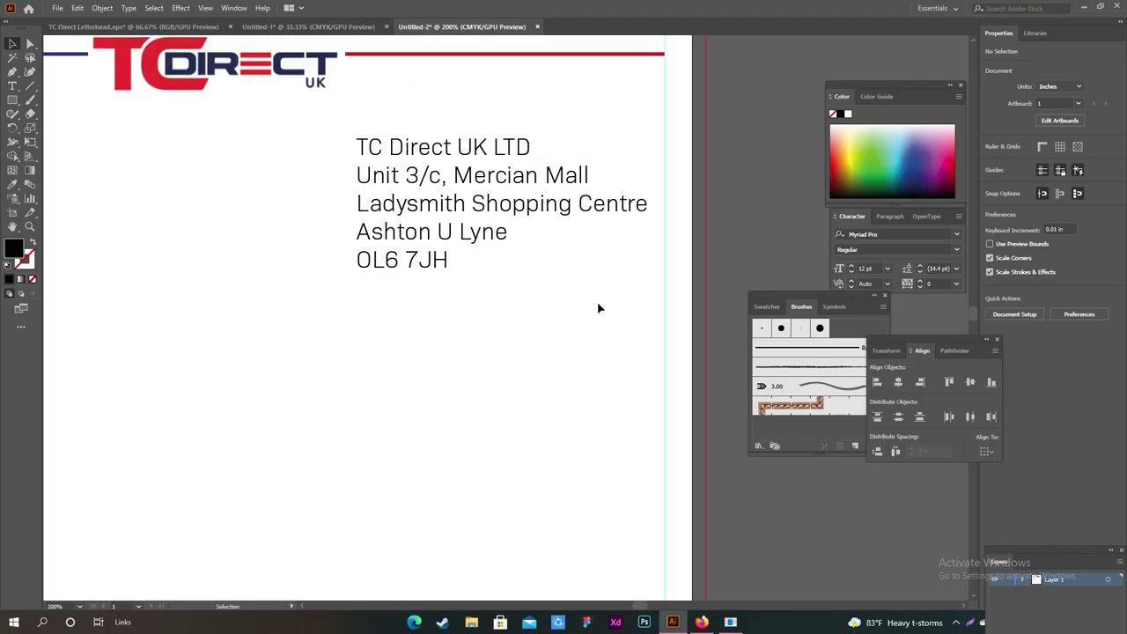
scroll(554, 303, left, 1)
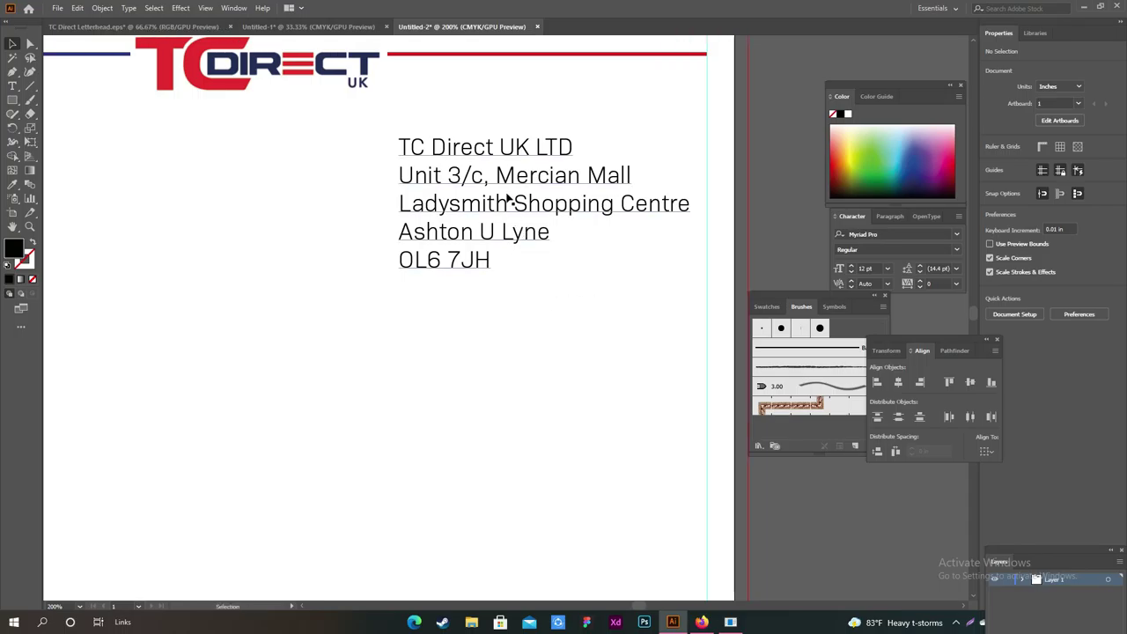
drag(505, 185, 516, 245)
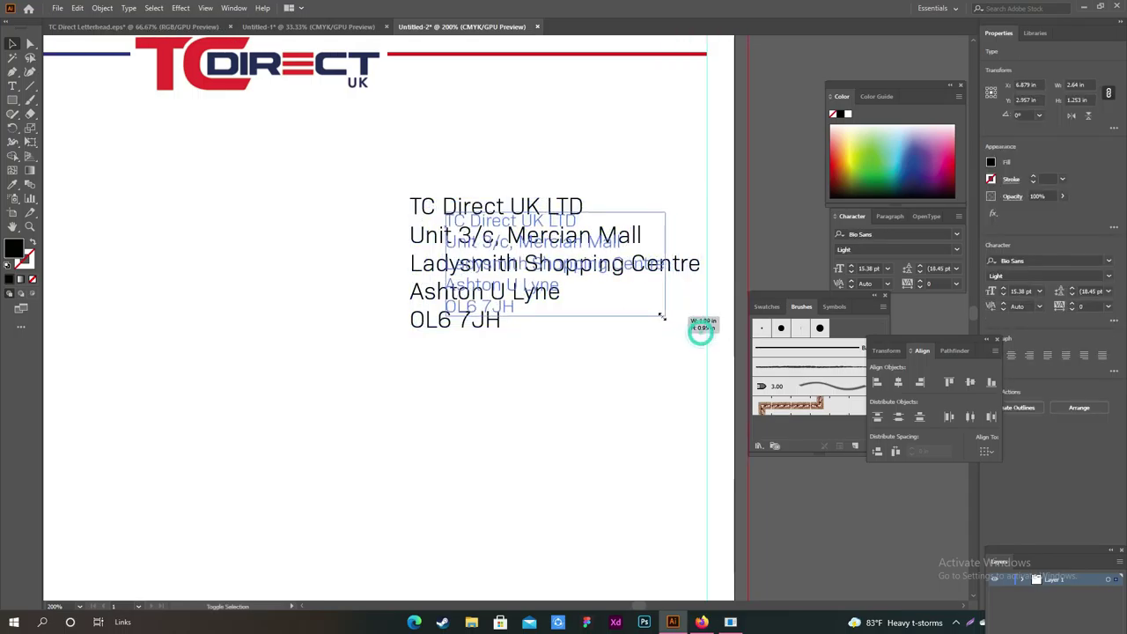
drag(702, 334, 649, 315)
click(485, 360)
key(ctrl+1)
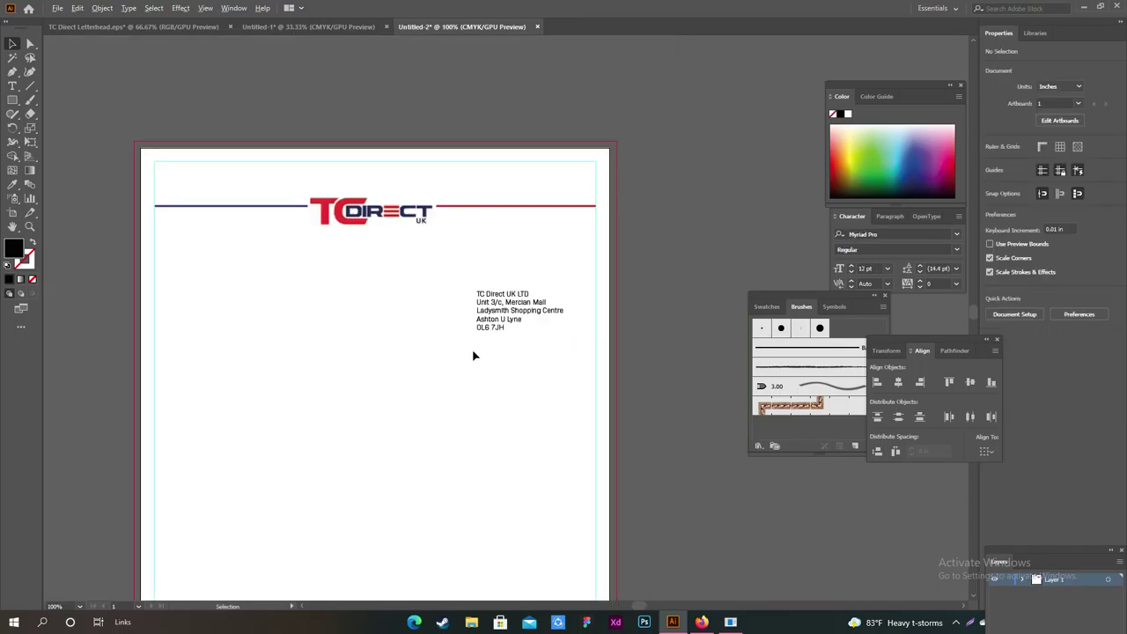
scroll(472, 355, down, 2)
Enlarge the address text slightly and shift it a little left
click(500, 265)
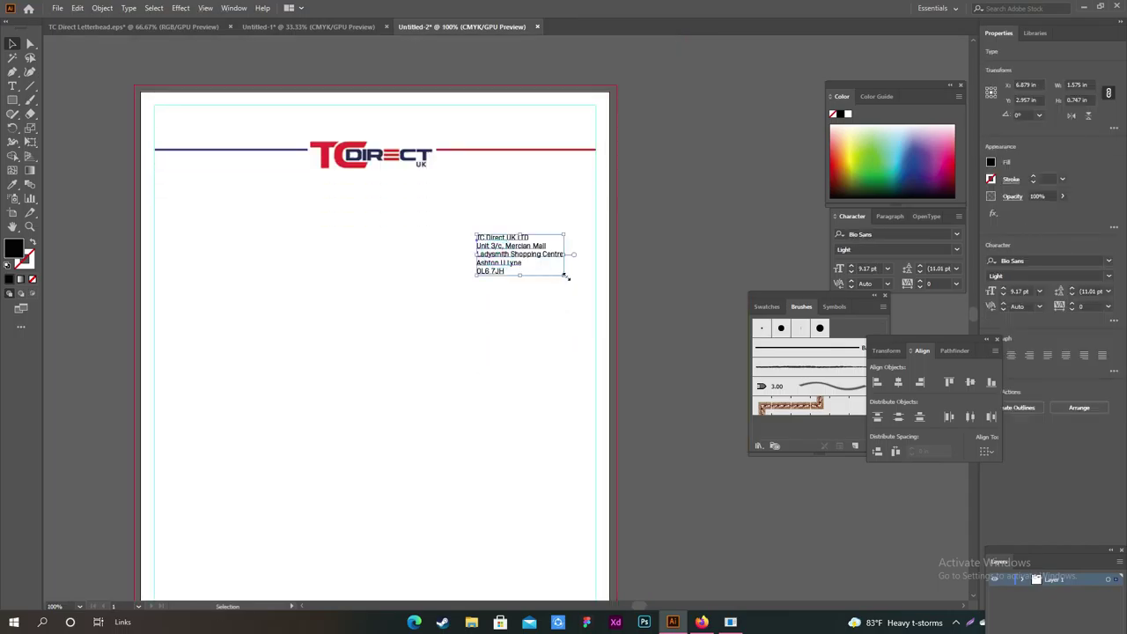
drag(564, 276, 591, 306)
key(ctrl+shift+a)
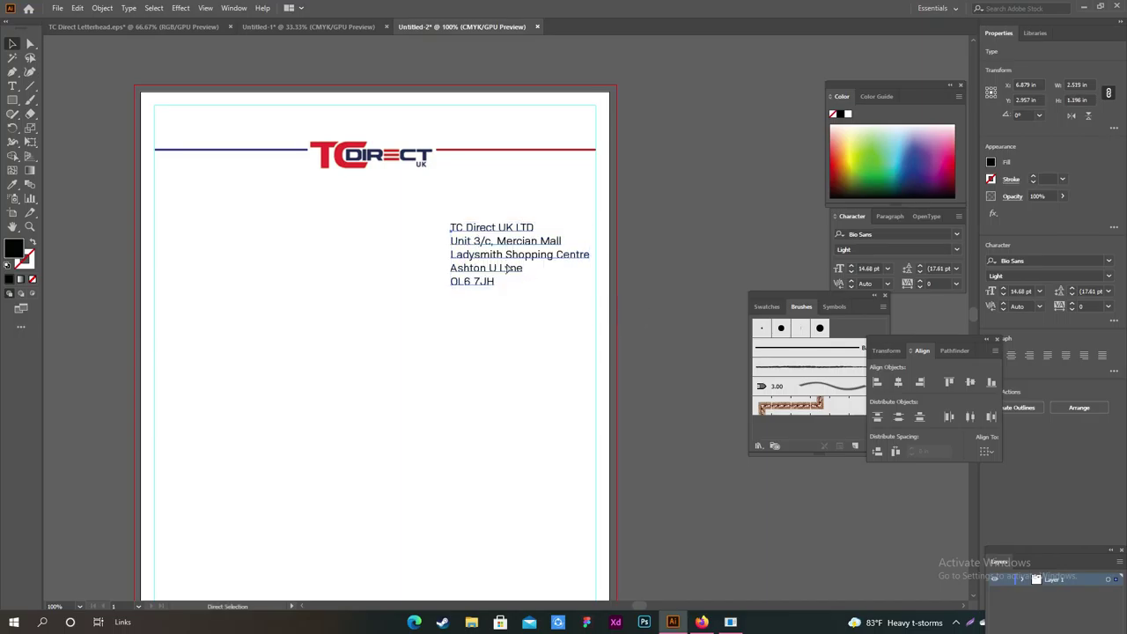
key(ctrl+z)
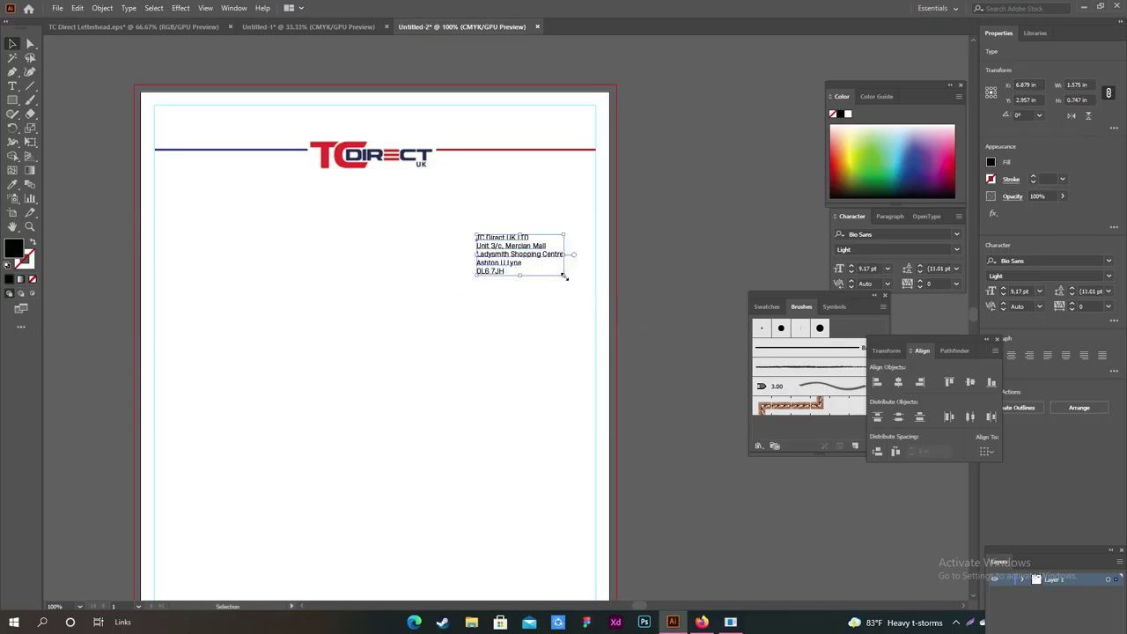
drag(564, 277, 600, 292)
drag(541, 254, 520, 257)
click(552, 324)
scroll(552, 322, up, 2)
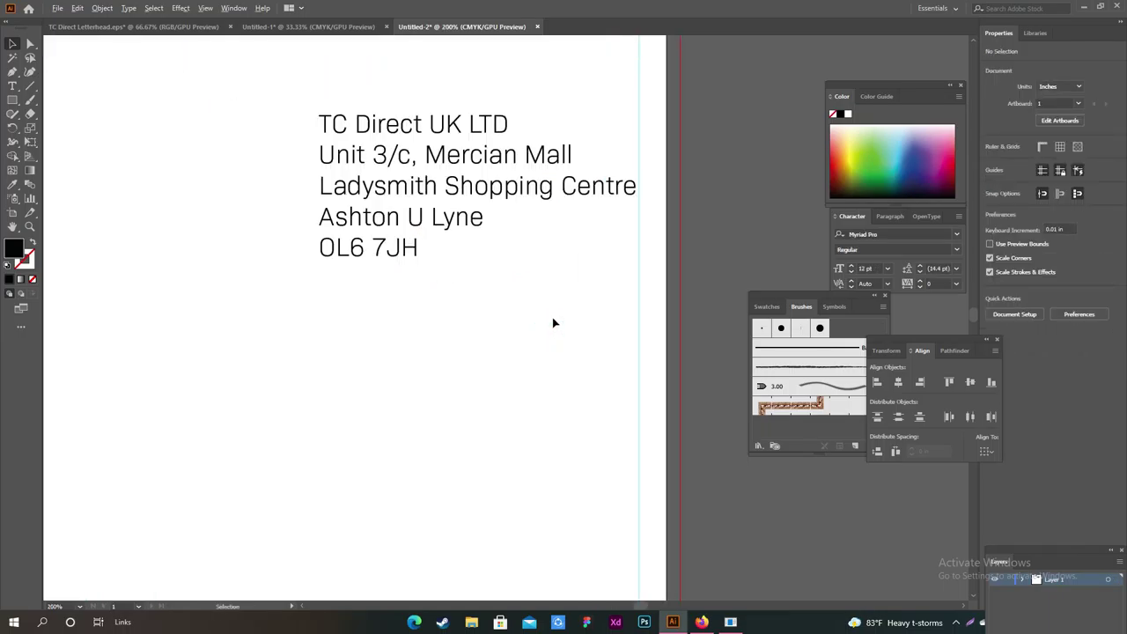
Fine-tune the address block's size and position under the right-hand rule
drag(487, 189, 491, 200)
click(534, 315)
scroll(535, 314, down, 3)
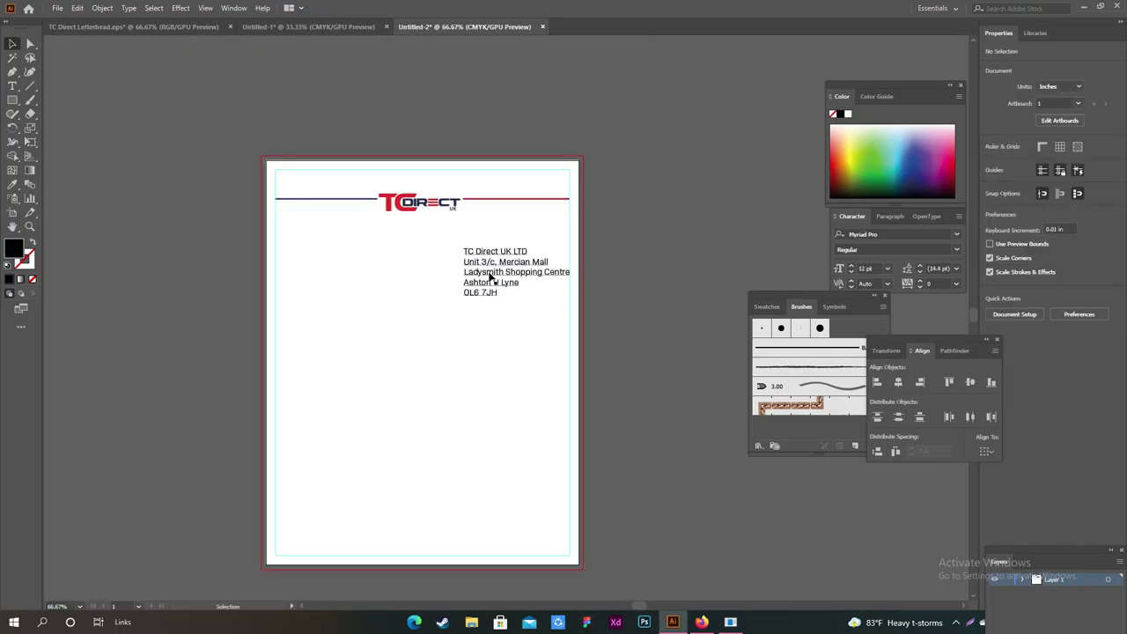
click(546, 286)
drag(569, 296, 560, 291)
click(506, 333)
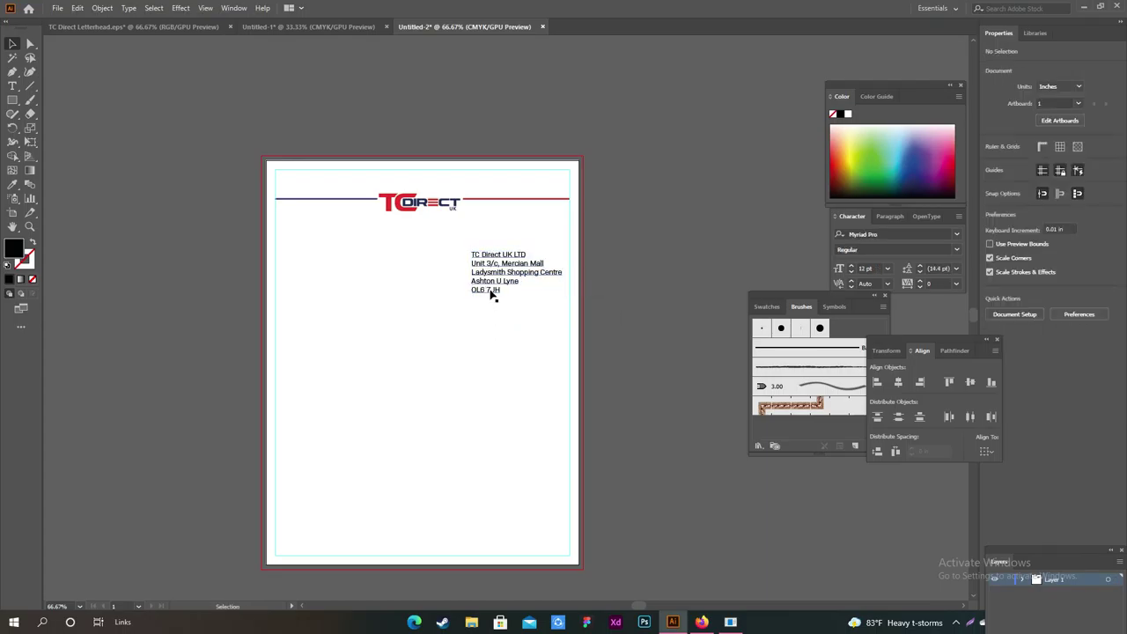
drag(491, 276, 498, 279)
Set the address text in Courier New and shift it slightly left
click(465, 350)
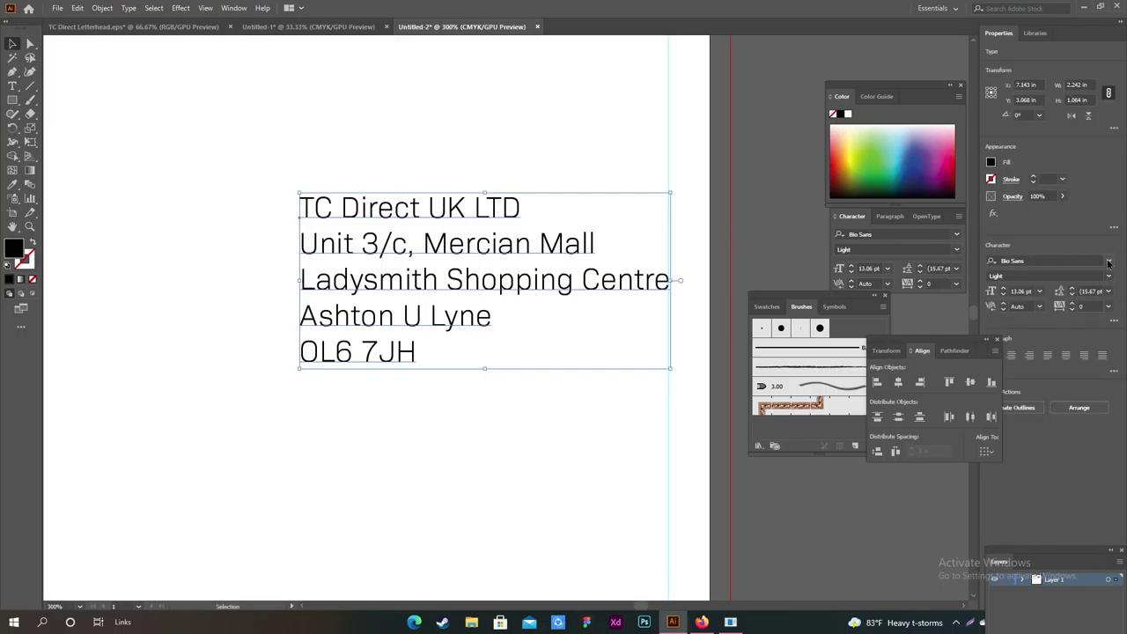
click(1108, 263)
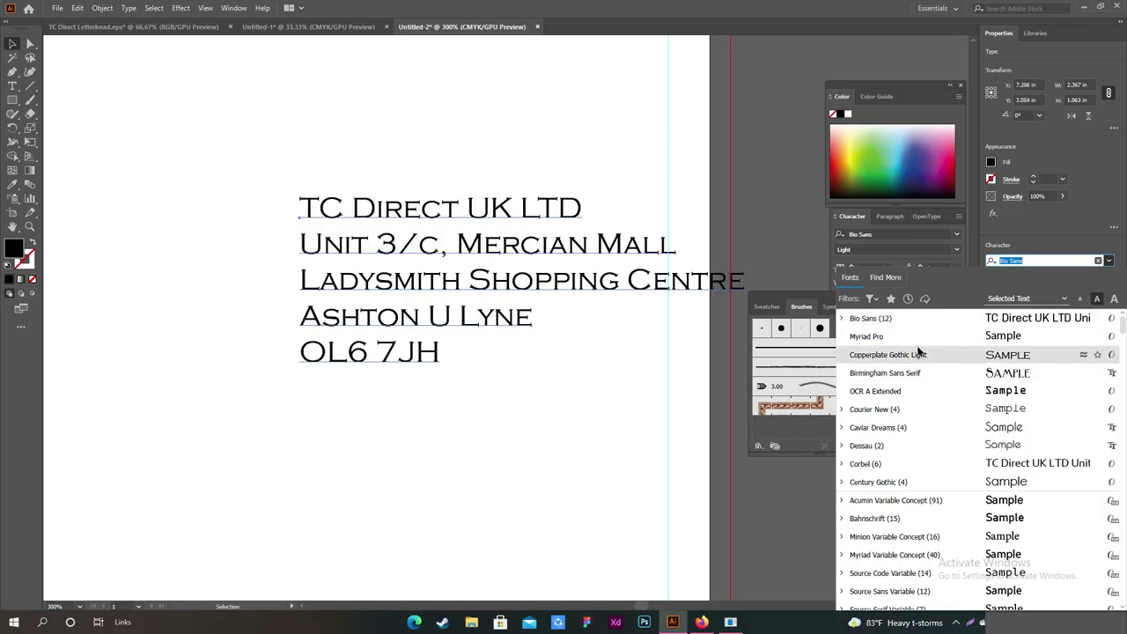
click(896, 410)
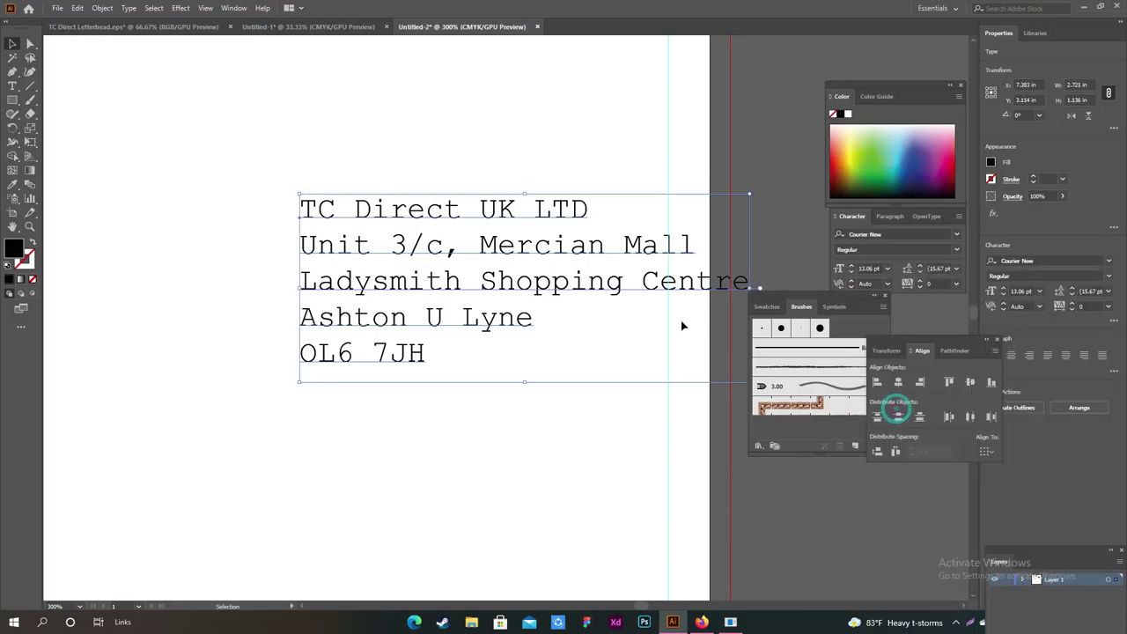
click(783, 165)
drag(568, 246, 504, 228)
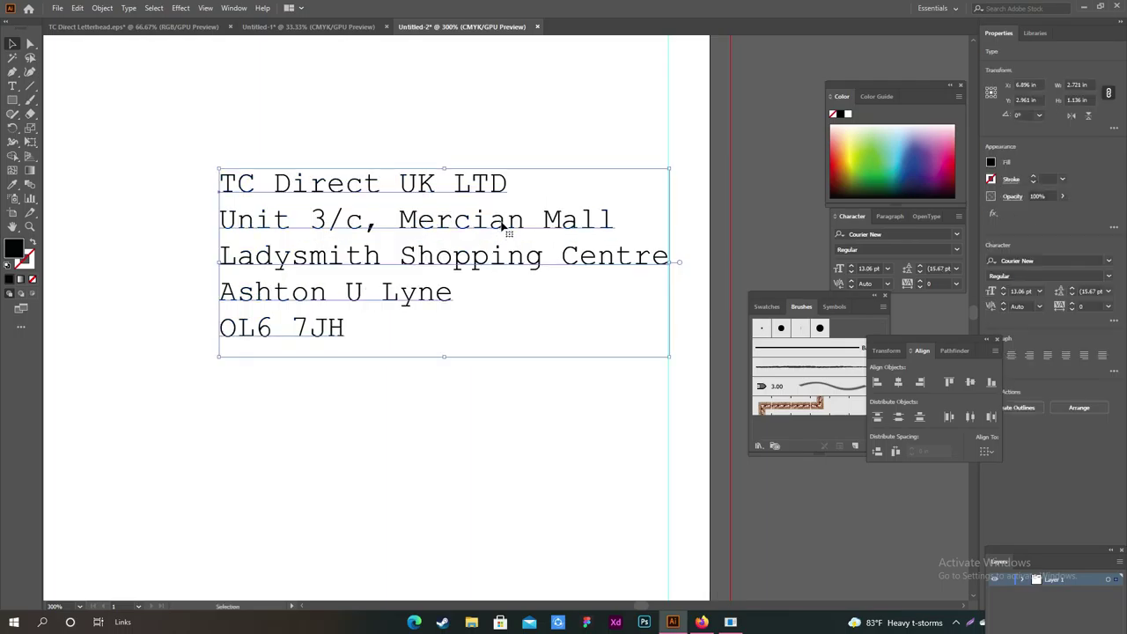
click(494, 405)
Raise the Courier New address block slightly so it sits under the logo
key(ctrl+0)
scroll(478, 411, up, 3)
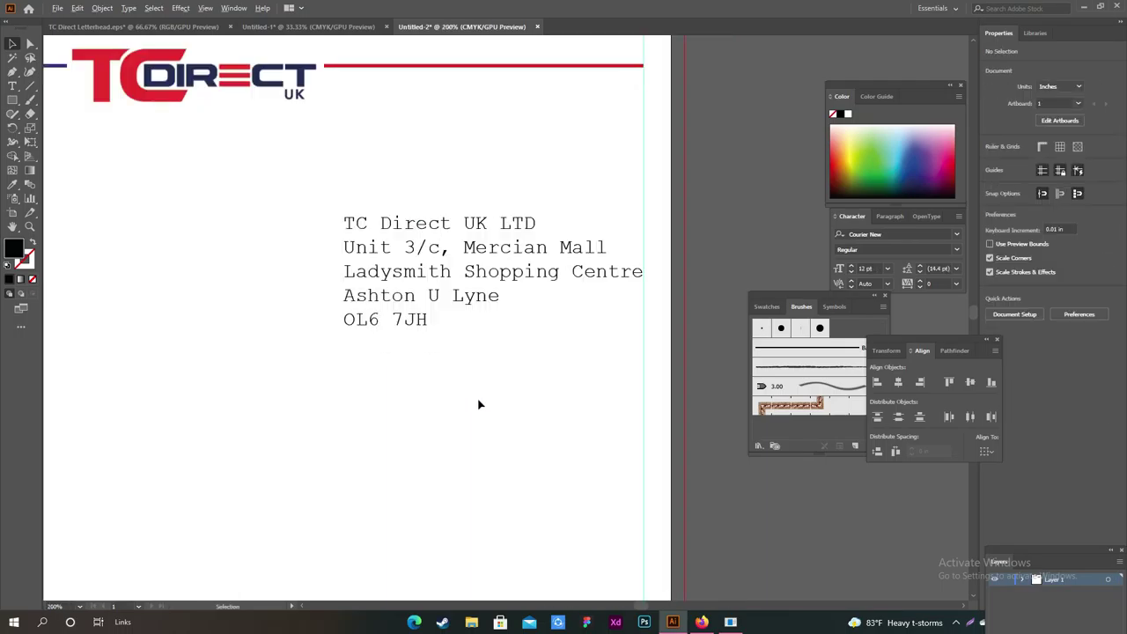
scroll(478, 404, down, 1)
drag(485, 317, 485, 305)
scroll(349, 373, down, 2)
scroll(349, 374, left, 1)
scroll(349, 375, left, 2)
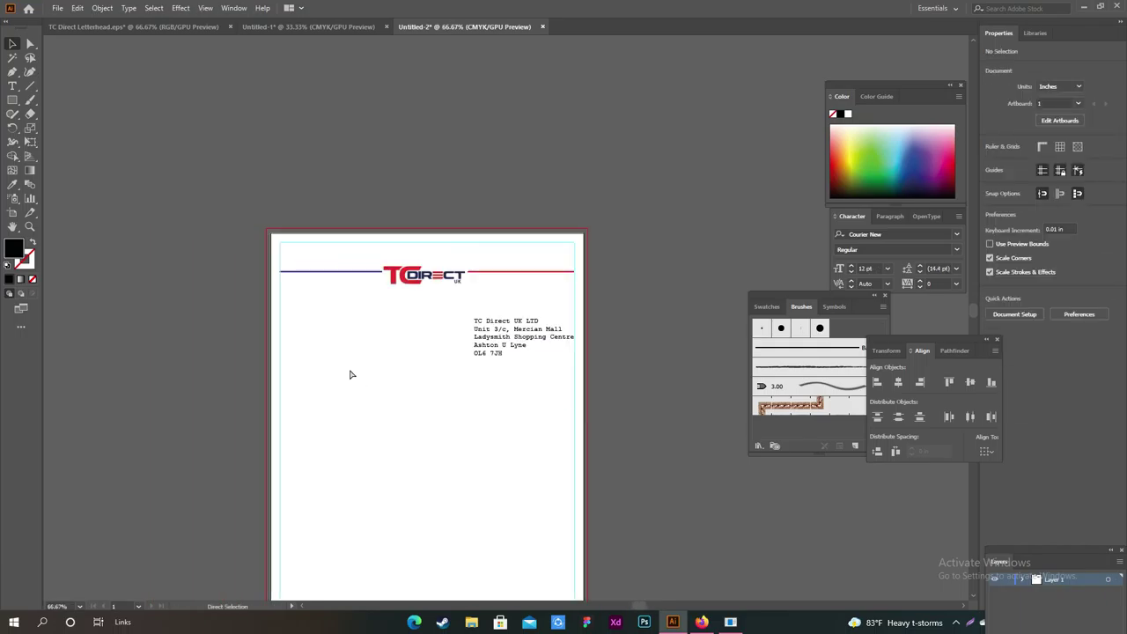
scroll(381, 377, down, 2)
scroll(382, 375, up, 1)
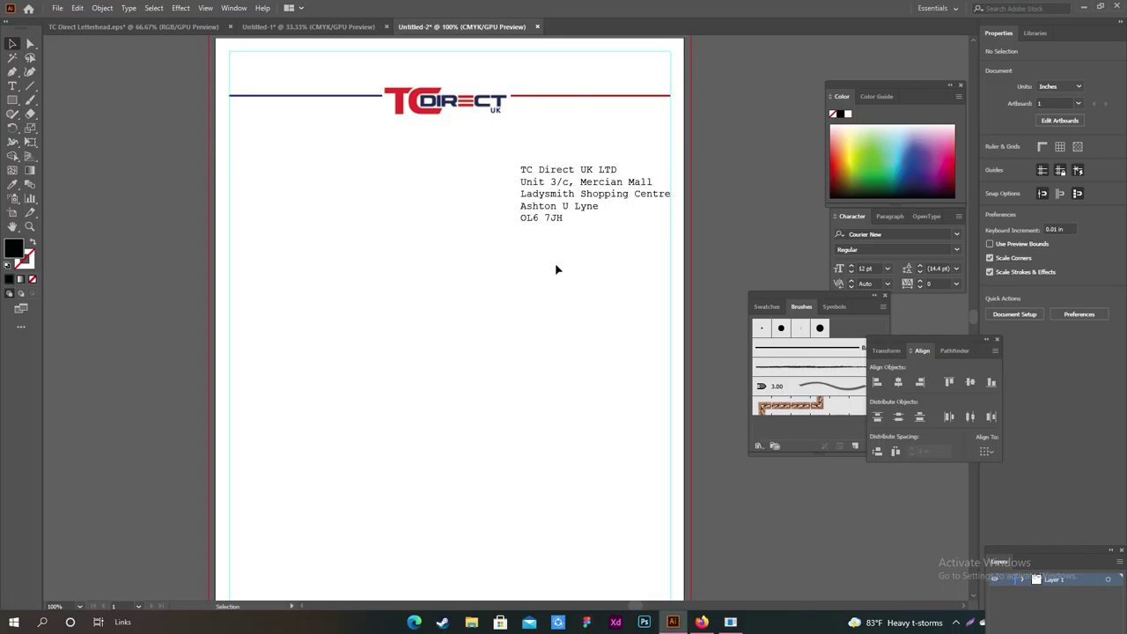
click(590, 205)
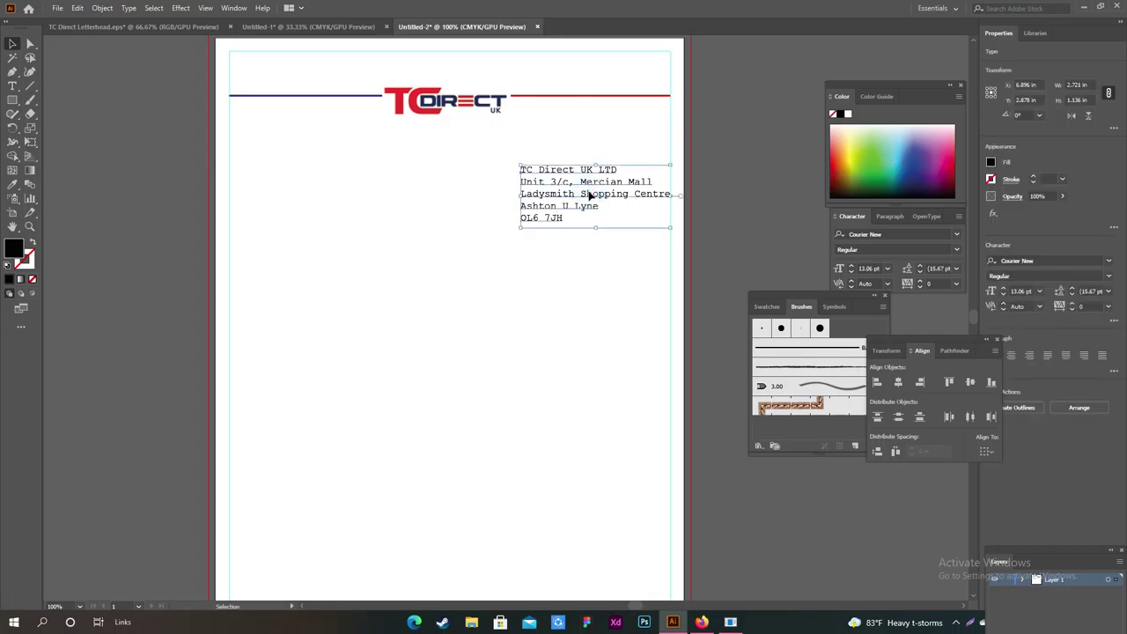
drag(590, 195, 591, 181)
Bring the Dear, recipient name and Dated: 07-03-2021 block into the letterhead, shrunk, at the left margin
key(ctrl+shift+Tab)
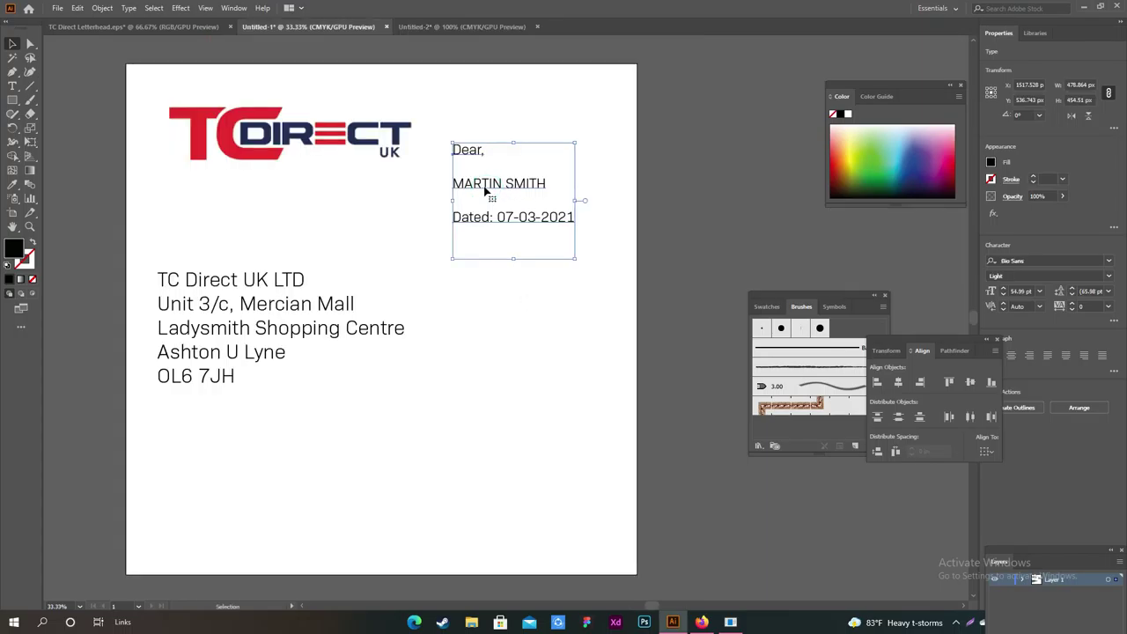
drag(480, 186, 273, 220)
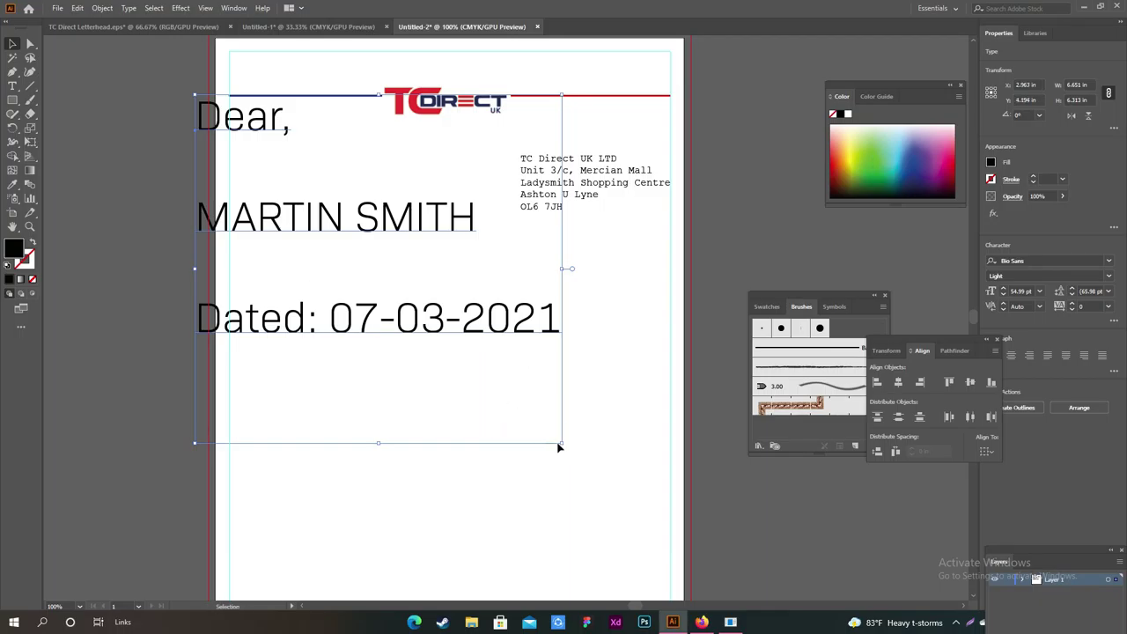
drag(563, 444, 430, 375)
click(373, 199)
mouse_move(363, 260)
mouse_down()
mouse_move(250, 212)
mouse_move(290, 249)
mouse_up()
click(288, 133)
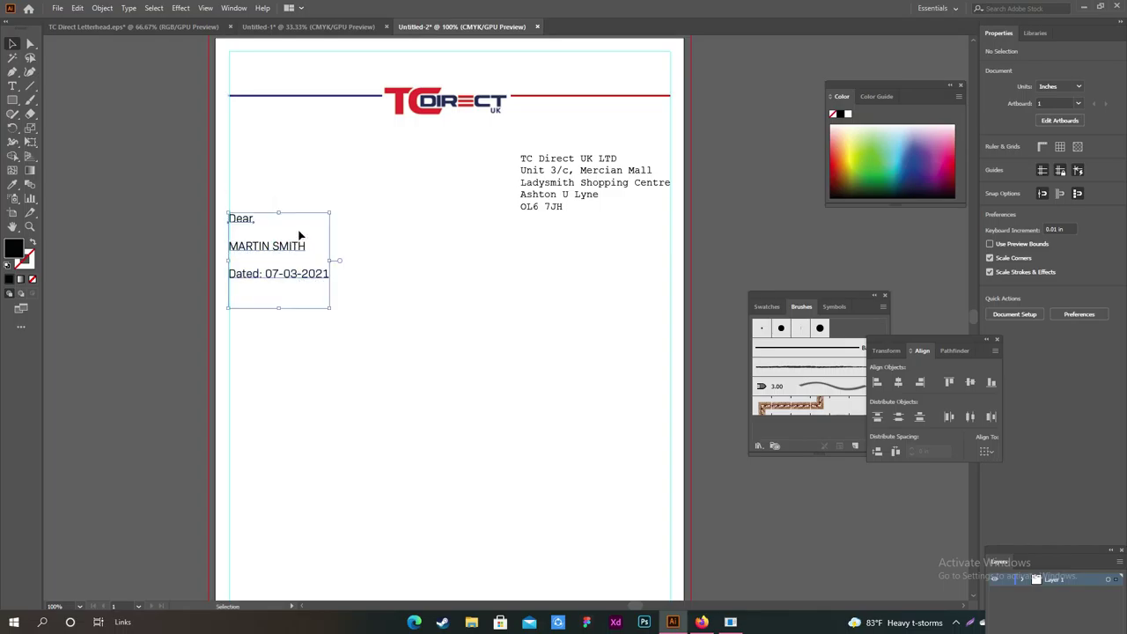
click(344, 199)
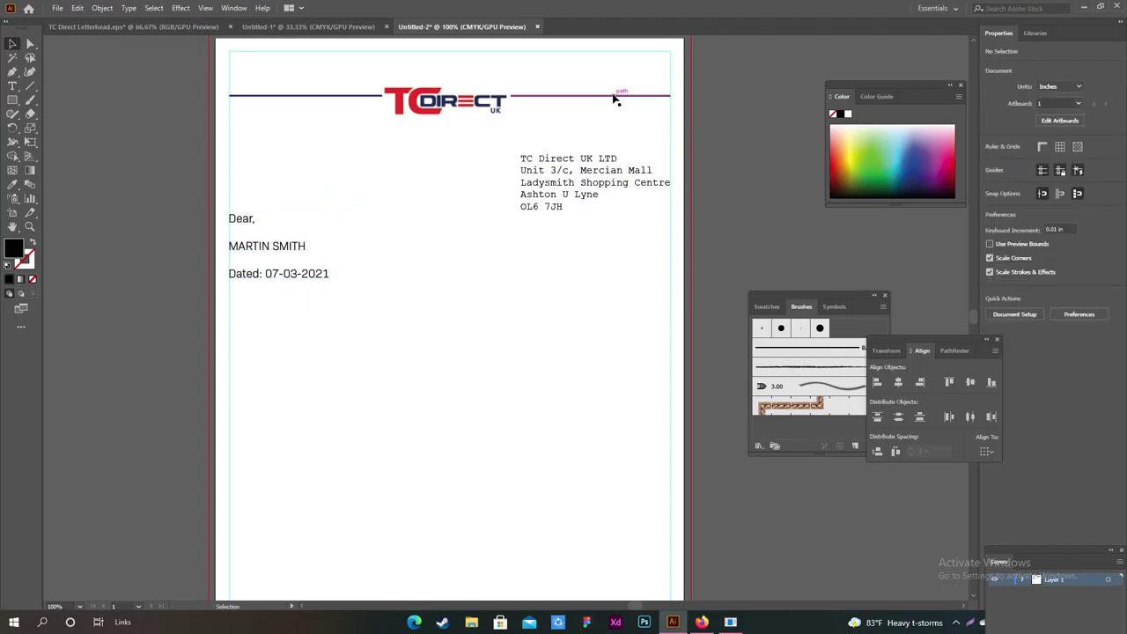
Place a copy of the red rule under the address and make it thinner
drag(614, 99, 615, 217)
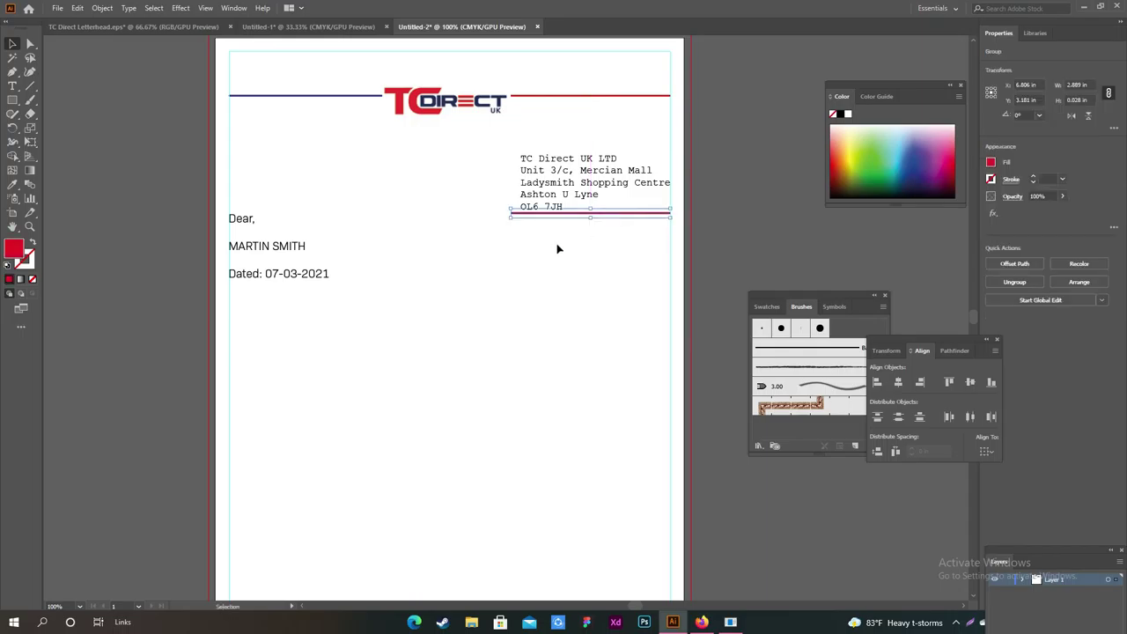
click(561, 244)
scroll(563, 244, up, 3)
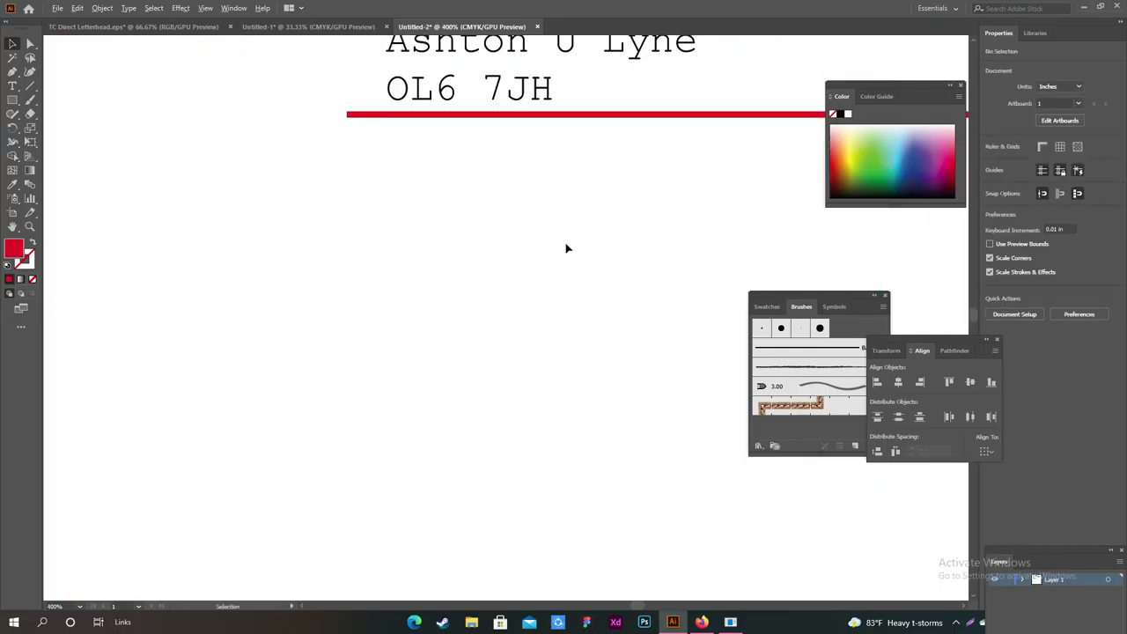
scroll(565, 249, down, 3)
click(618, 195)
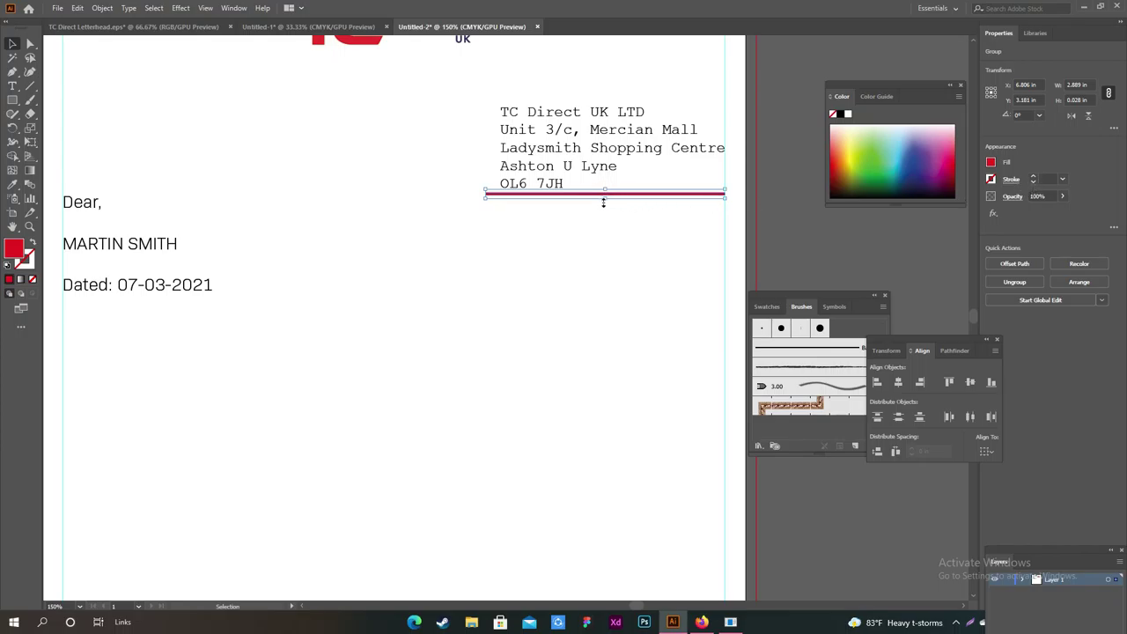
drag(605, 200, 607, 198)
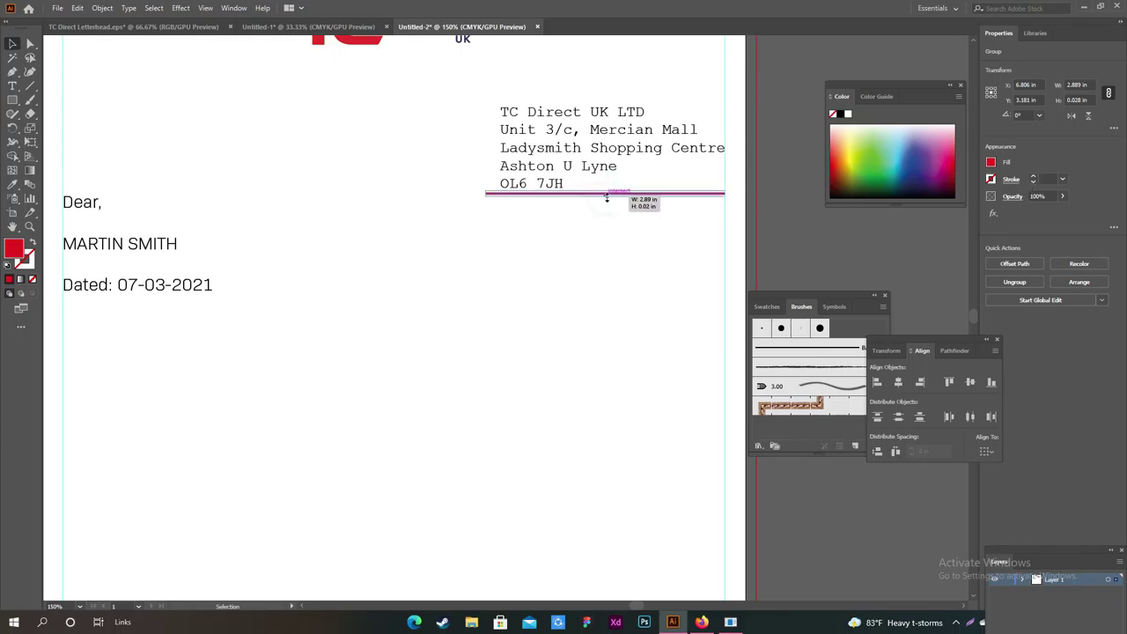
click(431, 222)
click(616, 193)
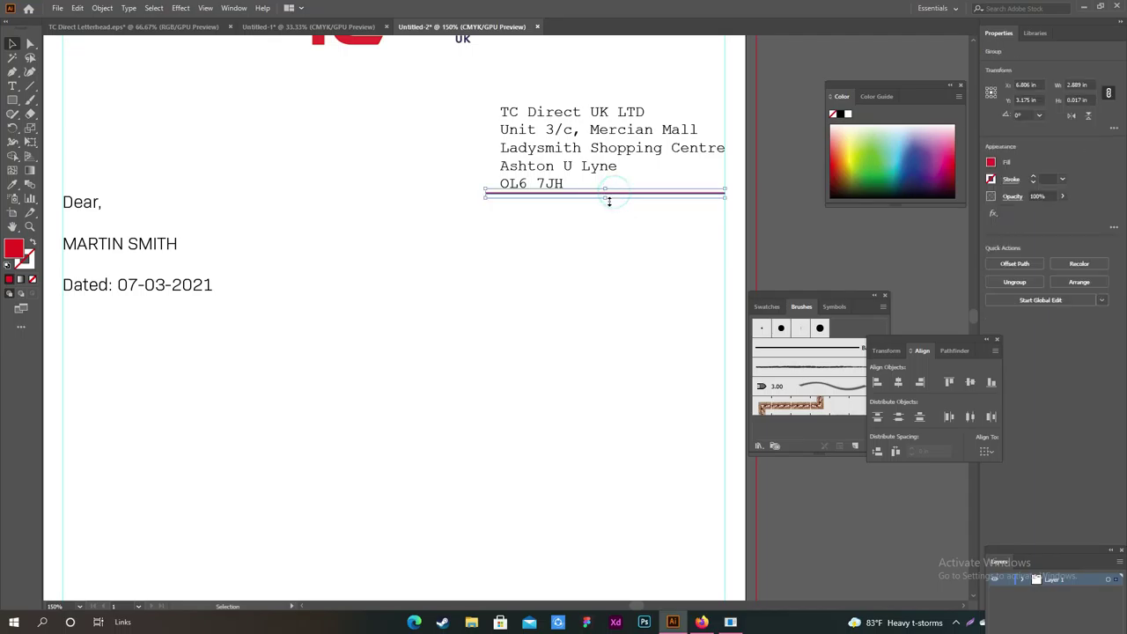
drag(605, 193, 605, 194)
click(602, 255)
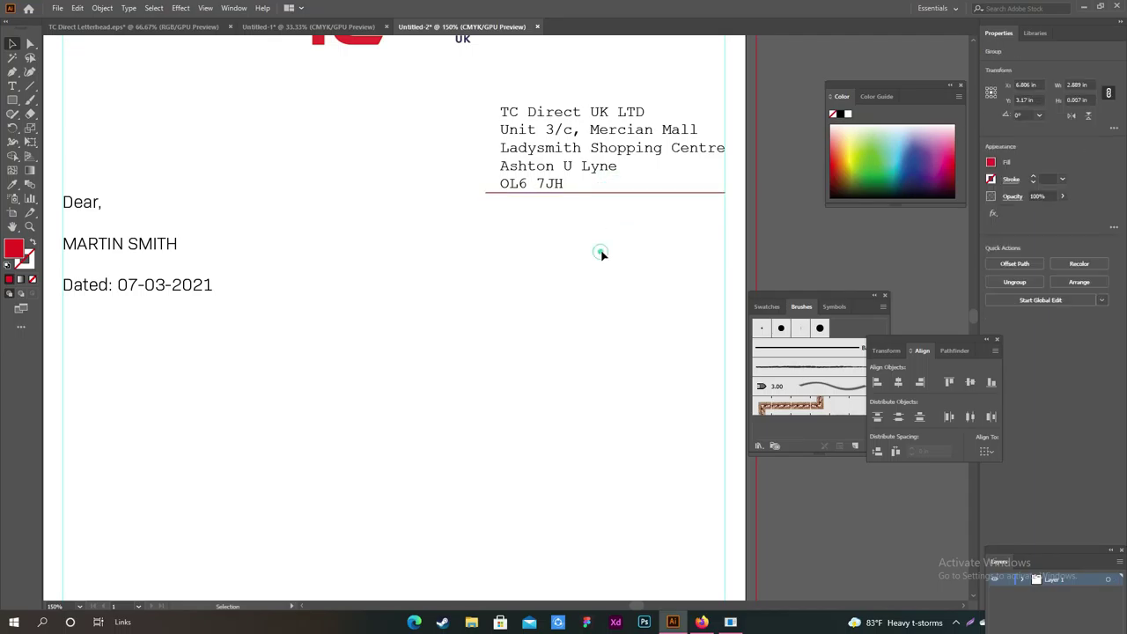
Trim the red rule's left end to line up with the address text's left edge
click(540, 193)
click(545, 245)
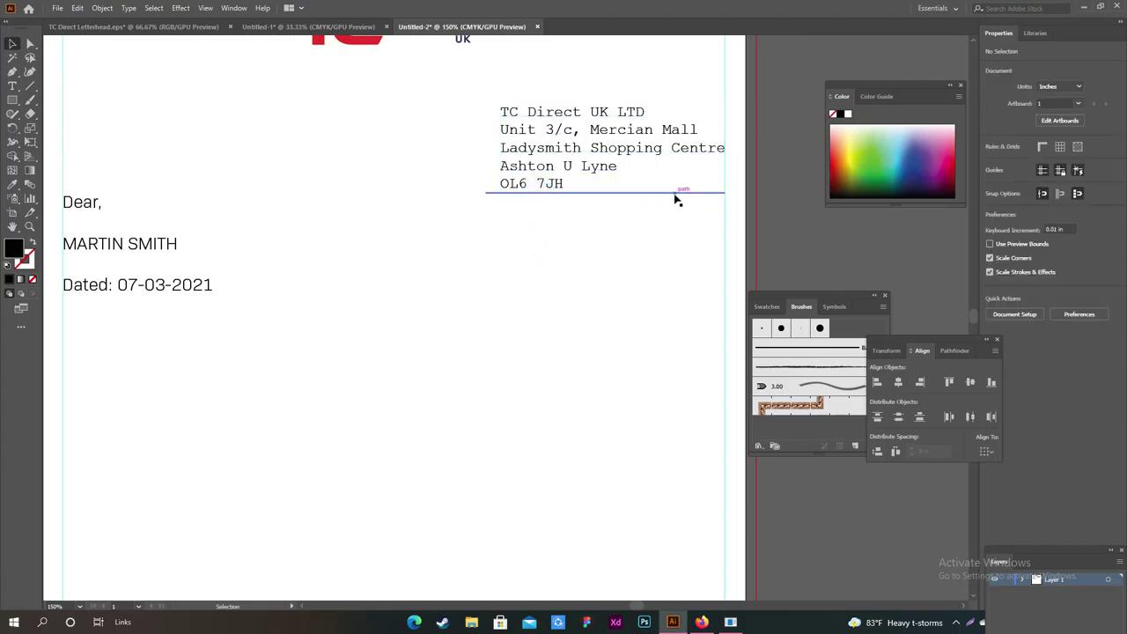
click(677, 200)
scroll(558, 244, up, 3)
click(548, 252)
scroll(537, 254, up, 2)
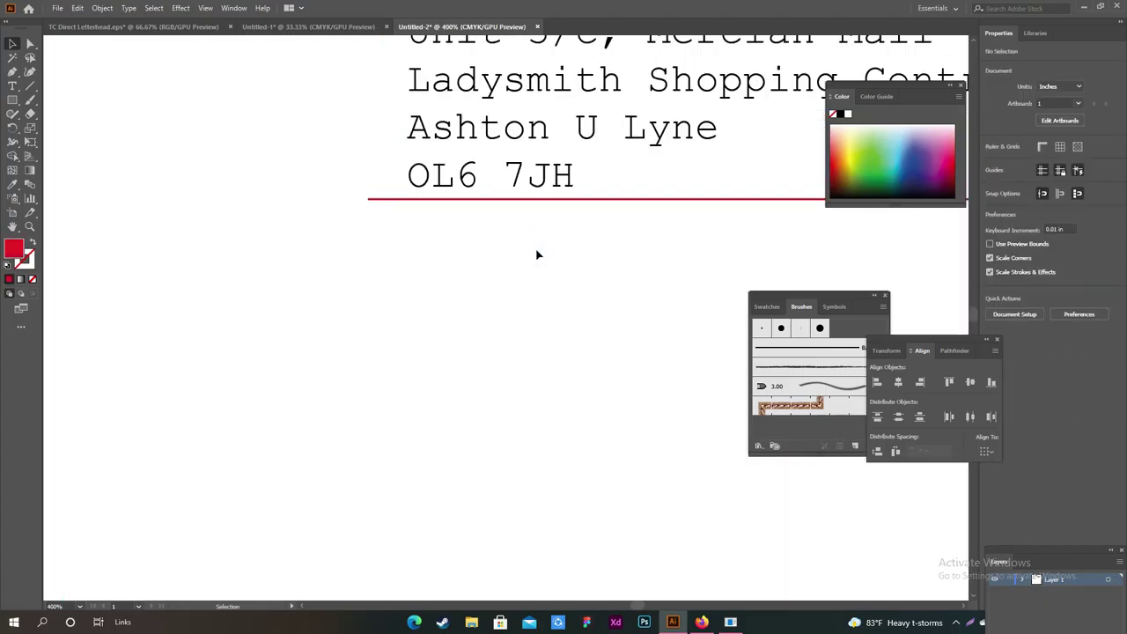
scroll(536, 254, up, 2)
click(436, 276)
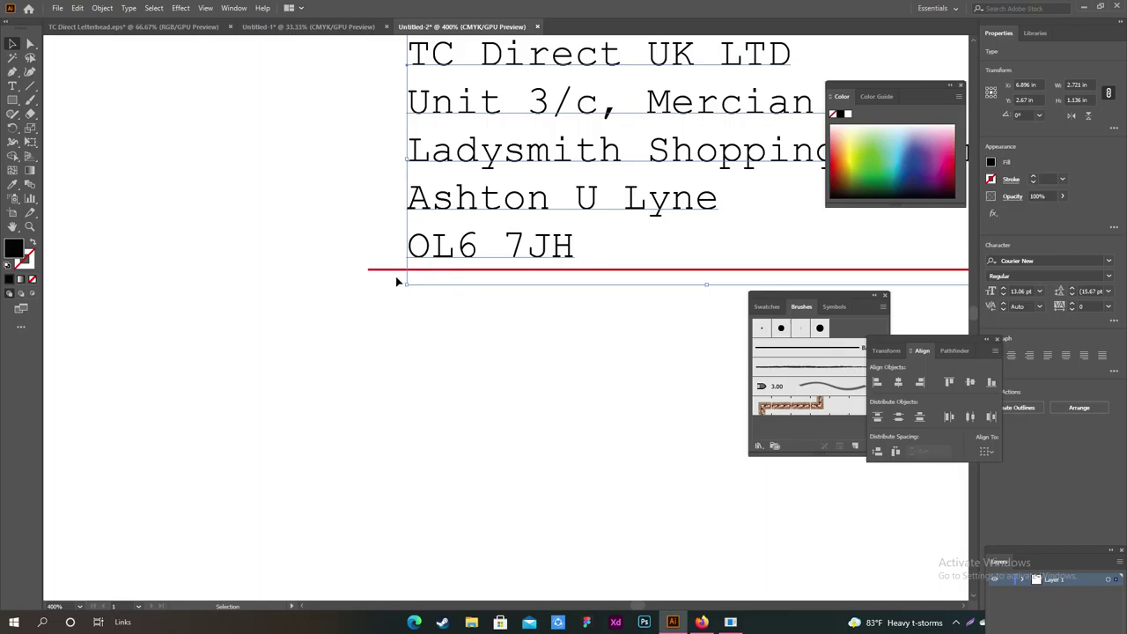
mouse_move(396, 272)
mouse_down()
mouse_move(368, 268)
mouse_move(403, 269)
mouse_up()
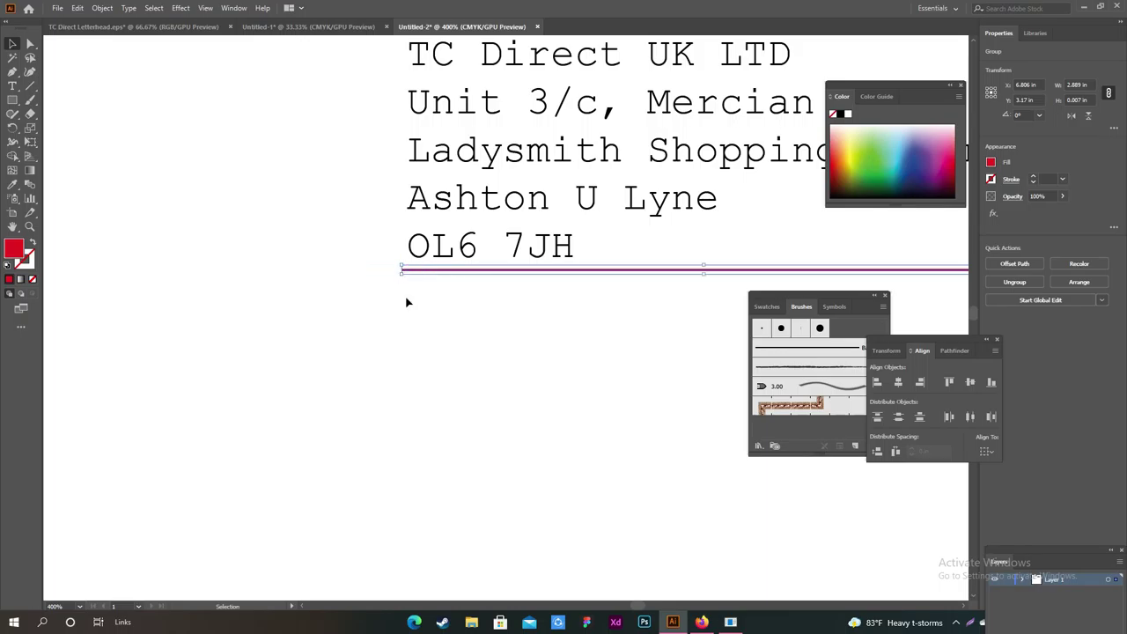
drag(403, 269, 402, 269)
click(411, 336)
scroll(411, 335, up, 3)
scroll(392, 384, up, 2)
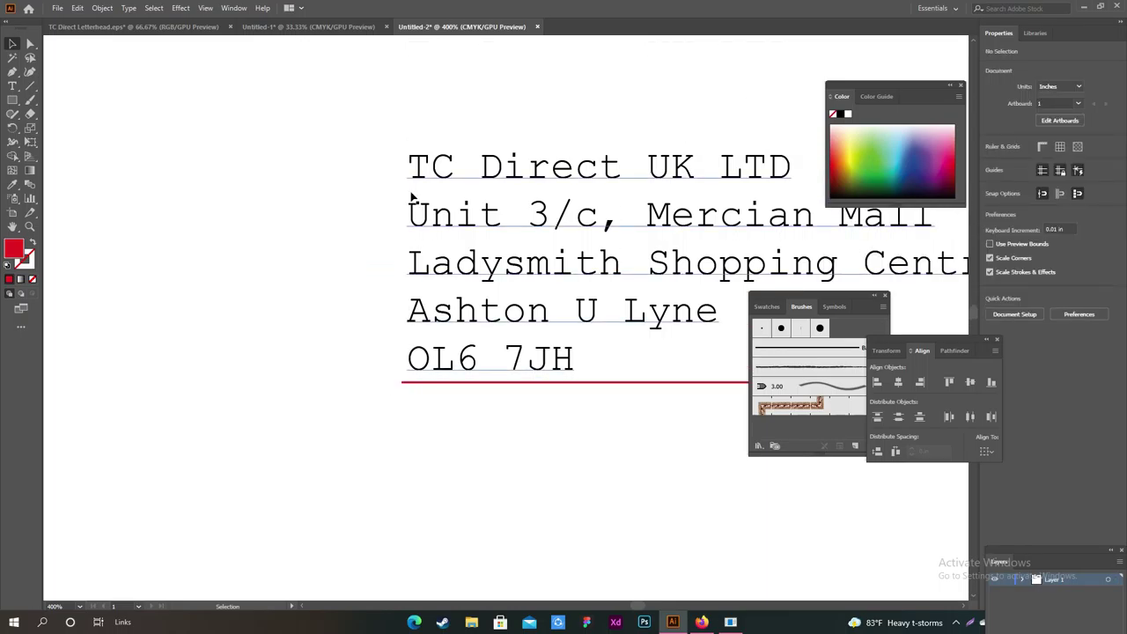
alt+scroll(491, 211, down, 3)
alt+scroll(492, 211, down, 1)
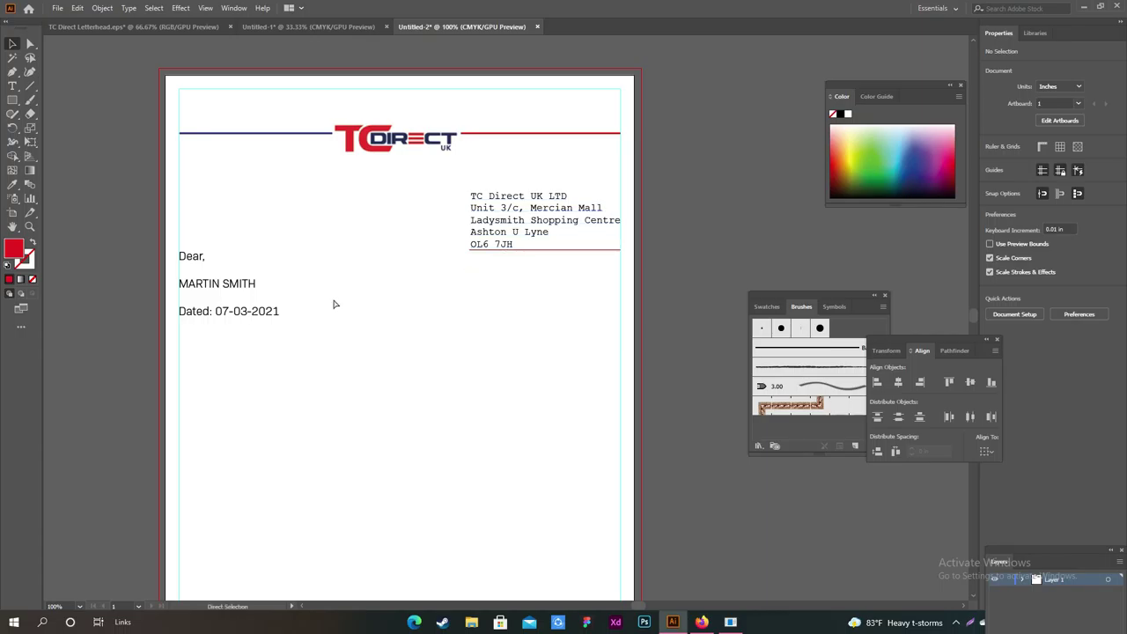
shift+scroll(378, 264, left, 1)
scroll(425, 223, down, 1)
scroll(425, 223, down, 2)
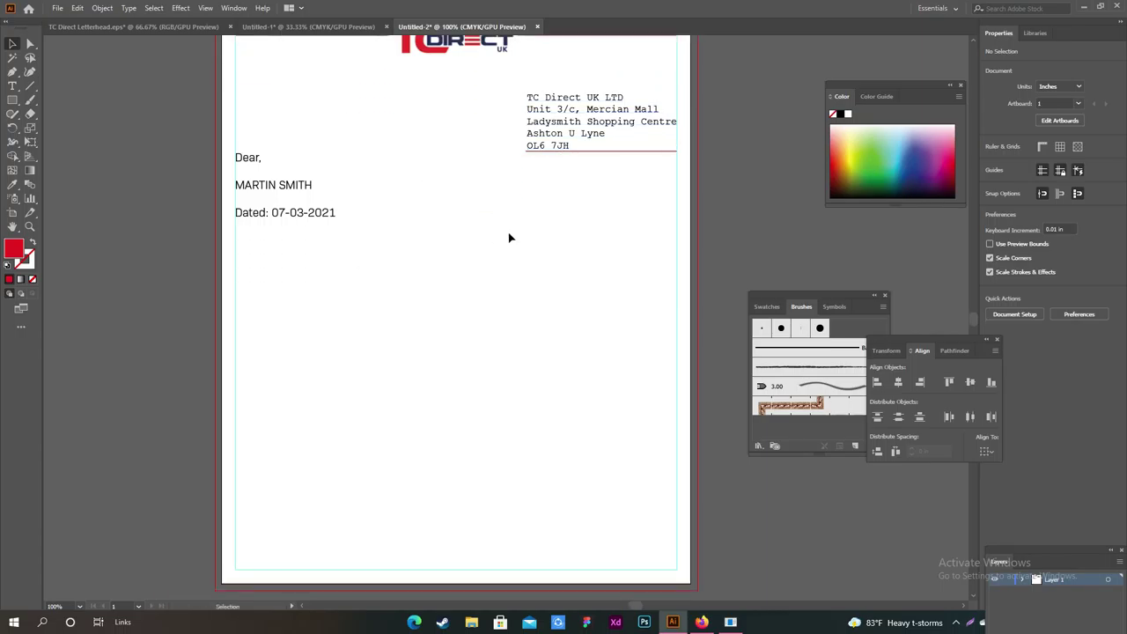
Browse the font list for the greeting, name and date text without changing the font
click(292, 185)
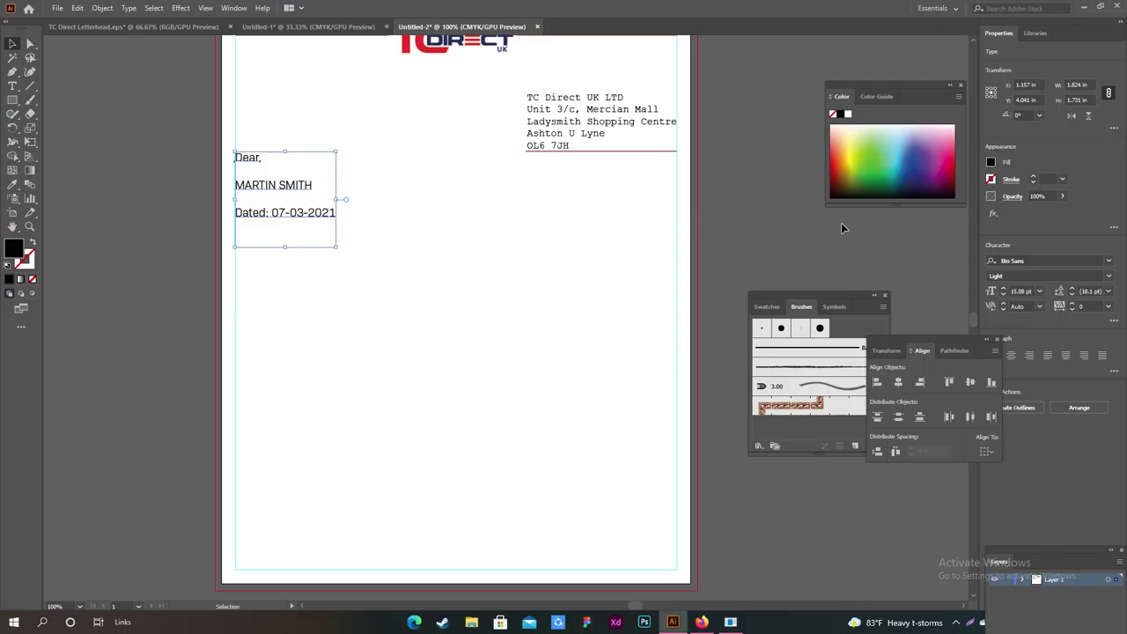
click(1110, 261)
click(1109, 261)
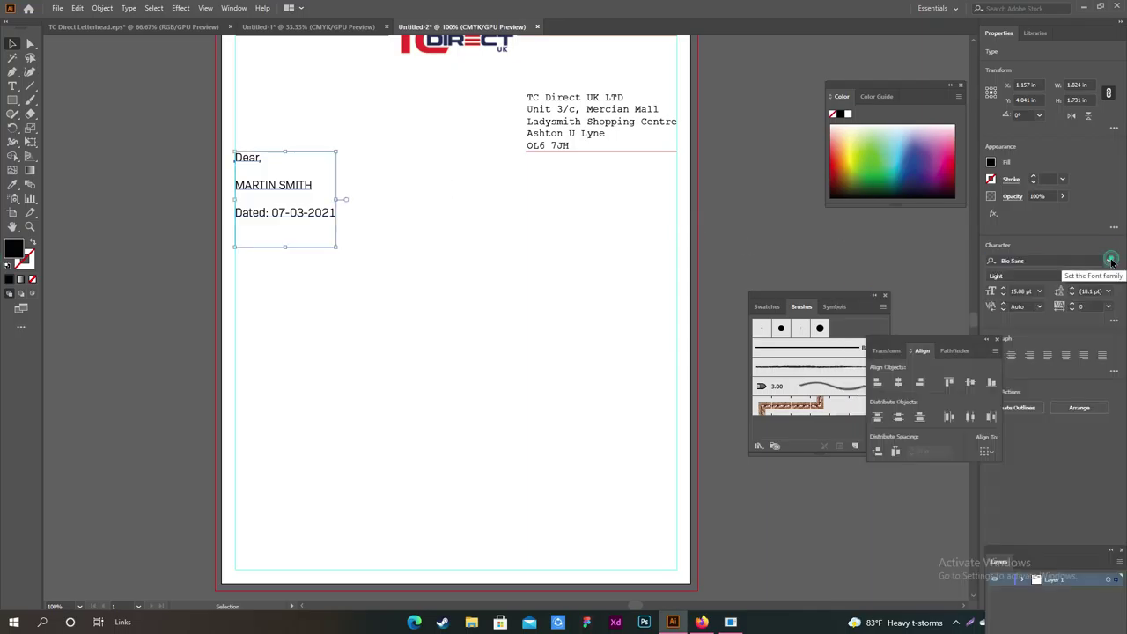
click(1110, 262)
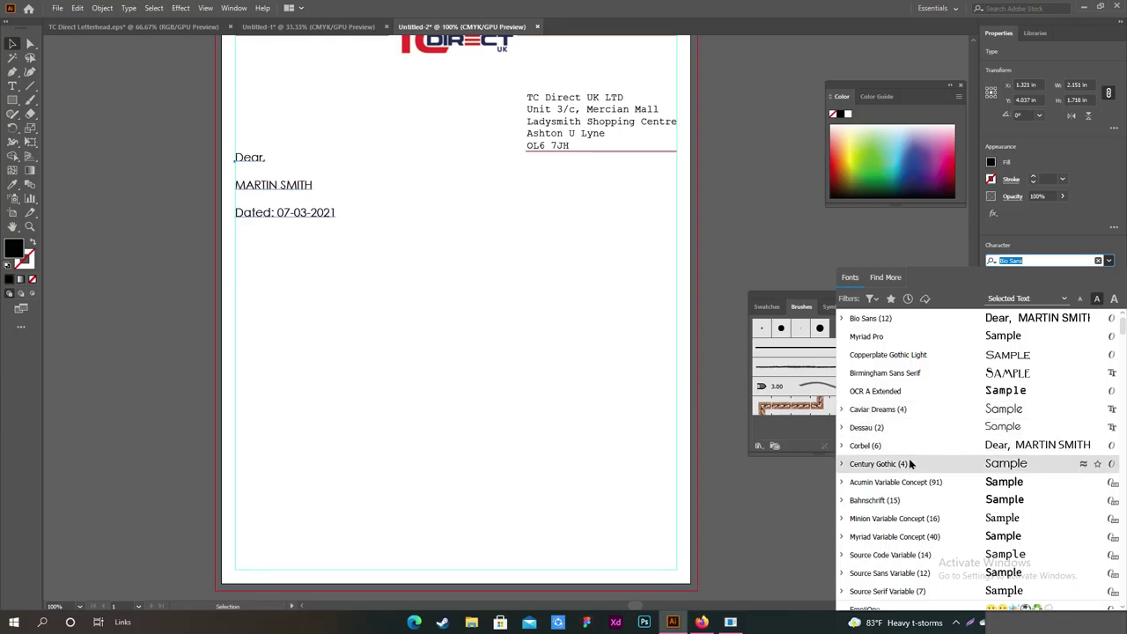
scroll(911, 464, down, 1)
scroll(910, 458, down, 1)
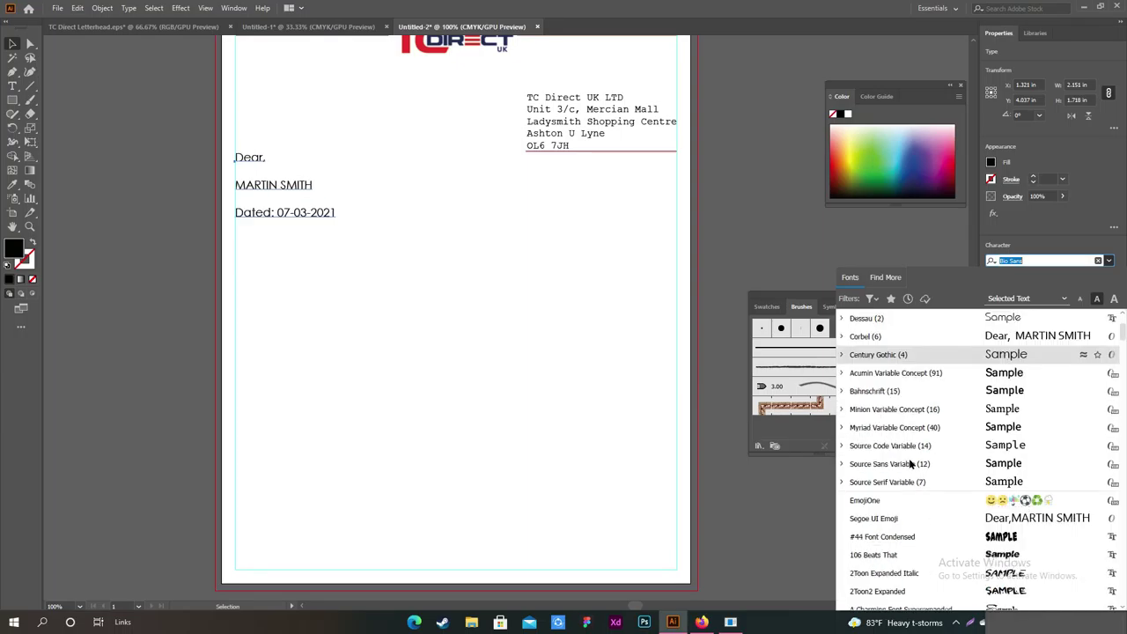
scroll(917, 436, up, 3)
click(752, 179)
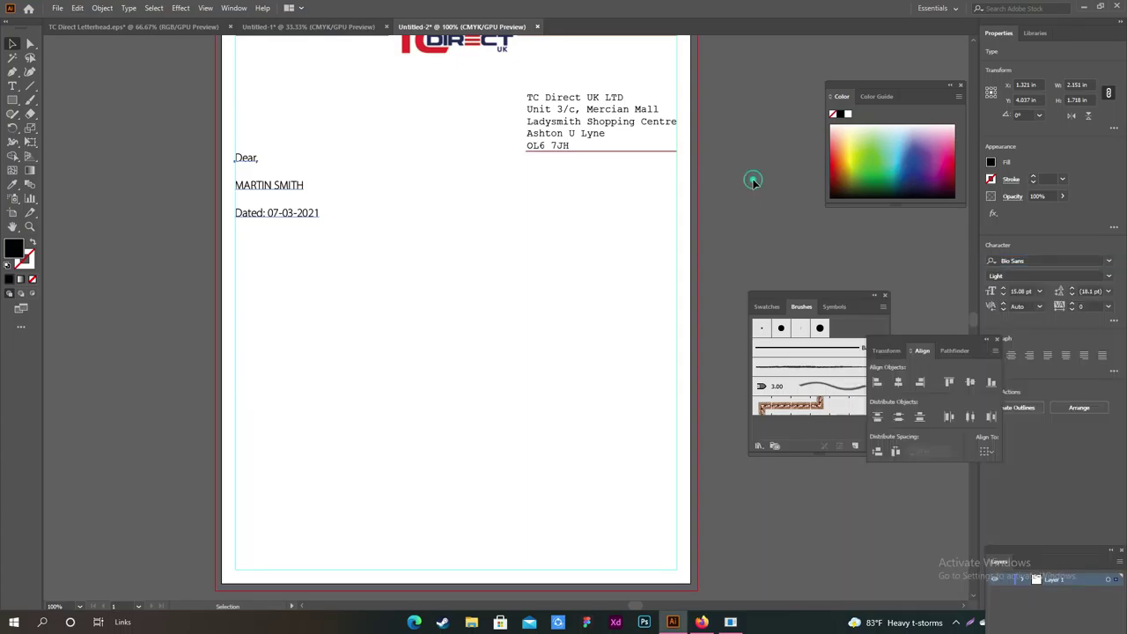
click(752, 179)
Eyedropper the address block's Courier New Regular style onto the greeting, name and date lines
click(273, 185)
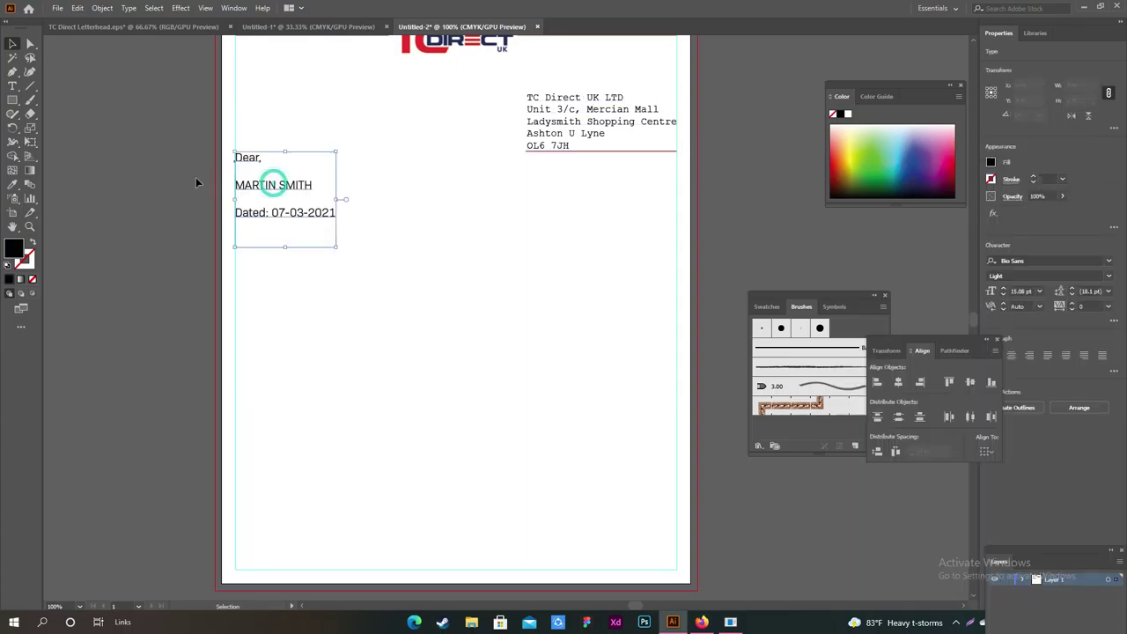
click(12, 184)
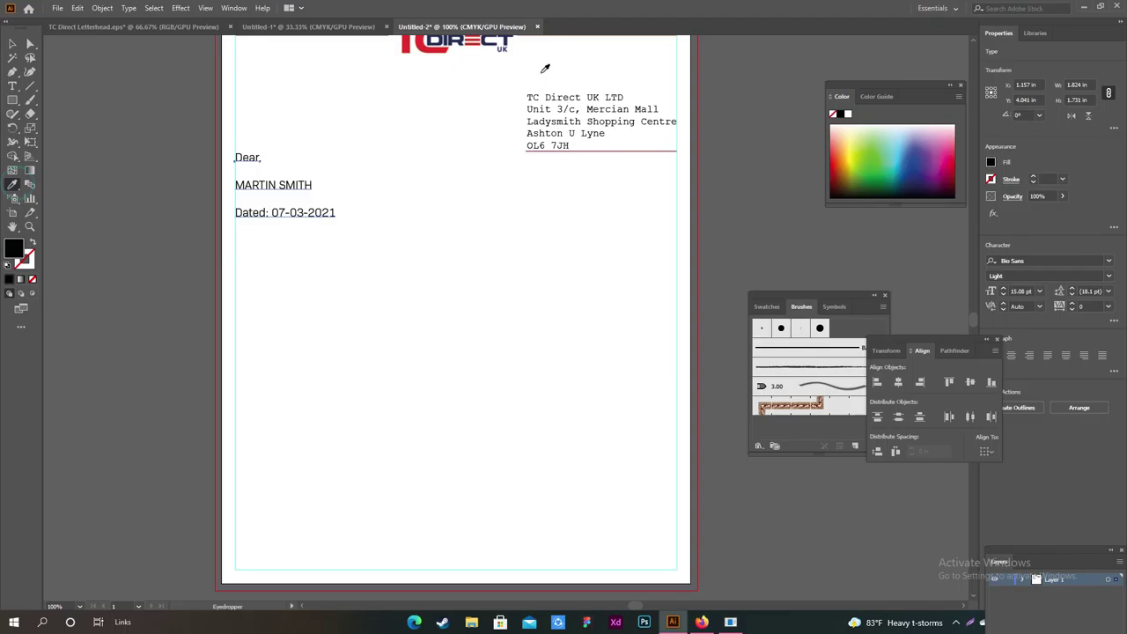
click(560, 95)
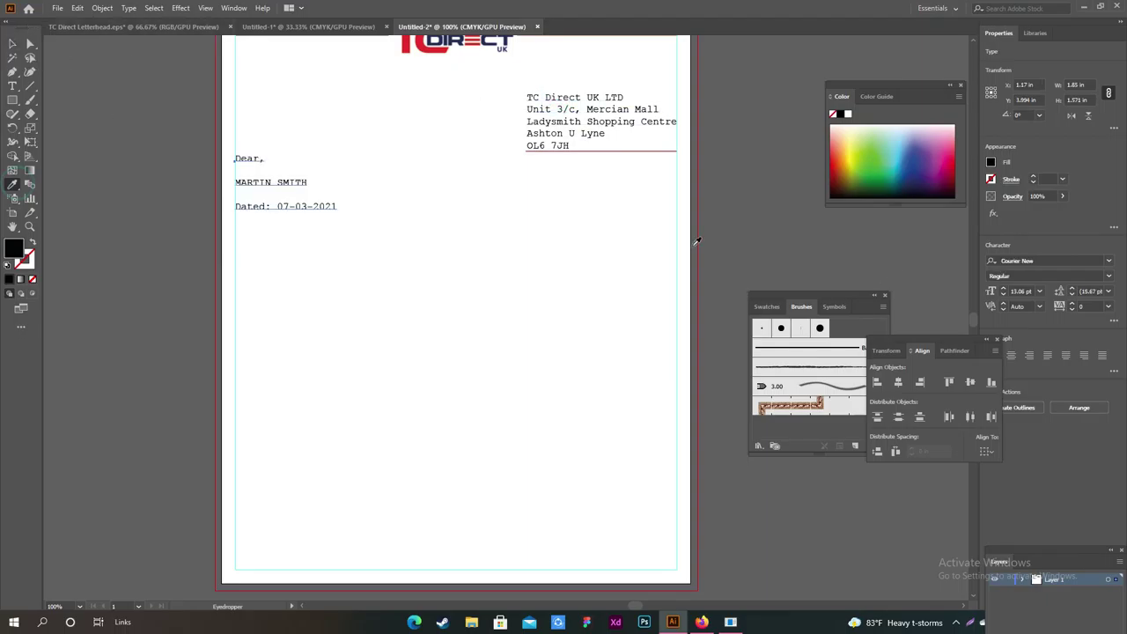
click(12, 43)
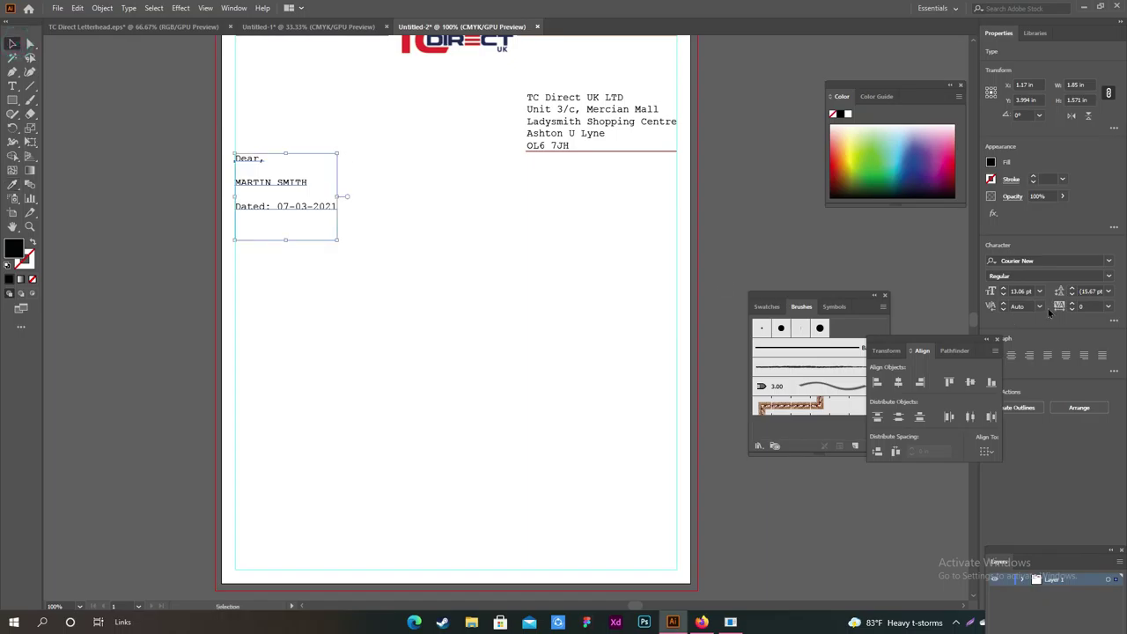
click(1109, 276)
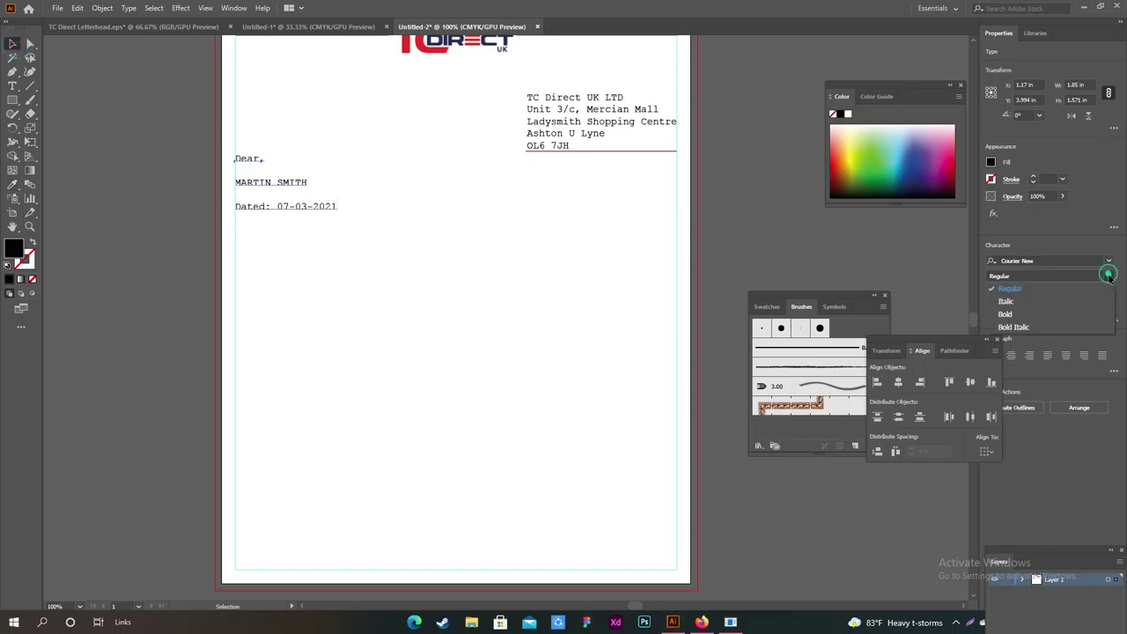
click(1032, 290)
click(389, 254)
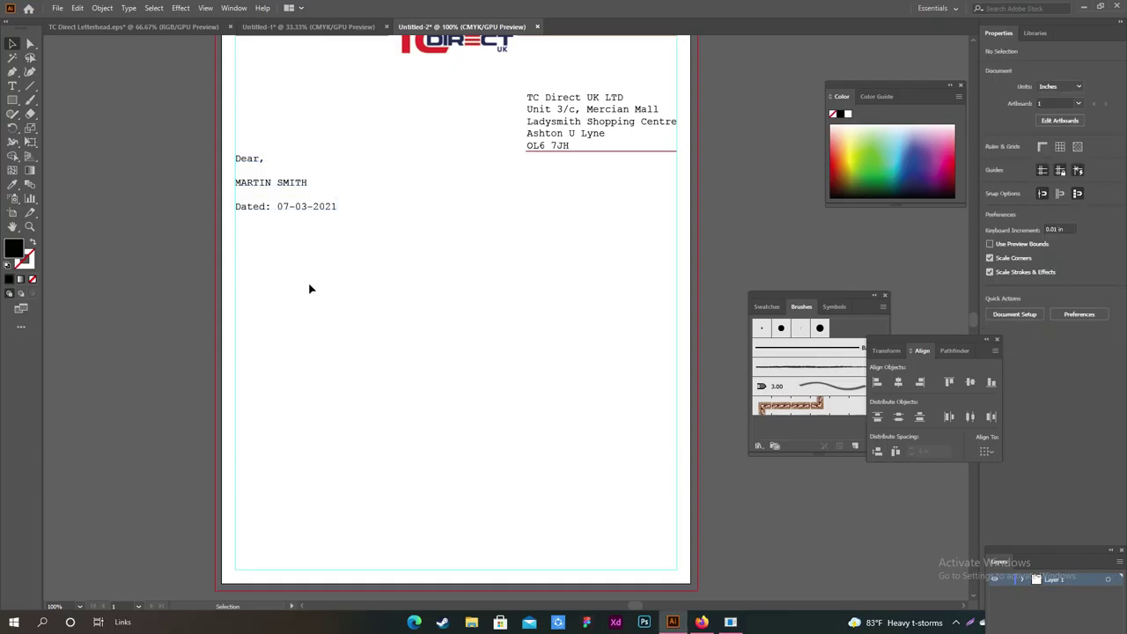
scroll(309, 288, up, 1)
scroll(320, 242, up, 2)
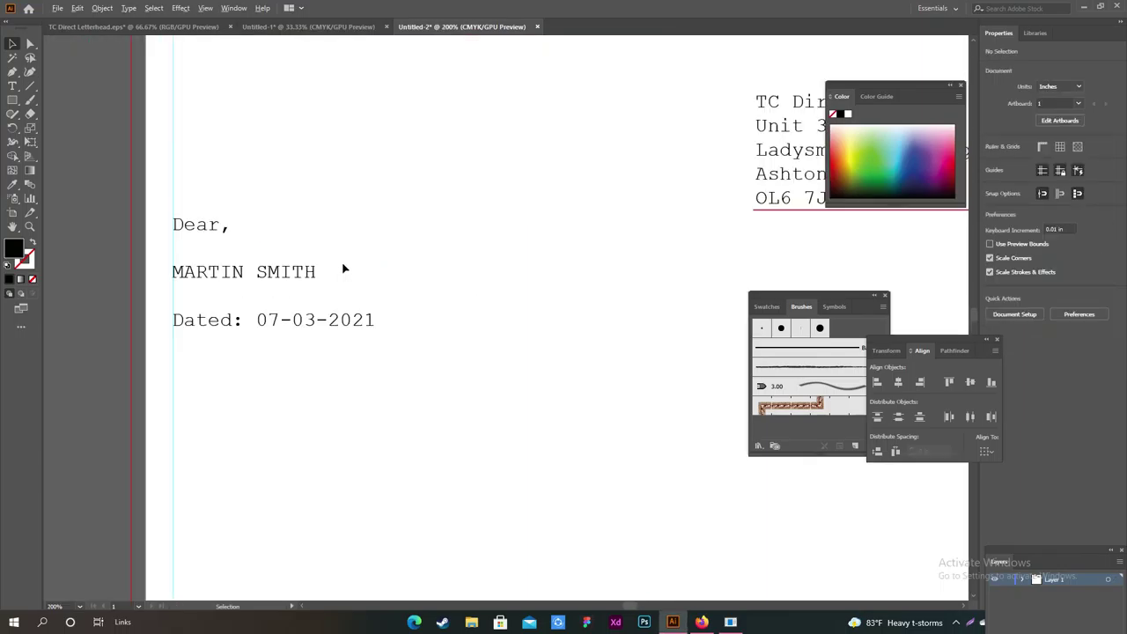
scroll(344, 268, down, 1)
scroll(483, 237, down, 1)
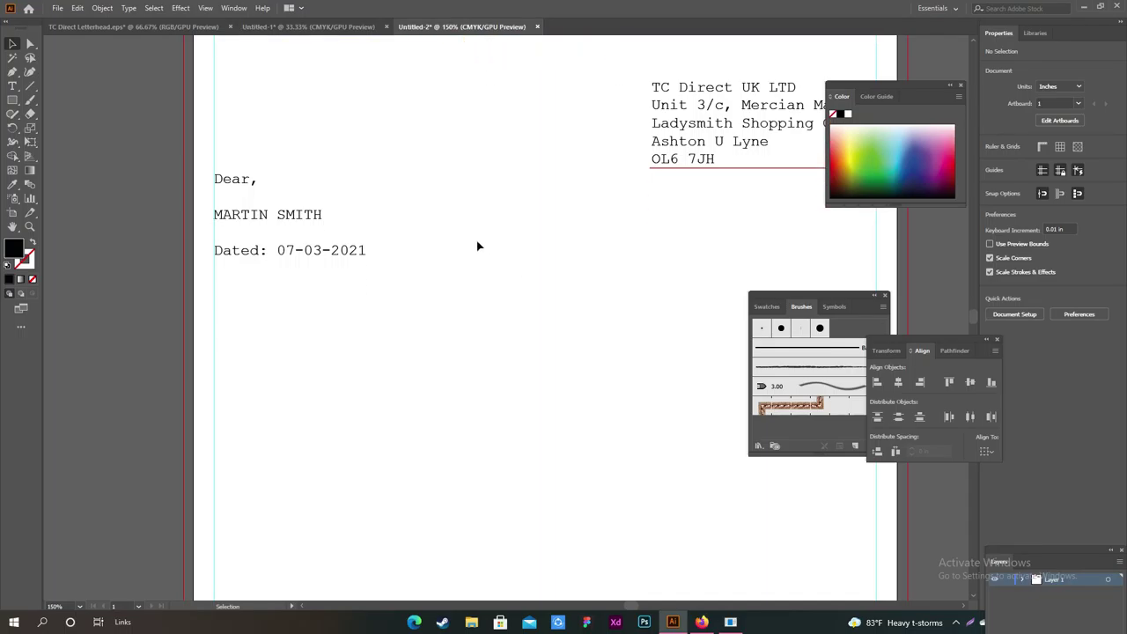
scroll(476, 239, right, 1)
scroll(458, 225, down, 1)
scroll(396, 299, down, 1)
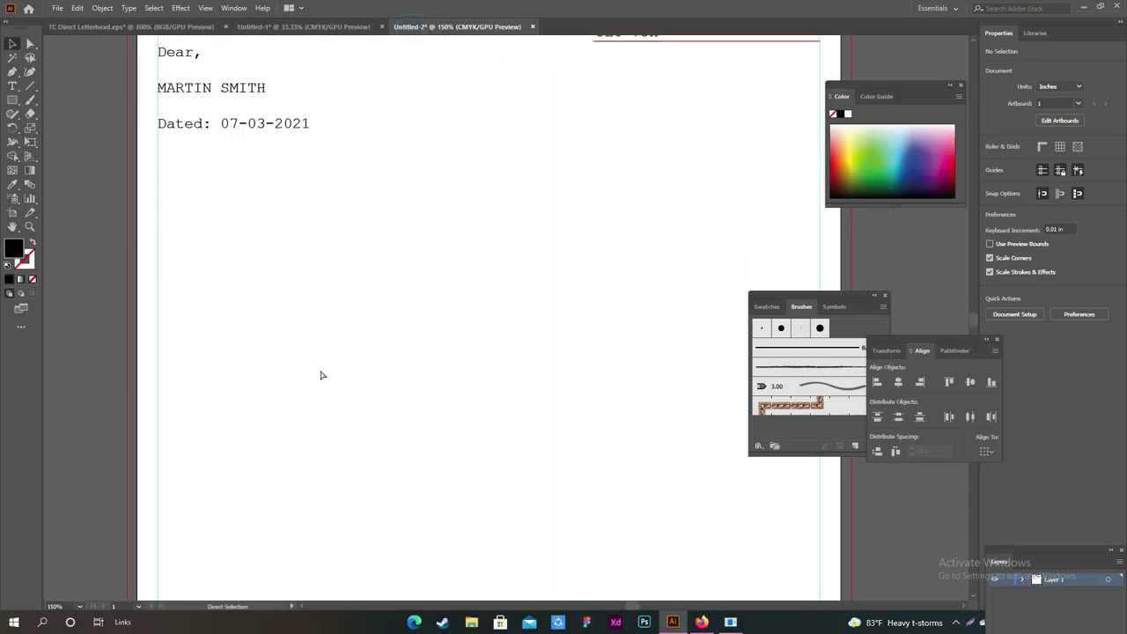
Paste the lorem ipsum body text and fit it at the left margin under Dated
key(ctrl+v)
scroll(382, 314, down, 3)
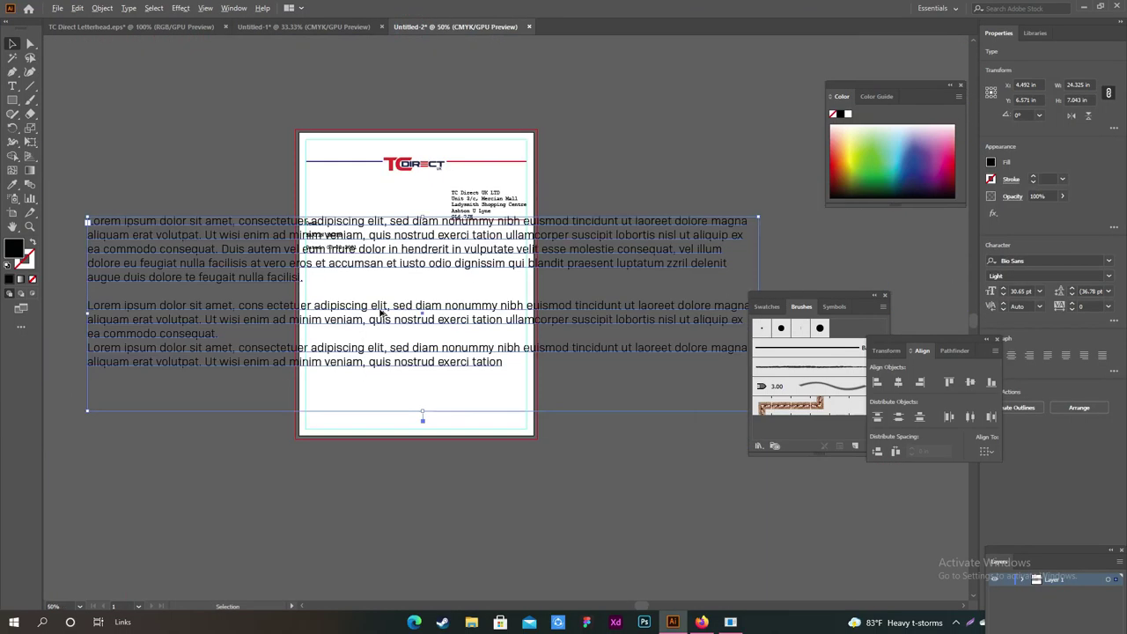
scroll(388, 317, up, 1)
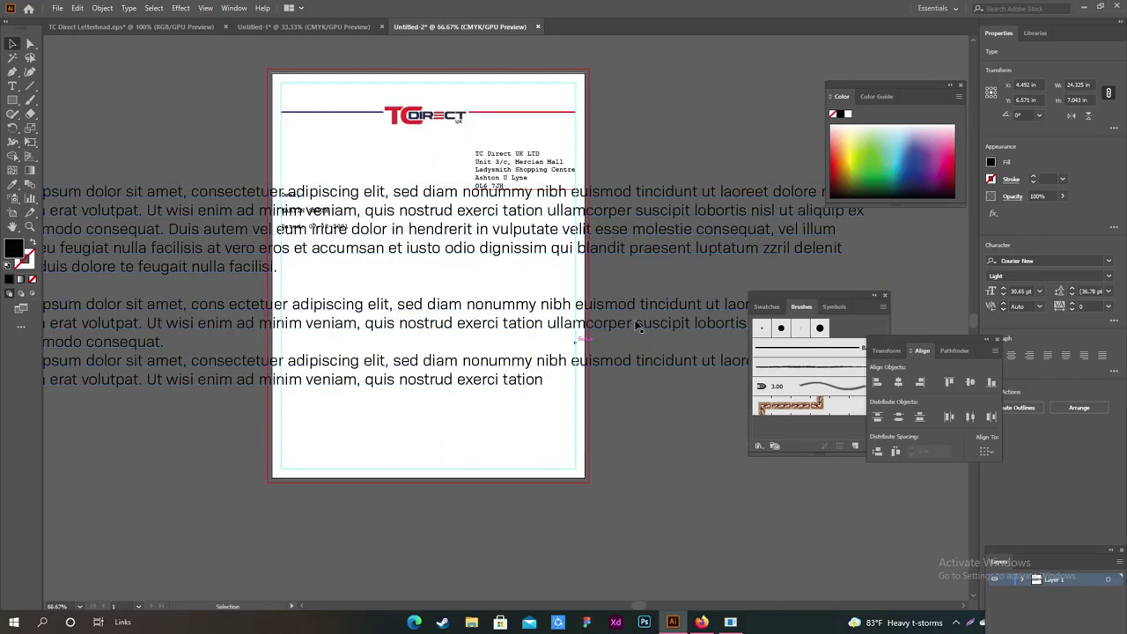
drag(679, 320, 446, 306)
drag(680, 426, 389, 340)
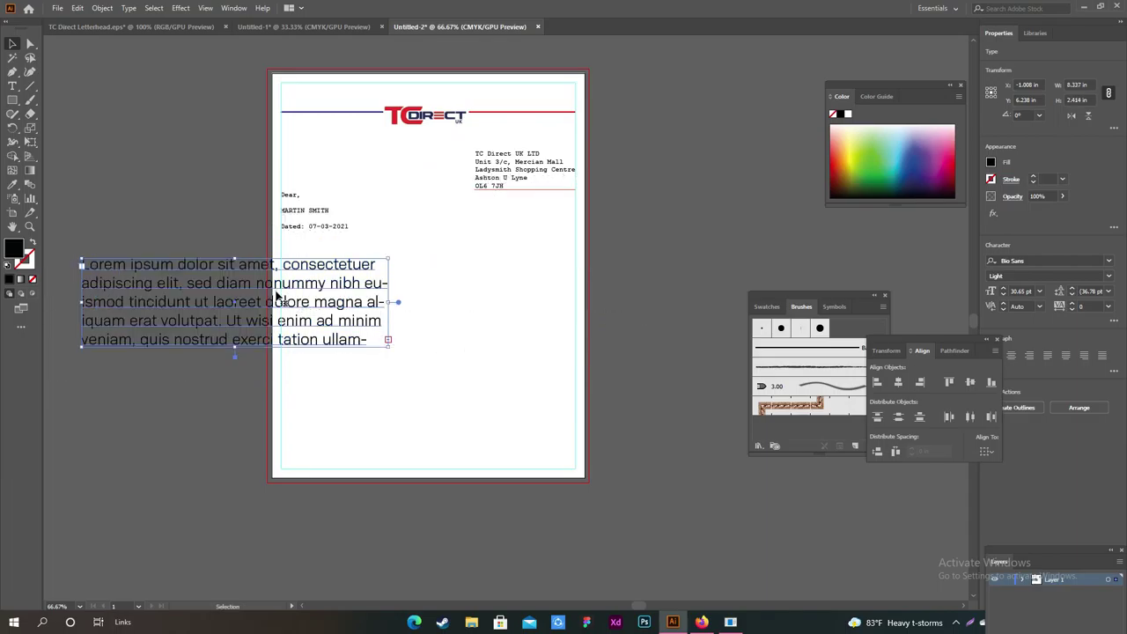
drag(275, 297, 480, 276)
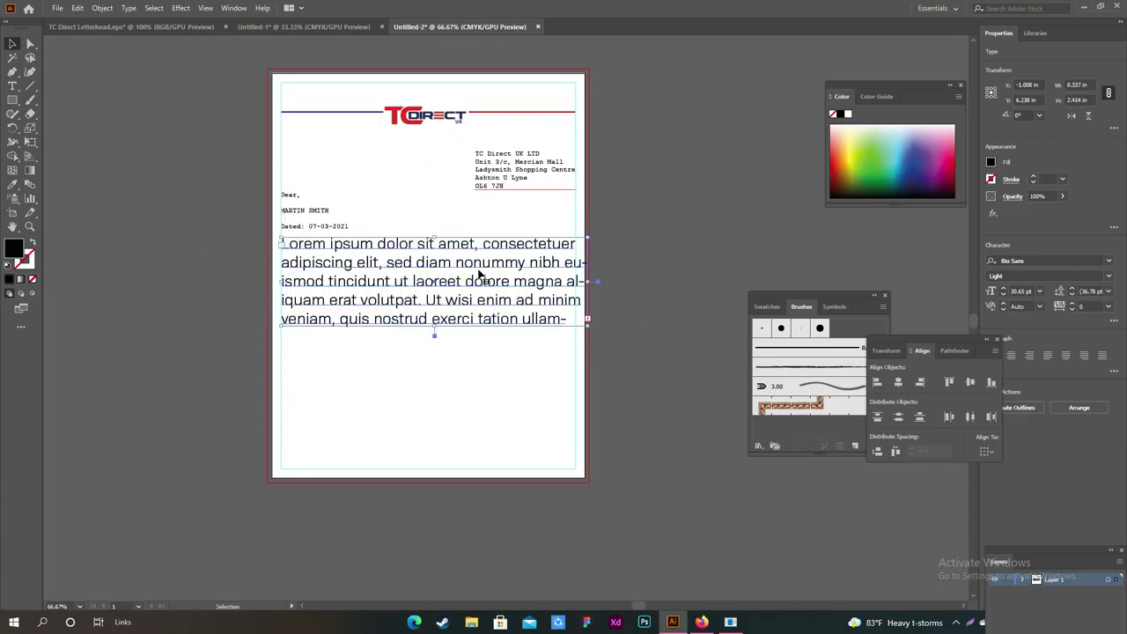
scroll(464, 275, up, 1)
scroll(464, 276, up, 1)
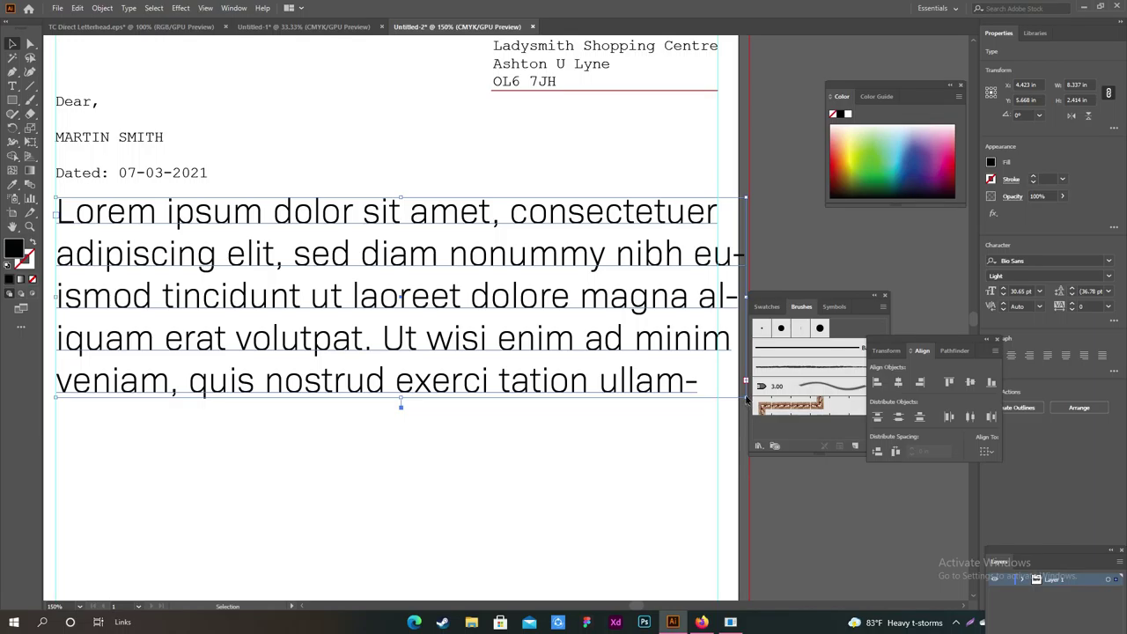
drag(746, 401, 646, 369)
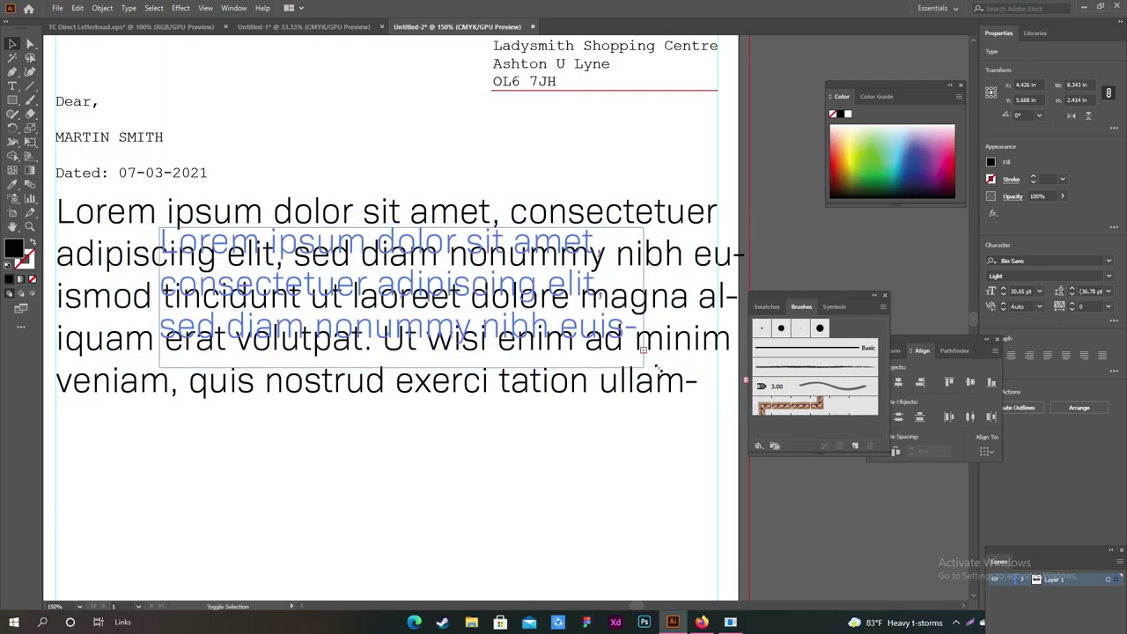
scroll(384, 290, left, 1)
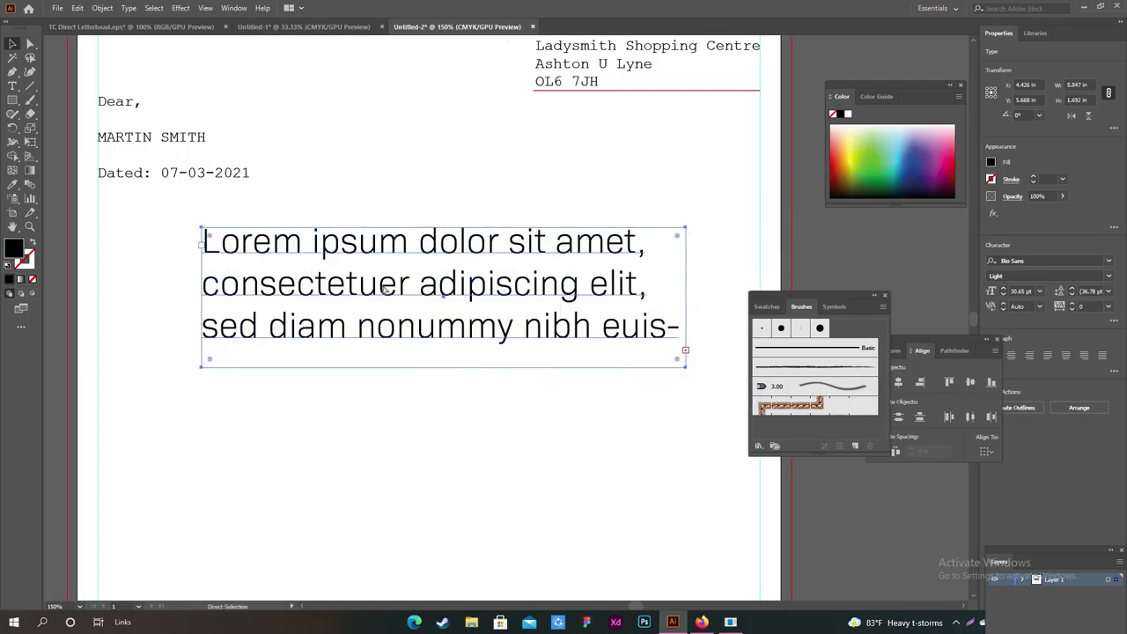
drag(395, 254, 290, 224)
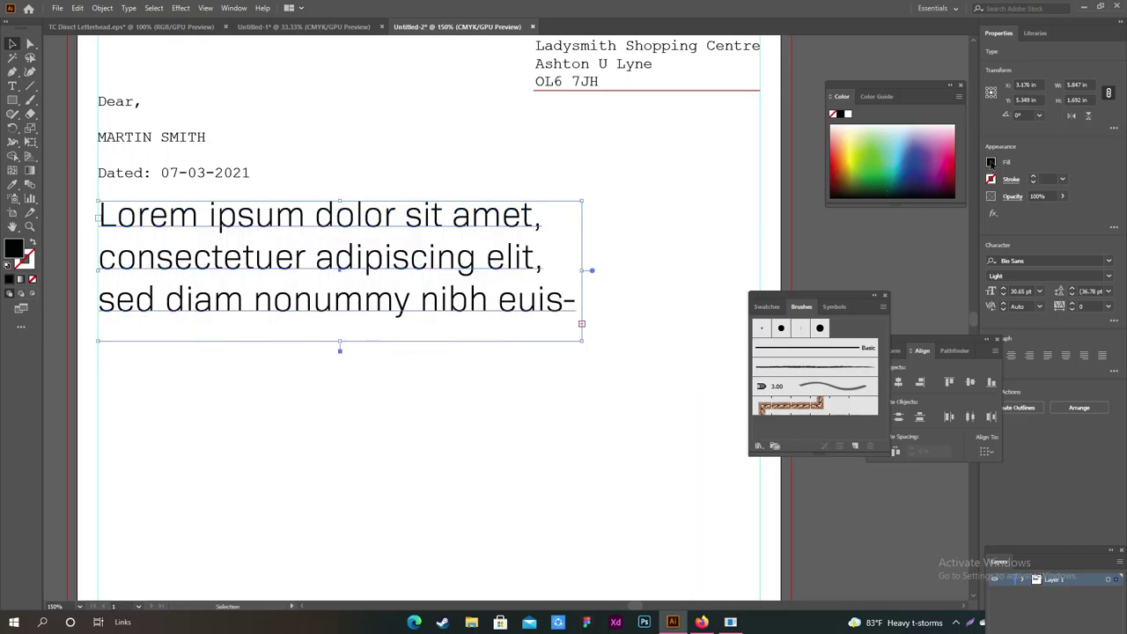
Set the body text to 8 pt and widen its frame across the page
click(1040, 292)
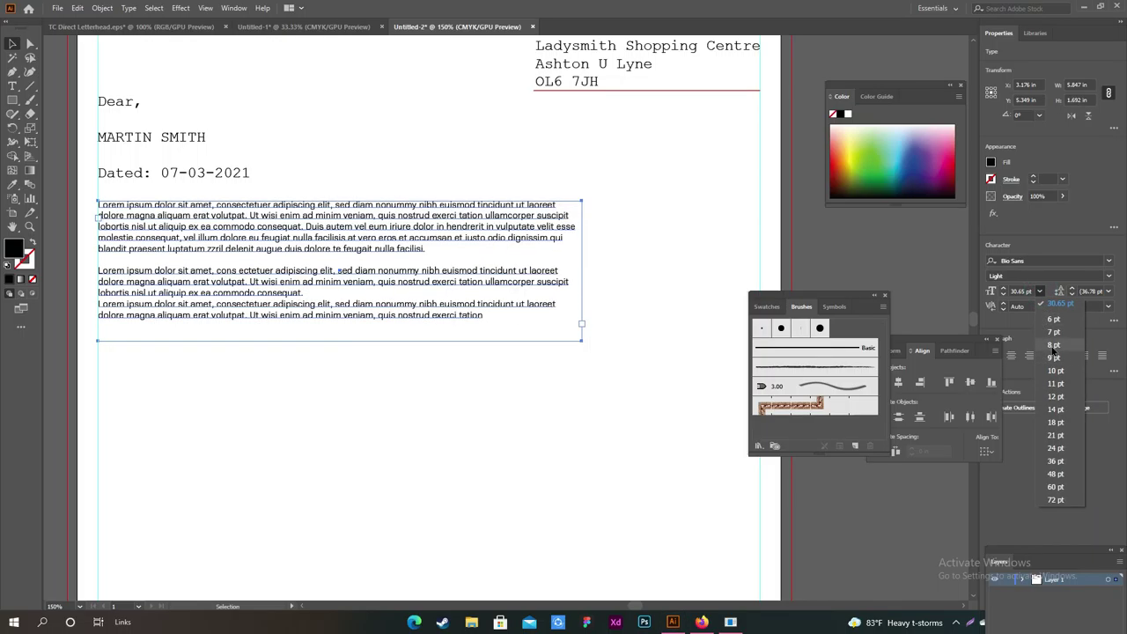
click(1053, 349)
click(440, 391)
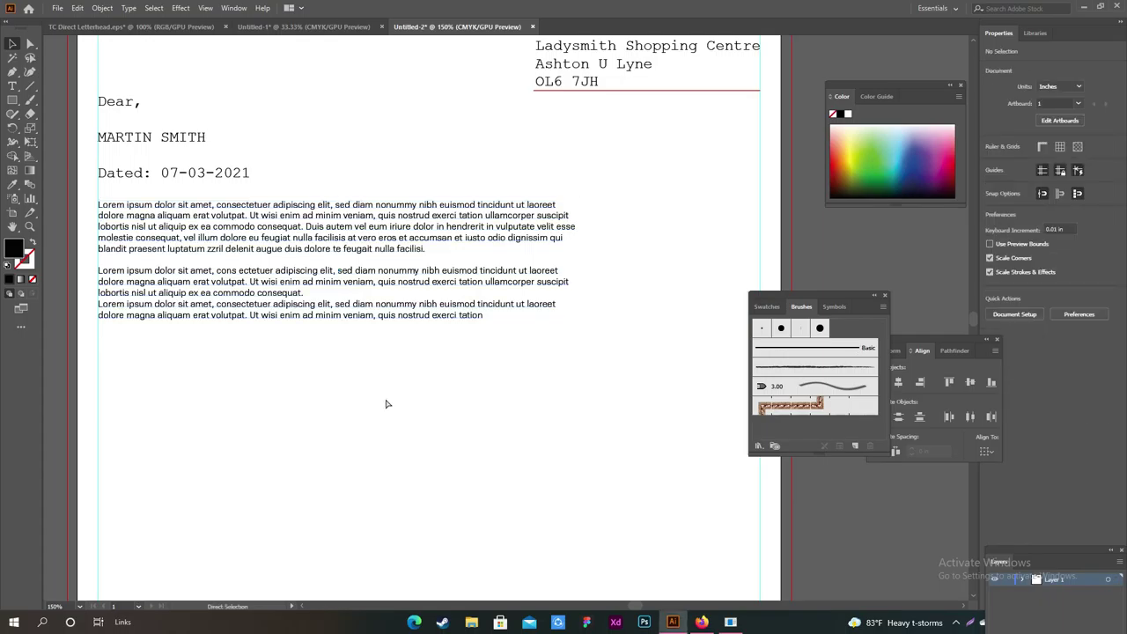
scroll(386, 403, left, 1)
scroll(386, 404, left, 3)
click(550, 245)
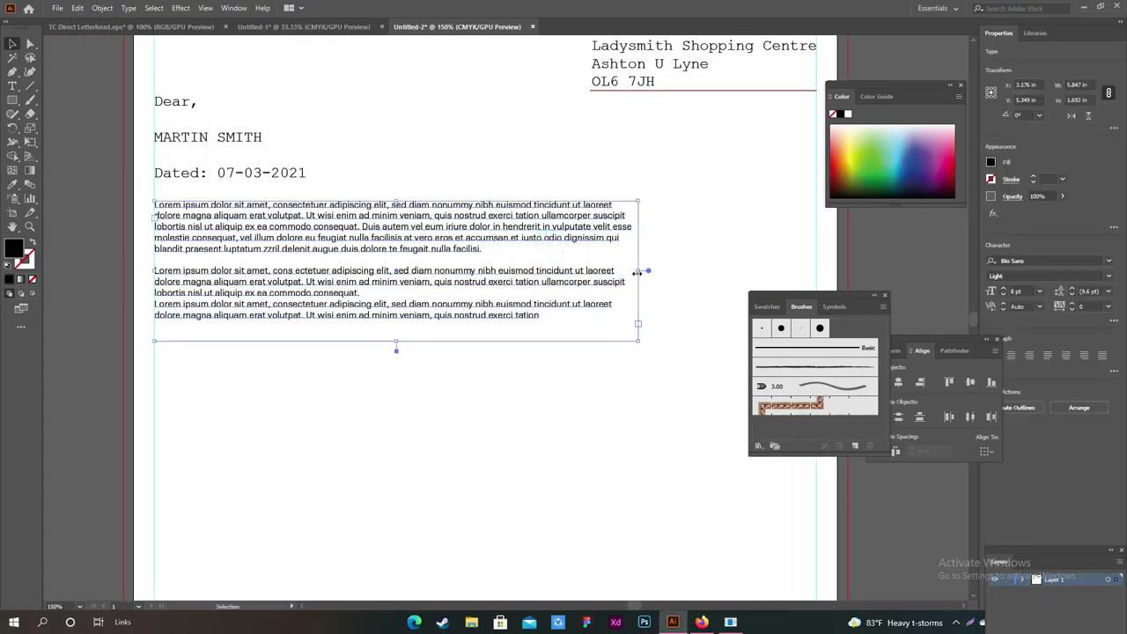
scroll(636, 270, down, 6)
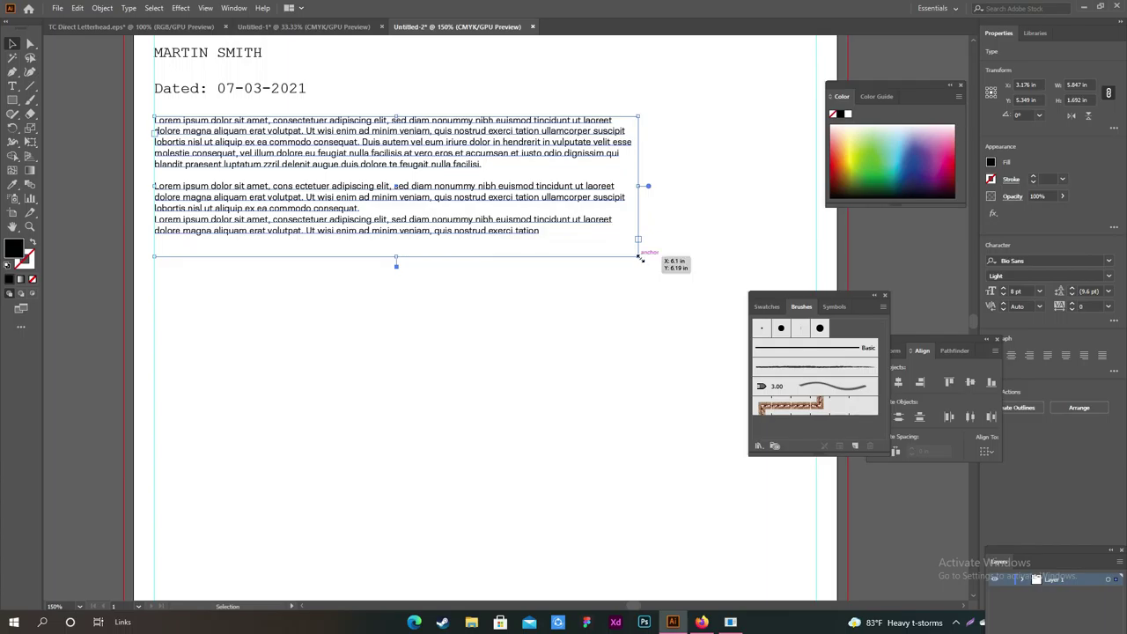
drag(640, 257, 816, 286)
click(564, 344)
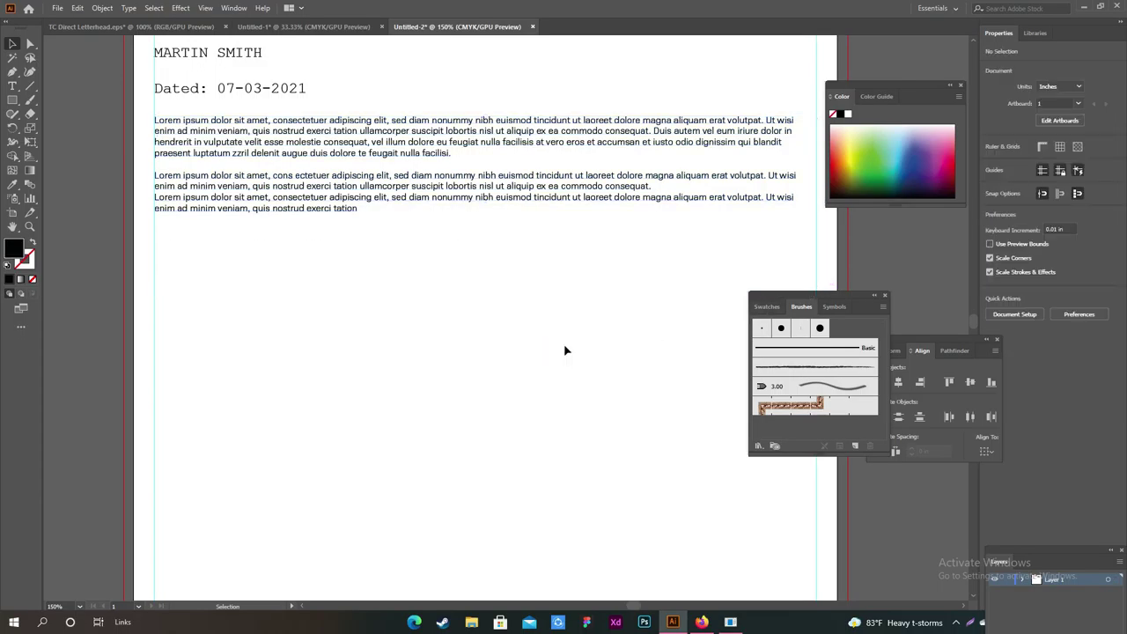
scroll(559, 345, up, 3)
scroll(527, 343, down, 4)
scroll(529, 342, up, 3)
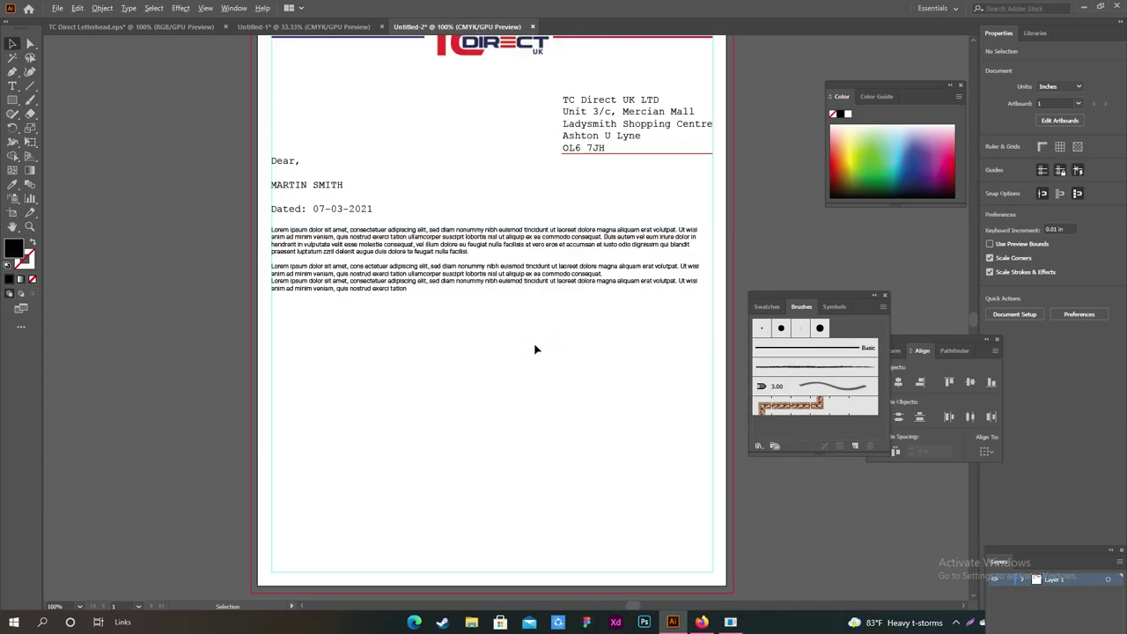
scroll(520, 348, up, 1)
Bring the black rectangle from the Untitled-1 reference into Untitled-2 near the Dated line
click(339, 27)
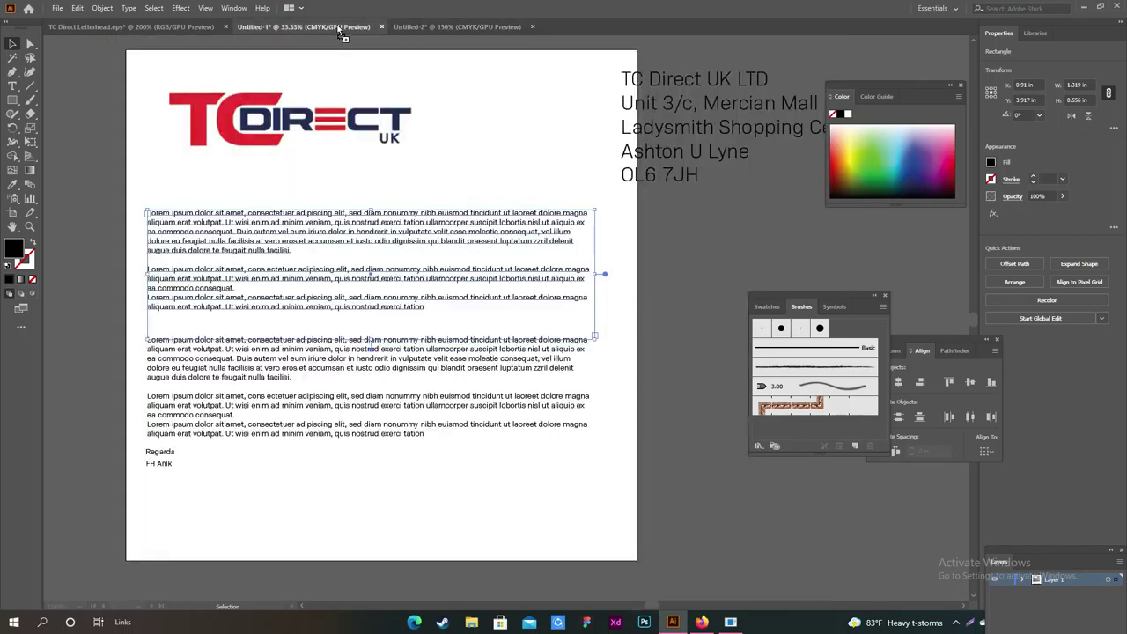
mouse_move(411, 157)
mouse_down()
mouse_move(439, 83)
mouse_move(245, 163)
mouse_up()
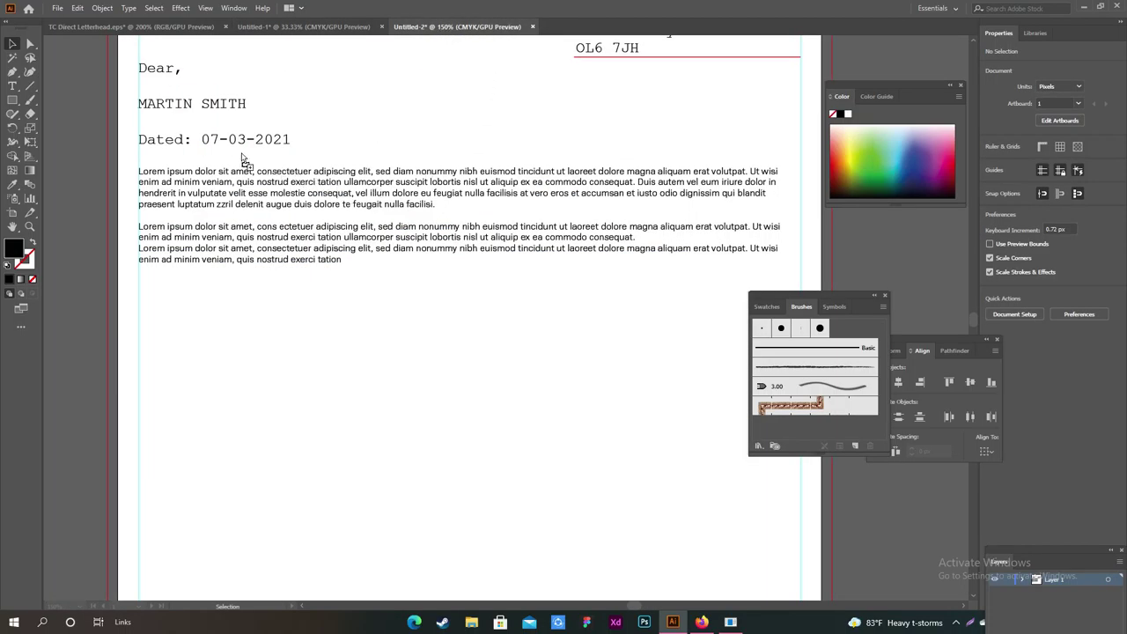
drag(144, 158, 149, 159)
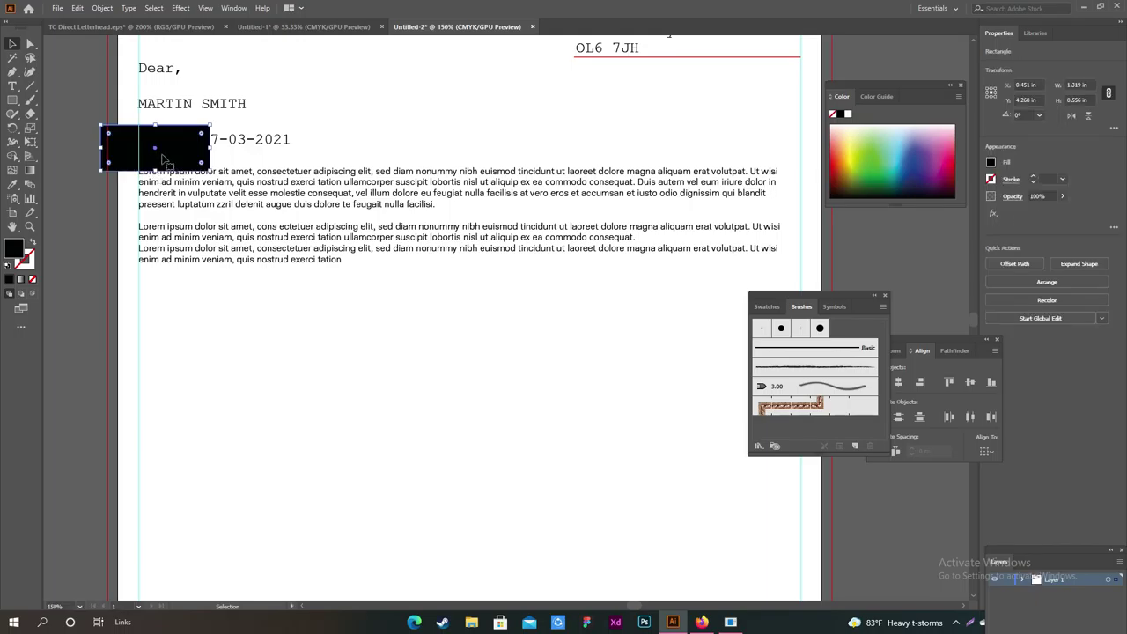
scroll(178, 169, up, 2)
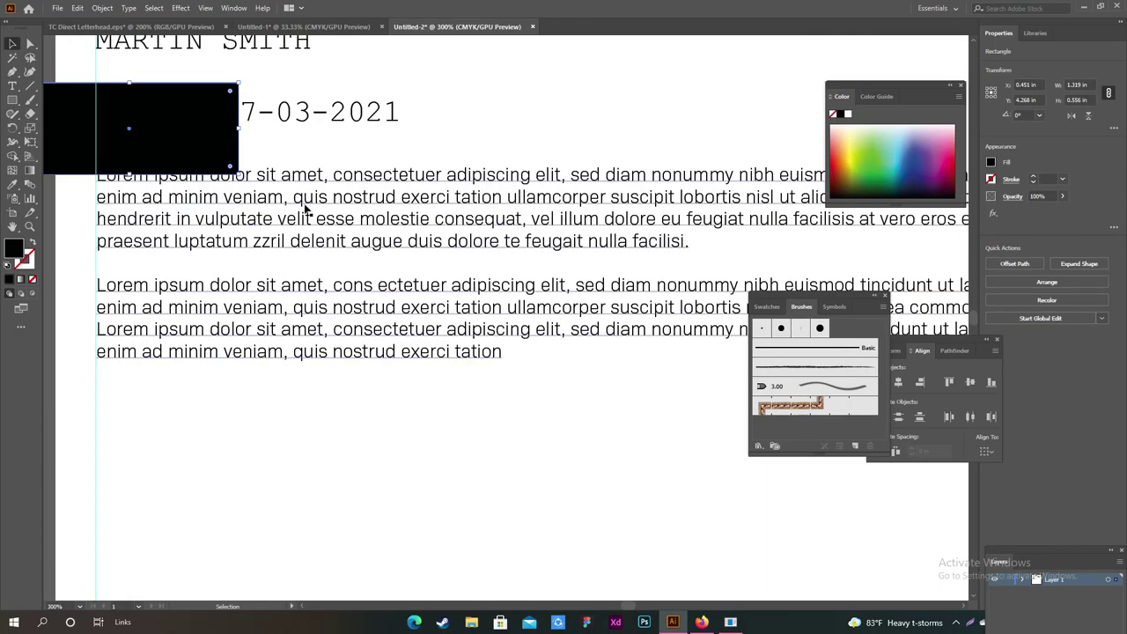
Position the black rectangle under the date line and move the body text below it
drag(332, 199, 271, 181)
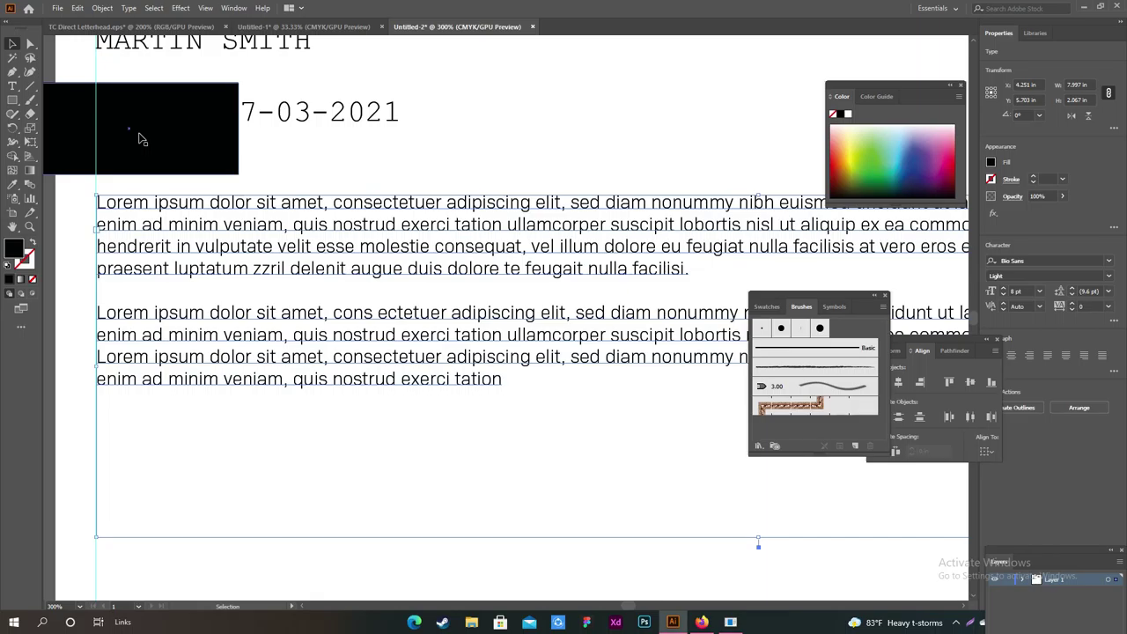
drag(270, 181, 239, 163)
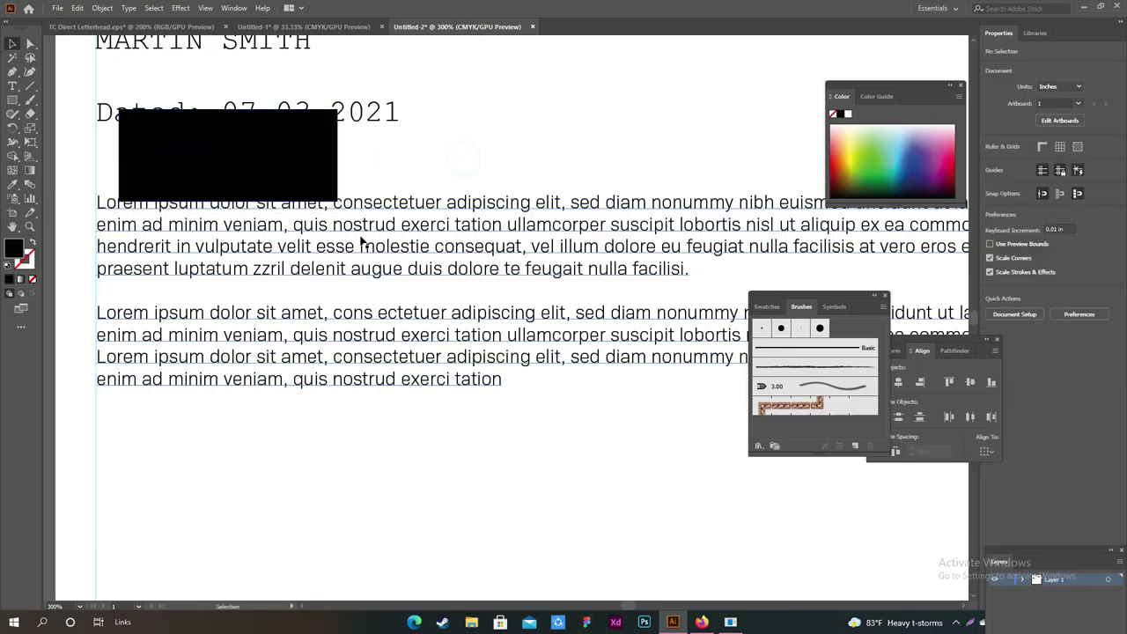
drag(361, 240, 364, 263)
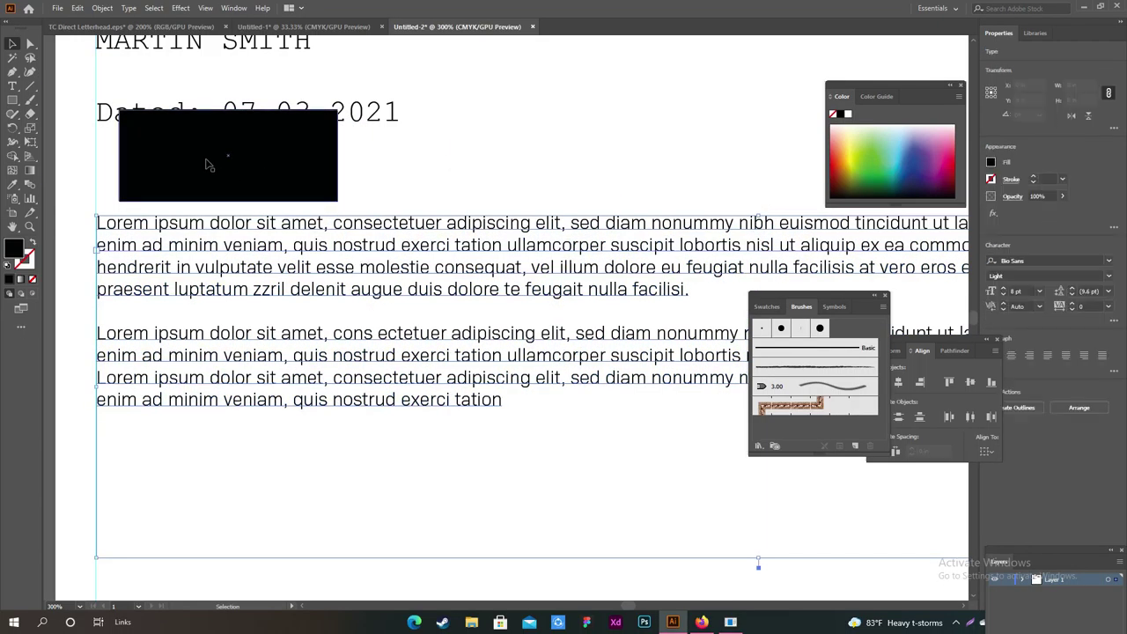
drag(232, 149, 183, 164)
drag(290, 151, 287, 156)
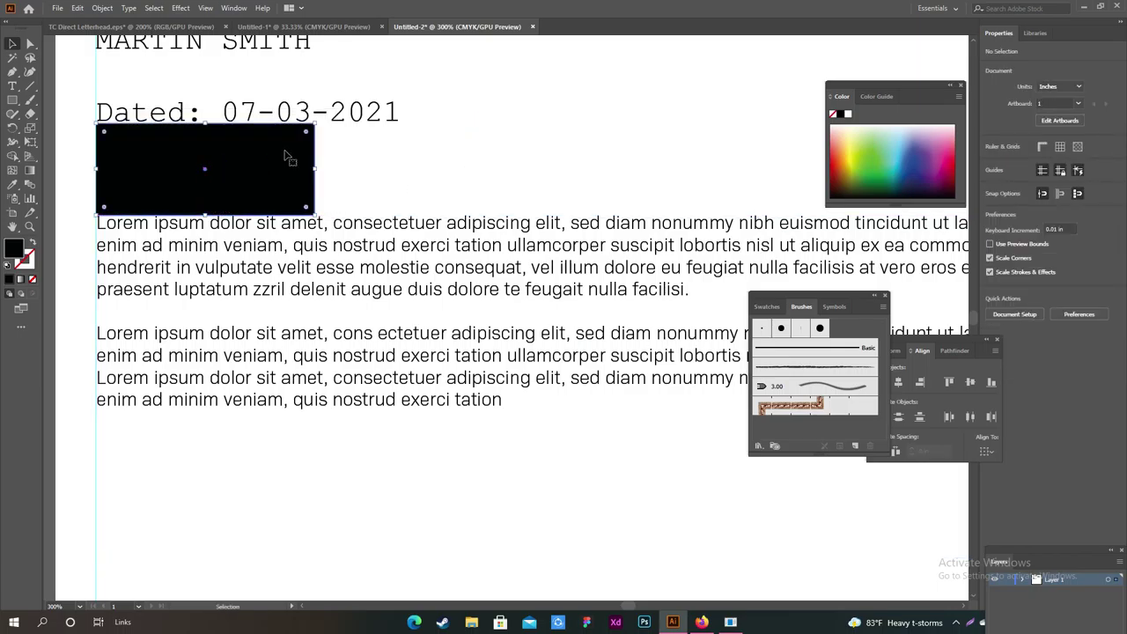
click(407, 163)
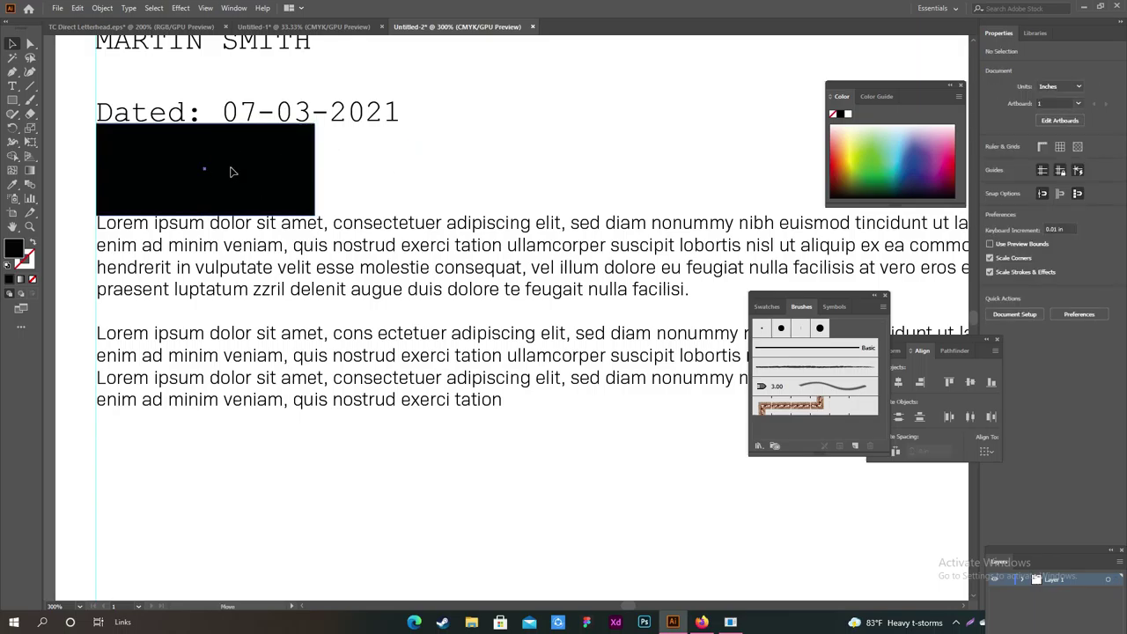
drag(231, 170, 232, 169)
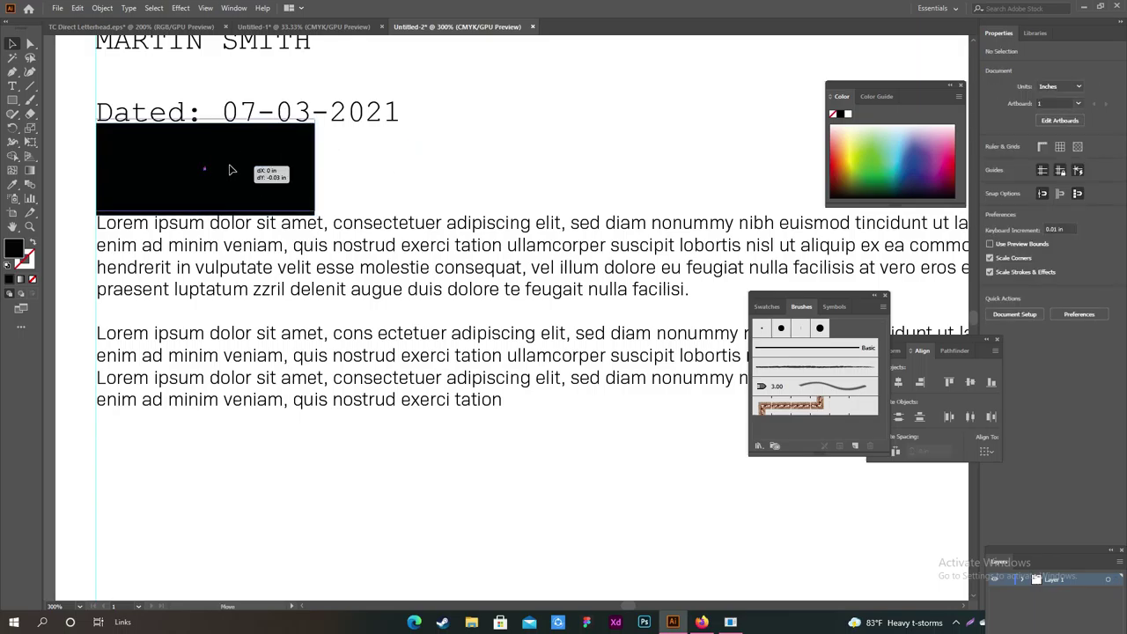
drag(229, 171, 244, 183)
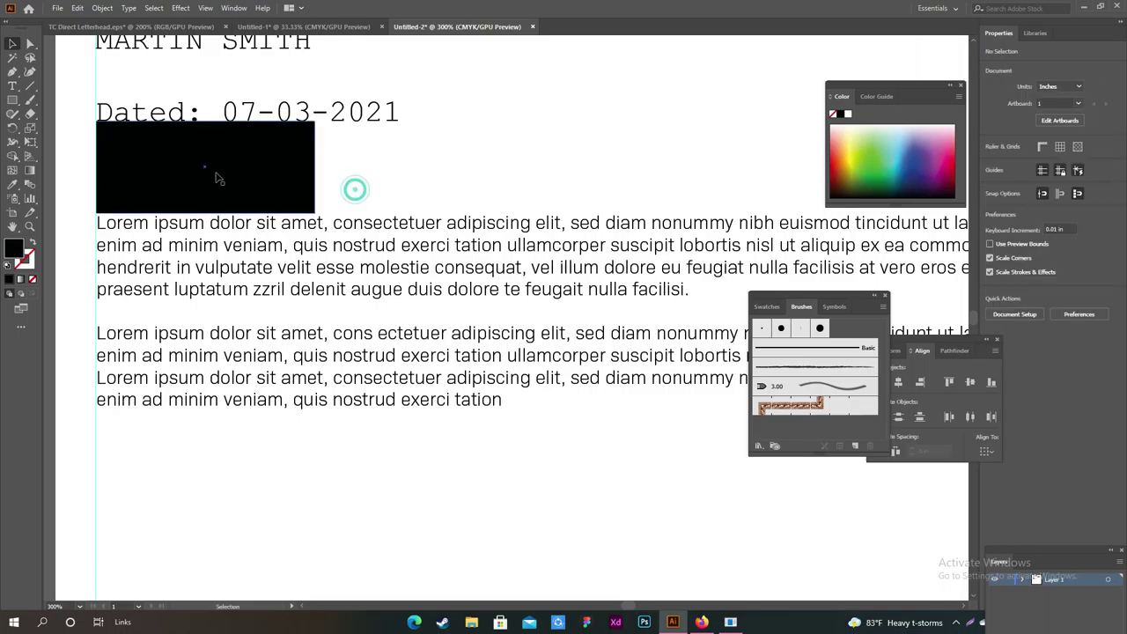
Nudge the body text up against the black box and review the whole letter page
scroll(195, 164, up, 2)
scroll(198, 163, left, 3)
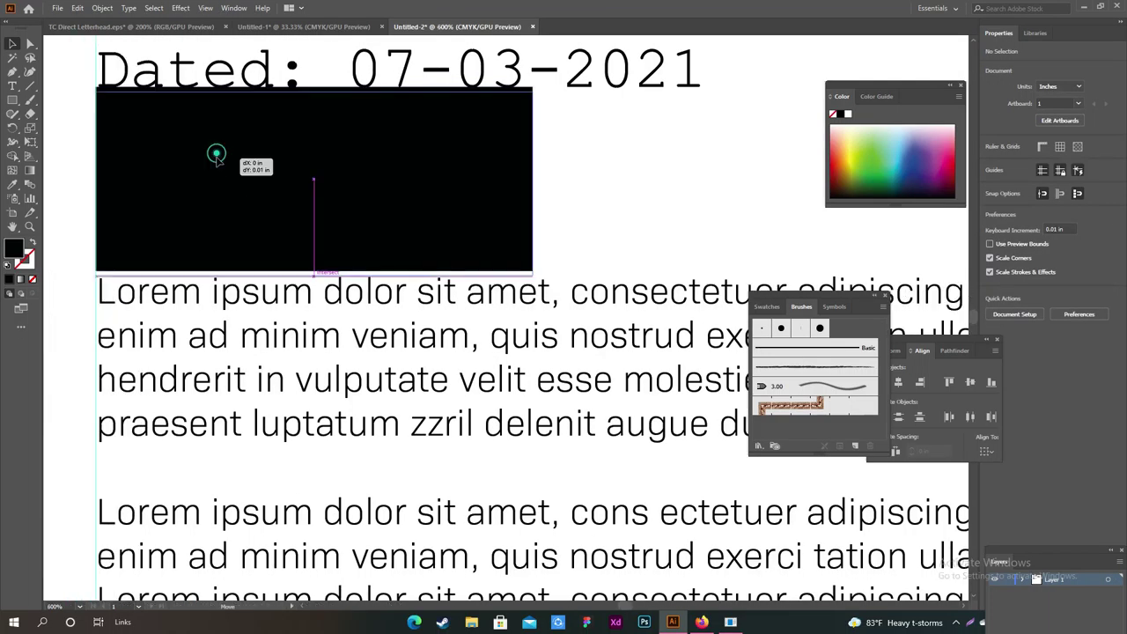
click(219, 160)
click(549, 168)
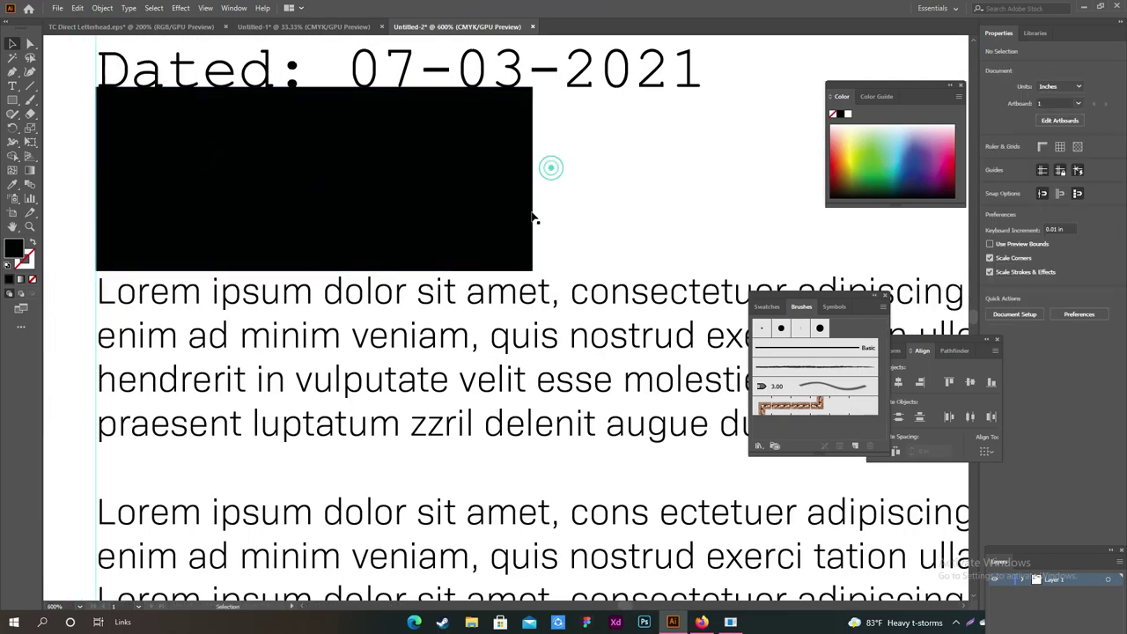
drag(457, 292, 458, 292)
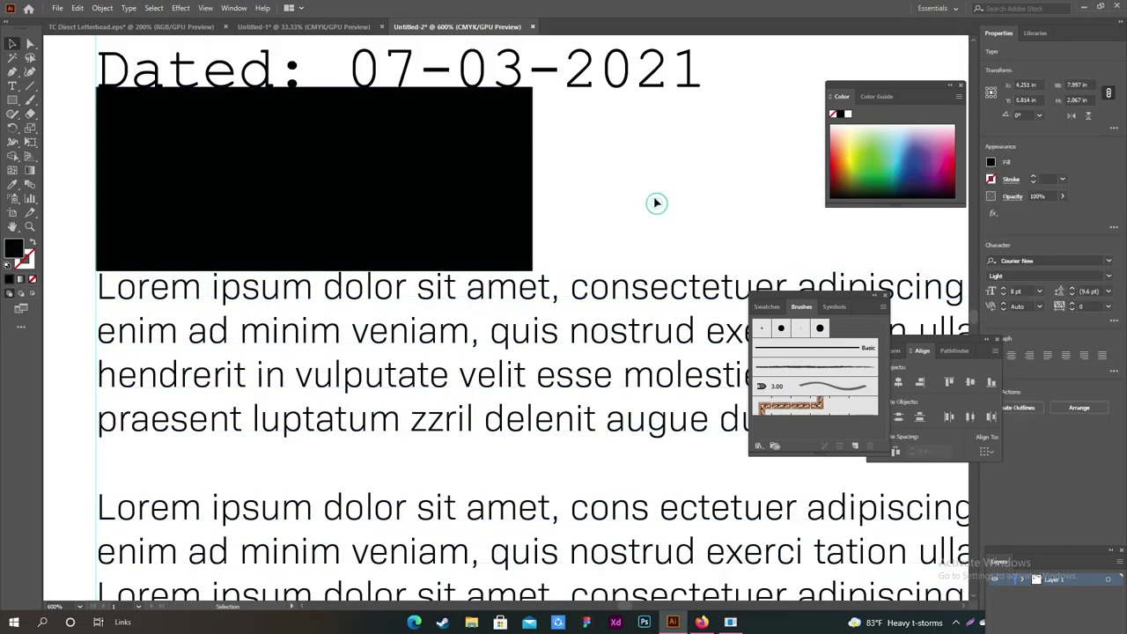
key(ctrl+minus)
key(ctrl+minus)
key(ctrl+minus)
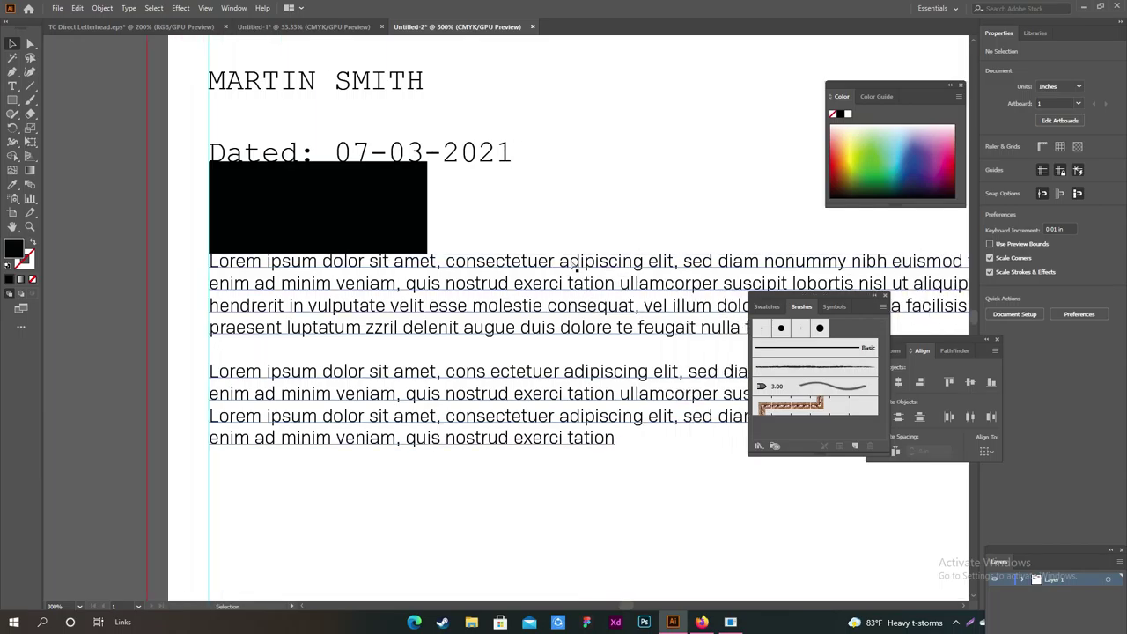
scroll(583, 252, right, 2)
scroll(511, 206, right, 2)
key(ctrl+1)
scroll(504, 207, right, 3)
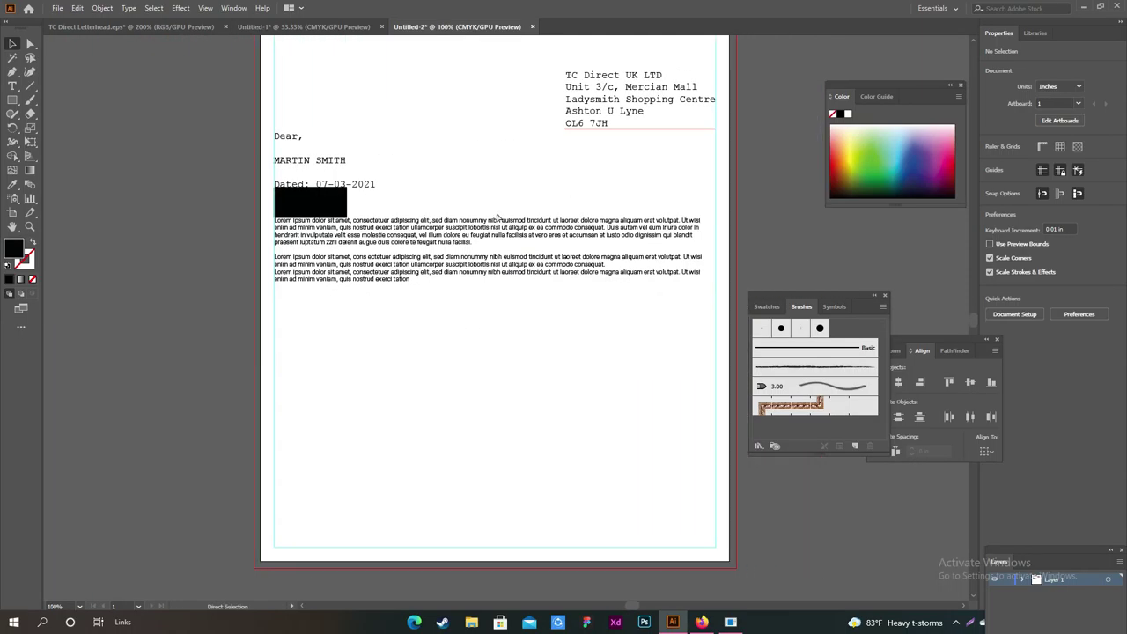
Widen the body text frame to the right margin guide and resize its height to about 3.37 in
scroll(433, 202, right, 1)
click(407, 230)
scroll(407, 230, up, 1)
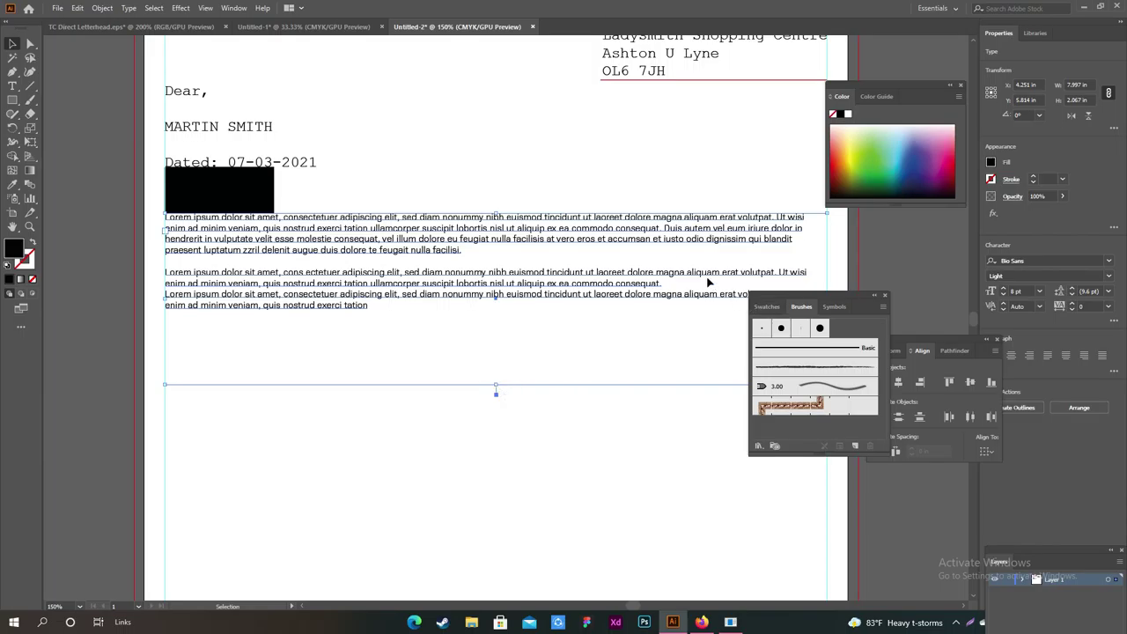
scroll(707, 281, right, 2)
drag(702, 298, 705, 302)
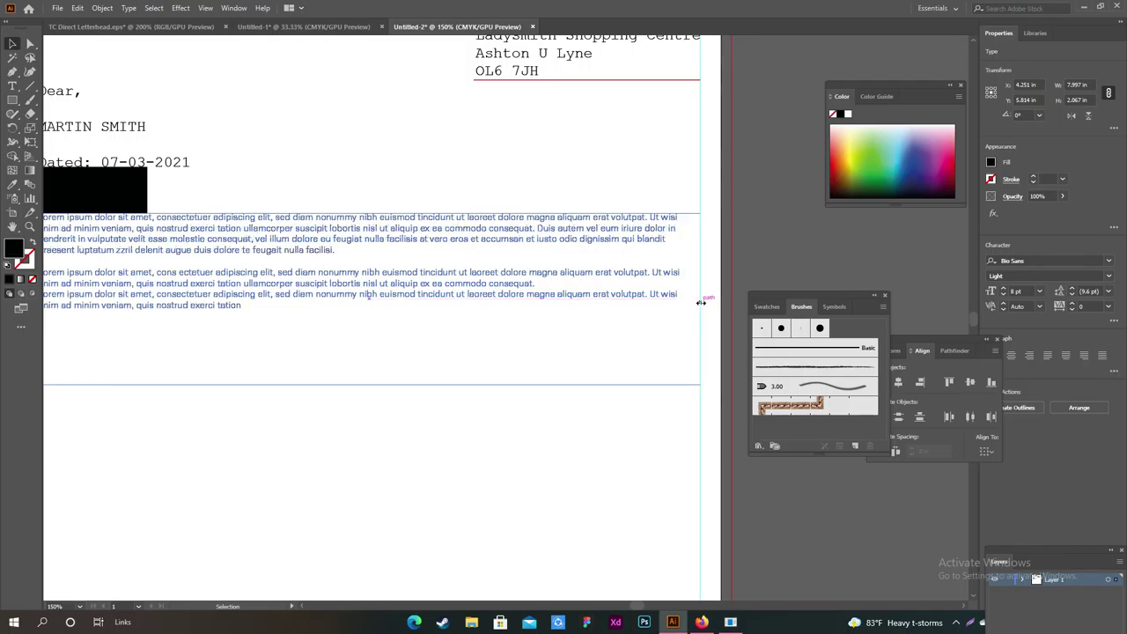
scroll(407, 308, left, 1)
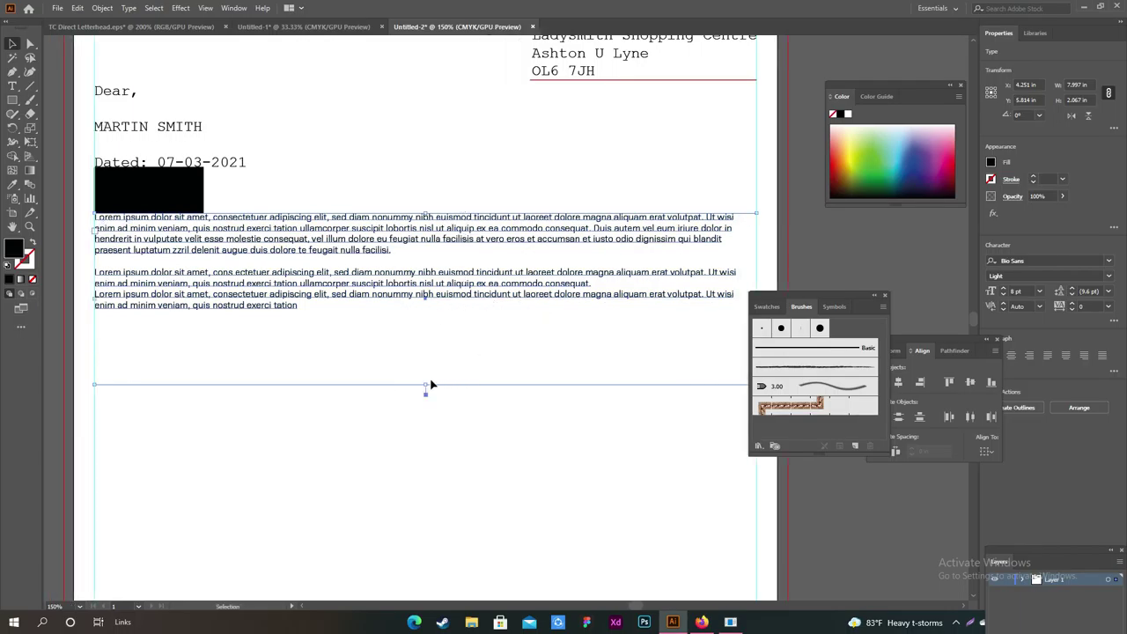
mouse_move(426, 387)
mouse_down()
mouse_move(426, 494)
mouse_move(430, 315)
mouse_up()
click(423, 162)
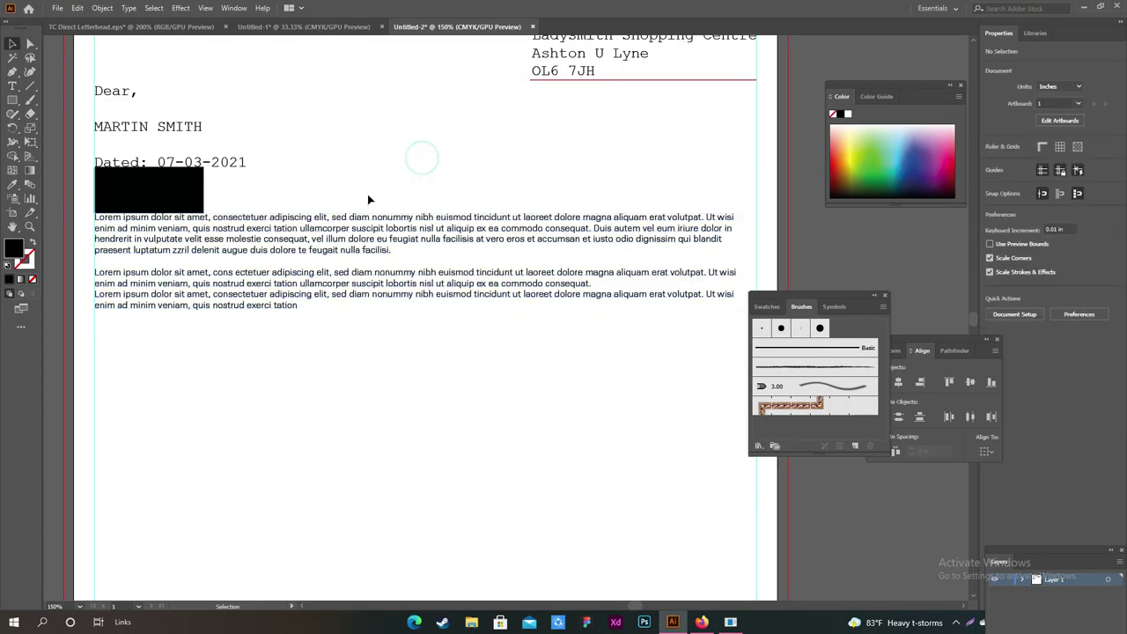
click(175, 199)
Draw a small black rectangle and place it below the last body paragraph
key(ctrl+equal)
key(ctrl+equal)
key(ctrl+equal)
key(ctrl+equal)
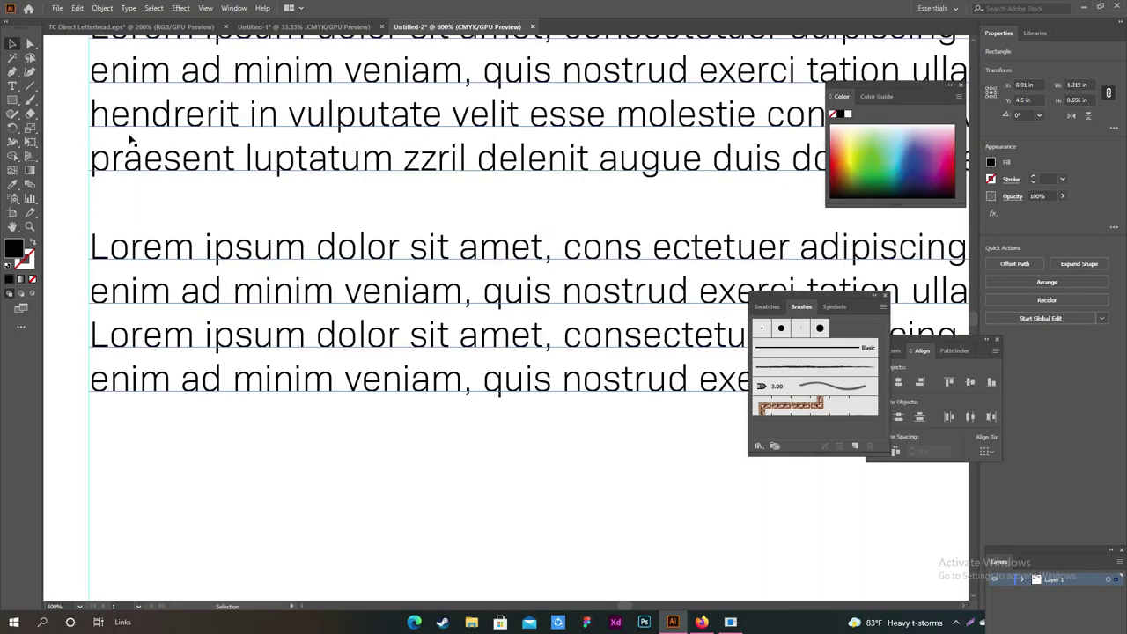
click(12, 100)
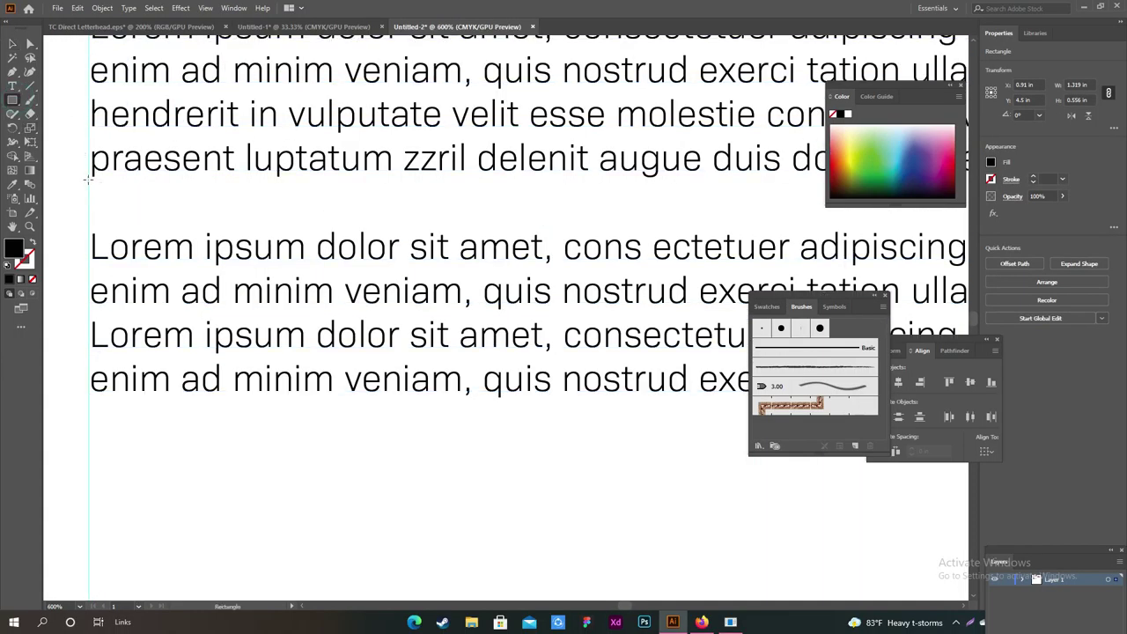
mouse_move(88, 176)
mouse_down()
mouse_move(199, 236)
mouse_move(203, 226)
mouse_move(154, 420)
mouse_up()
click(12, 44)
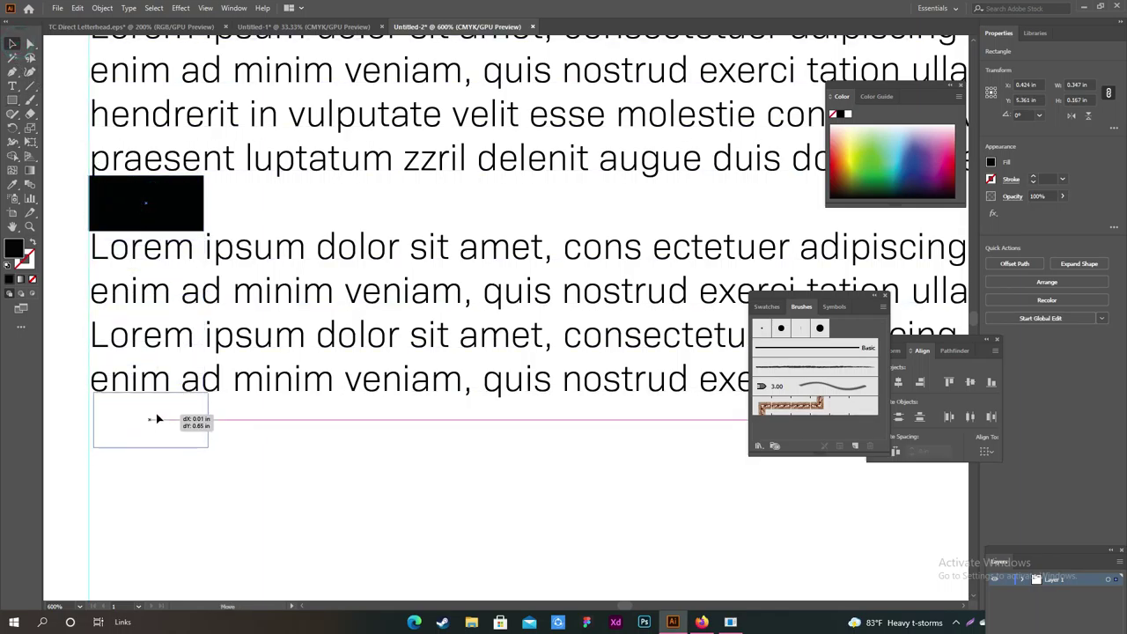
drag(154, 420, 154, 420)
Check the body text block, then return to the Untitled-1 reference letterhead
click(344, 211)
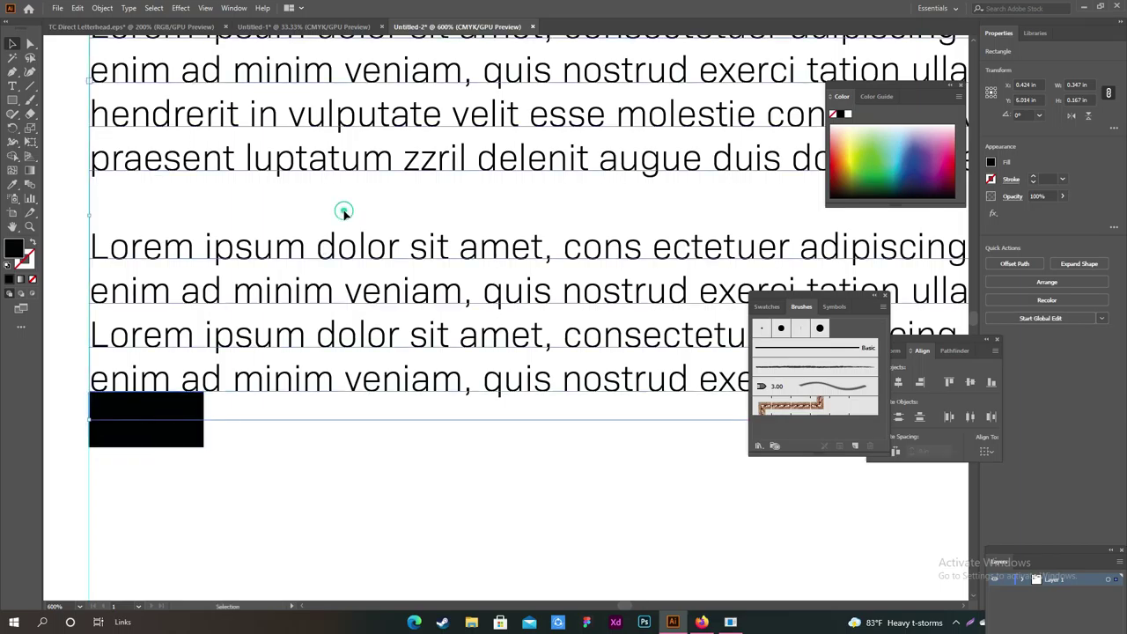
scroll(344, 225, down, 2)
scroll(353, 238, down, 2)
scroll(361, 264, right, 2)
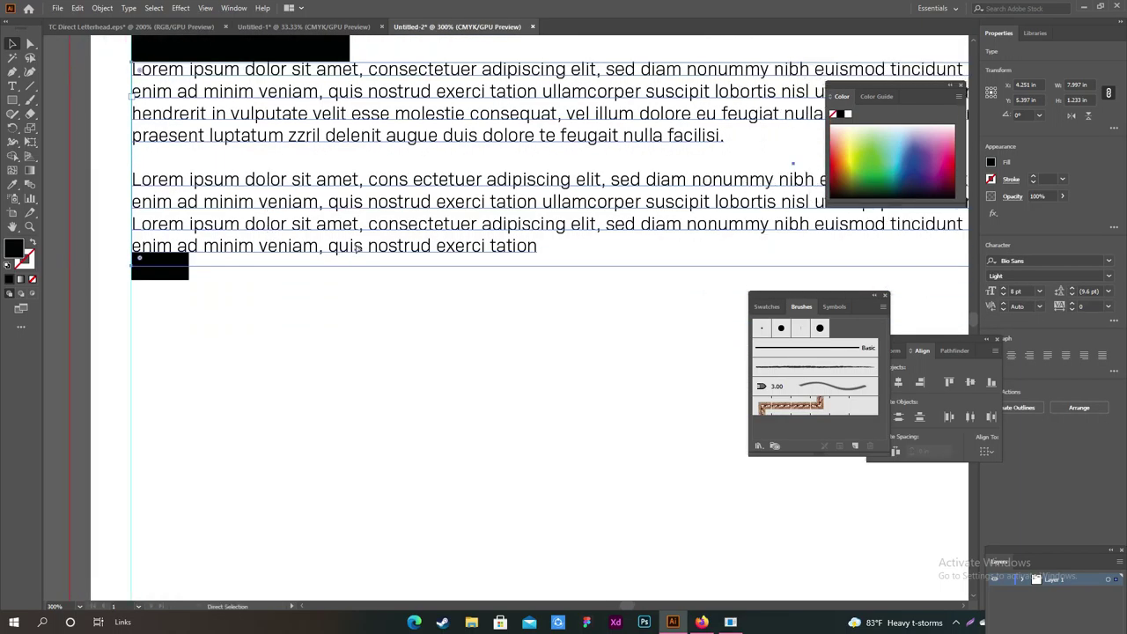
scroll(371, 299, right, 1)
click(243, 343)
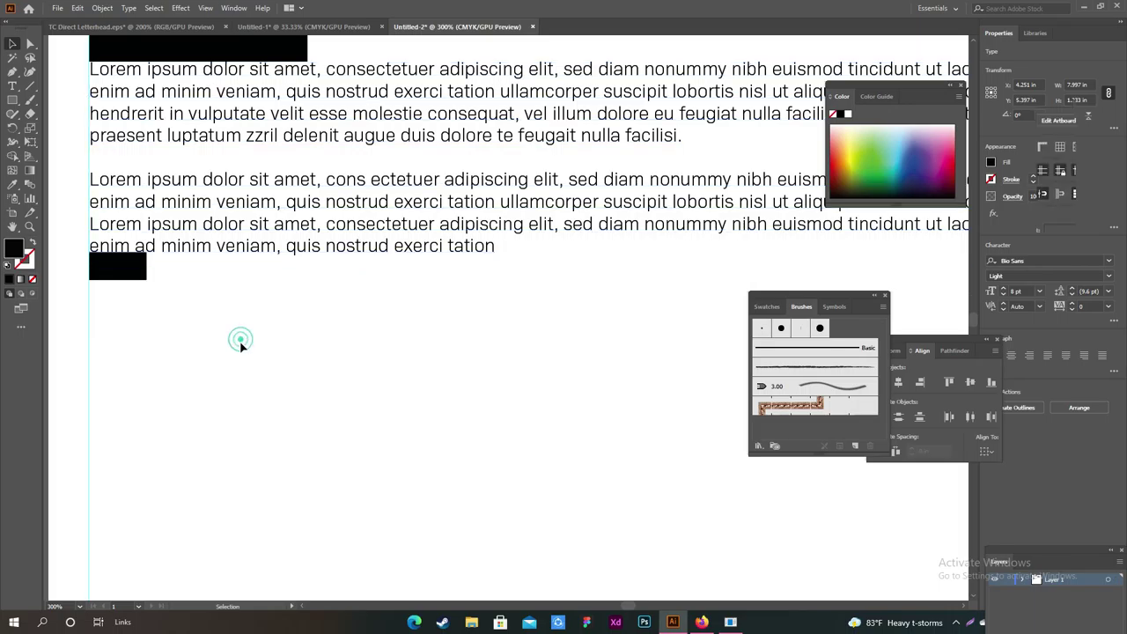
click(291, 31)
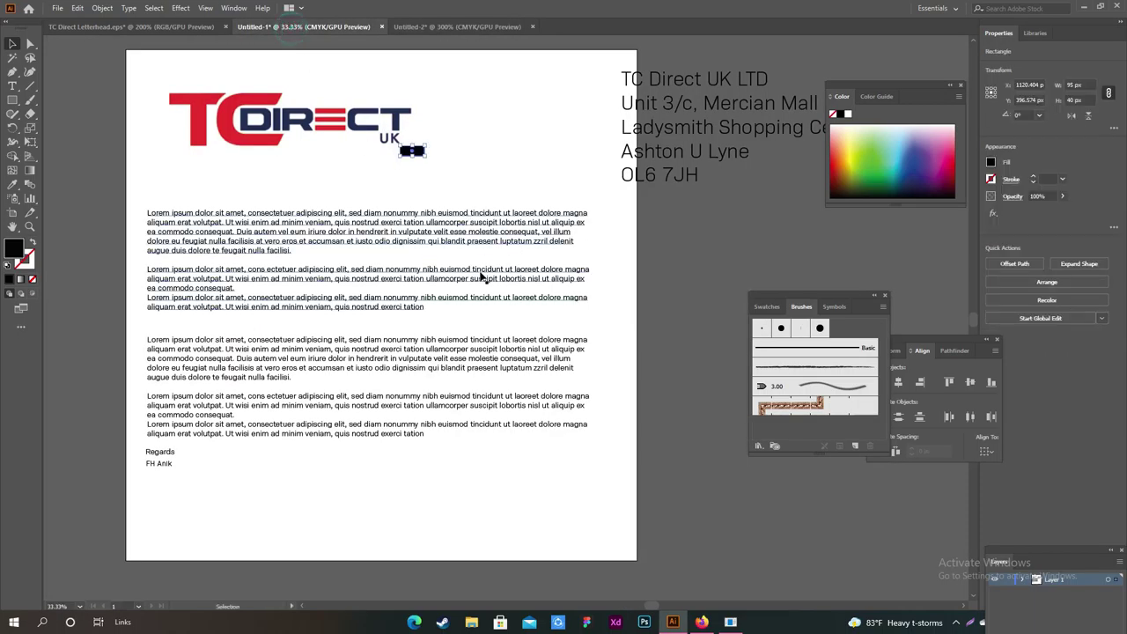
Carry the lower lorem ipsum text block from Untitled-1 onto the Untitled-2 page
click(291, 340)
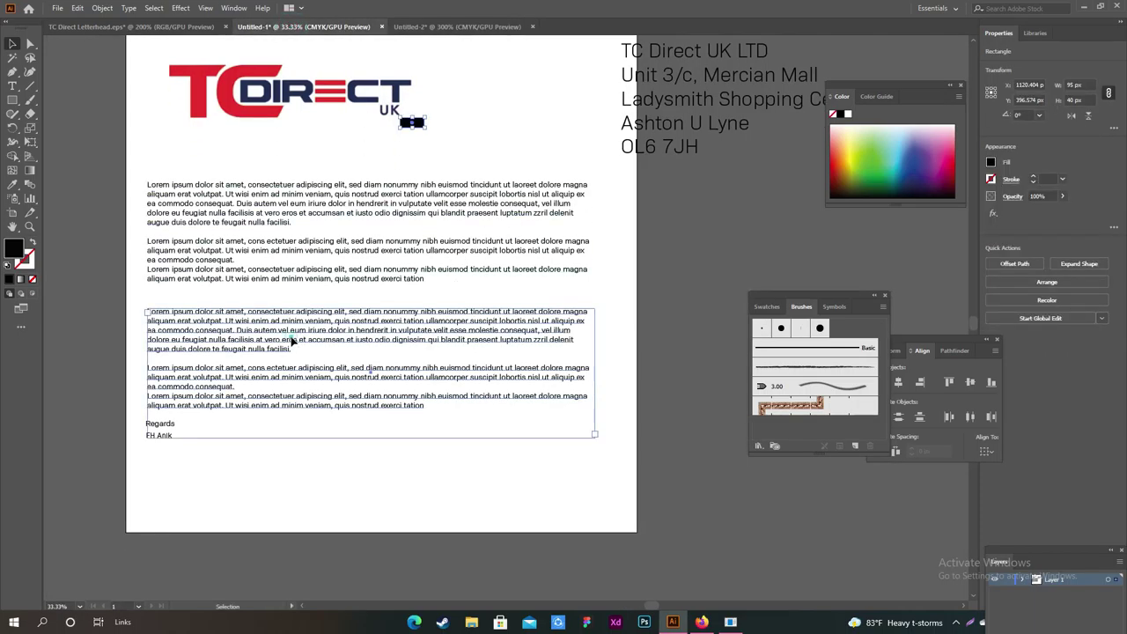
key(v)
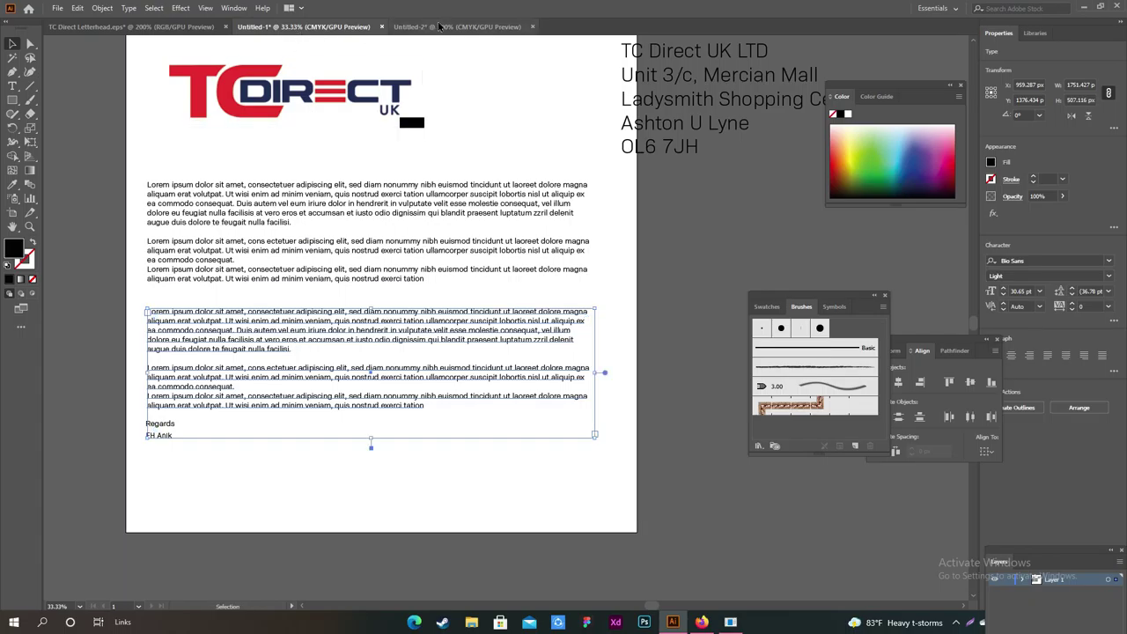
drag(357, 359, 437, 167)
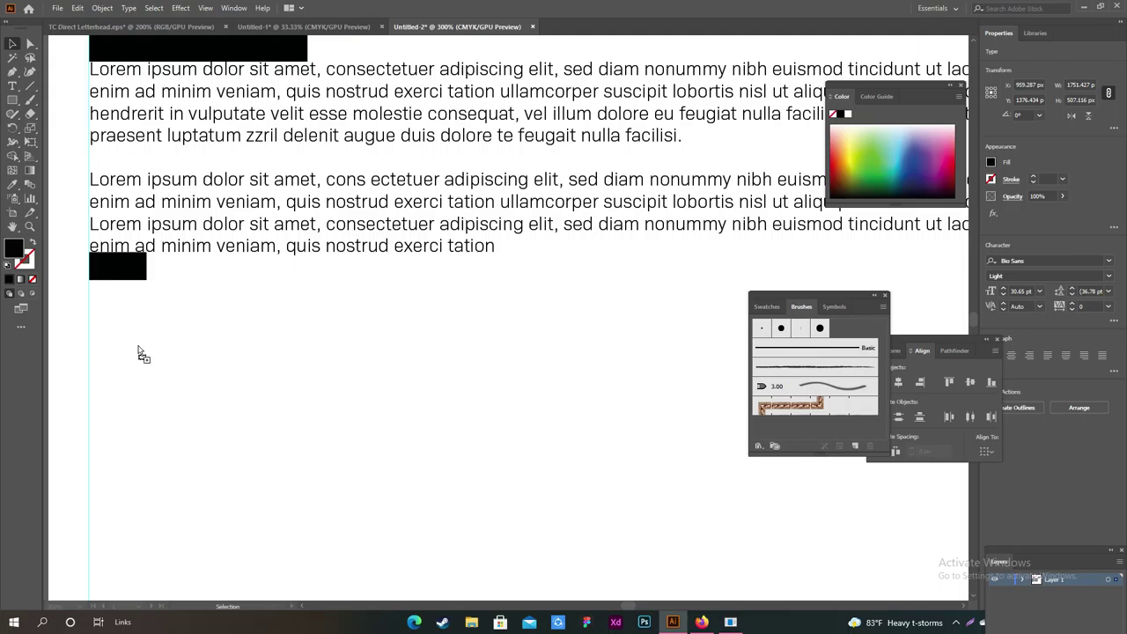
mouse_move(141, 352)
mouse_down()
mouse_move(619, 483)
mouse_move(428, 365)
mouse_up()
Shrink the added text block and place it below the letter's body text
key(ctrl+minus)
key(ctrl+minus)
key(ctrl+minus)
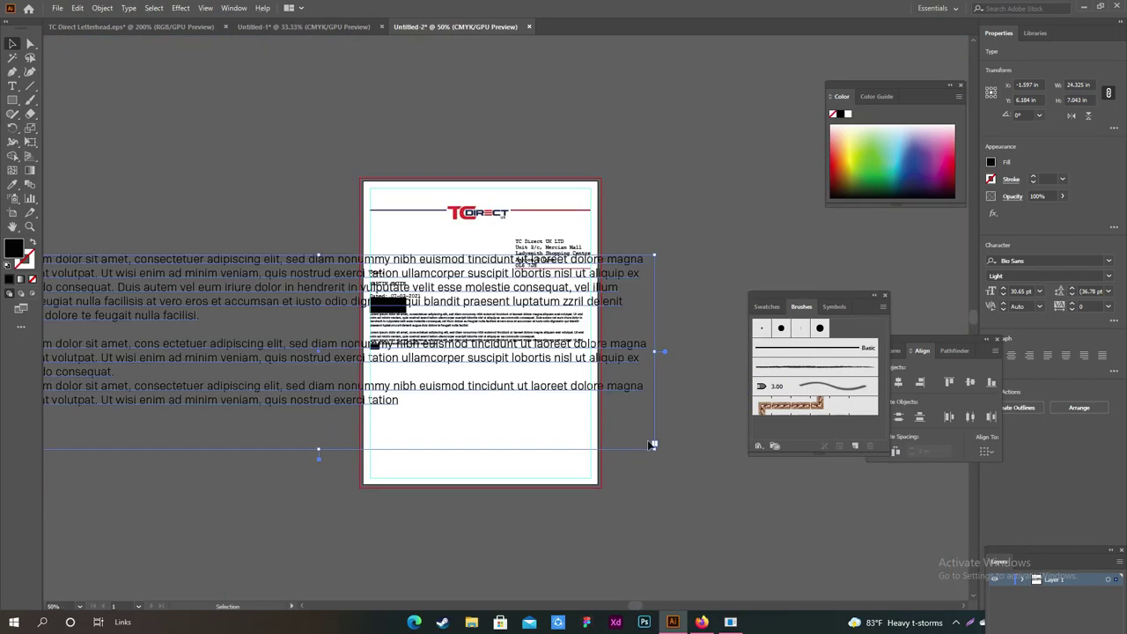
key(ctrl+shift+a)
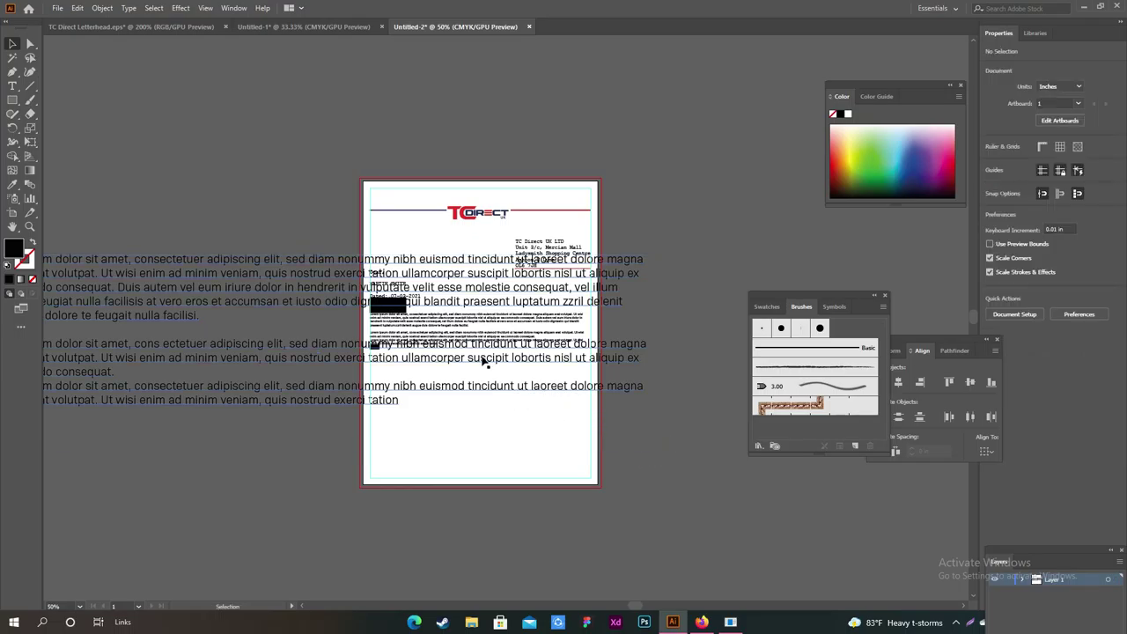
click(295, 353)
drag(655, 447, 460, 377)
drag(372, 359, 533, 411)
Set the existing body paragraphs to 9 pt
key(ctrl+equal)
key(ctrl+equal)
key(ctrl+equal)
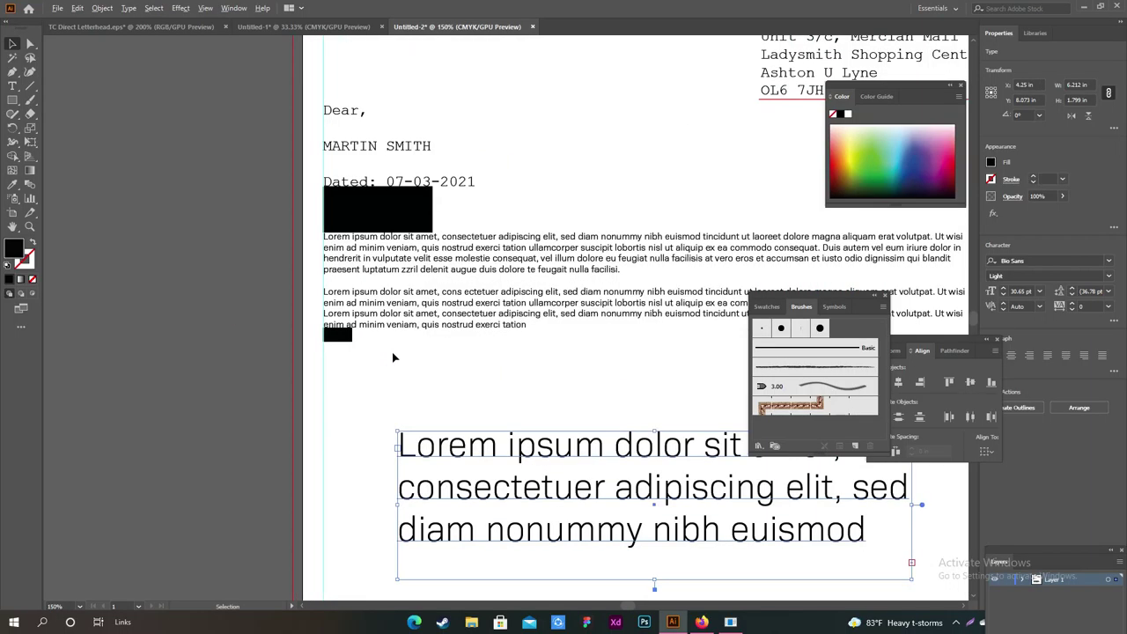
click(457, 246)
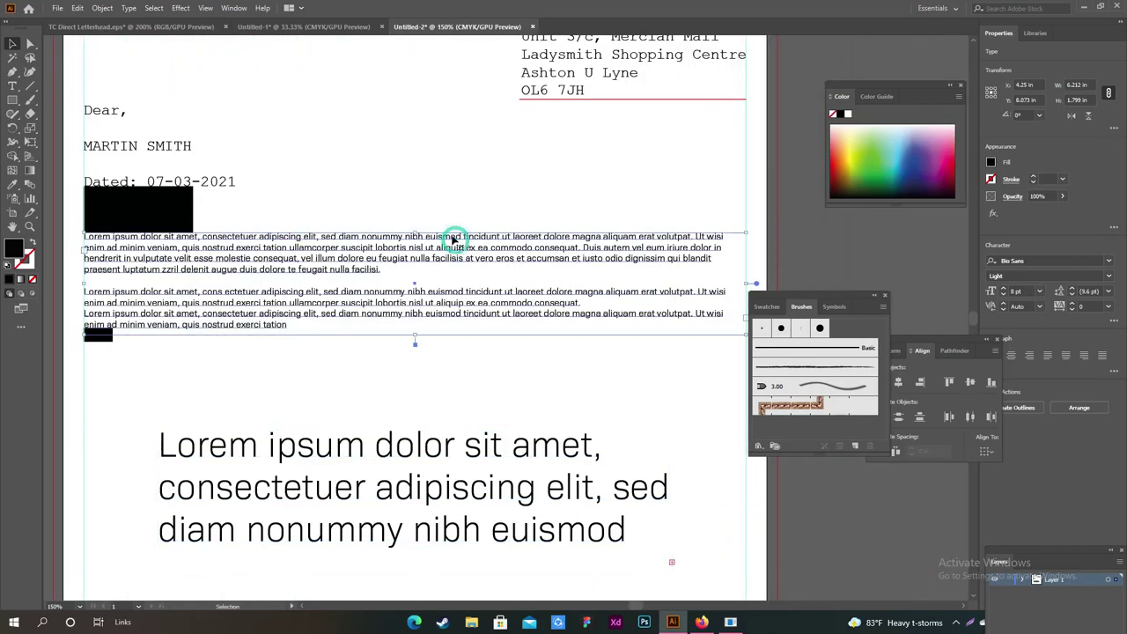
click(1039, 290)
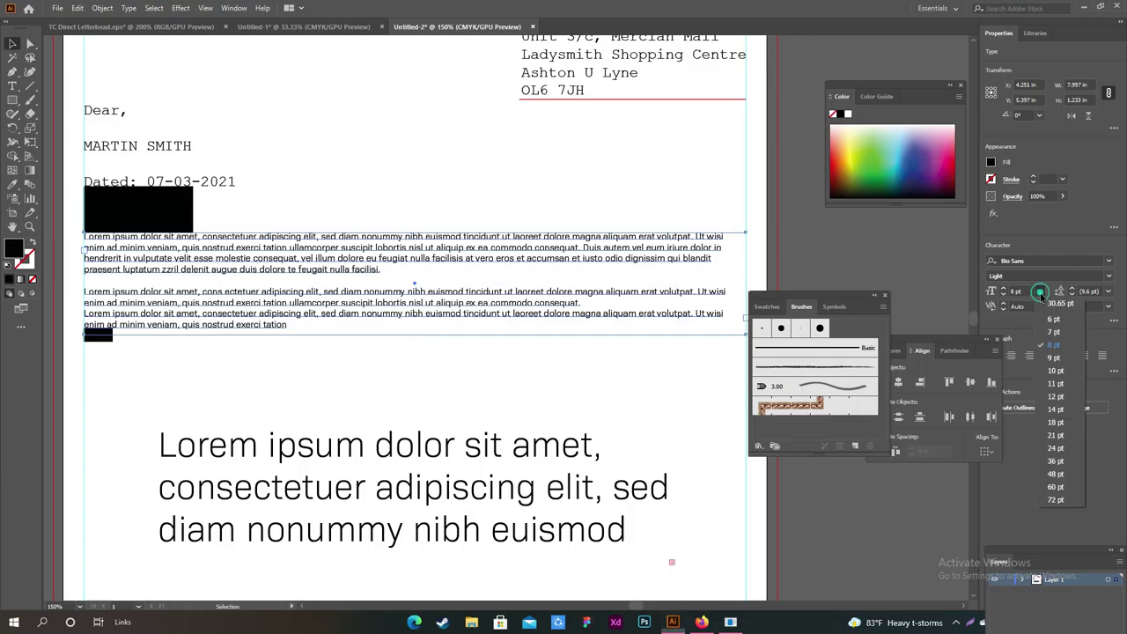
click(1054, 355)
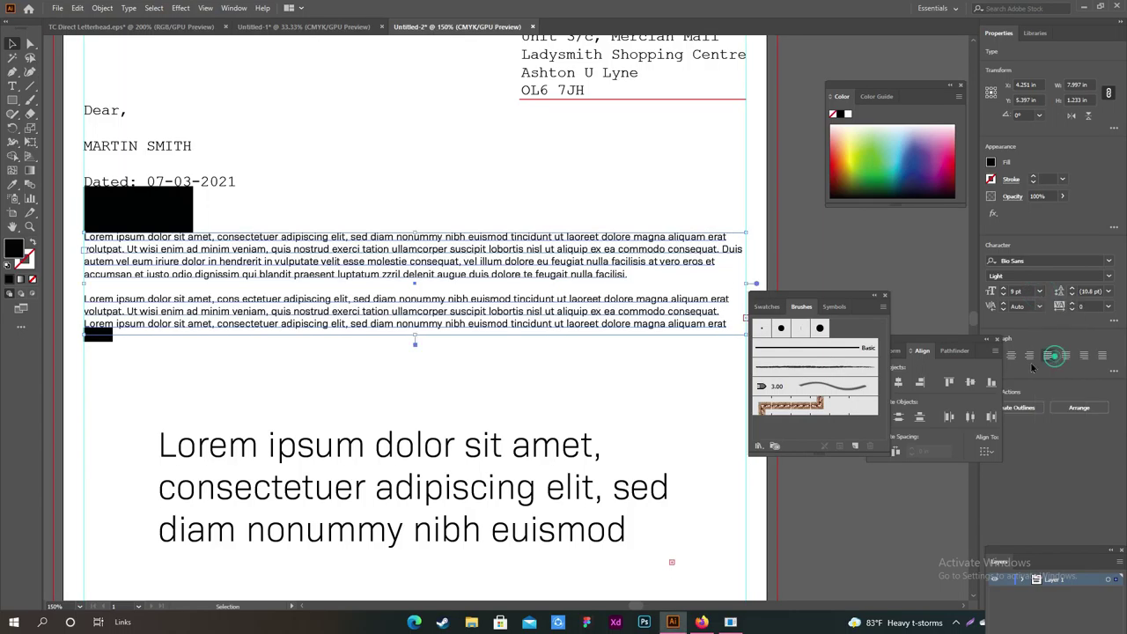
click(457, 173)
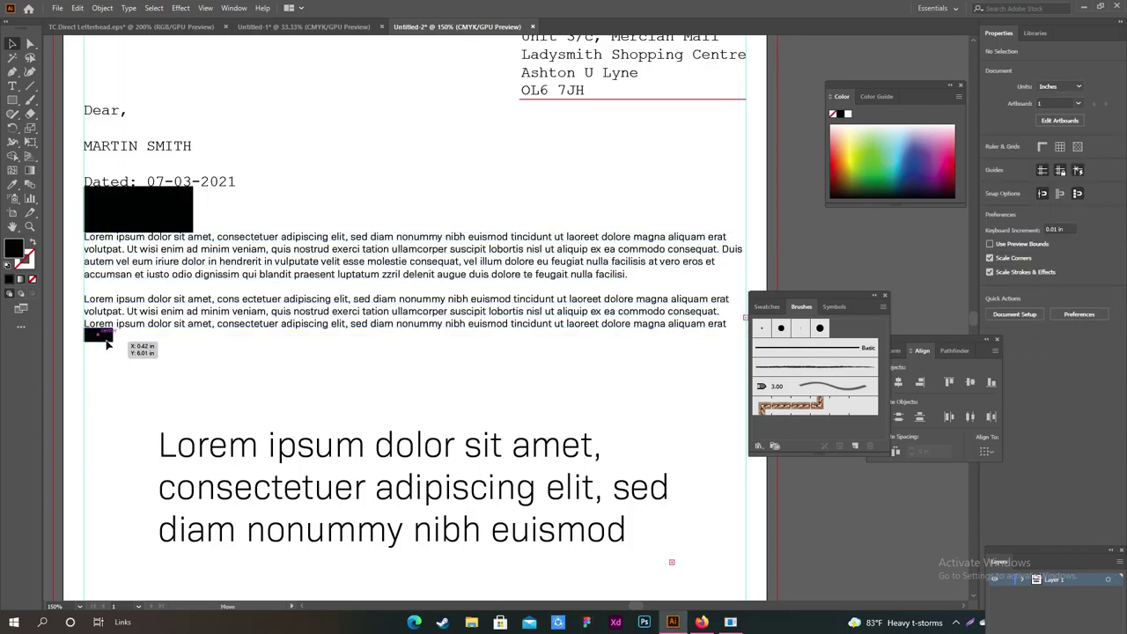
Move the large lorem ipsum block closer beneath the body text
click(361, 187)
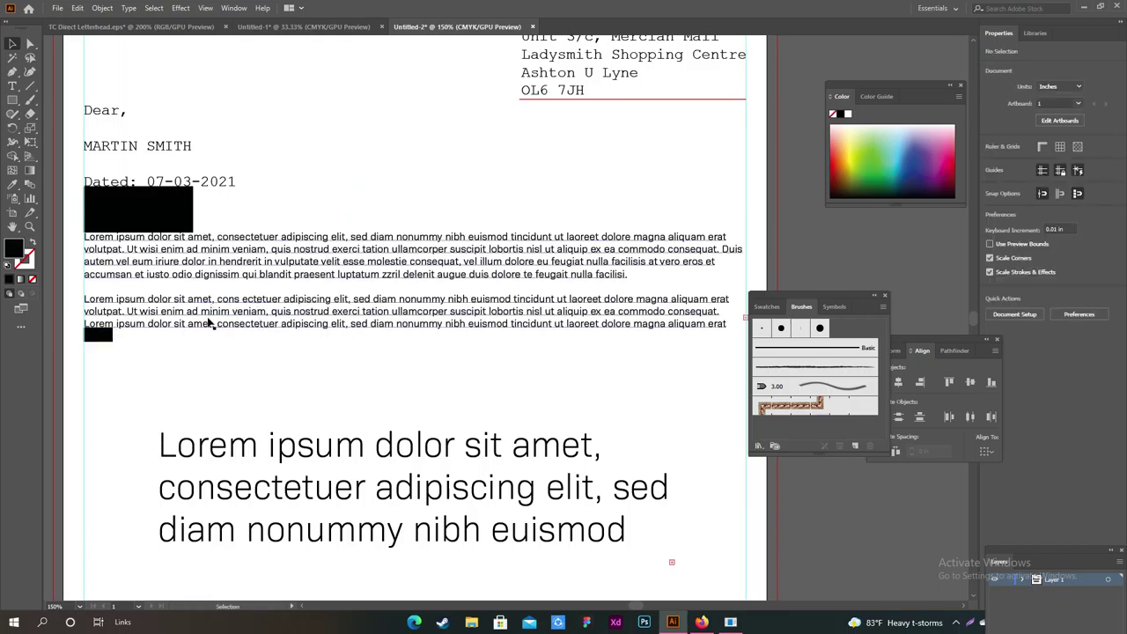
scroll(264, 289, left, 1)
scroll(264, 289, left, 1)
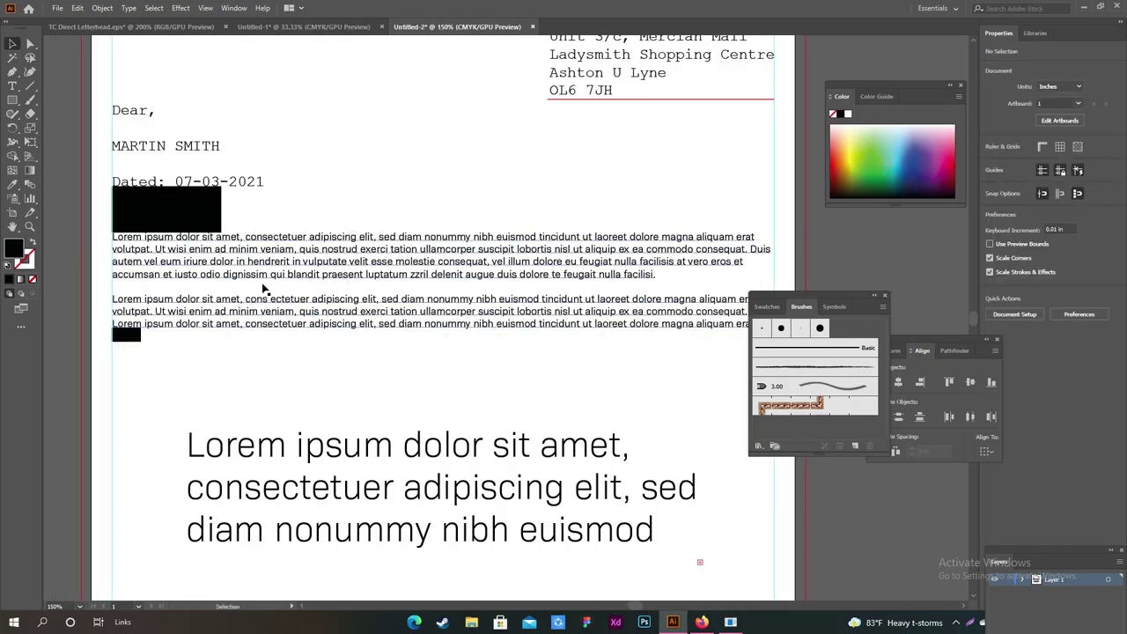
scroll(264, 289, up, 1)
drag(378, 510, 320, 454)
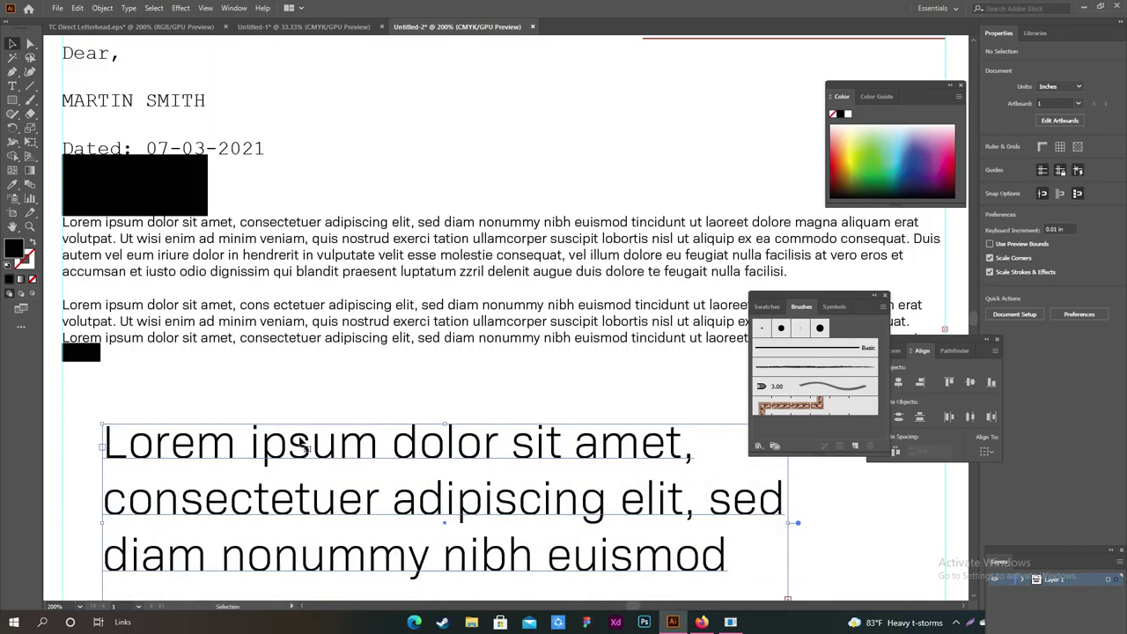
Eyedropper the body-text style onto the added text and move it under the paragraphs
click(13, 185)
click(395, 233)
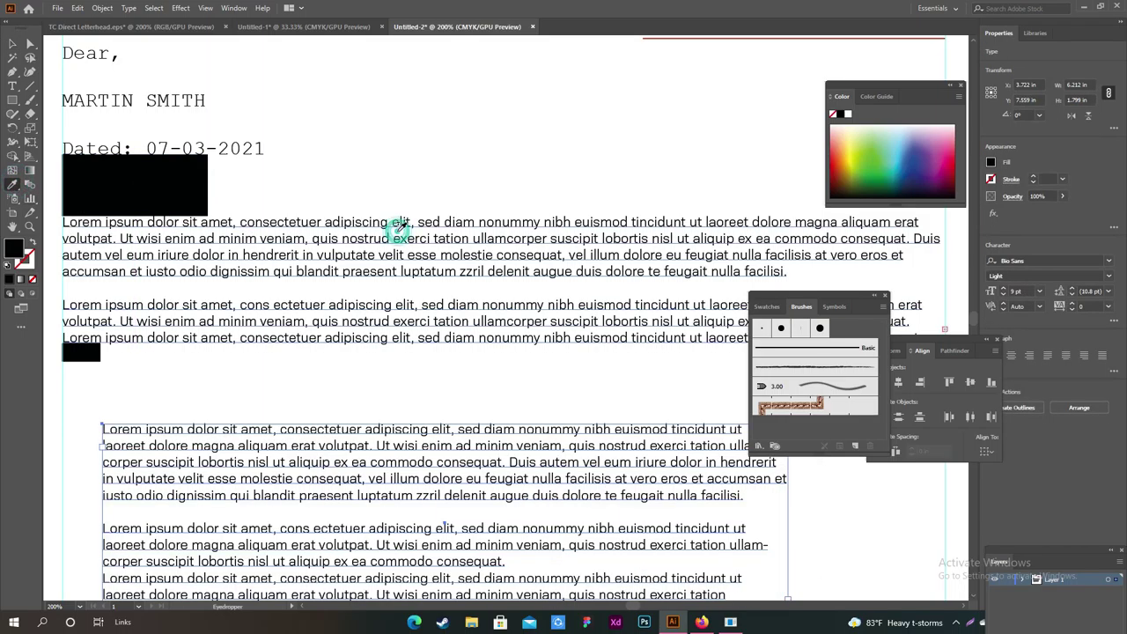
click(13, 43)
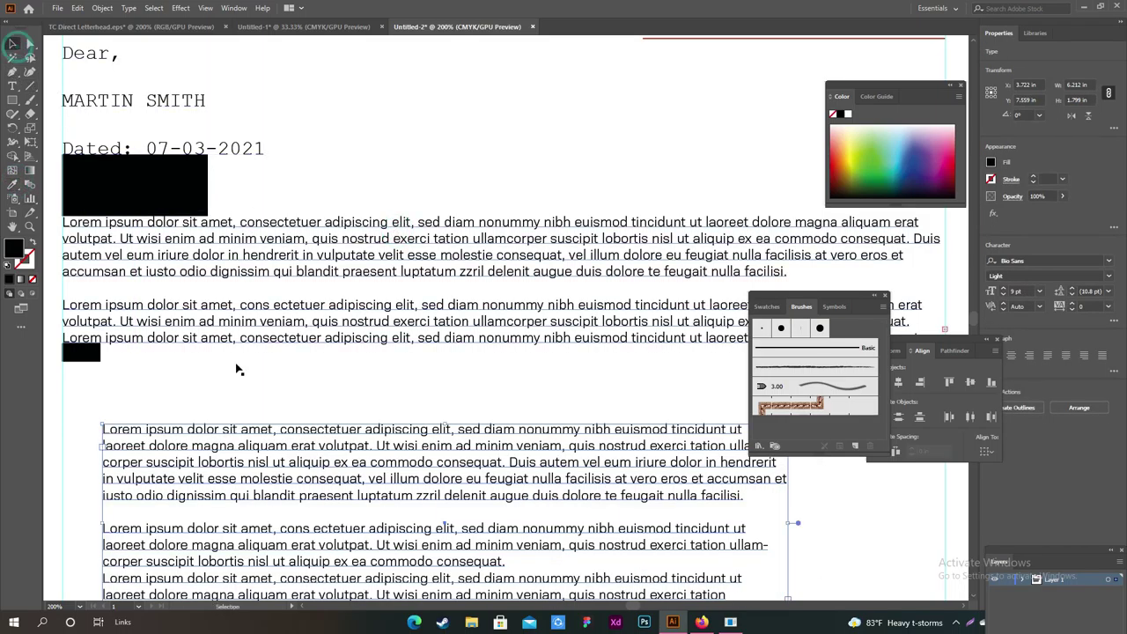
mouse_move(336, 467)
mouse_down()
mouse_move(295, 434)
mouse_move(295, 408)
mouse_up()
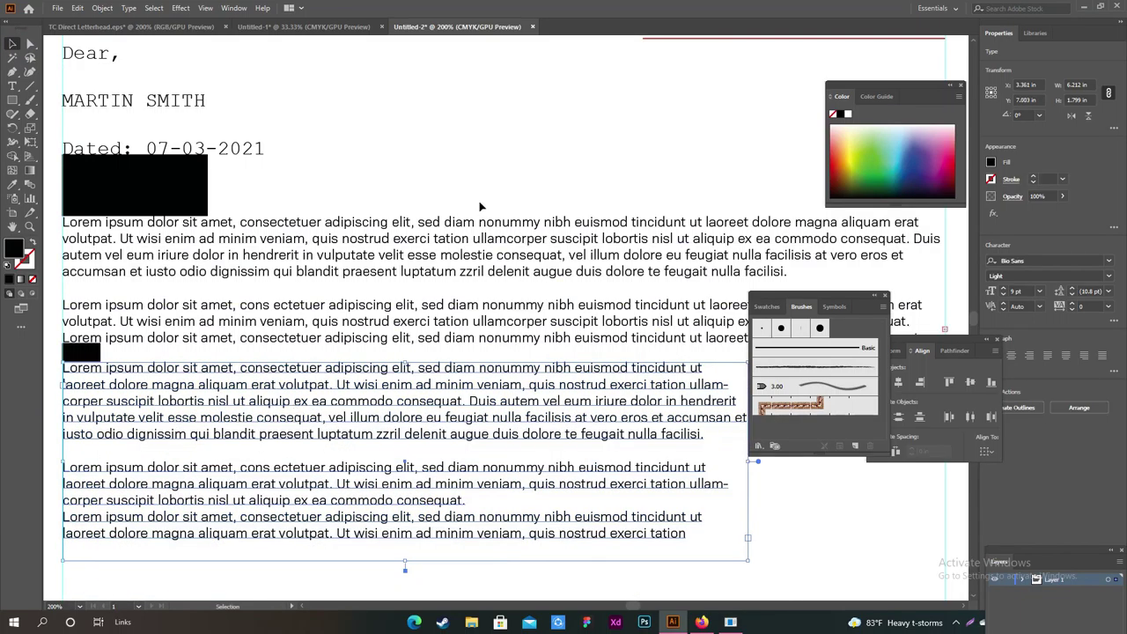
Move the black rectangle up above the greeting
key(ctrl+1)
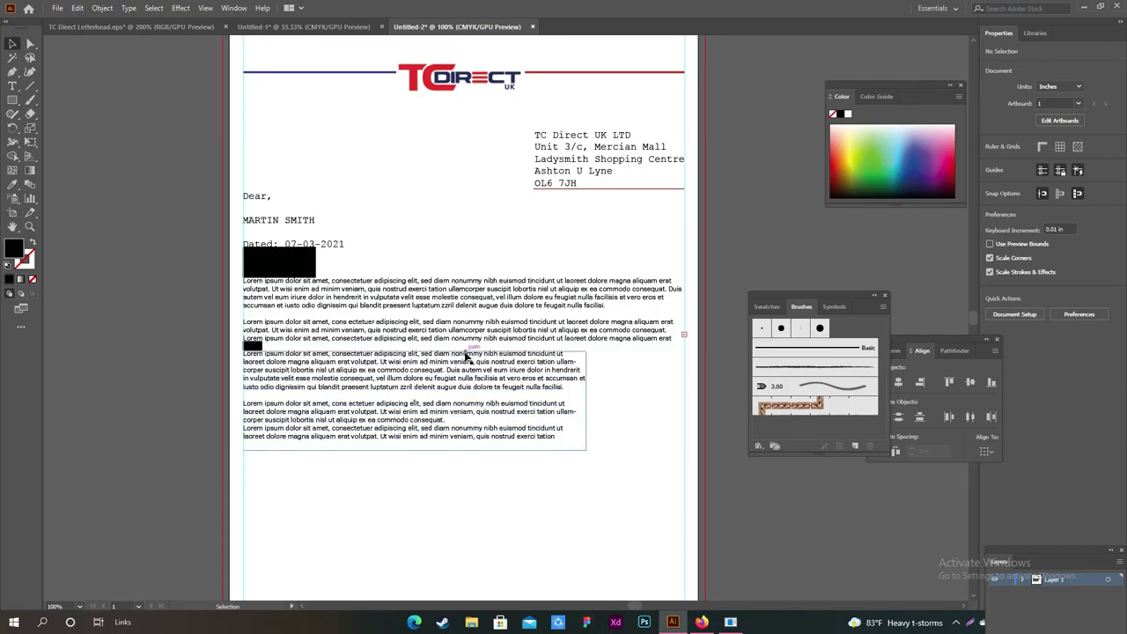
drag(371, 239, 414, 162)
click(423, 248)
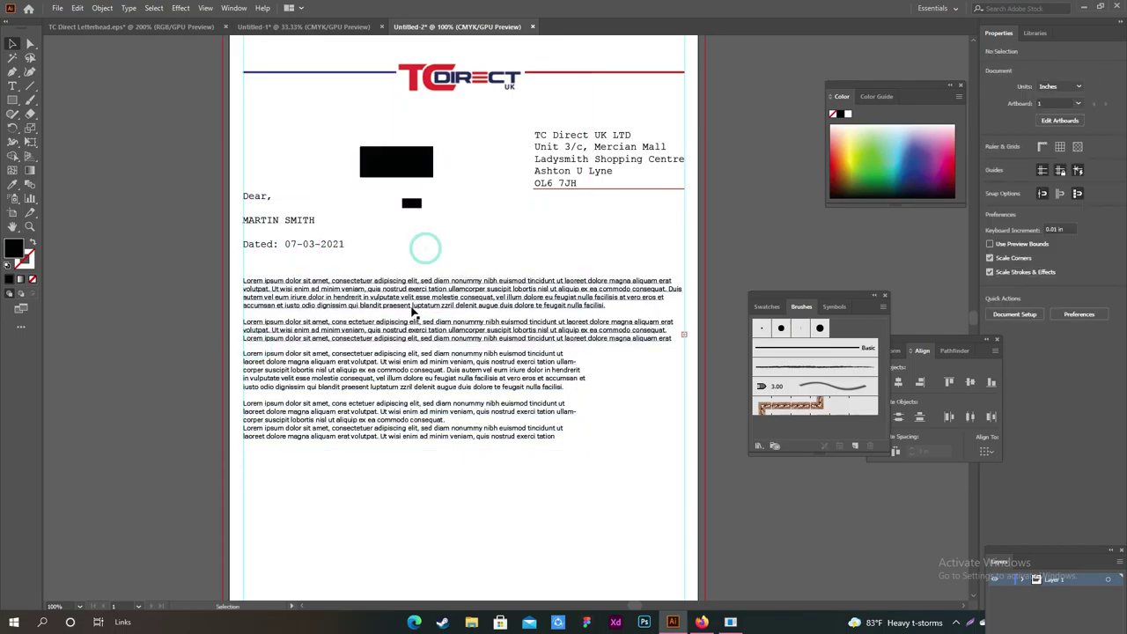
key(ctrl+plus)
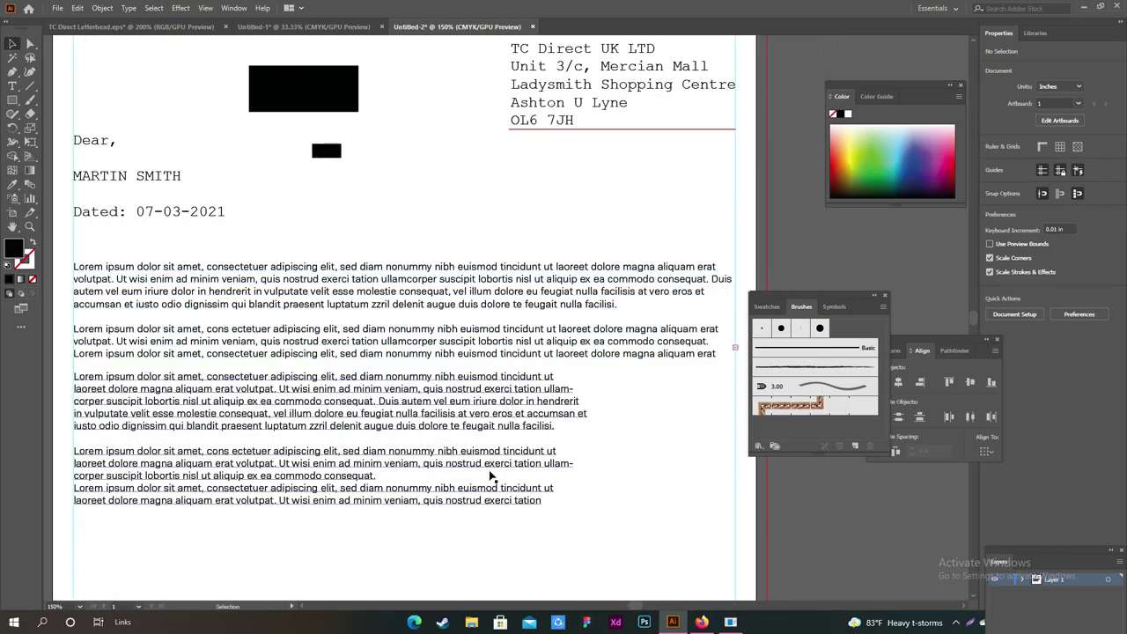
Widen the lower text frame to the margin guide and adjust its height
click(488, 440)
drag(589, 447, 737, 471)
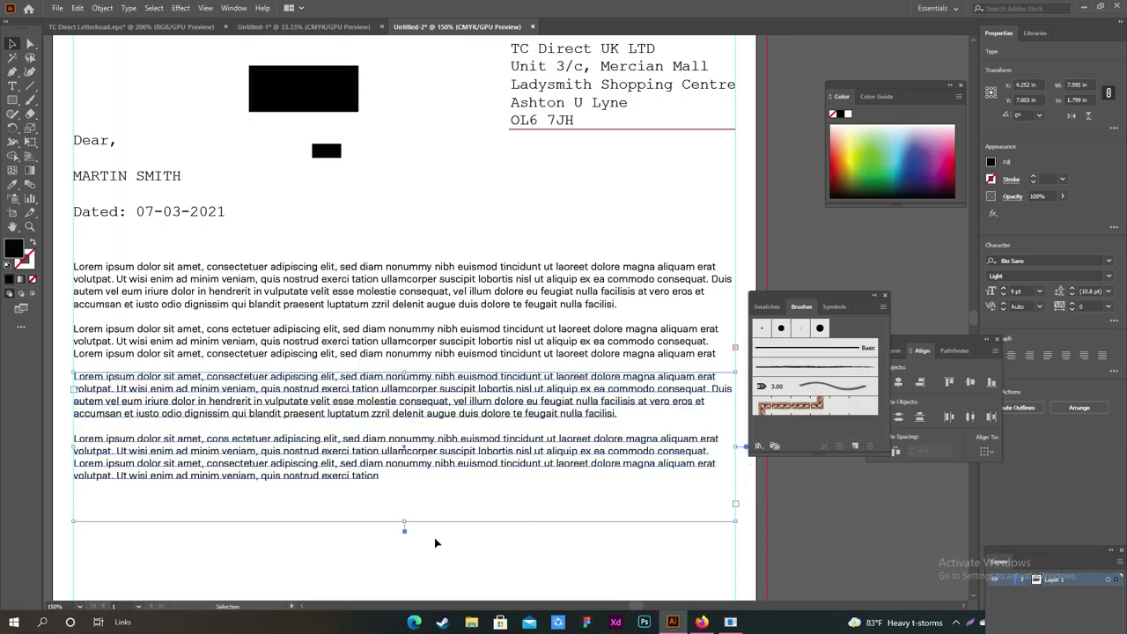
mouse_move(405, 524)
mouse_down()
mouse_move(405, 541)
mouse_move(405, 484)
mouse_up()
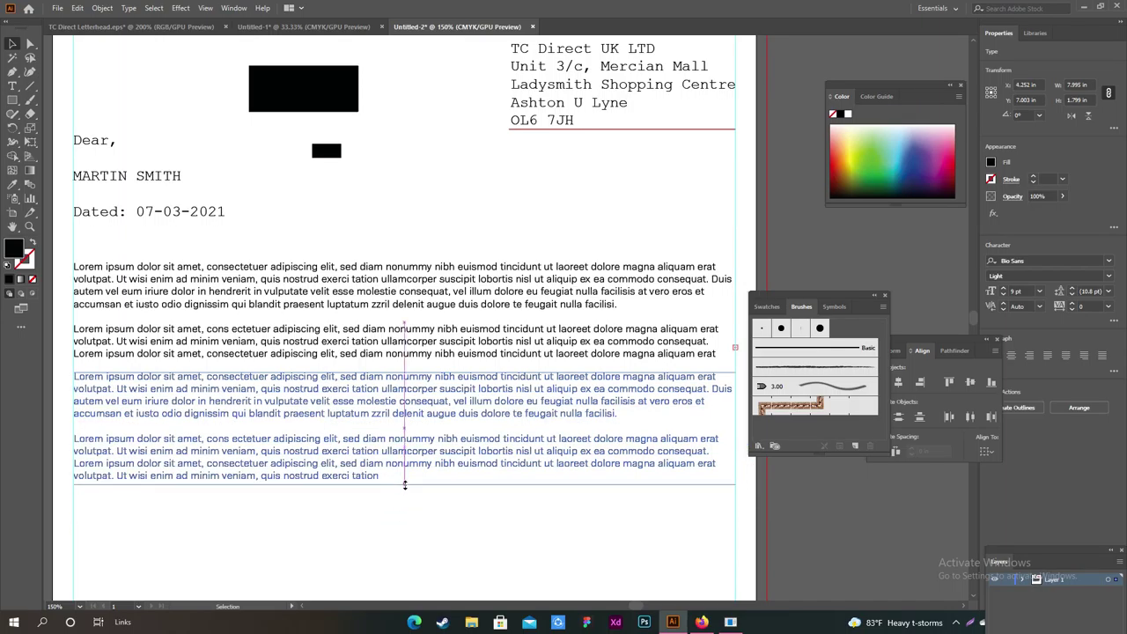
click(443, 206)
key(ctrl+0)
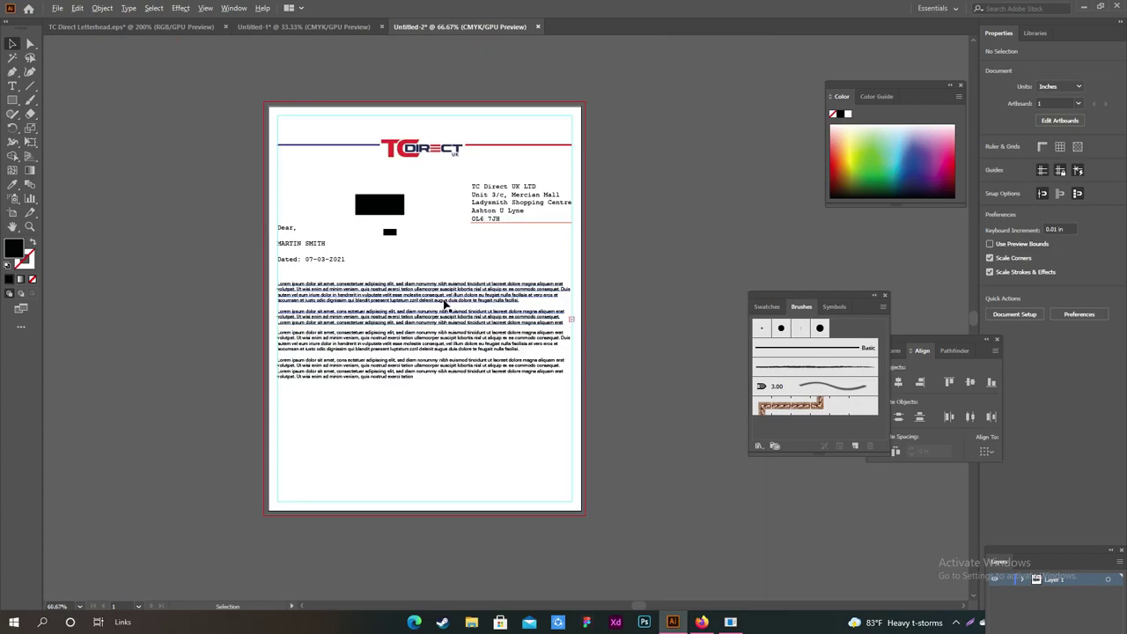
scroll(439, 354, up, 1)
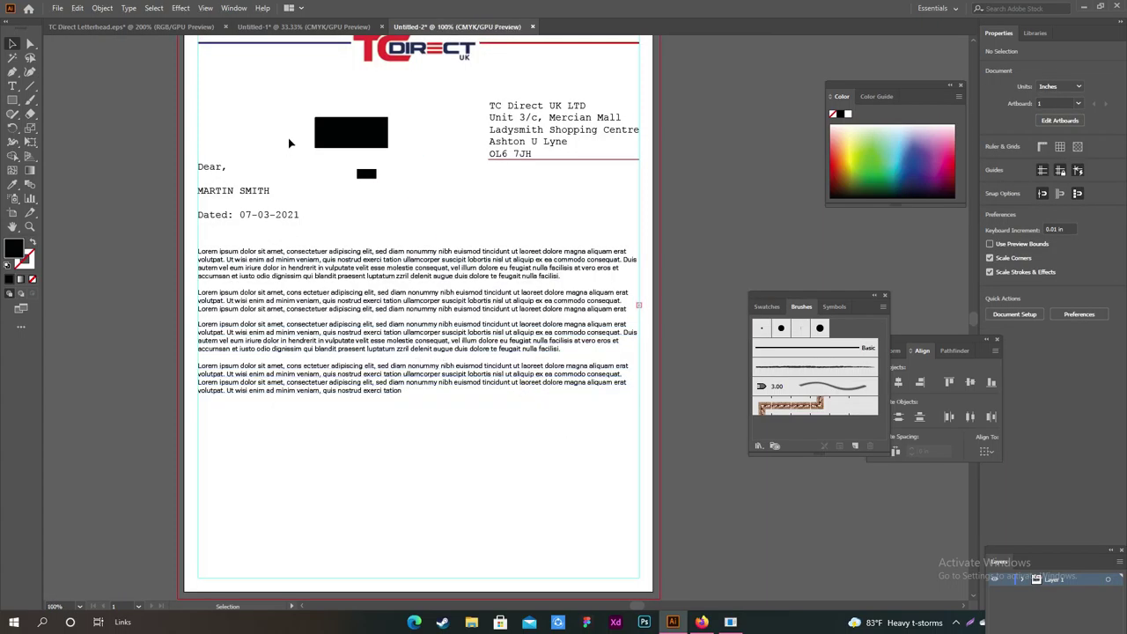
click(283, 29)
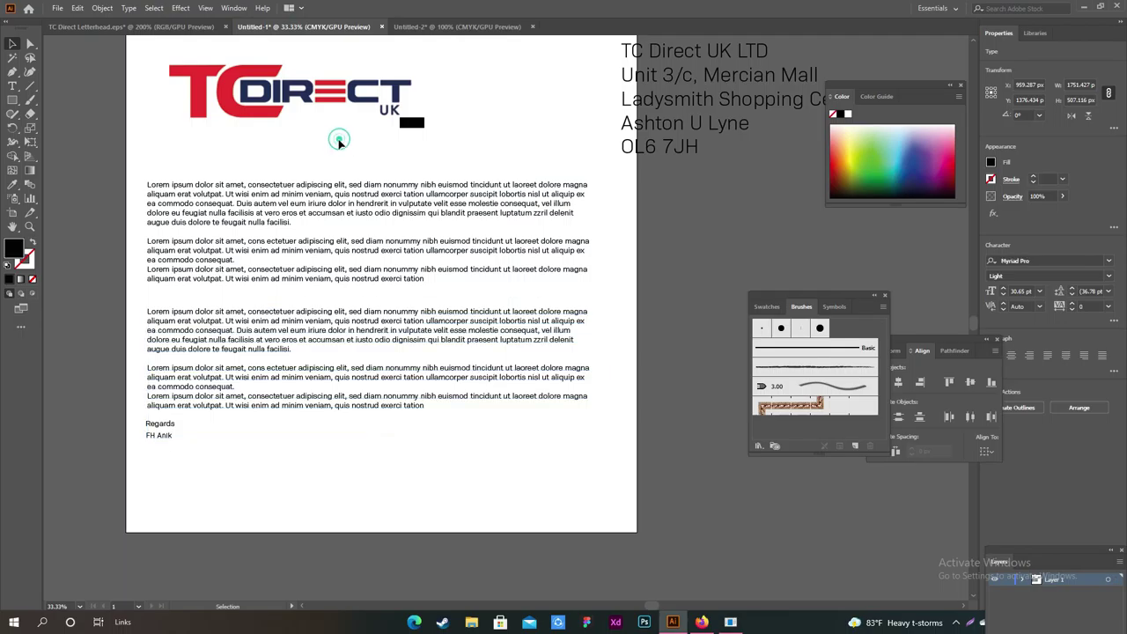
click(176, 27)
key(ctrl+0)
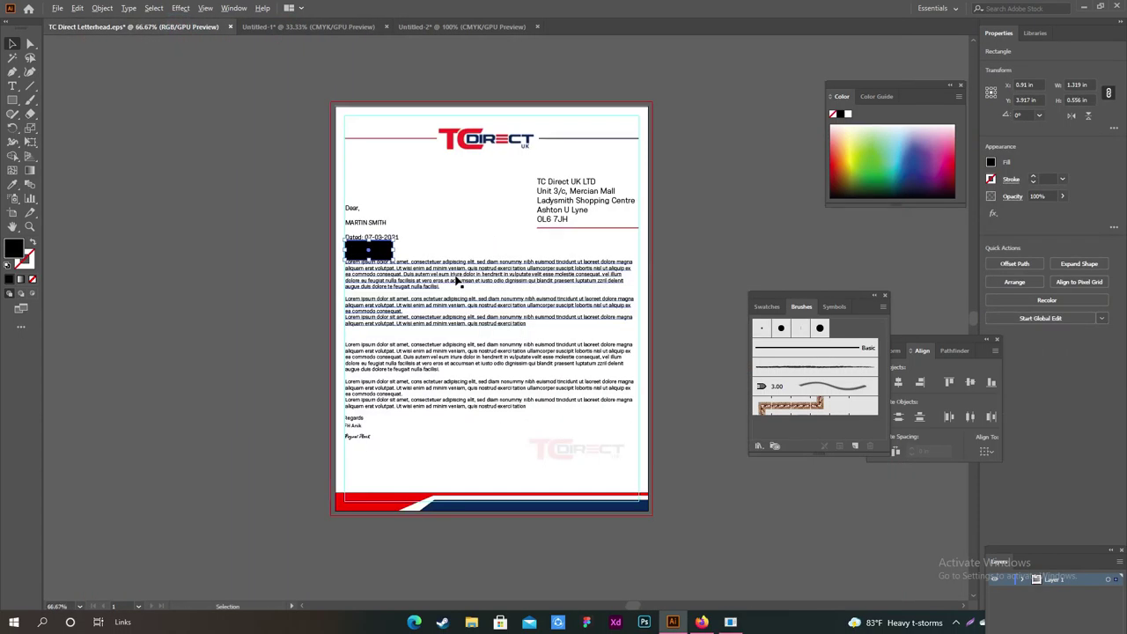
click(416, 26)
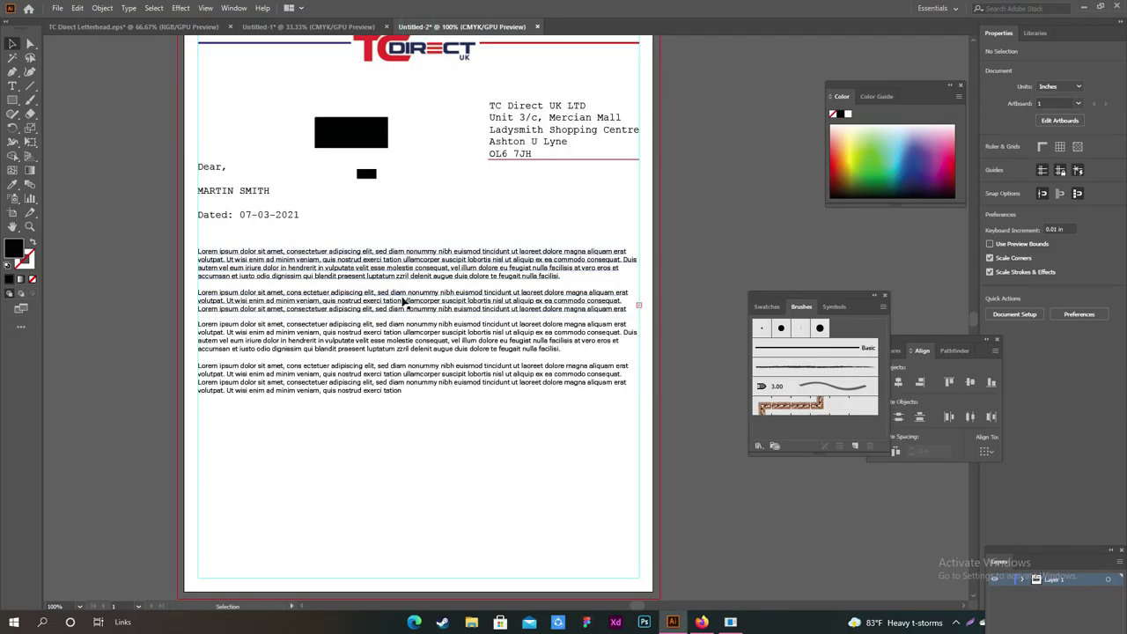
Add two blank lines in the lower text frame and lengthen it to reveal overflow
click(398, 343)
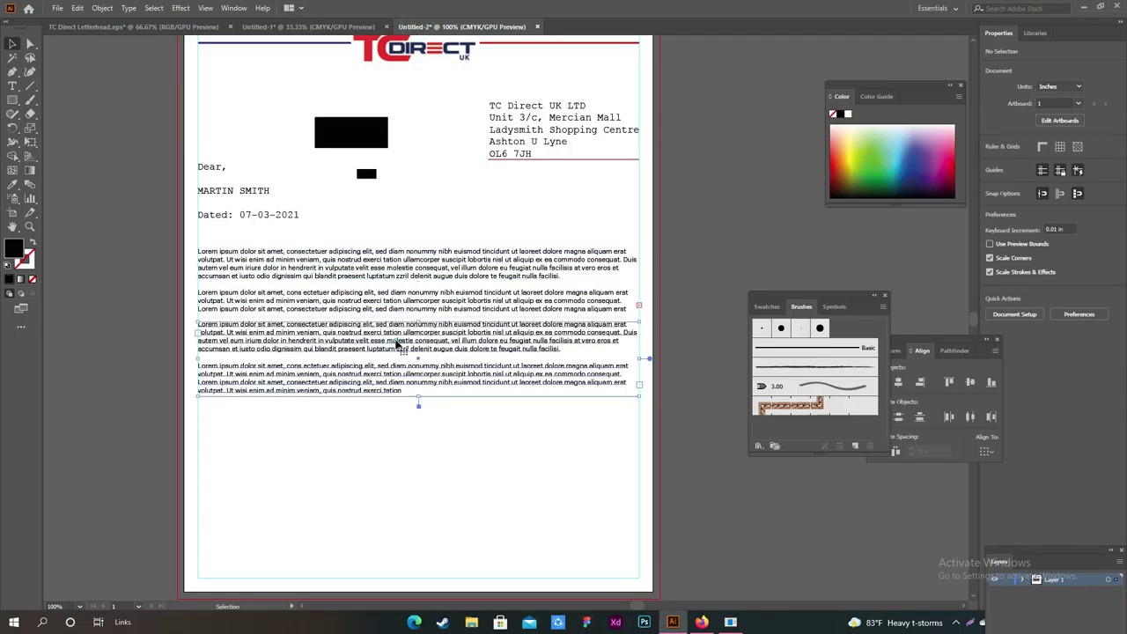
scroll(449, 348, up, 1)
double_click(618, 355)
key(Return)
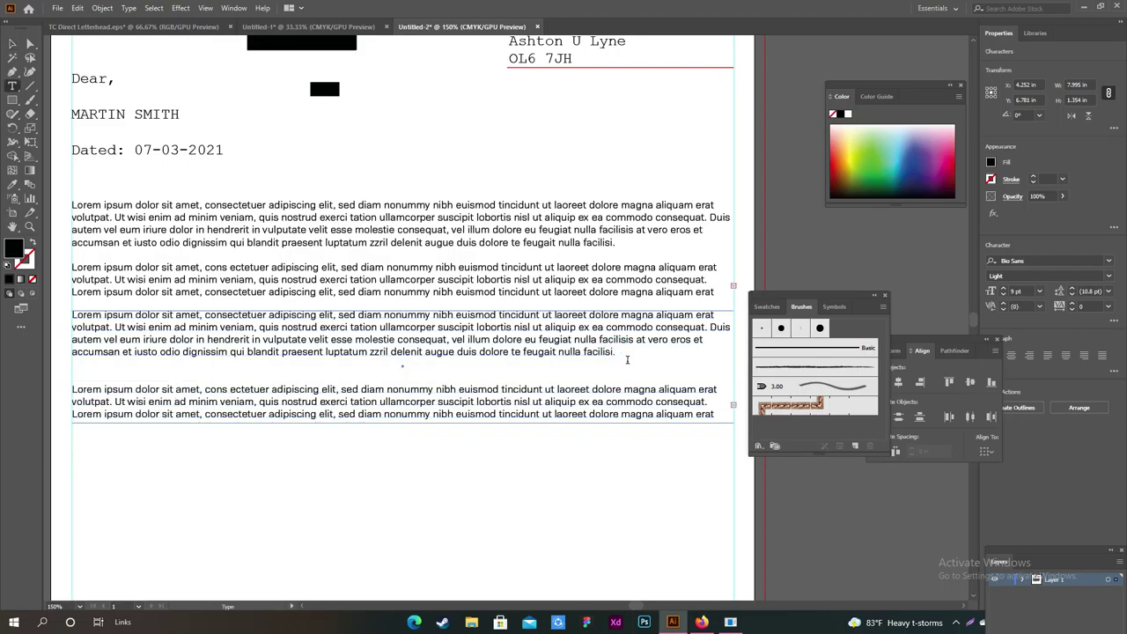
key(Return)
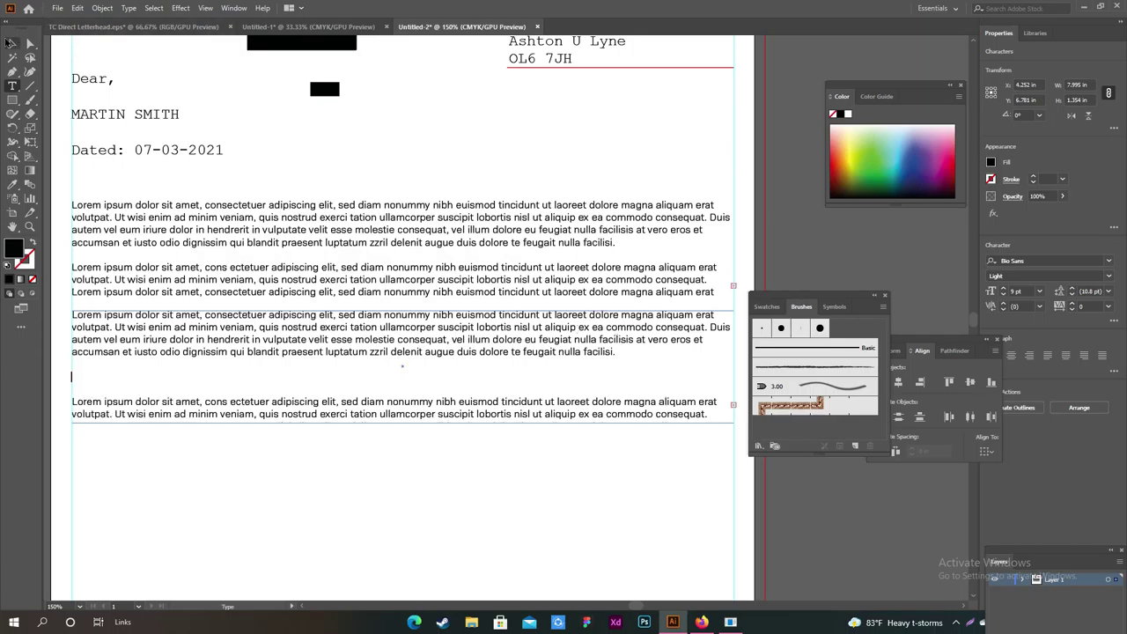
click(11, 42)
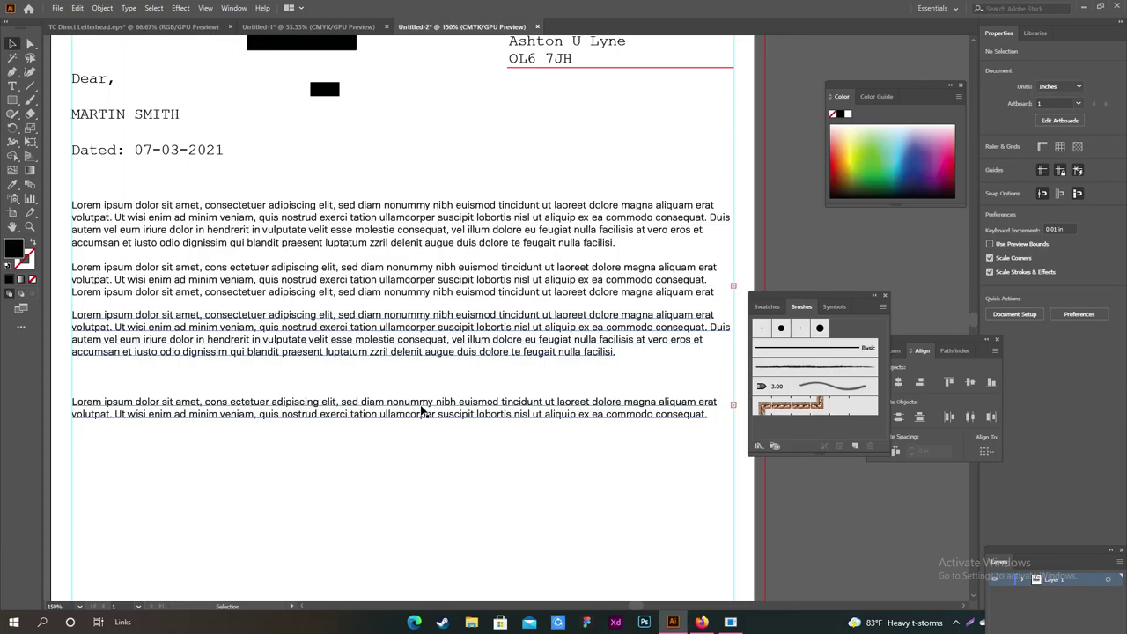
mouse_move(403, 427)
mouse_down()
mouse_move(400, 472)
mouse_move(401, 448)
mouse_up()
Add two blank lines after the first body paragraph
double_click(614, 244)
key(Return)
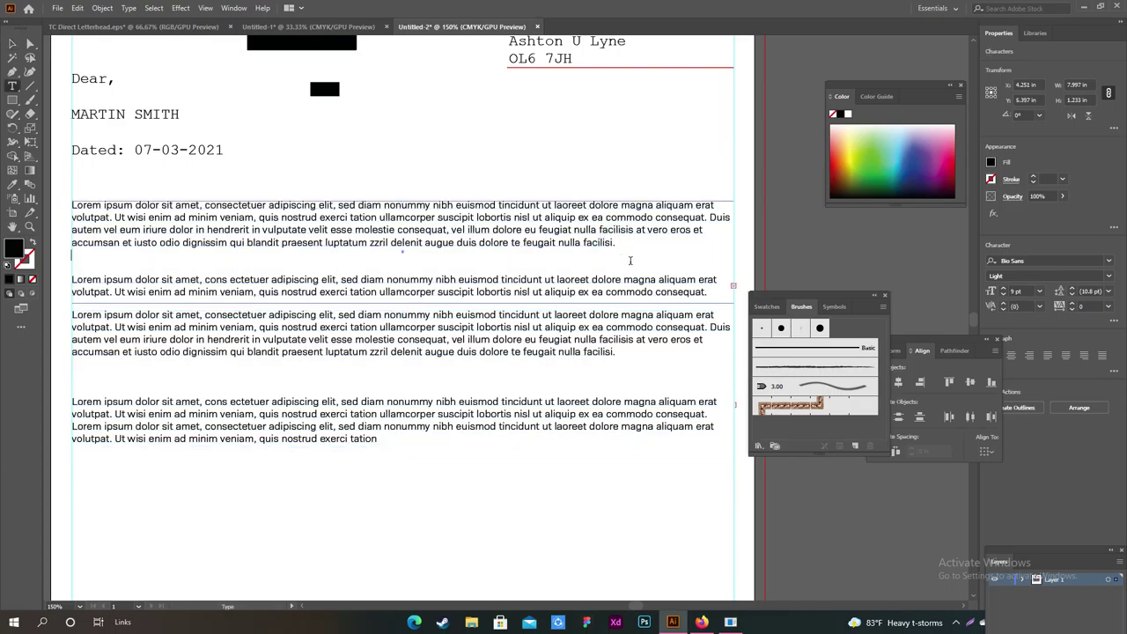
key(Return)
key(Escape)
drag(403, 302, 403, 300)
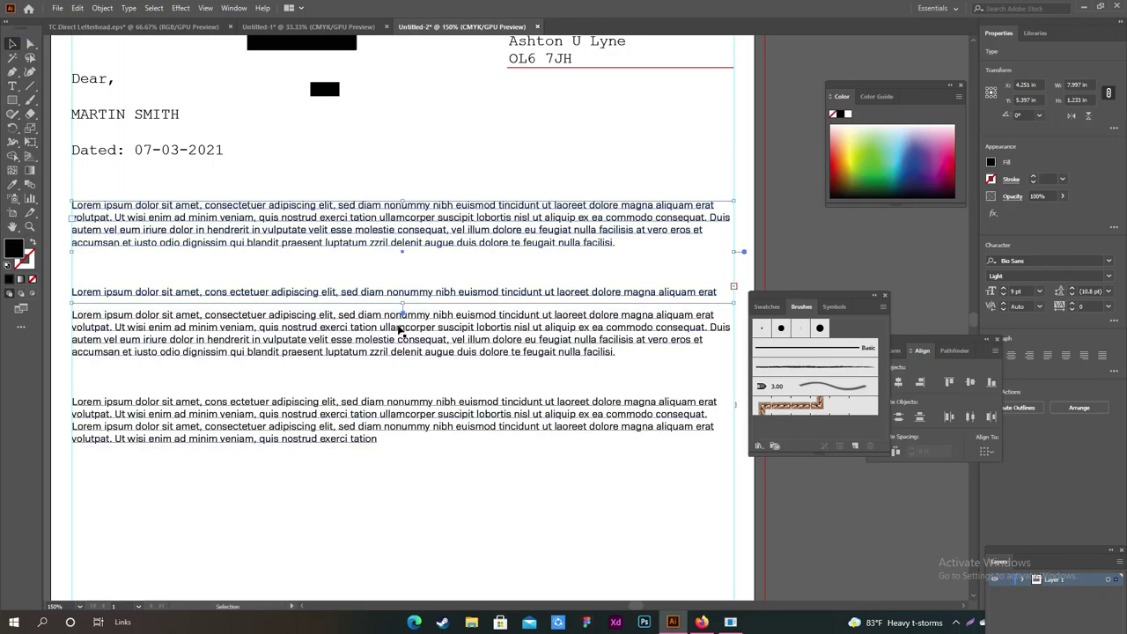
Lengthen the second paragraph's frame until all four lines show
drag(403, 302, 403, 333)
click(400, 300)
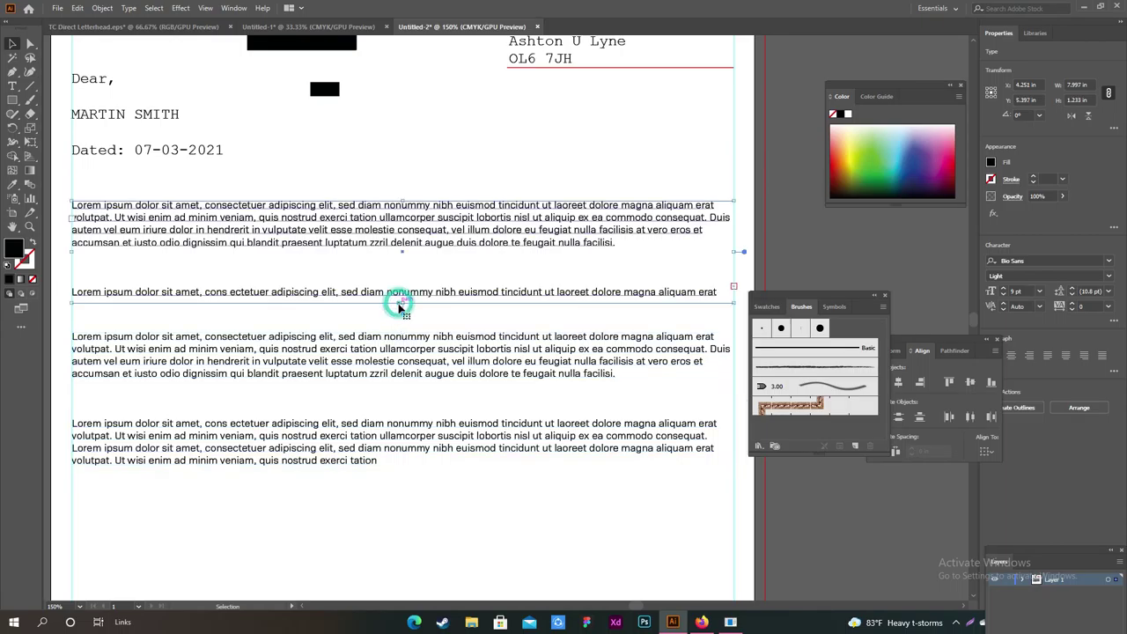
click(400, 300)
drag(403, 302, 403, 315)
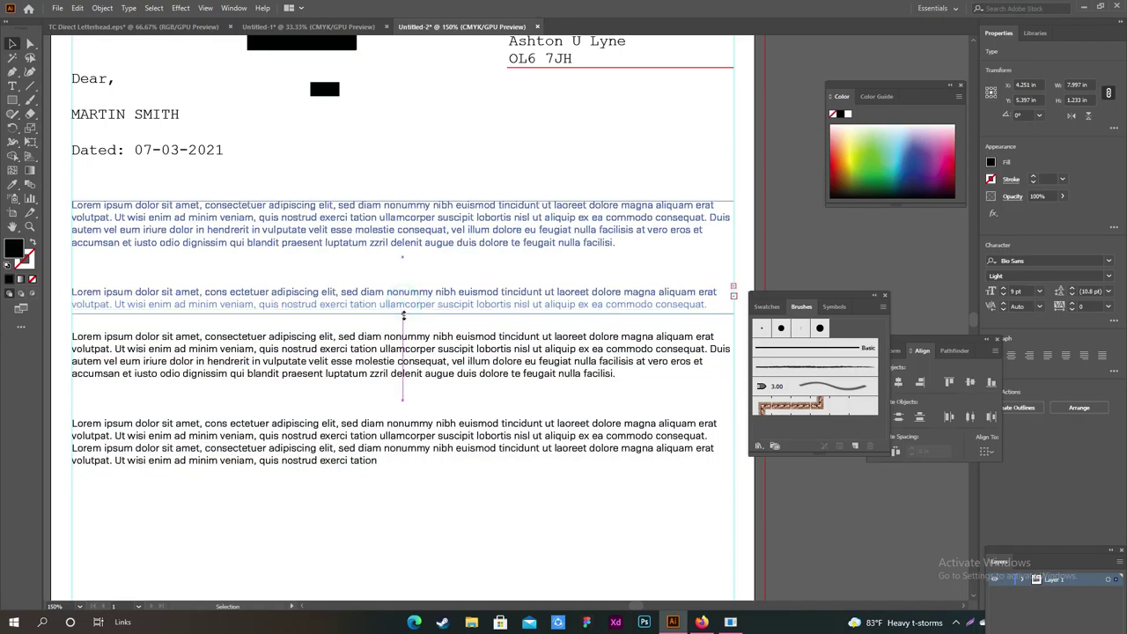
drag(404, 315, 410, 322)
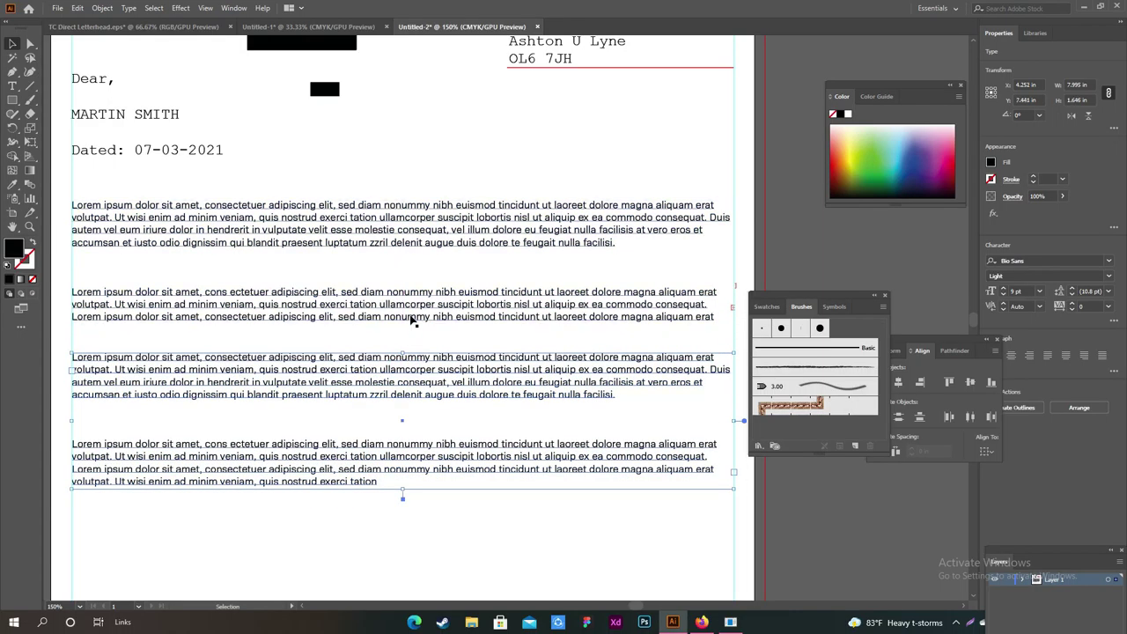
click(403, 323)
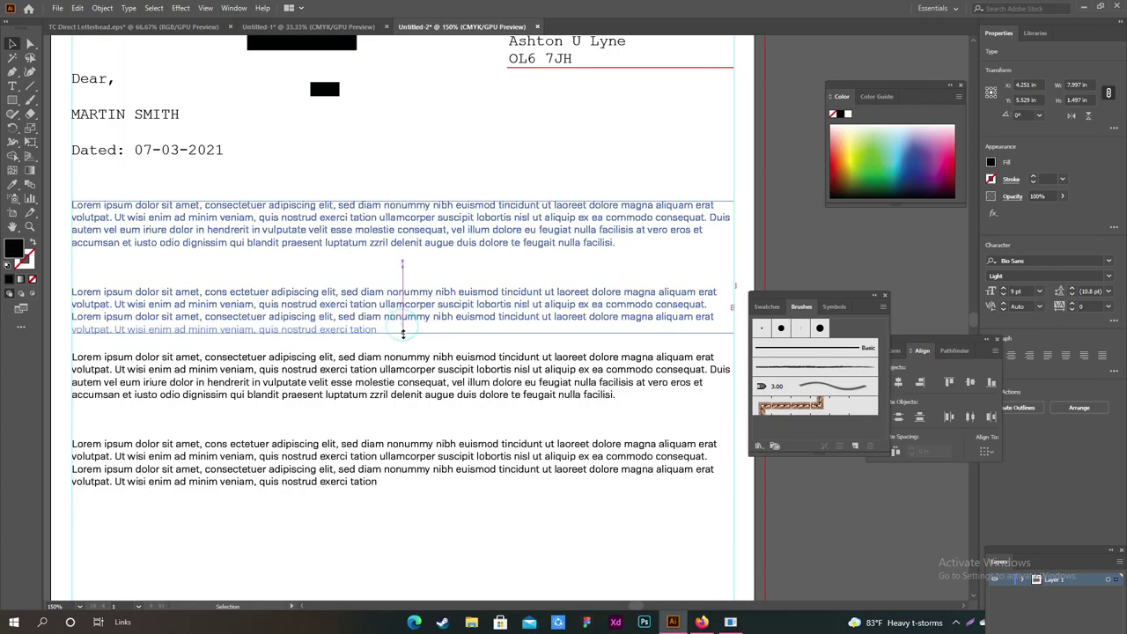
drag(404, 325, 403, 336)
click(402, 171)
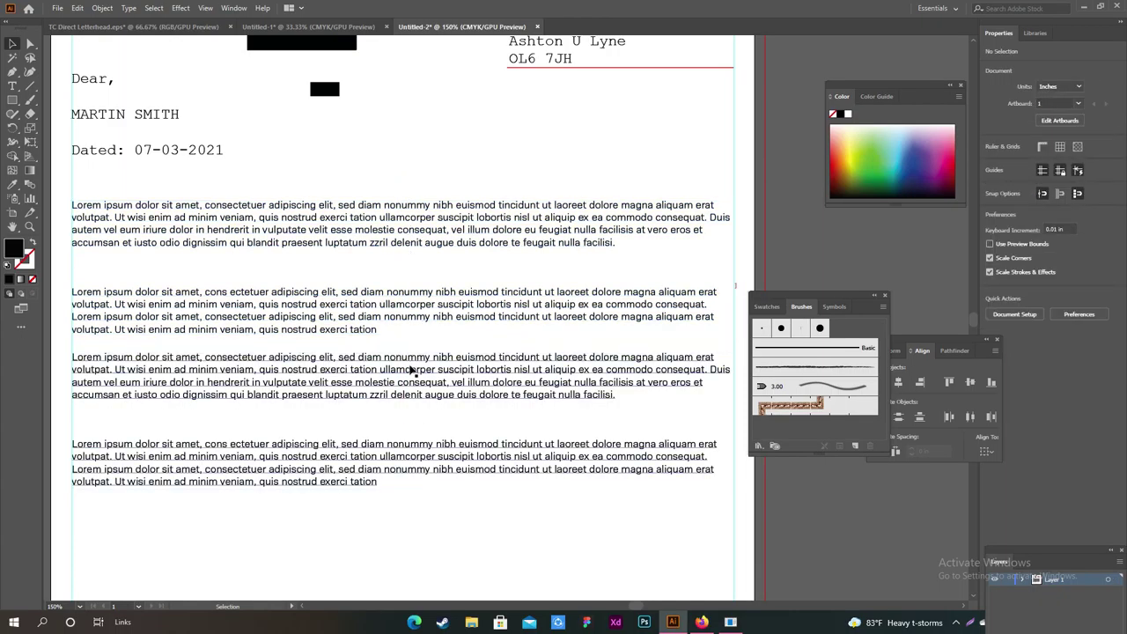
Push the lower paragraphs further down and move the black rectangle beside the second paragraph
drag(411, 371, 411, 379)
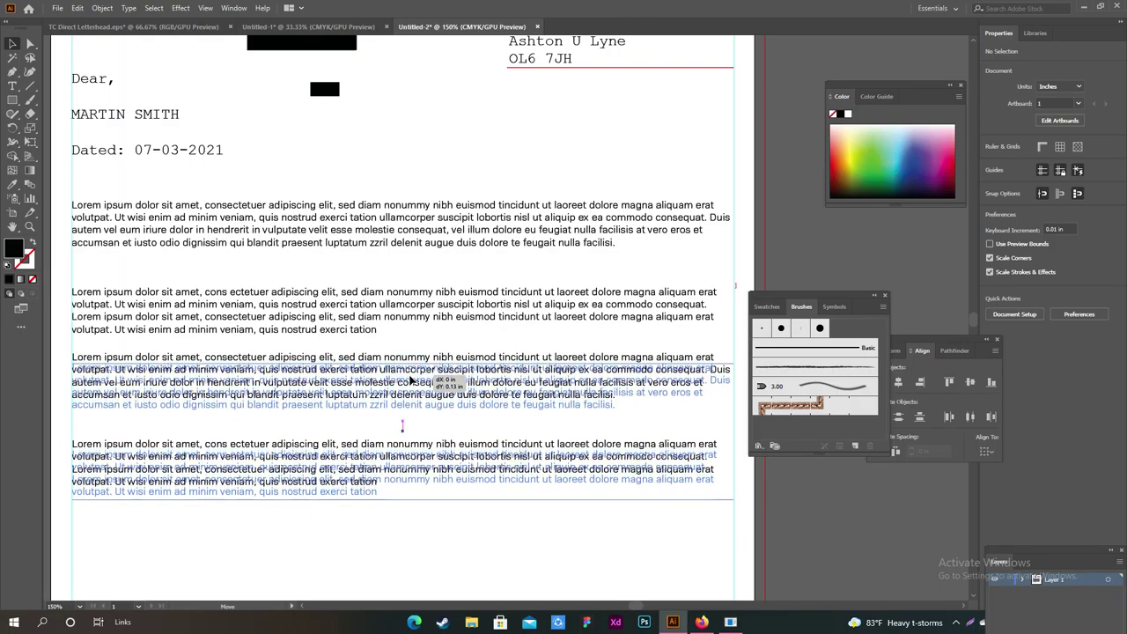
drag(411, 379, 410, 385)
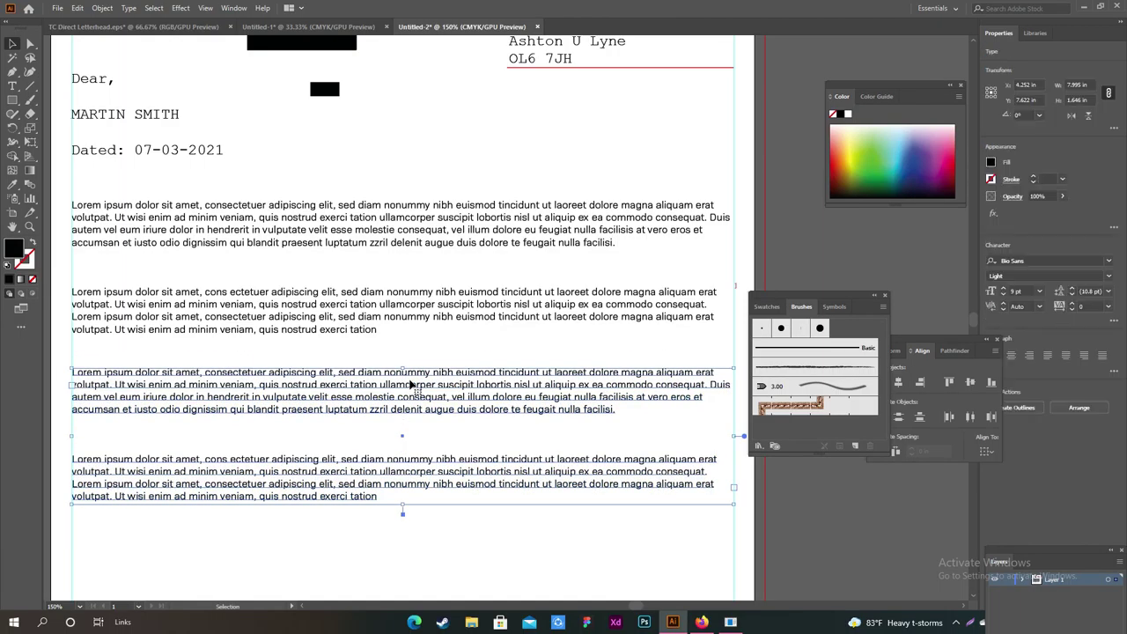
click(384, 161)
drag(324, 45, 147, 285)
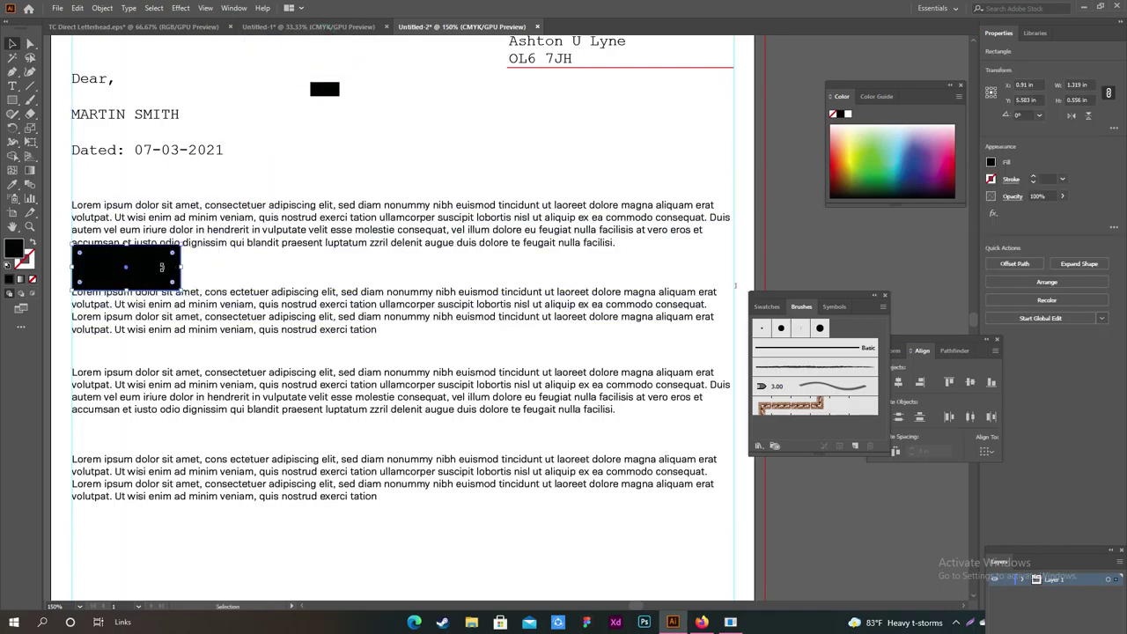
Draw a 0.833 × 0.514 in crimson-filled rectangle at the left margin below the first paragraph
click(161, 272)
scroll(121, 239, up, 1)
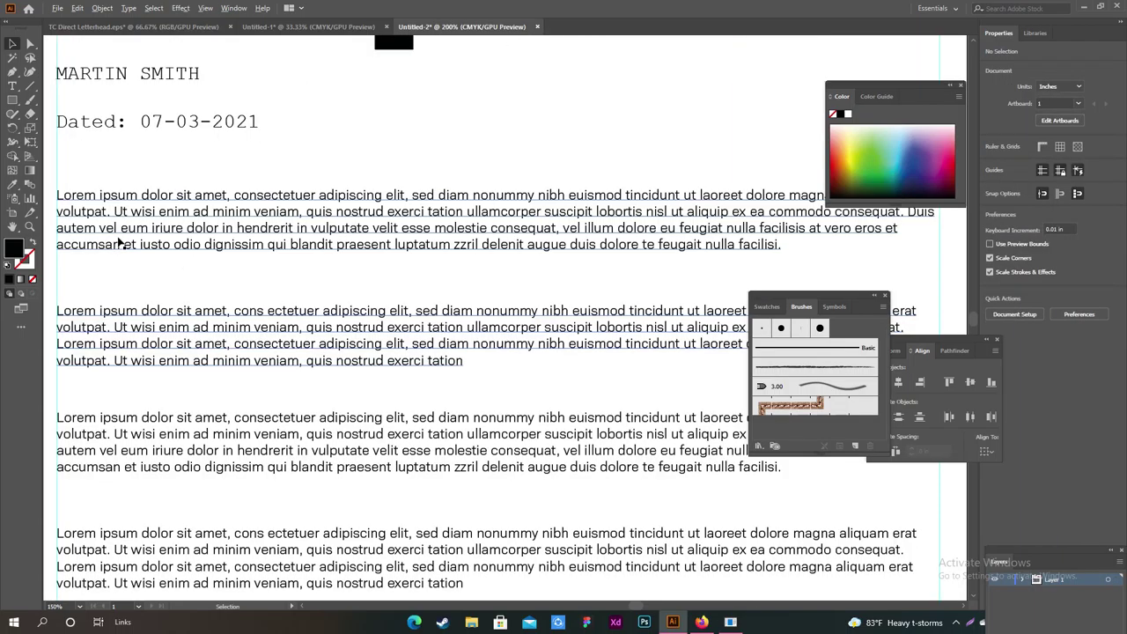
scroll(113, 227, left, 1)
scroll(129, 247, up, 1)
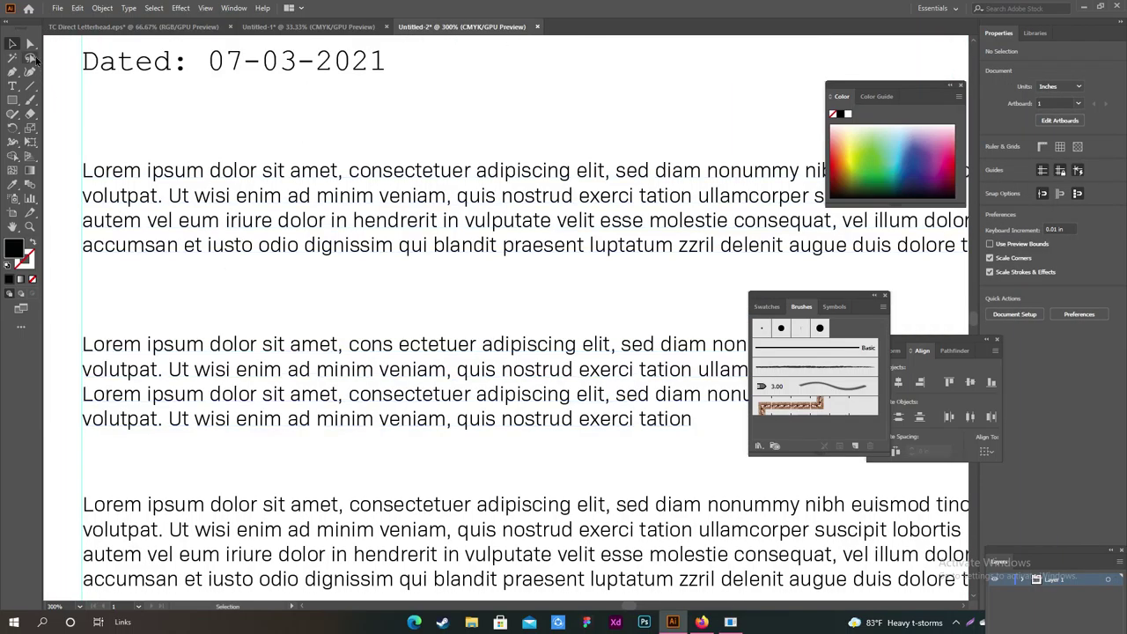
click(13, 100)
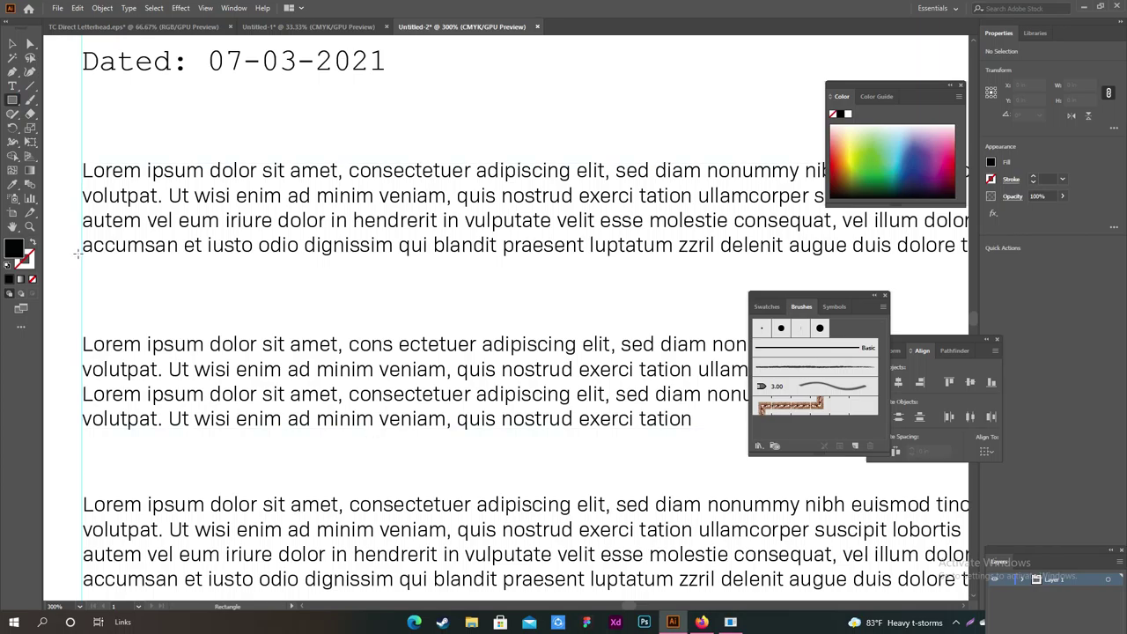
drag(79, 252, 221, 337)
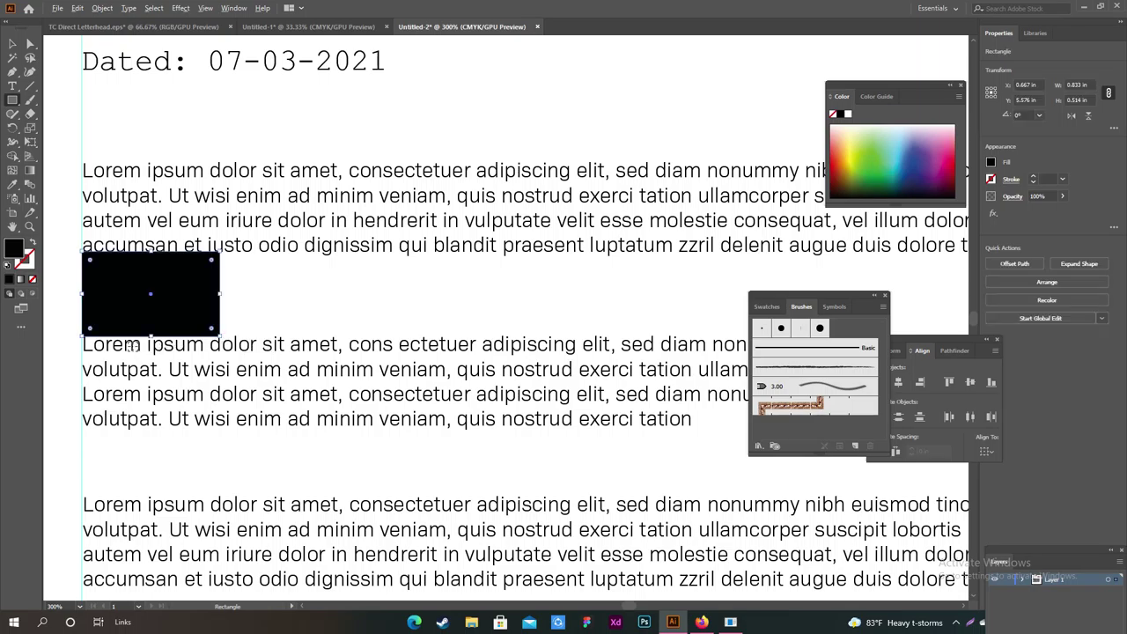
scroll(132, 350, up, 3)
scroll(129, 346, down, 2)
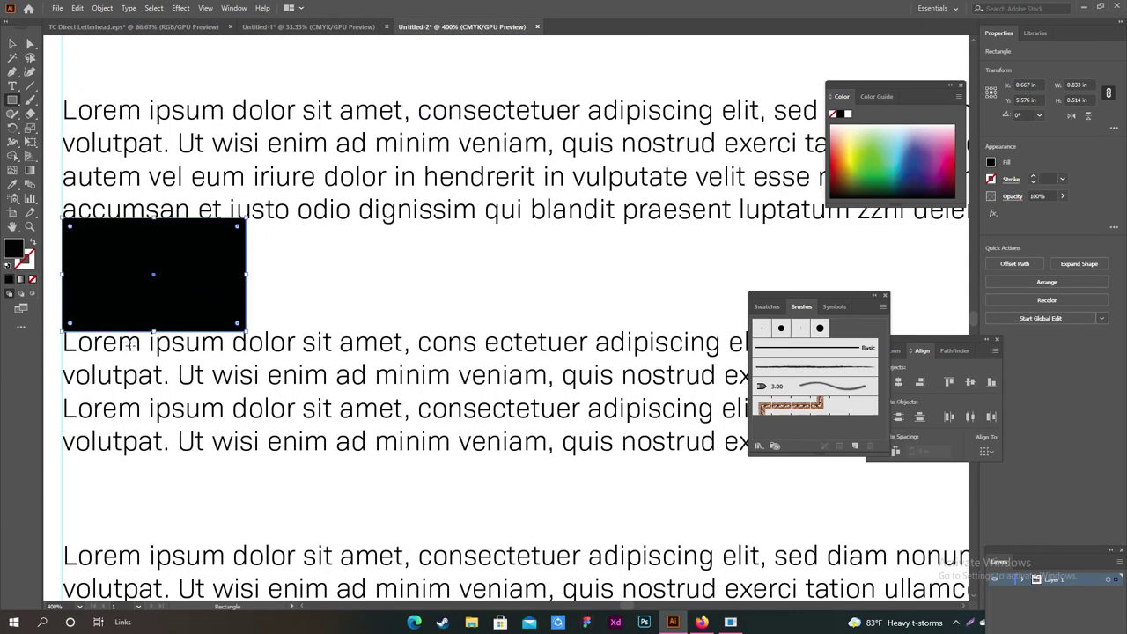
scroll(264, 264, left, 2)
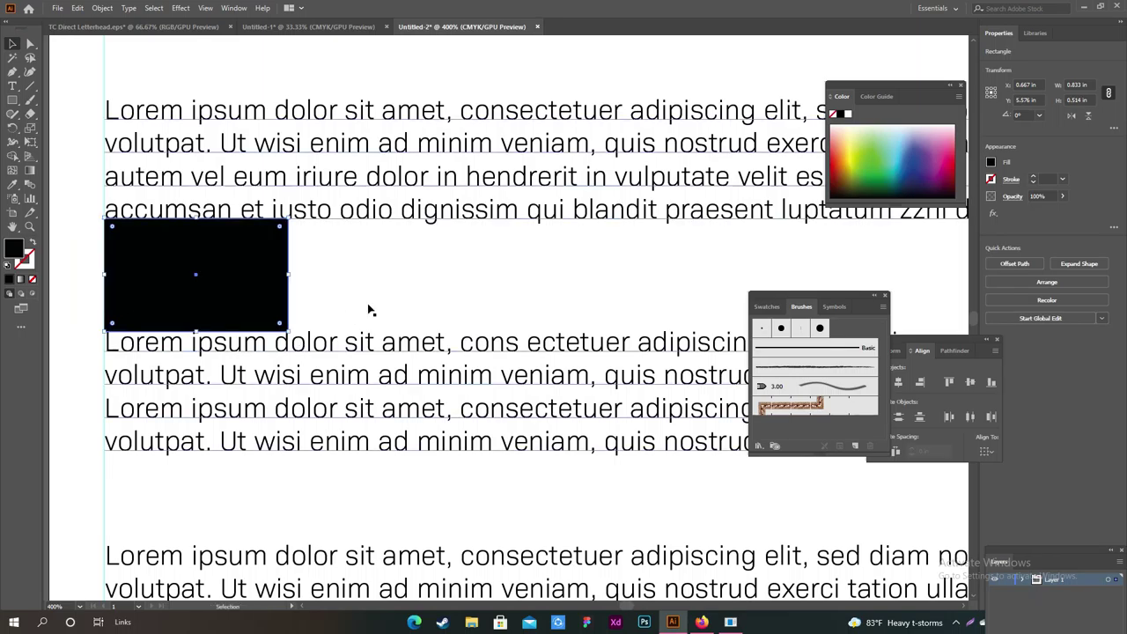
click(947, 164)
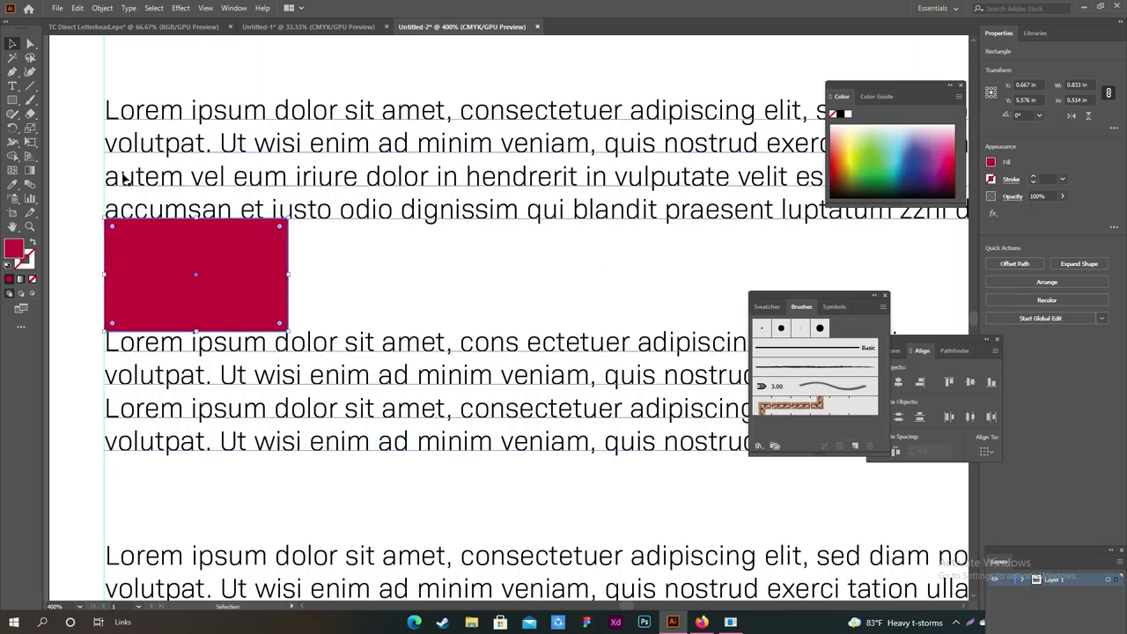
click(174, 73)
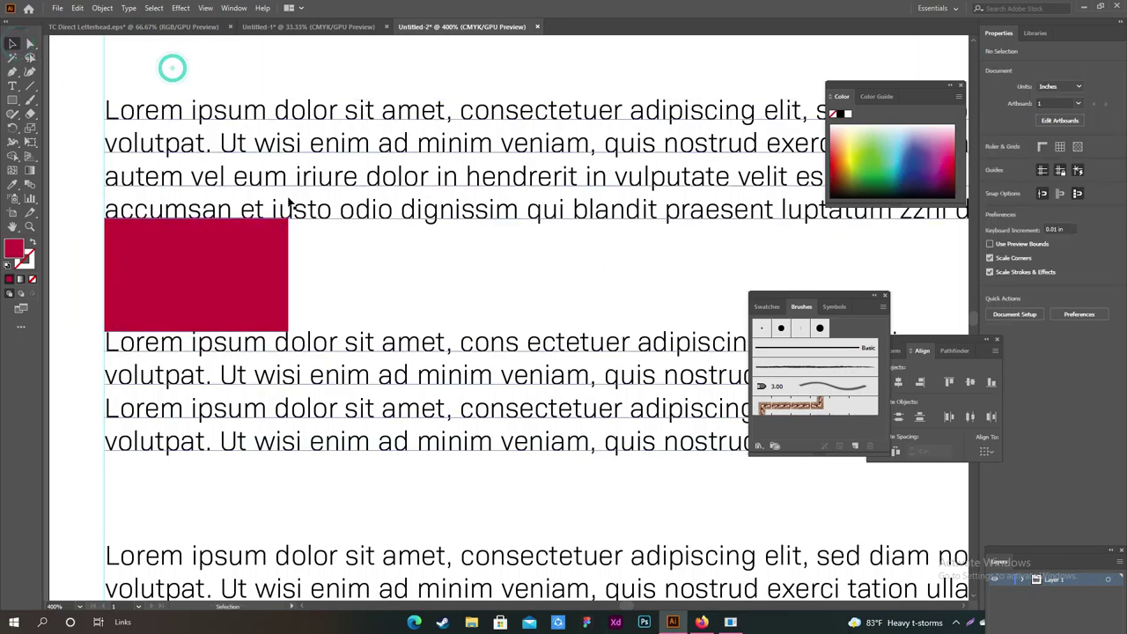
Use the red rectangle as a spacer to push the third paragraph down
scroll(291, 265, down, 1)
drag(228, 210, 230, 440)
scroll(402, 244, down, 2)
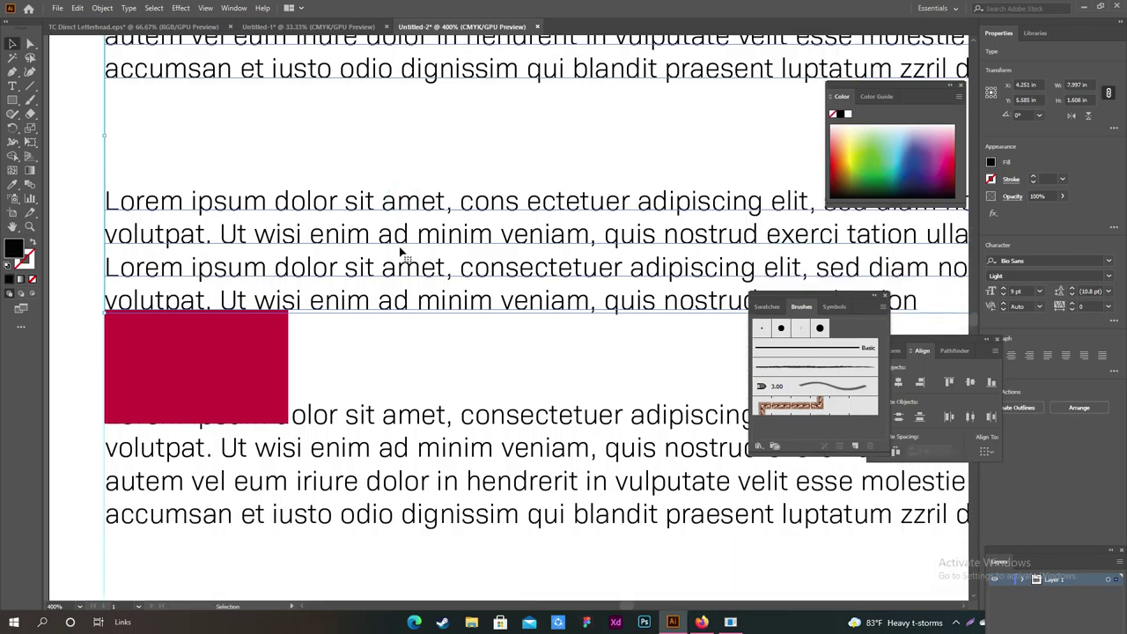
scroll(373, 301, down, 1)
scroll(339, 298, down, 1)
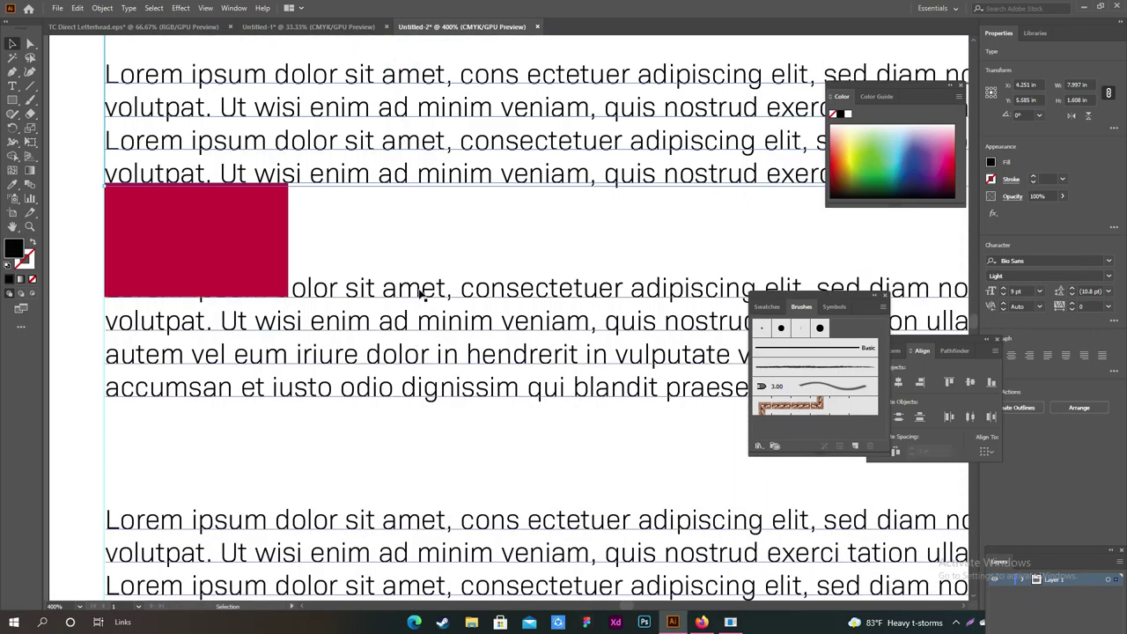
drag(422, 294, 421, 314)
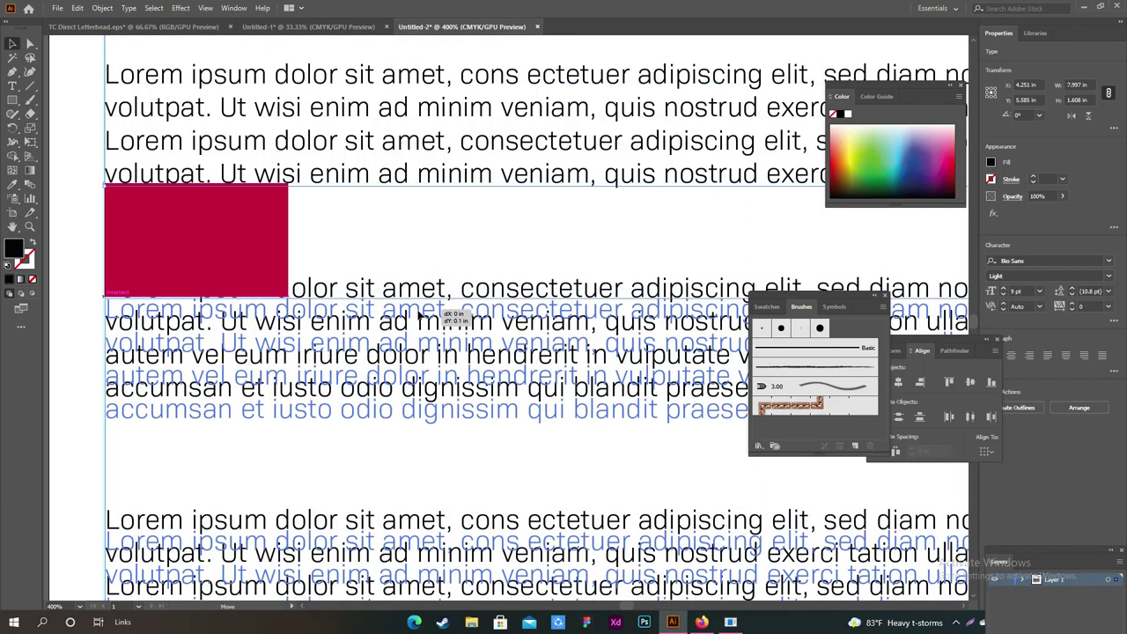
drag(421, 315, 424, 319)
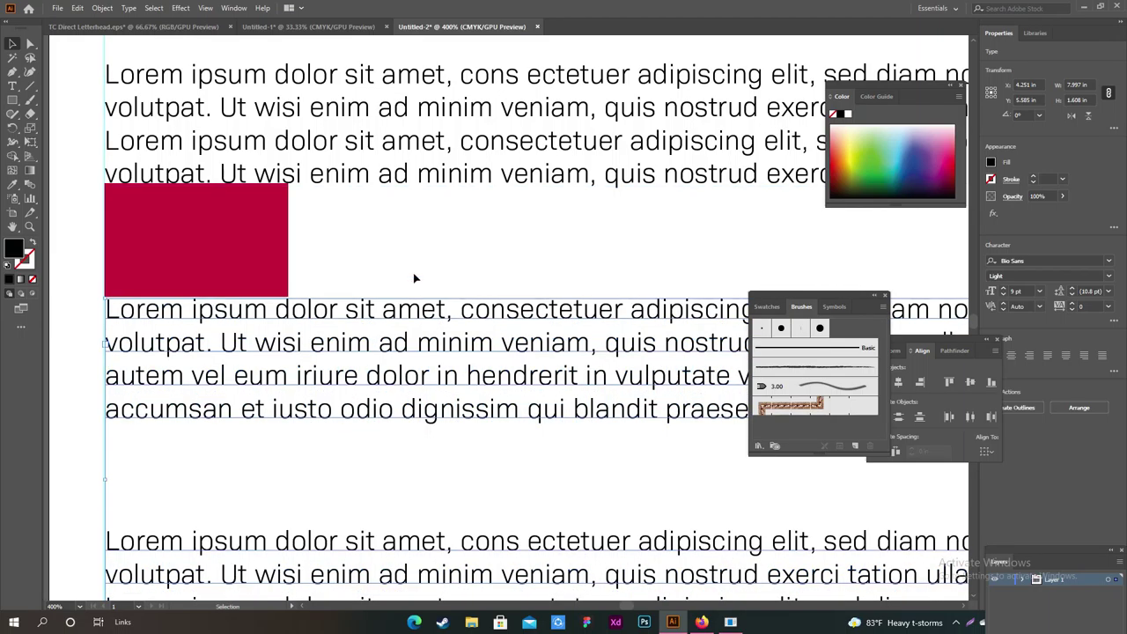
click(410, 254)
Drag the red spacer rectangle away from the paragraphs
key(ctrl+1)
scroll(489, 343, right, 3)
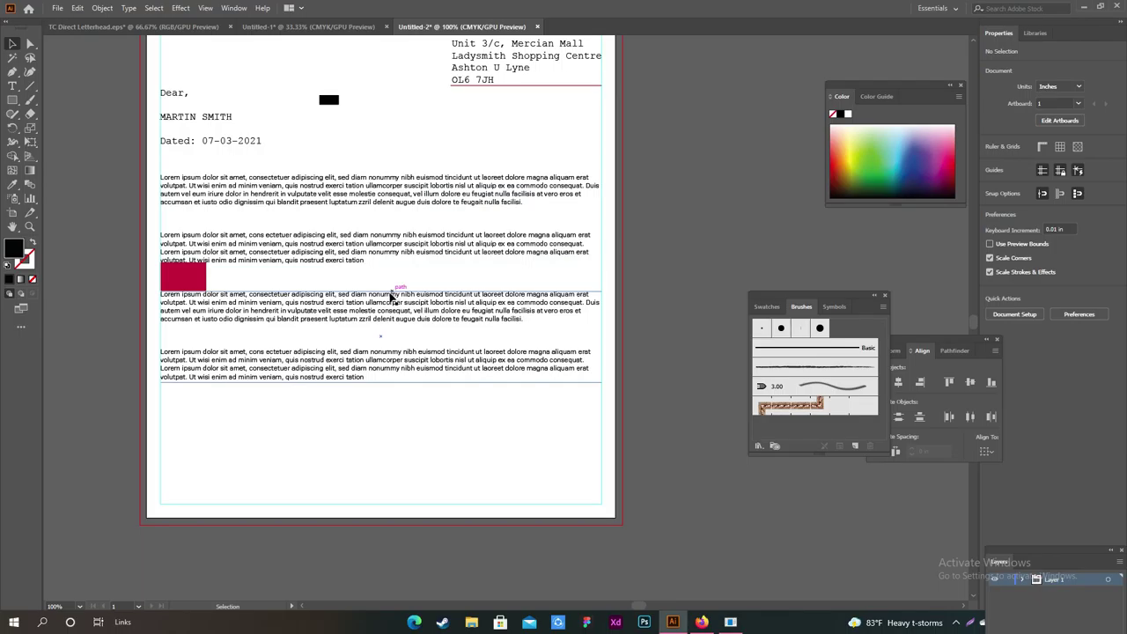
scroll(405, 290, up, 1)
mouse_move(179, 317)
mouse_down()
mouse_move(330, 270)
mouse_move(366, 132)
mouse_up()
click(372, 182)
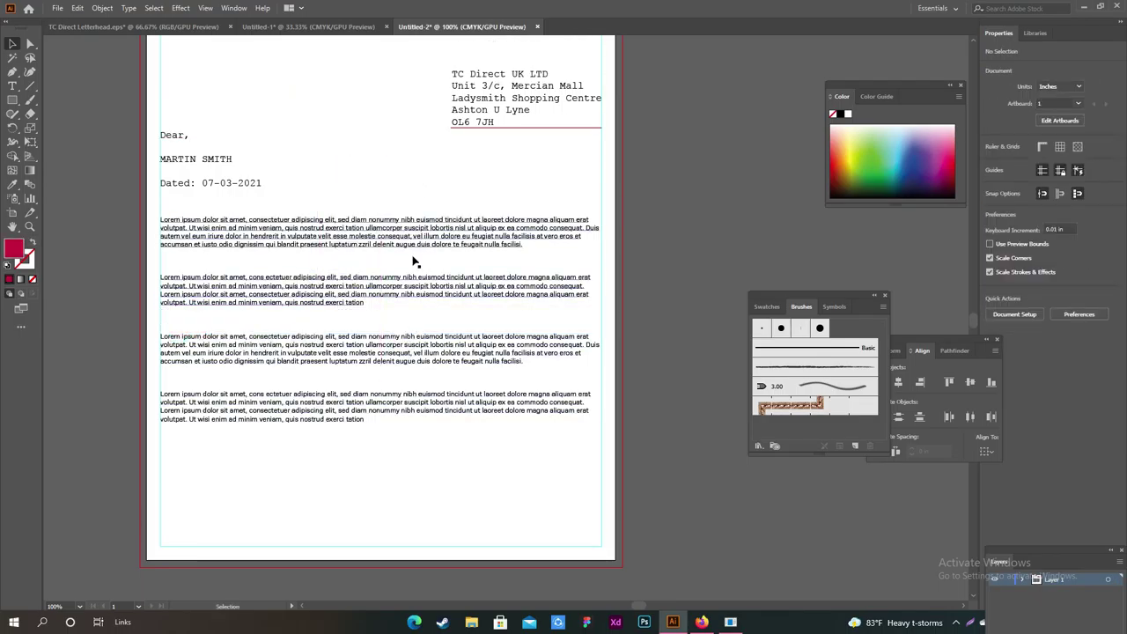
Try the recipient line's Courier New style on the paragraphs, then undo to keep sans-serif
click(355, 299)
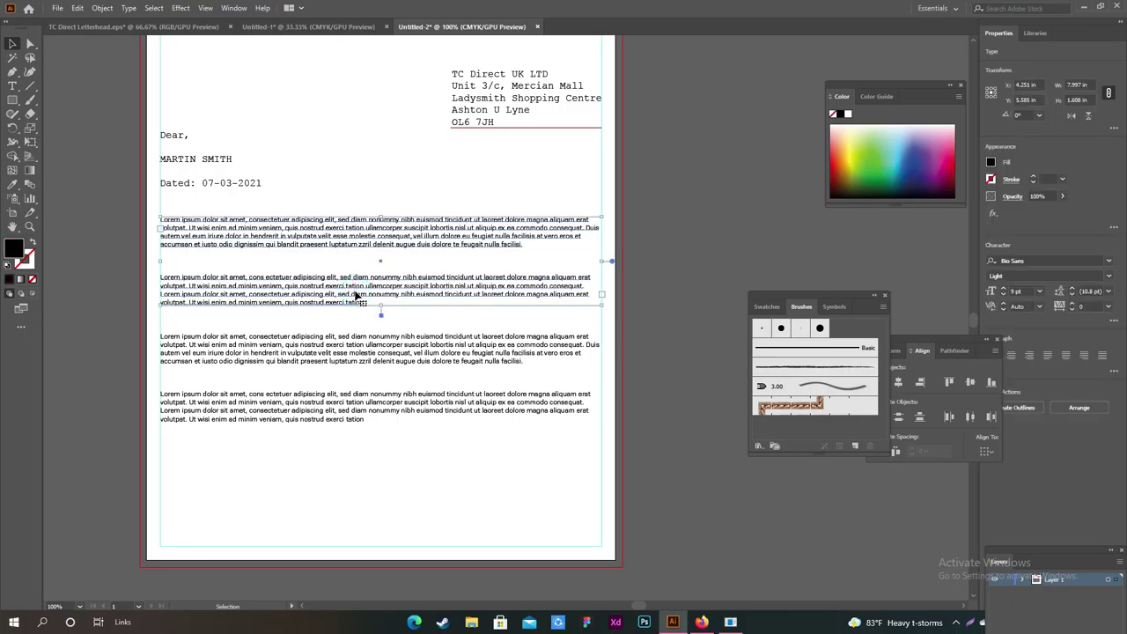
click(12, 184)
click(230, 158)
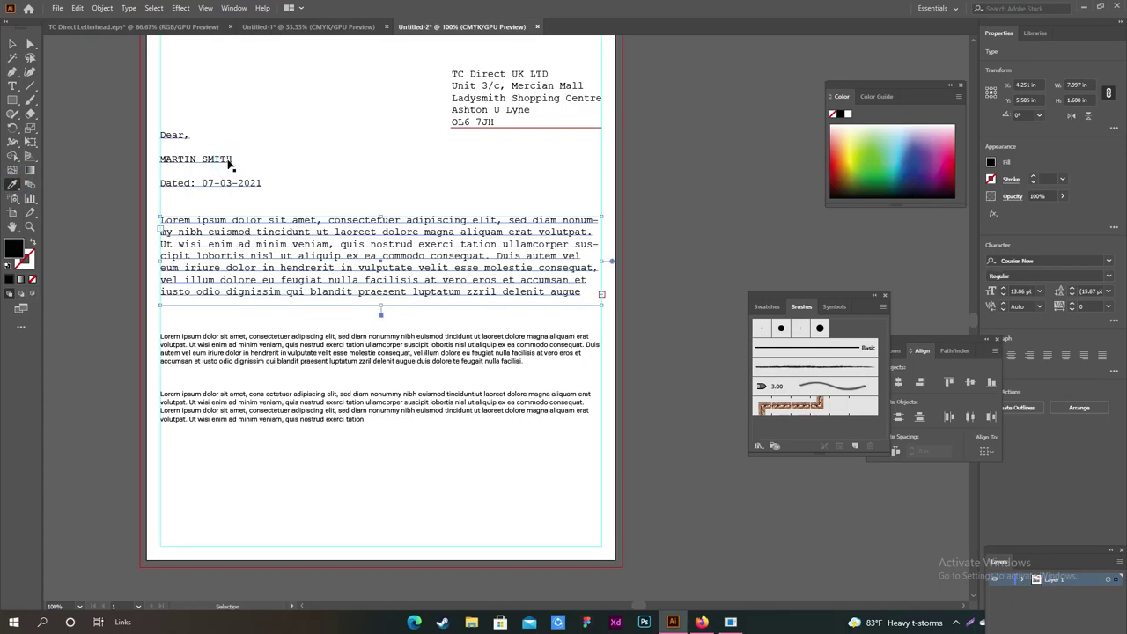
key(ctrl+z)
click(12, 43)
click(61, 86)
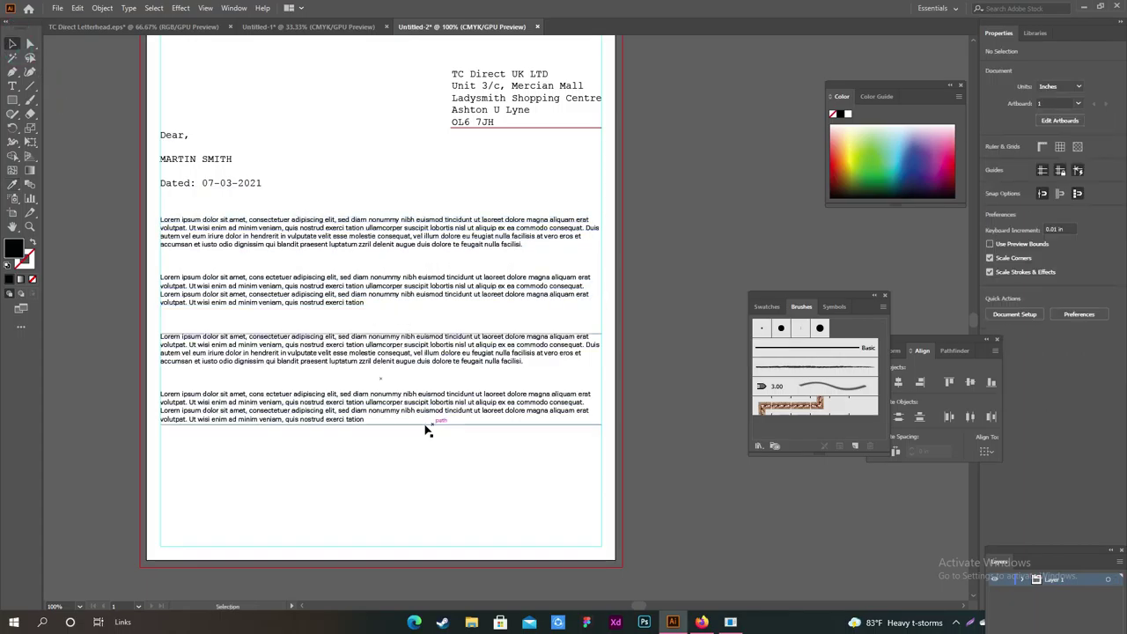
click(387, 487)
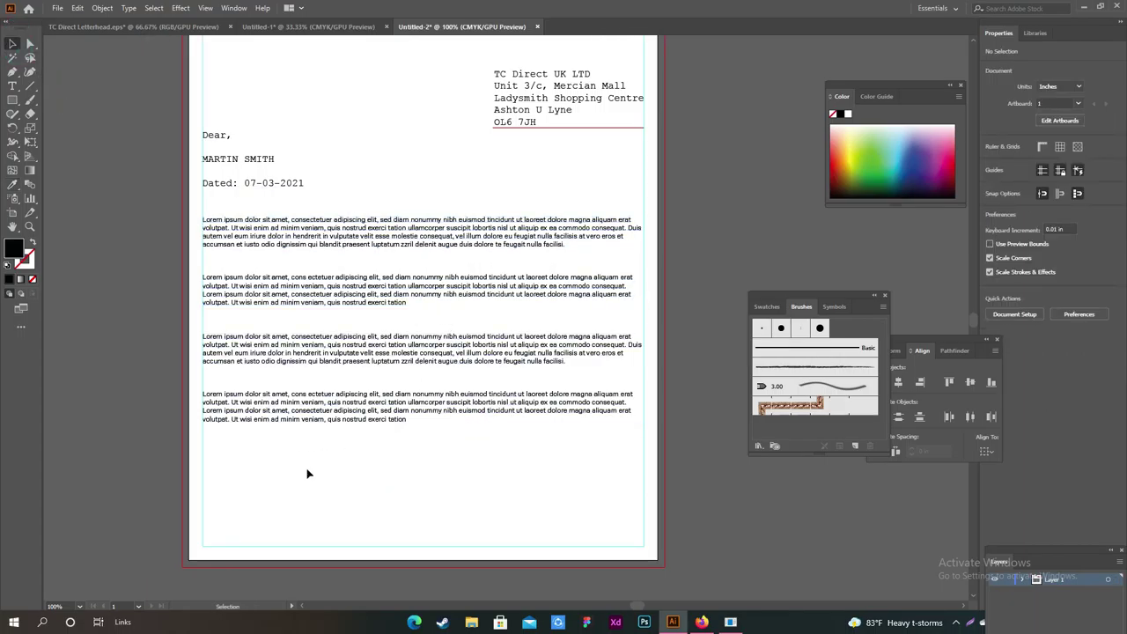
scroll(311, 444, down, 2)
scroll(311, 443, down, 3)
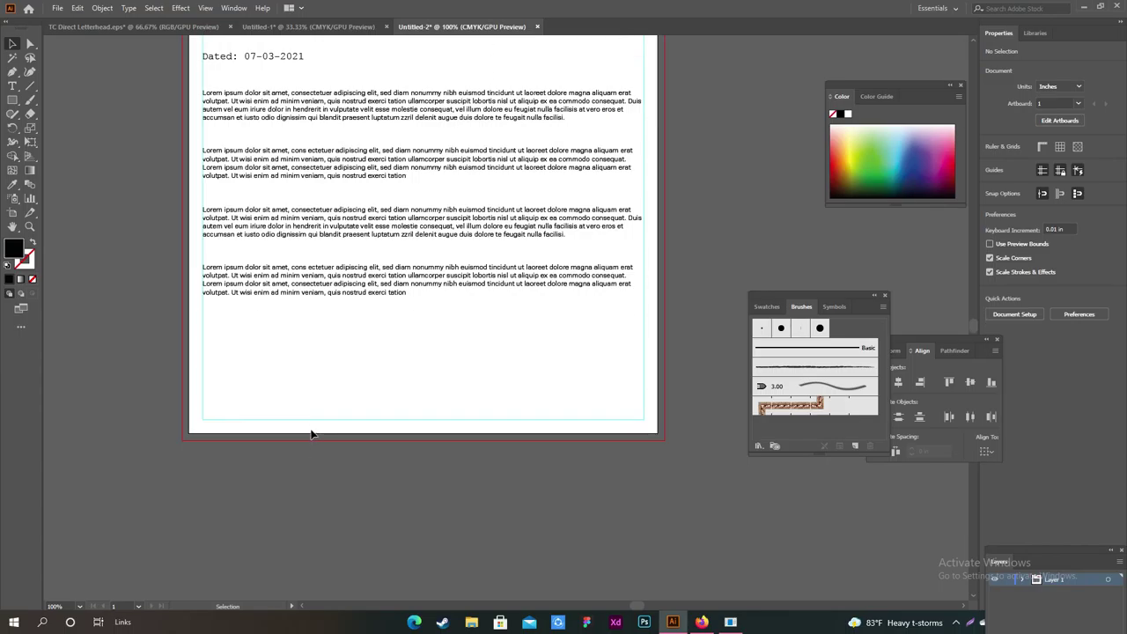
scroll(310, 432, up, 2)
In the TC Direct letterhead, move Regards and the signer's name further right and lower
click(310, 26)
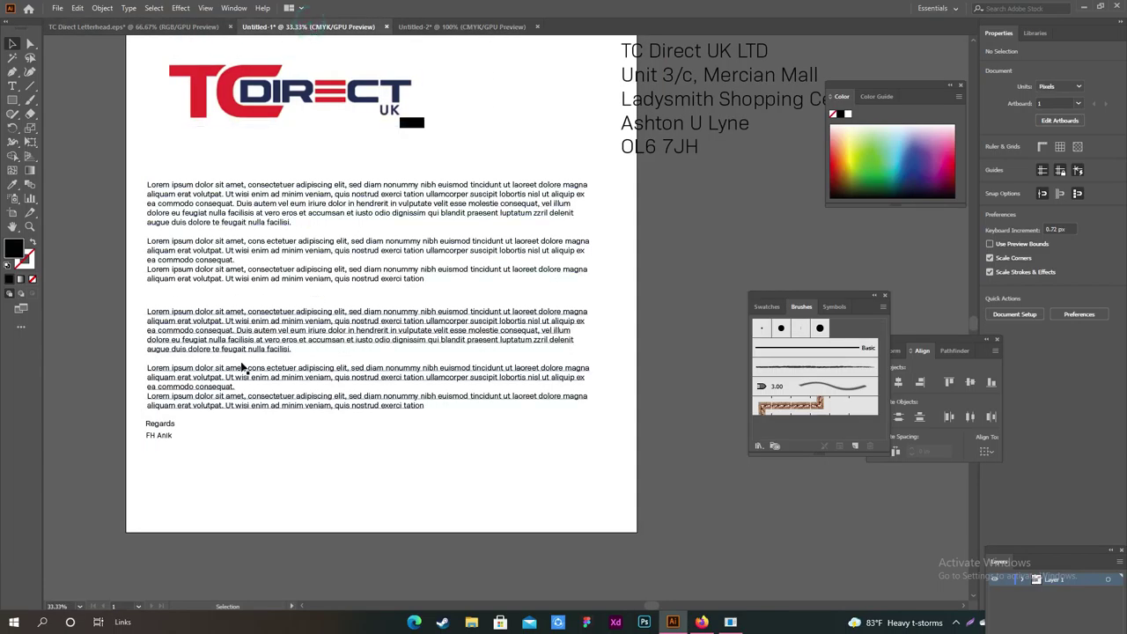
scroll(154, 473, up, 3)
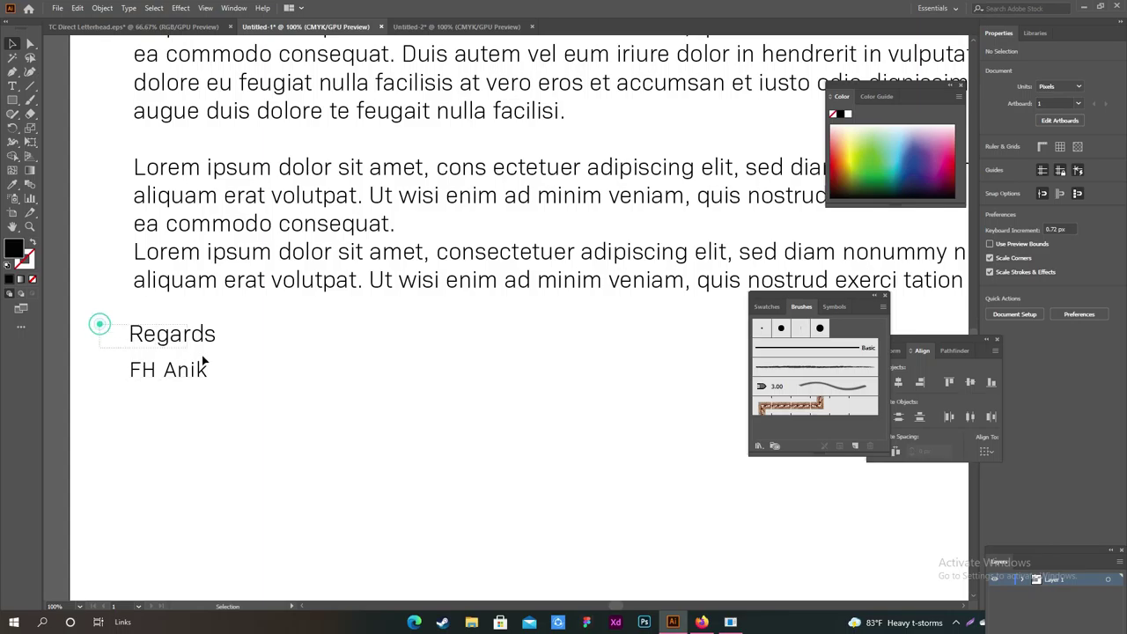
drag(101, 326, 198, 383)
click(234, 405)
drag(154, 339, 335, 392)
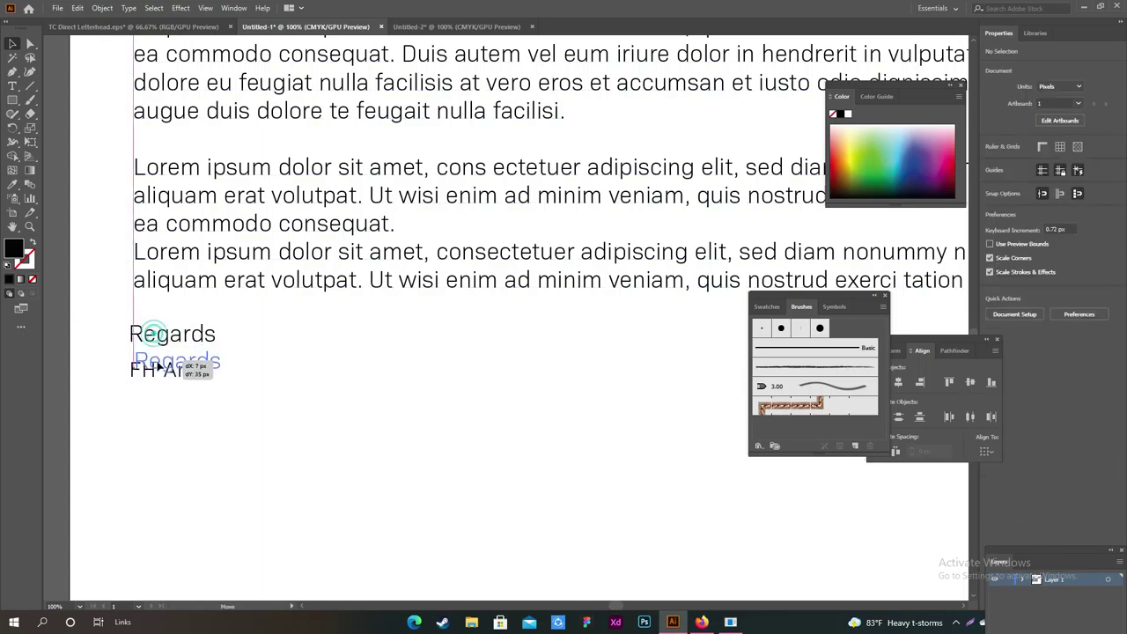
mouse_move(182, 371)
mouse_down()
mouse_move(380, 433)
mouse_move(368, 421)
mouse_up()
drag(300, 362, 423, 463)
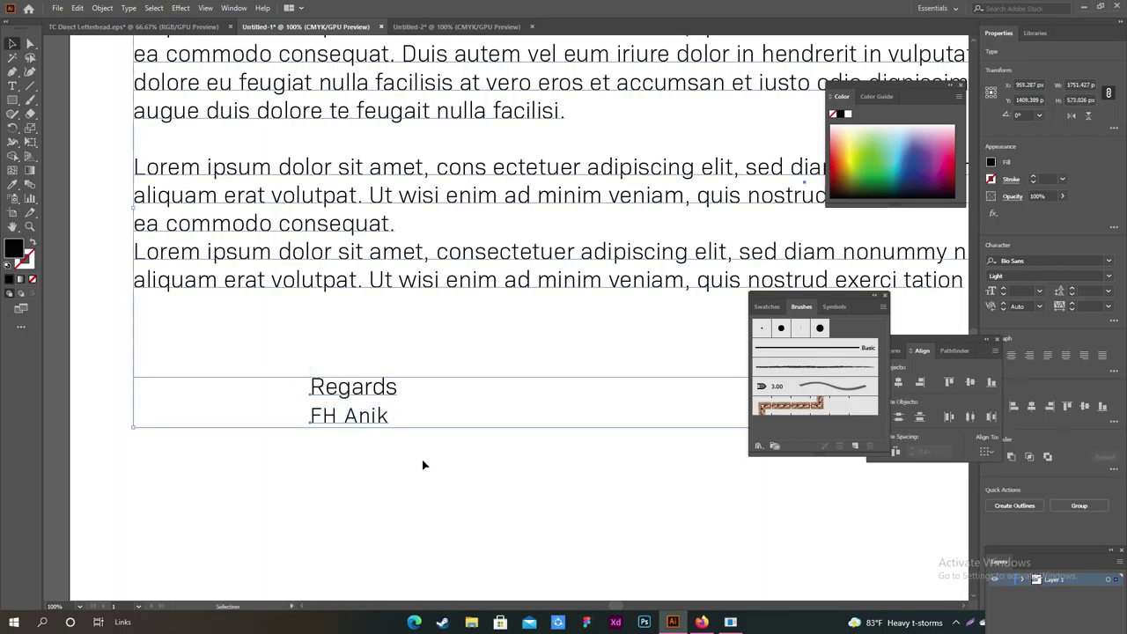
Select the Regards and signer's name lines together, then return to the Untitled-2 letter
click(422, 458)
drag(302, 370, 393, 446)
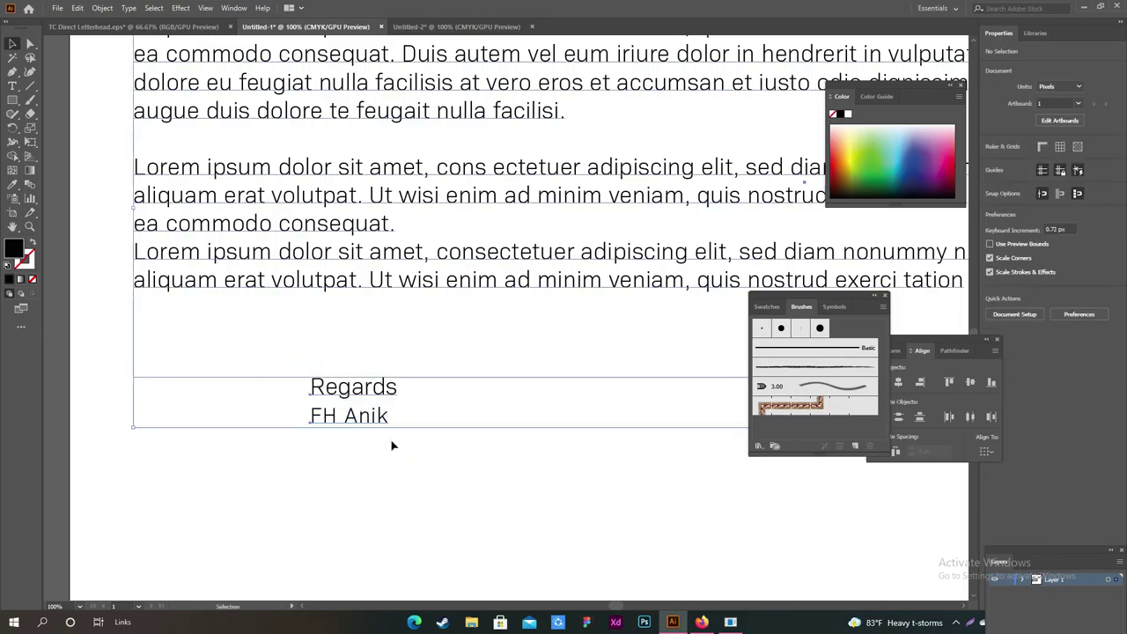
click(262, 473)
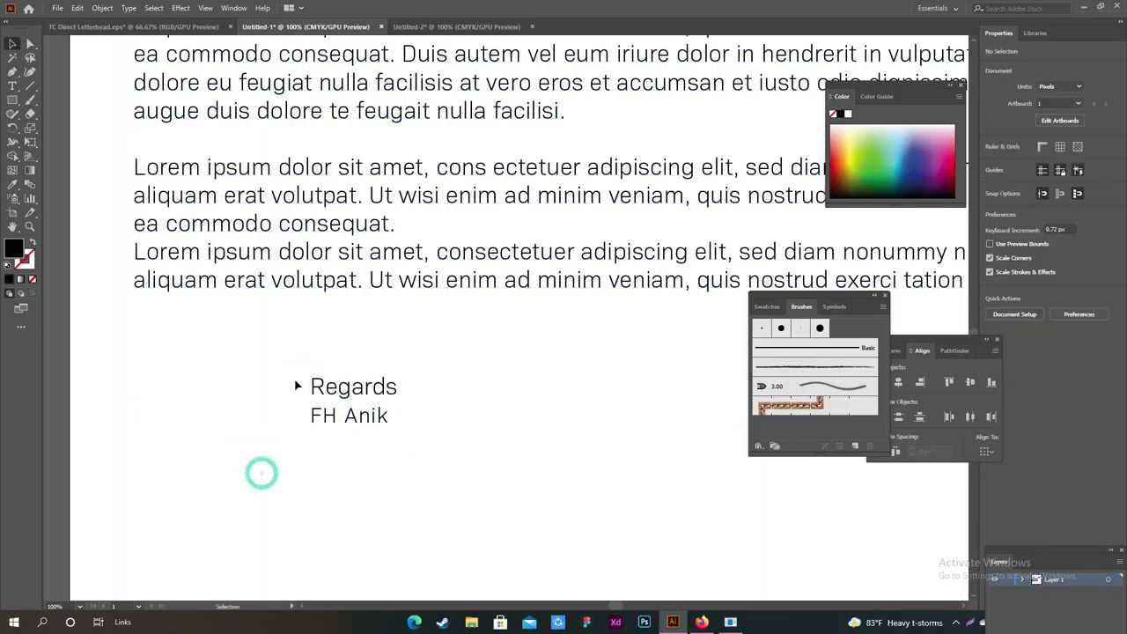
click(351, 396)
shift+click(358, 410)
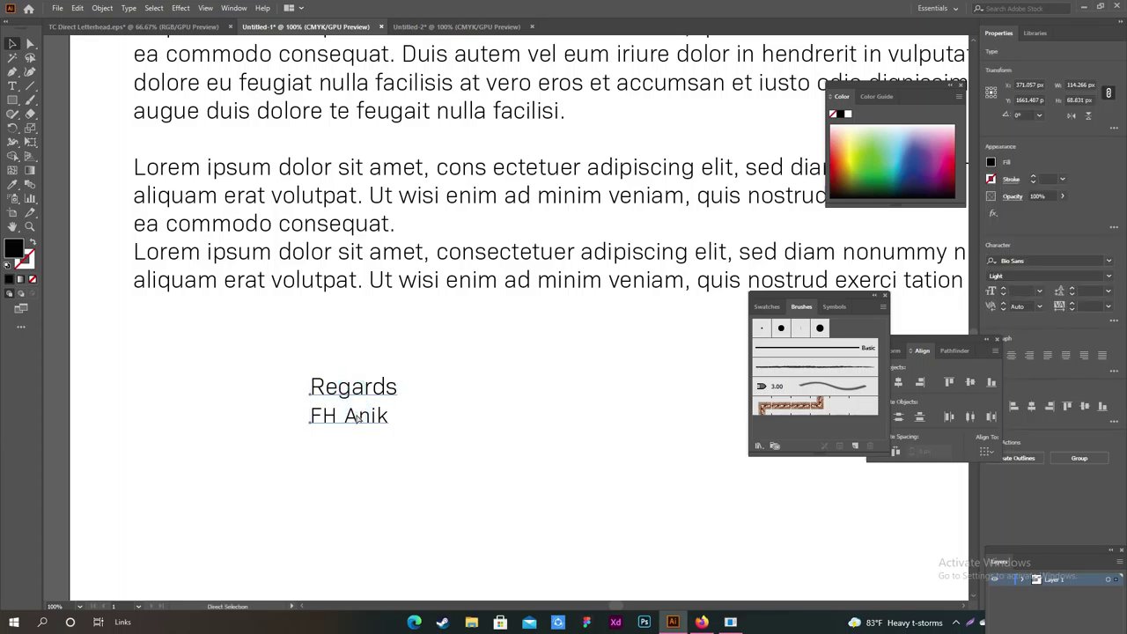
click(446, 22)
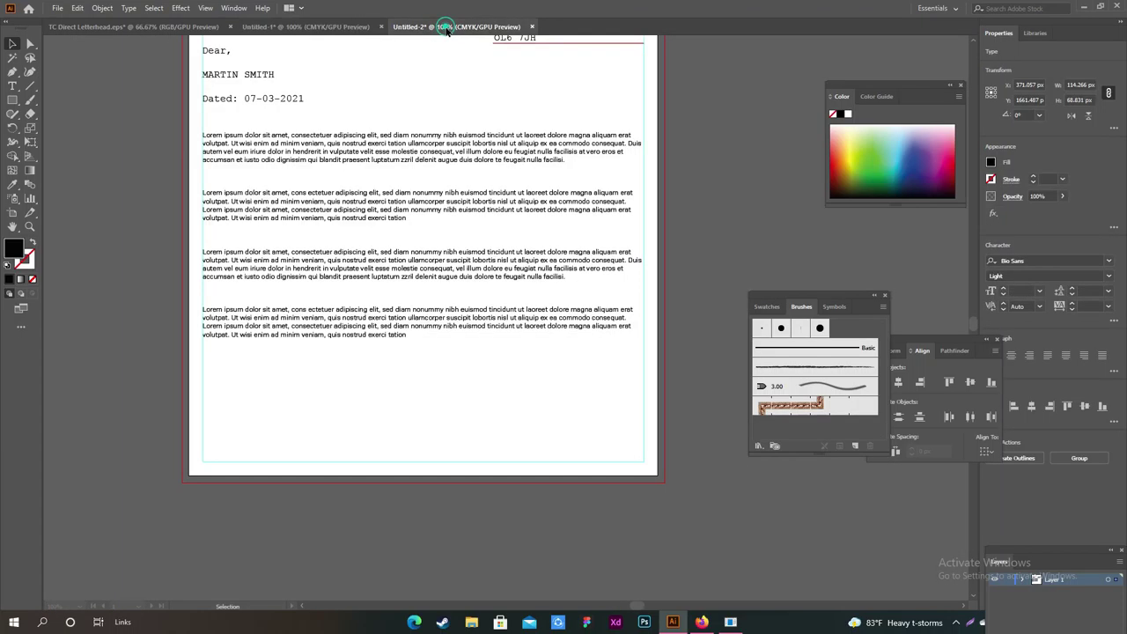
Paste the Regards sign-off at the lower left and give it the body text style with the Eyedropper
key(ctrl+v)
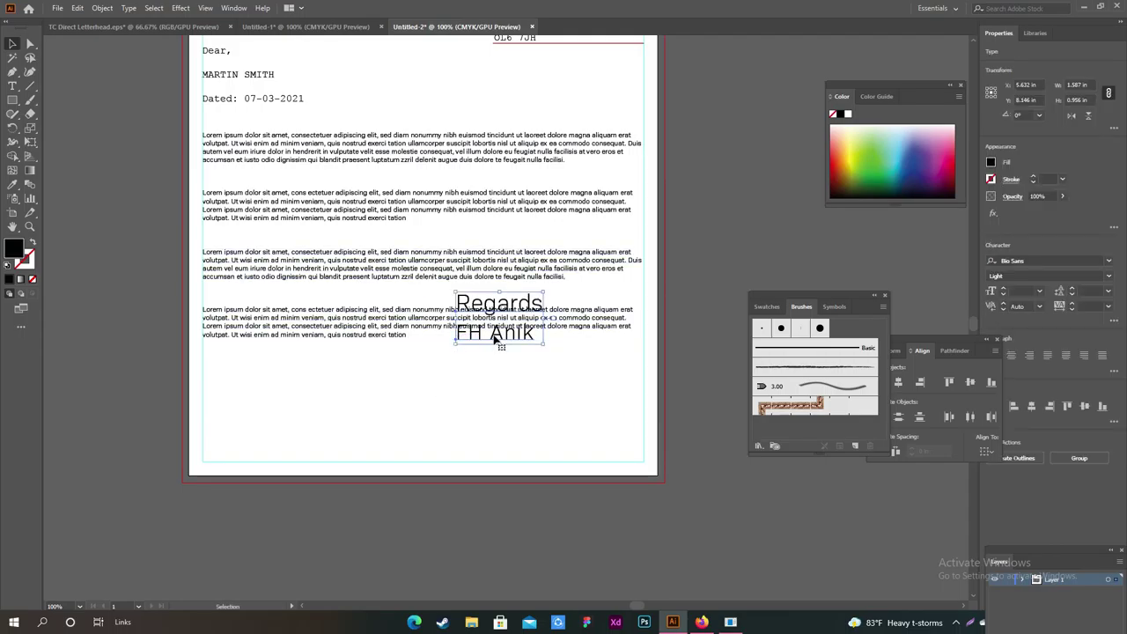
mouse_move(491, 336)
mouse_down()
mouse_move(269, 410)
mouse_move(226, 396)
mouse_up()
click(307, 27)
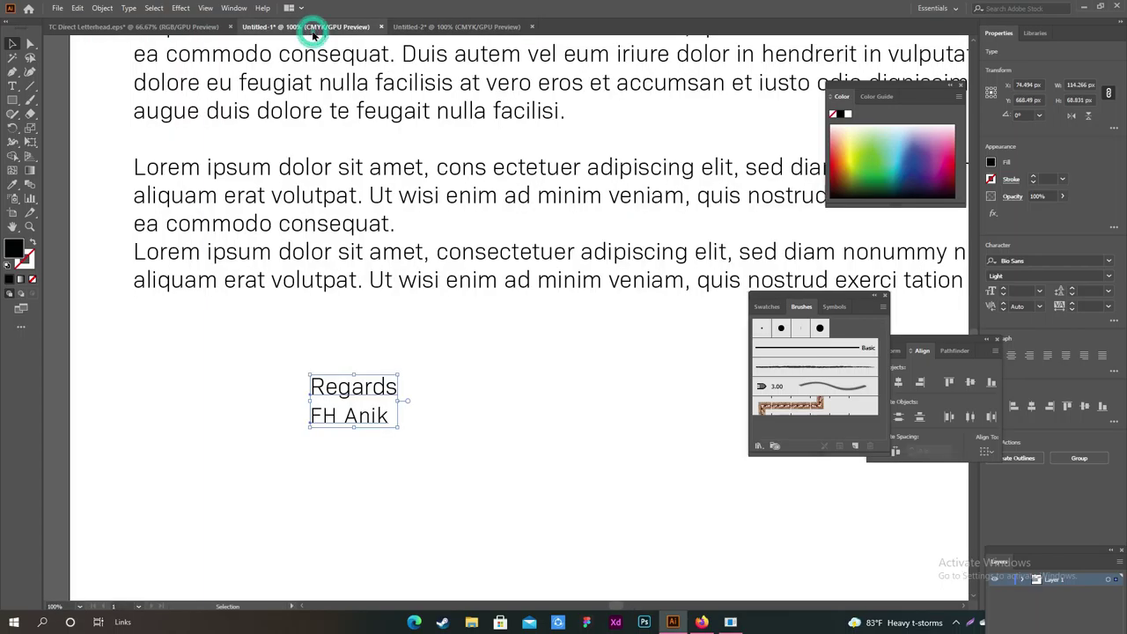
click(447, 27)
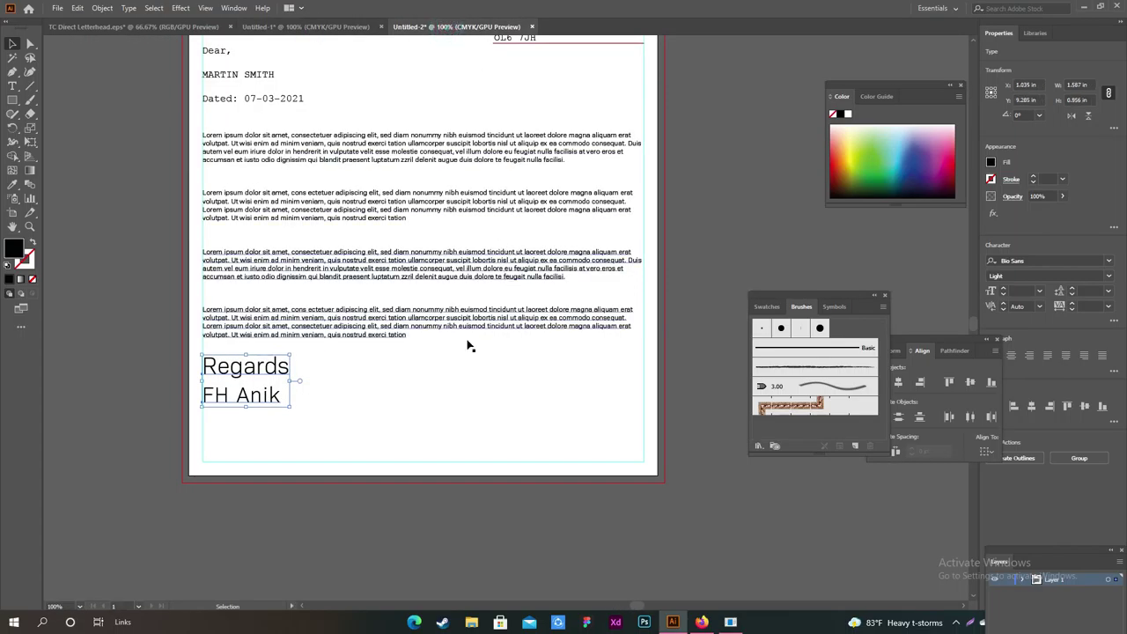
click(12, 185)
click(289, 191)
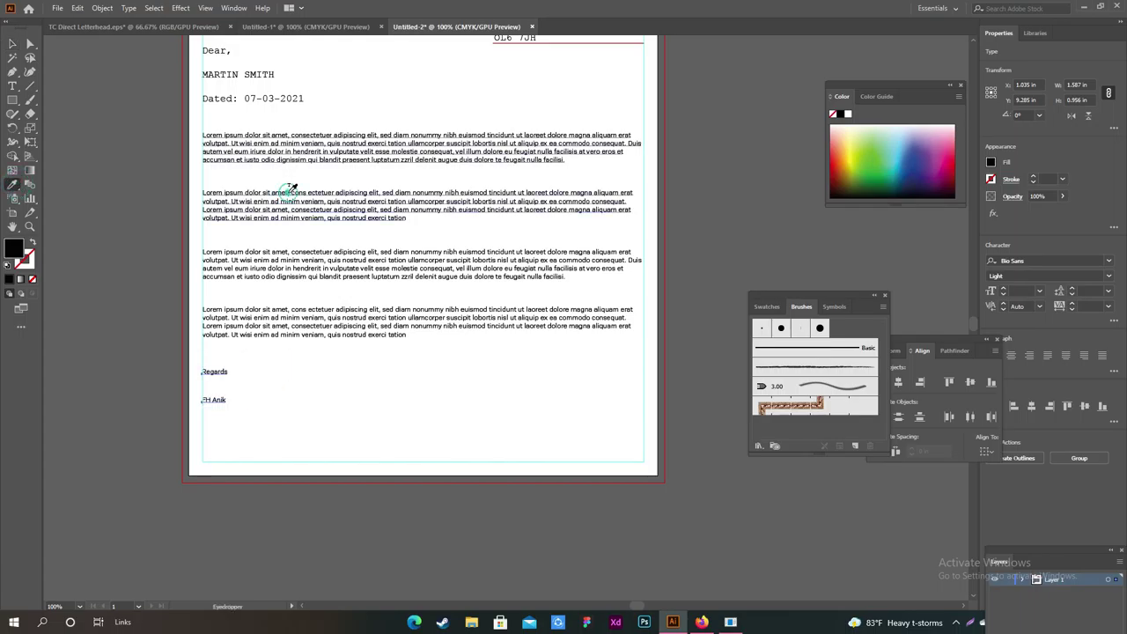
Delete the stray 'Lorem ipsum' placeholder text created below Regards
click(13, 44)
scroll(191, 406, up, 2)
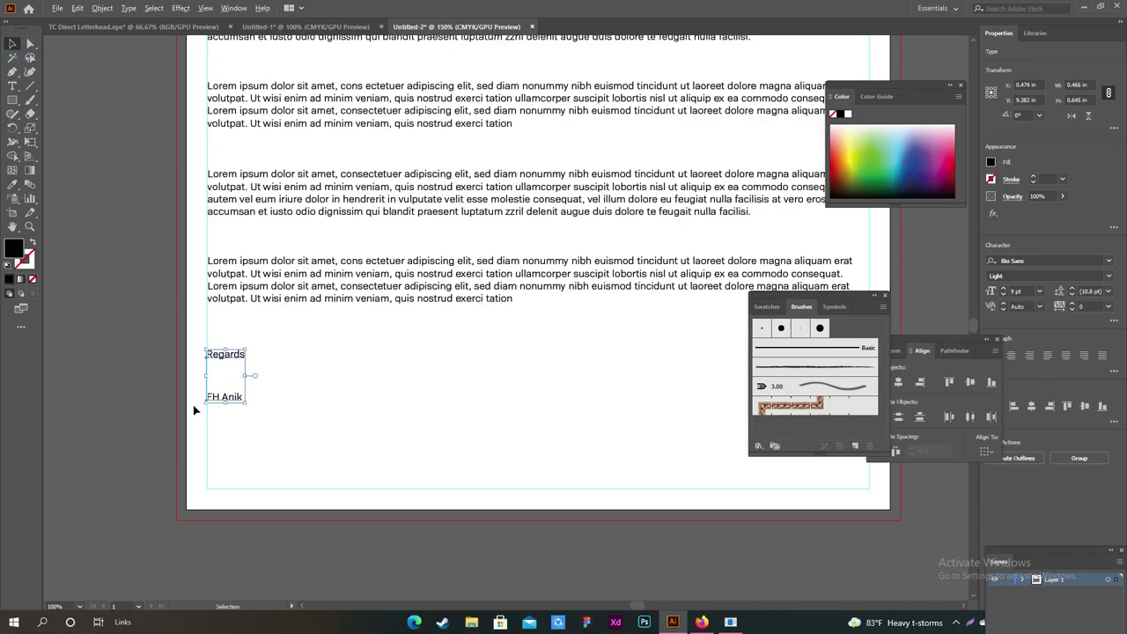
scroll(191, 406, up, 1)
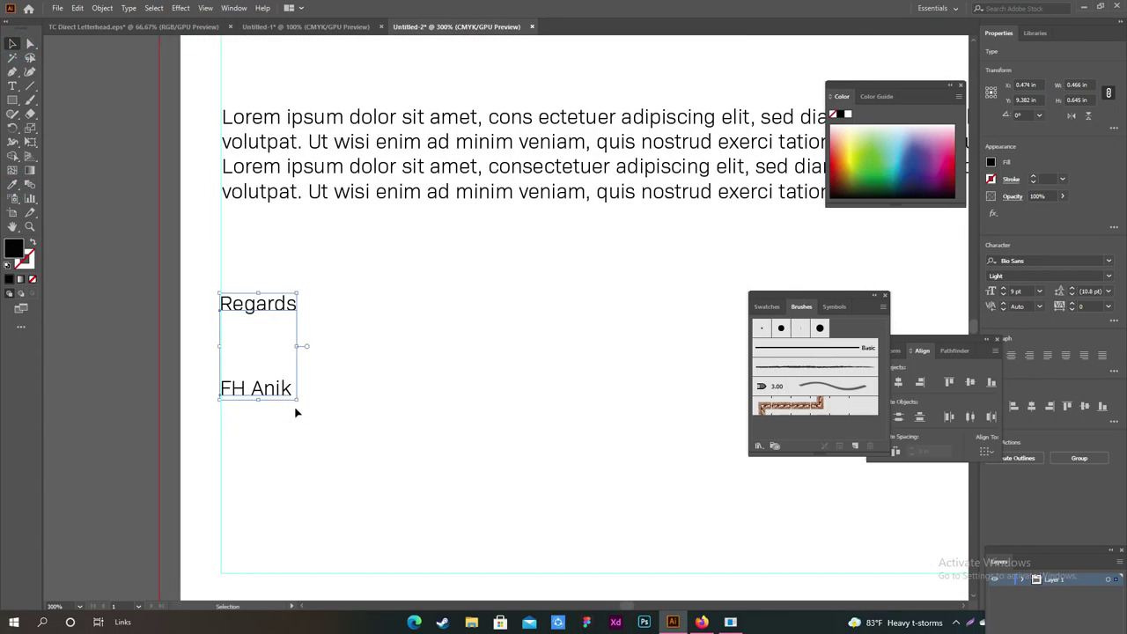
double_click(222, 391)
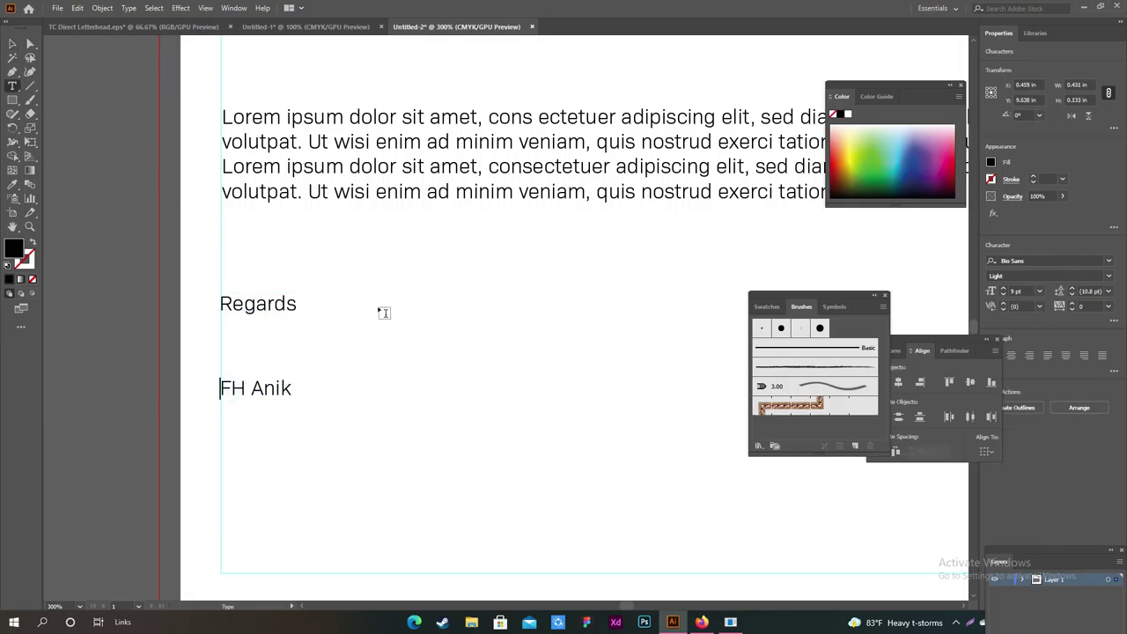
key(Escape)
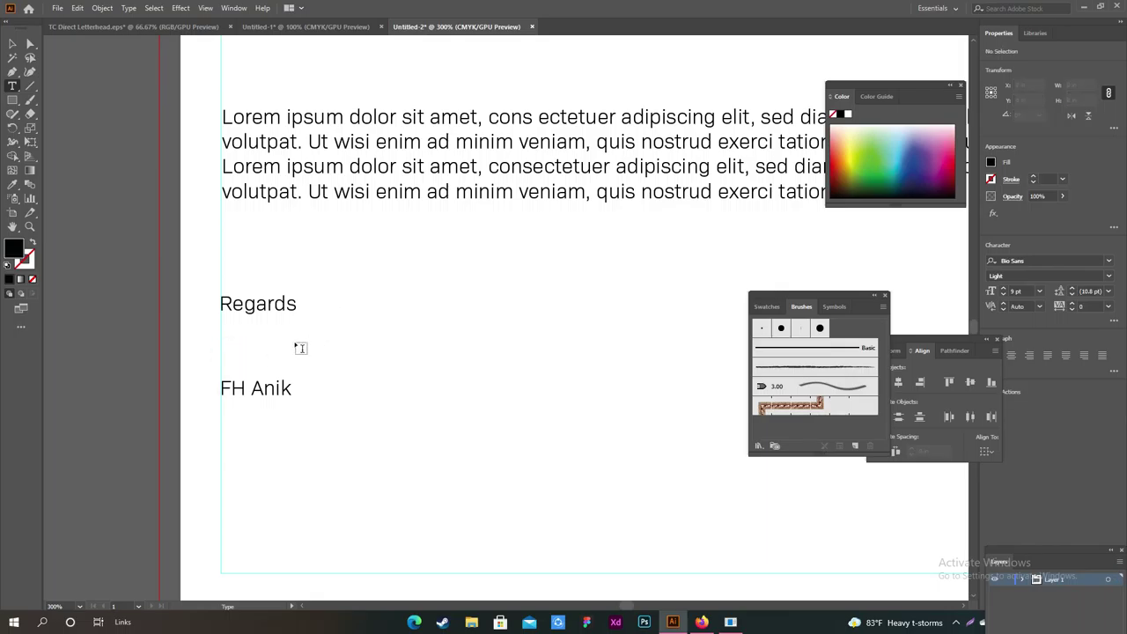
click(235, 359)
double_click(265, 356)
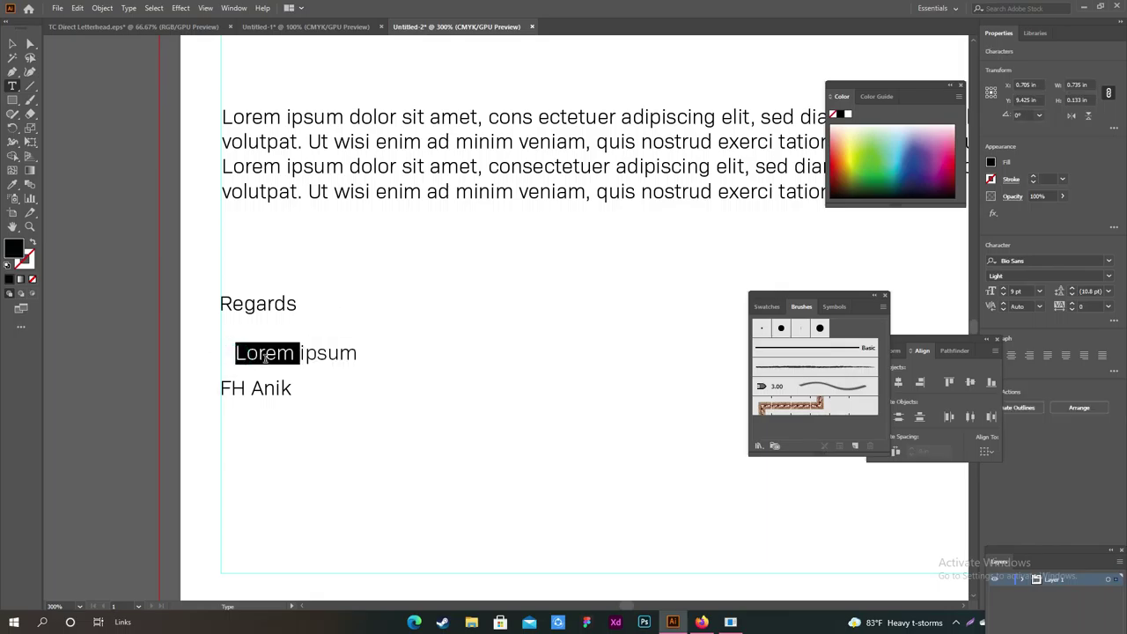
key(BackSpace)
click(12, 42)
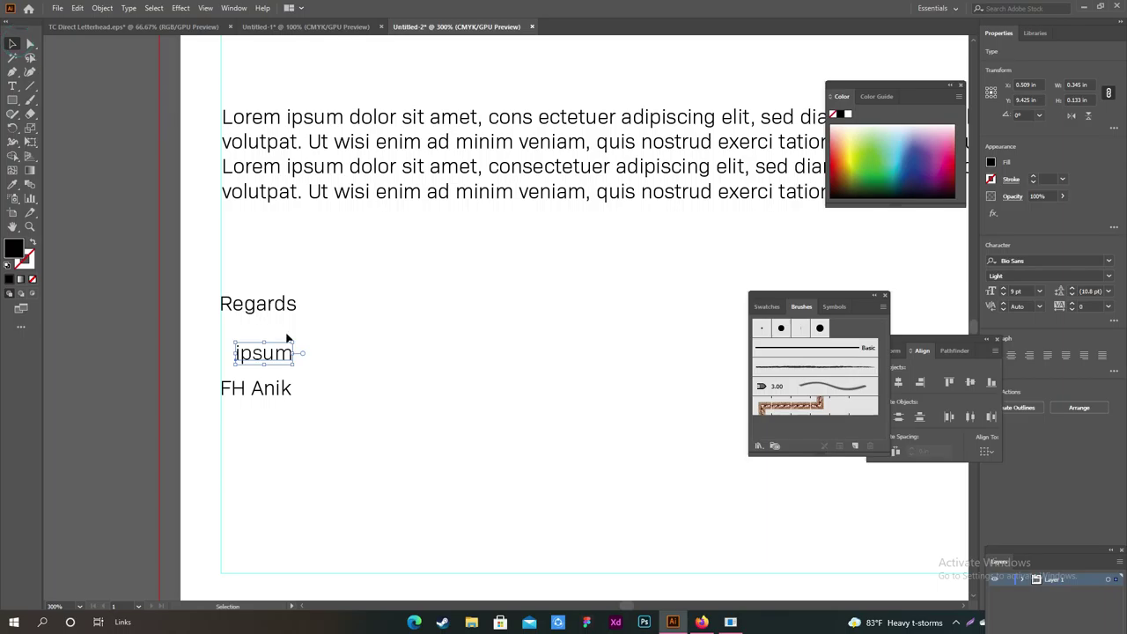
key(Delete)
Move the signer's name up under Regards, compare with Untitled-1, and zoom out to the full page
click(252, 308)
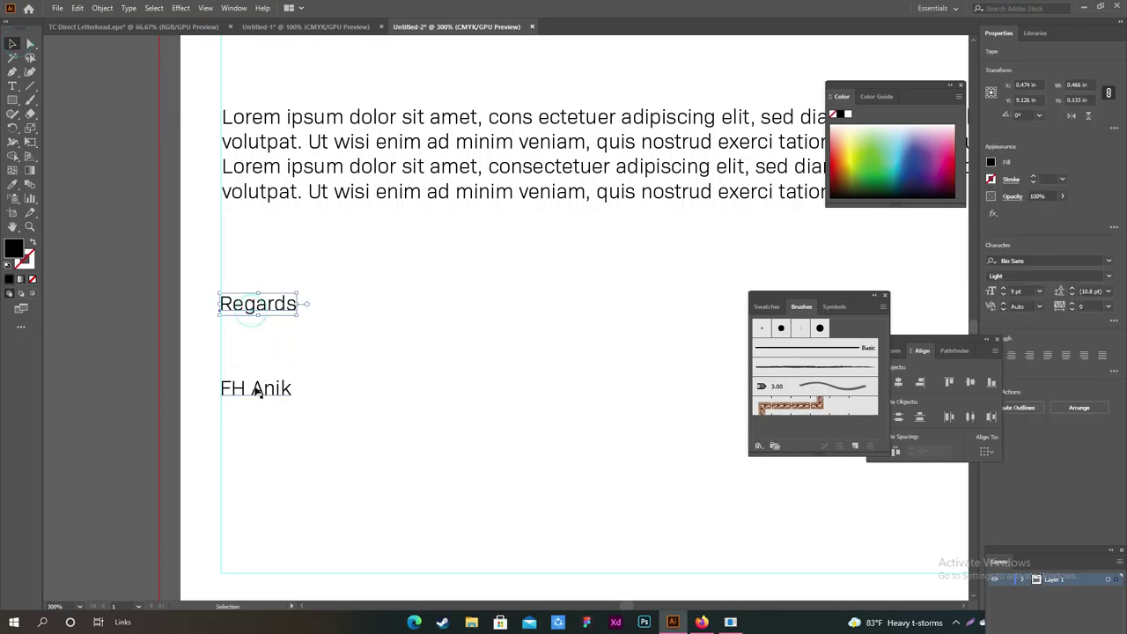
drag(264, 396, 263, 338)
click(295, 26)
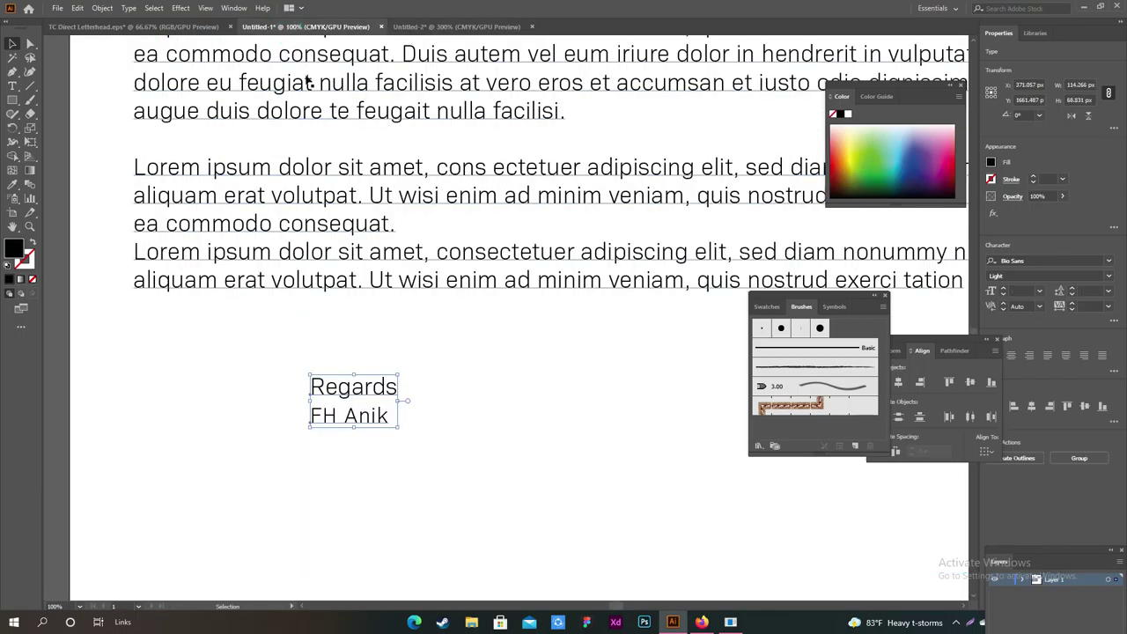
click(433, 366)
click(456, 27)
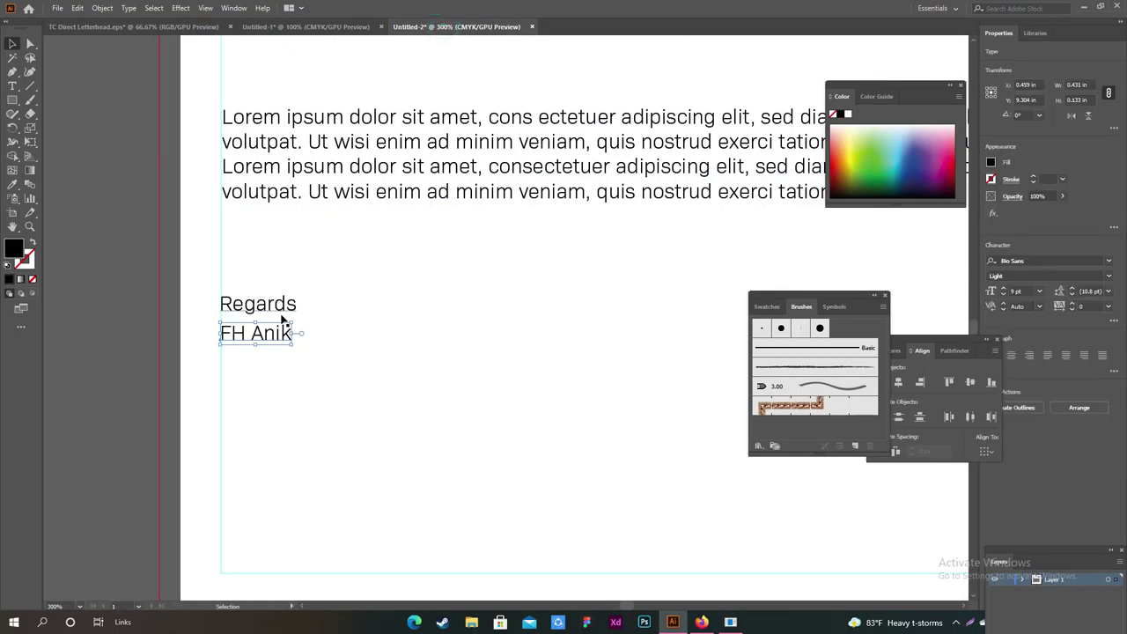
key(ctrl+minus)
key(ctrl+minus)
At 150% zoom, nudge Regards slightly higher and settle the signer's name just beneath it
key(a)
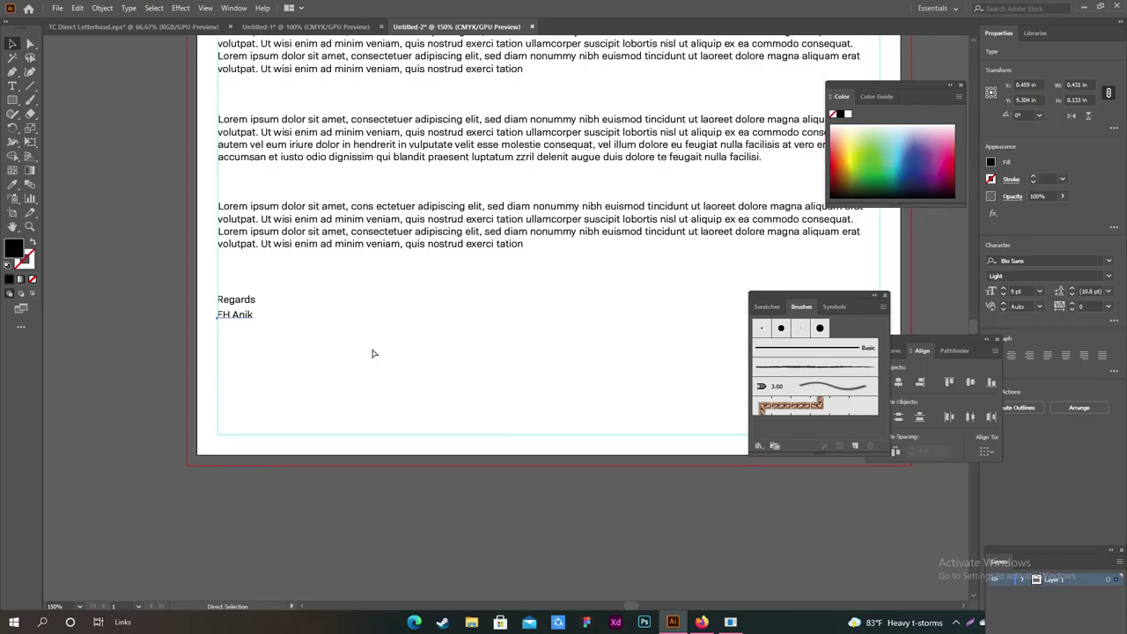
scroll(379, 335, right, 1)
key(v)
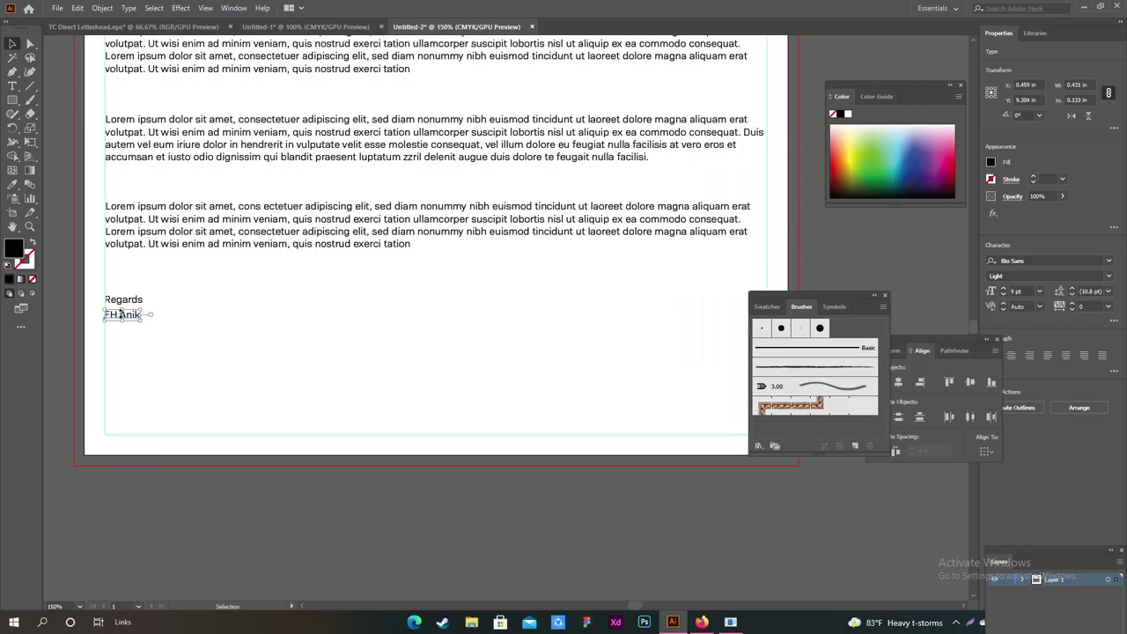
click(153, 323)
scroll(90, 330, up, 1)
scroll(90, 330, up, 1)
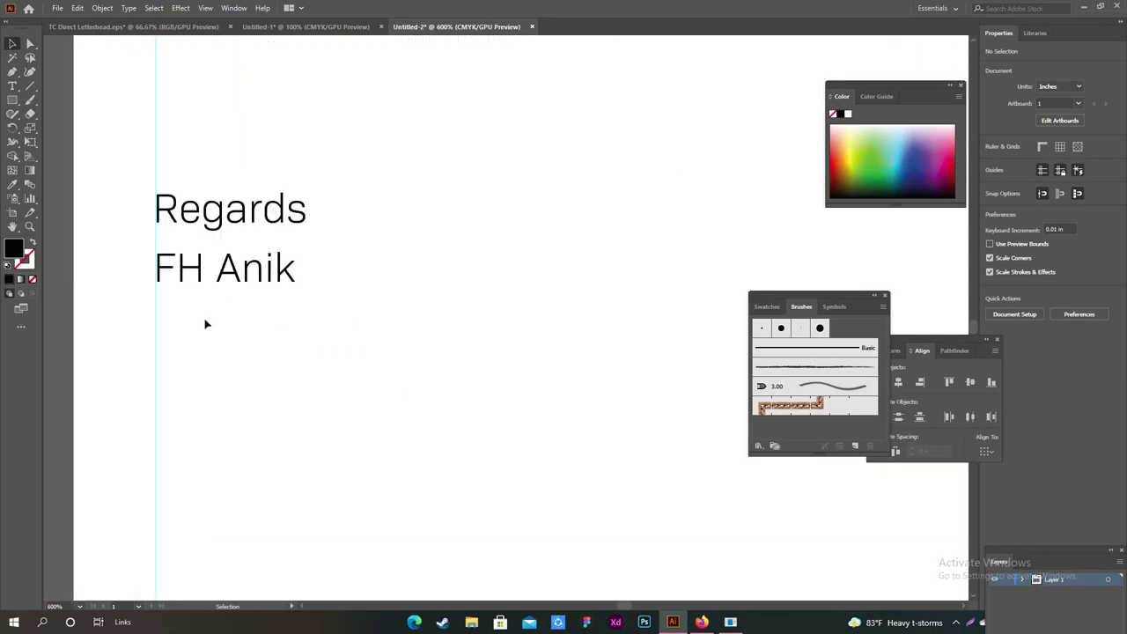
drag(220, 213, 218, 207)
drag(217, 269, 215, 271)
click(224, 343)
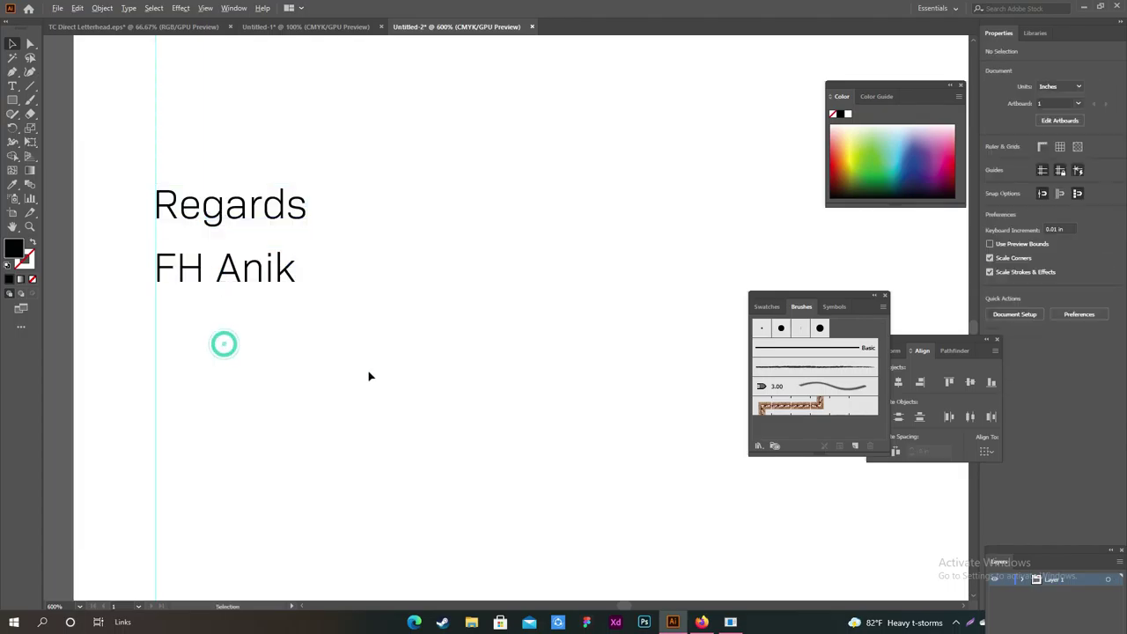
Compare the sign-off against the finished TC Direct Letterhead, then return to the Untitled-2 letter
scroll(147, 382, up, 2)
scroll(147, 383, left, 3)
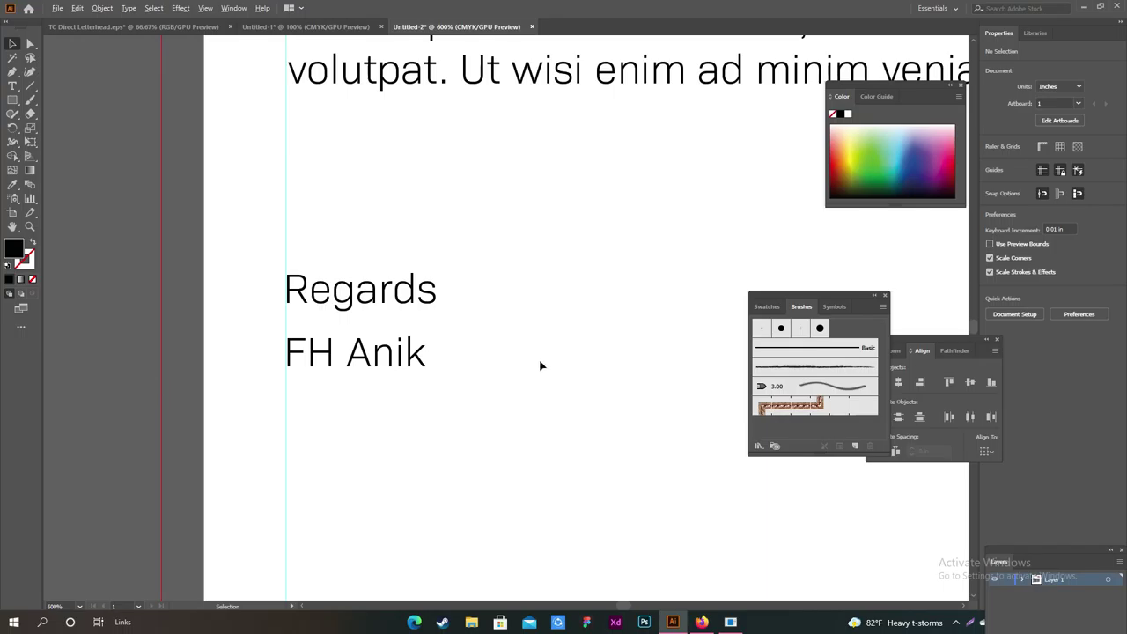
scroll(539, 365, down, 1)
scroll(536, 367, right, 2)
scroll(531, 364, right, 2)
scroll(540, 395, right, 1)
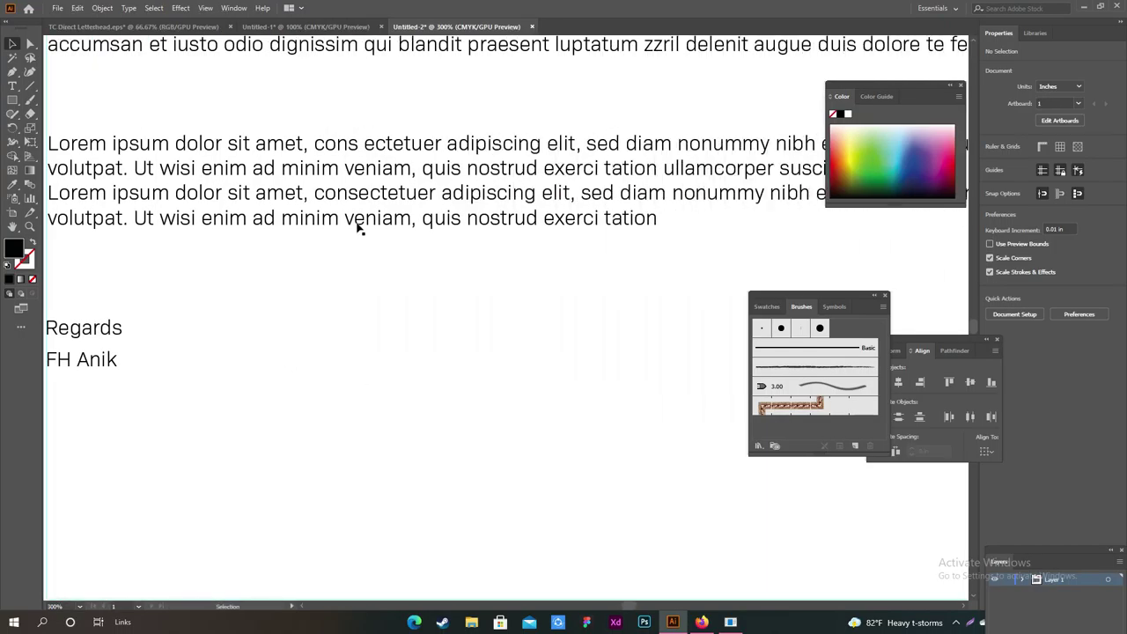
click(146, 26)
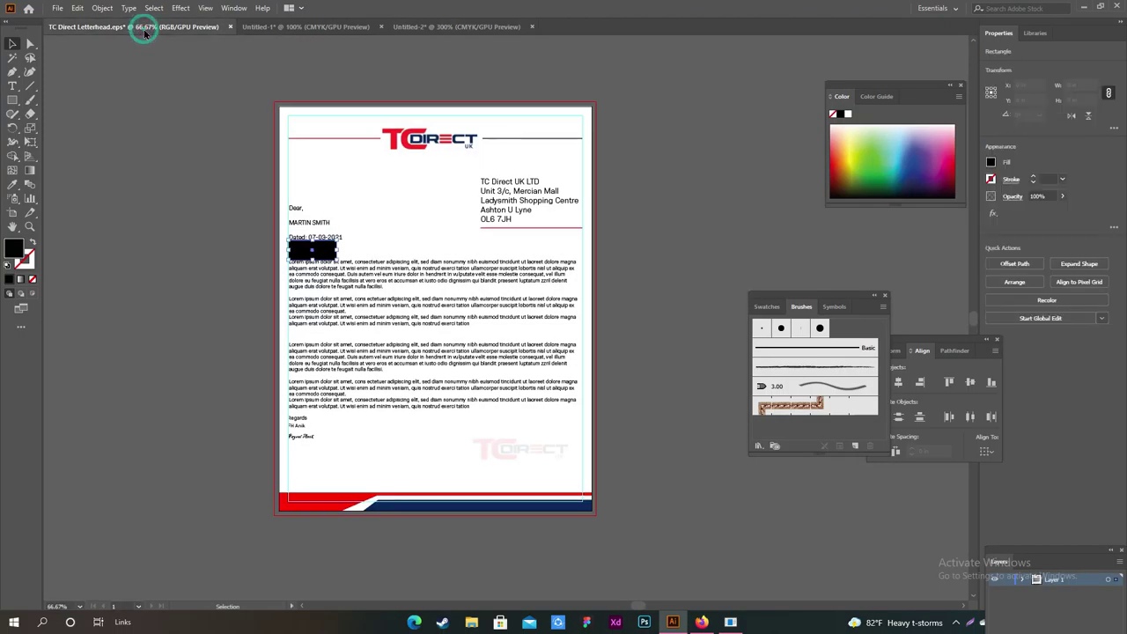
scroll(263, 432, up, 3)
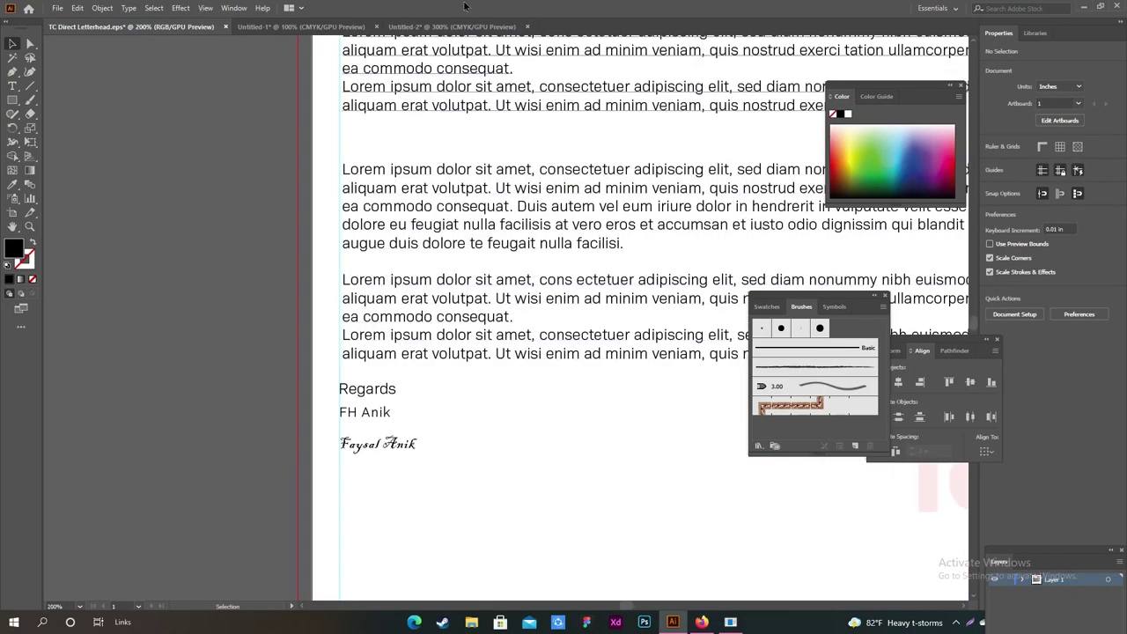
click(452, 26)
scroll(200, 257, left, 1)
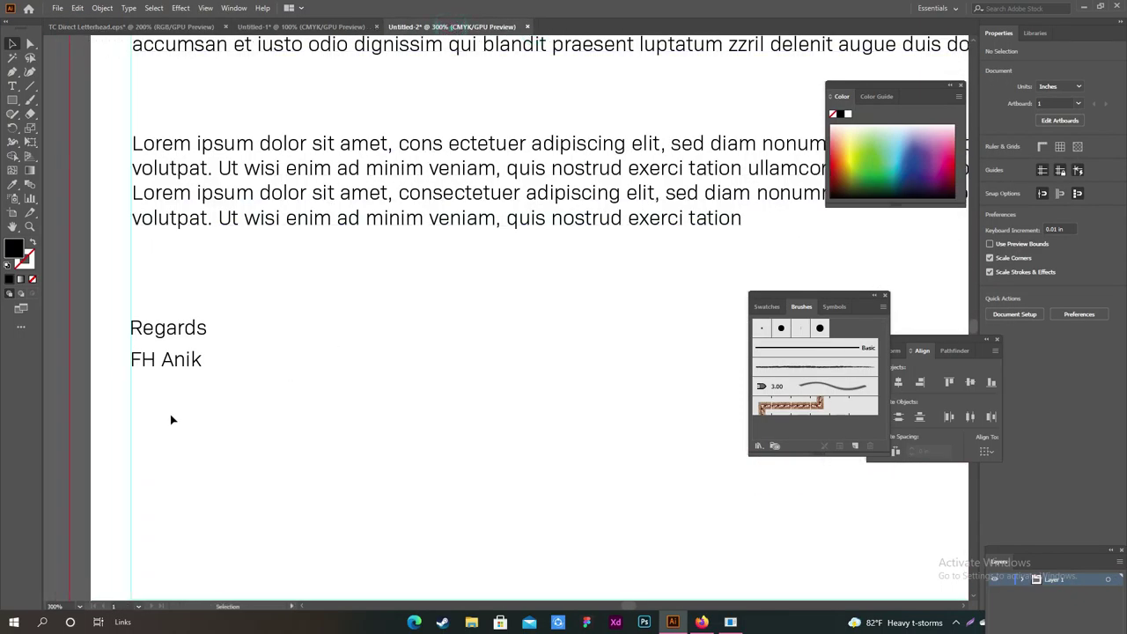
click(13, 85)
scroll(164, 270, left, 1)
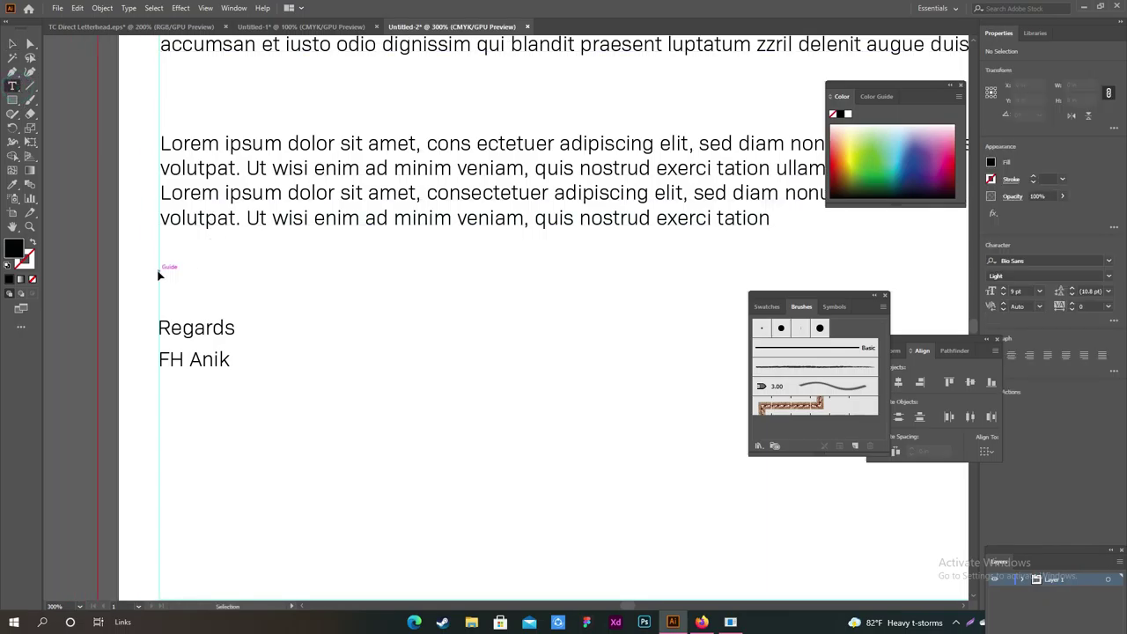
Type the signer's name in lowercase as a new line below the sign-off and browse fonts for it
click(197, 421)
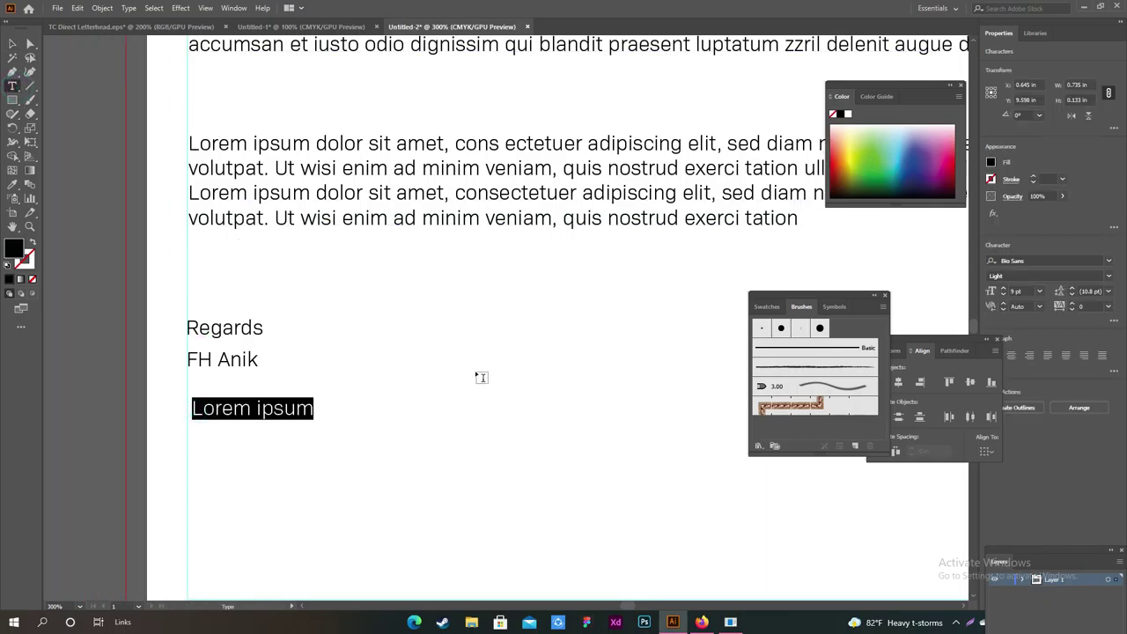
key(BackSpace)
text(f)
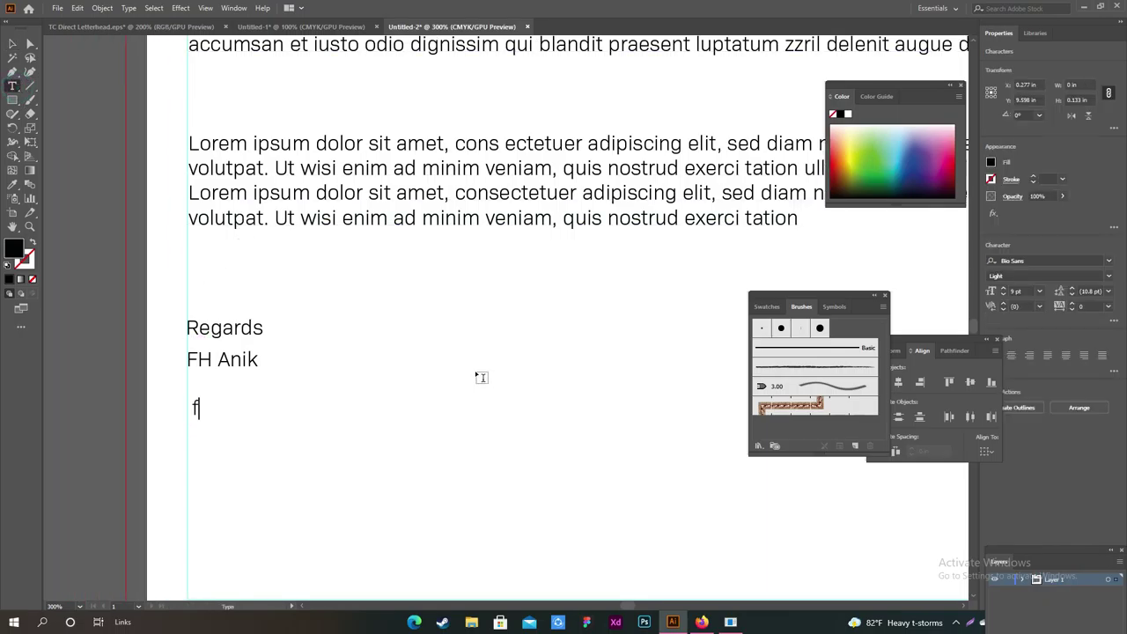
text(h ani)
click(13, 44)
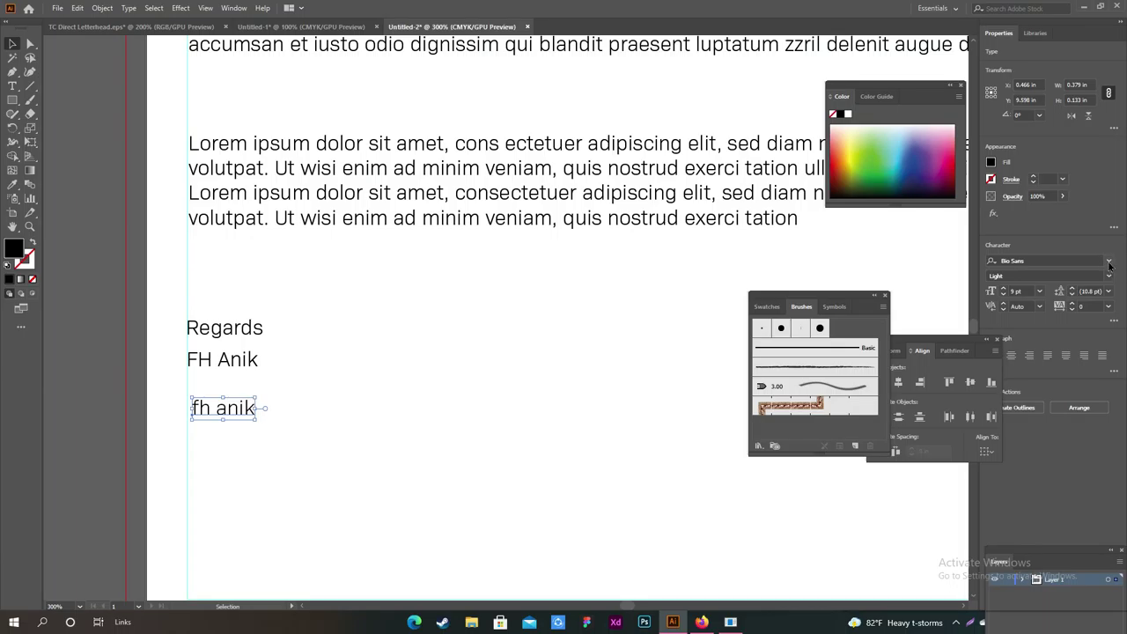
click(1109, 260)
scroll(916, 494, down, 3)
scroll(898, 471, down, 1)
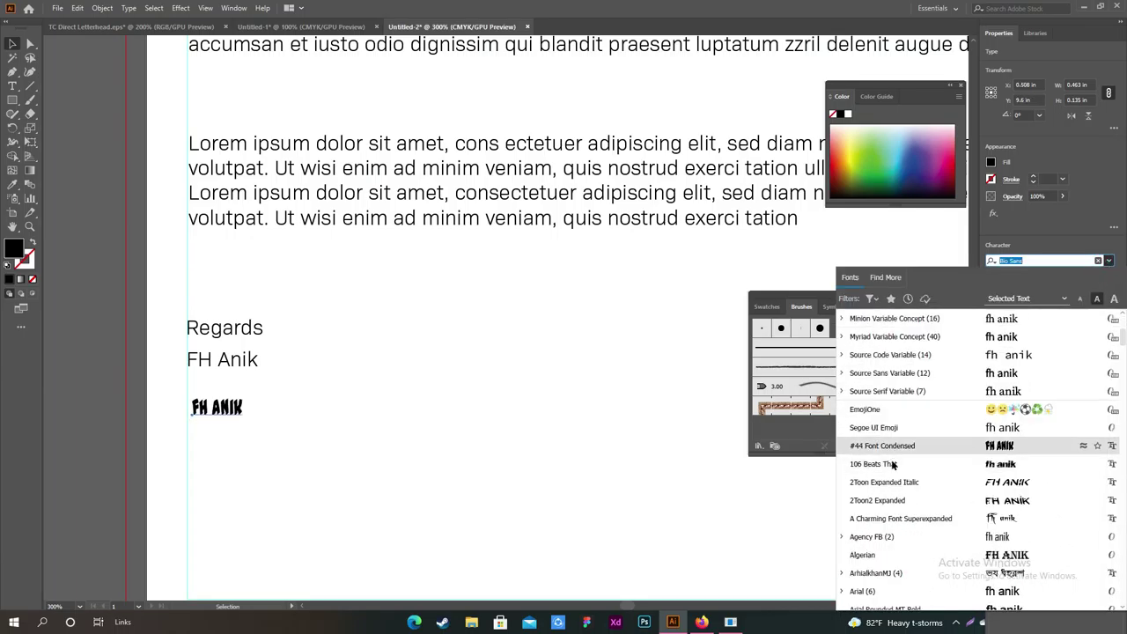
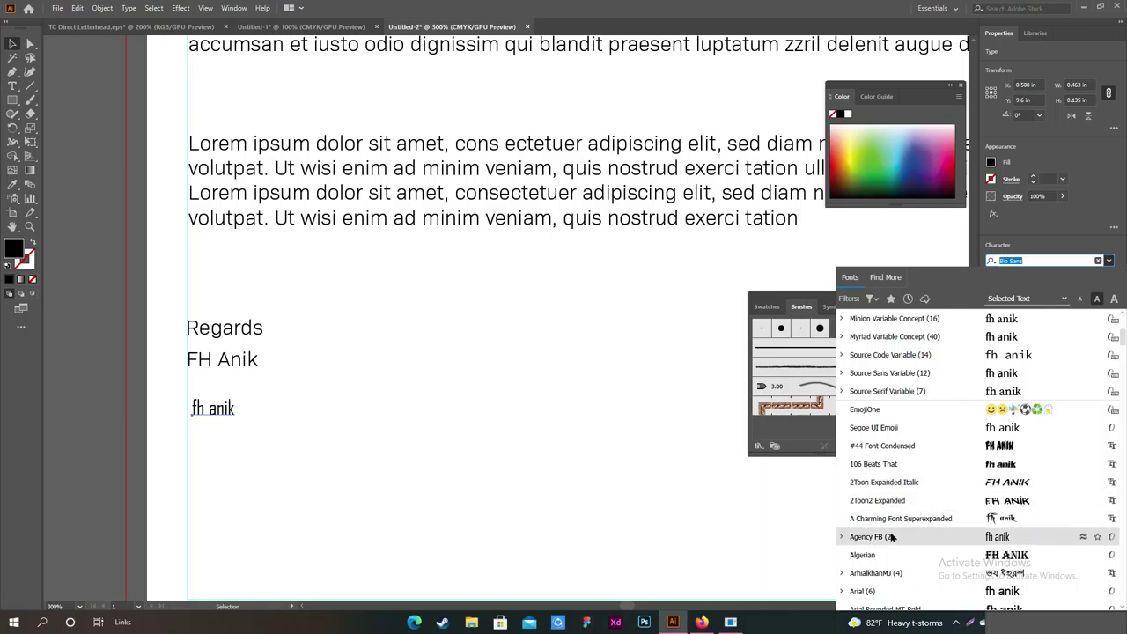
Choose BernhardScript-Regular from the font list for the 'fh anik' signature text
scroll(894, 529, down, 3)
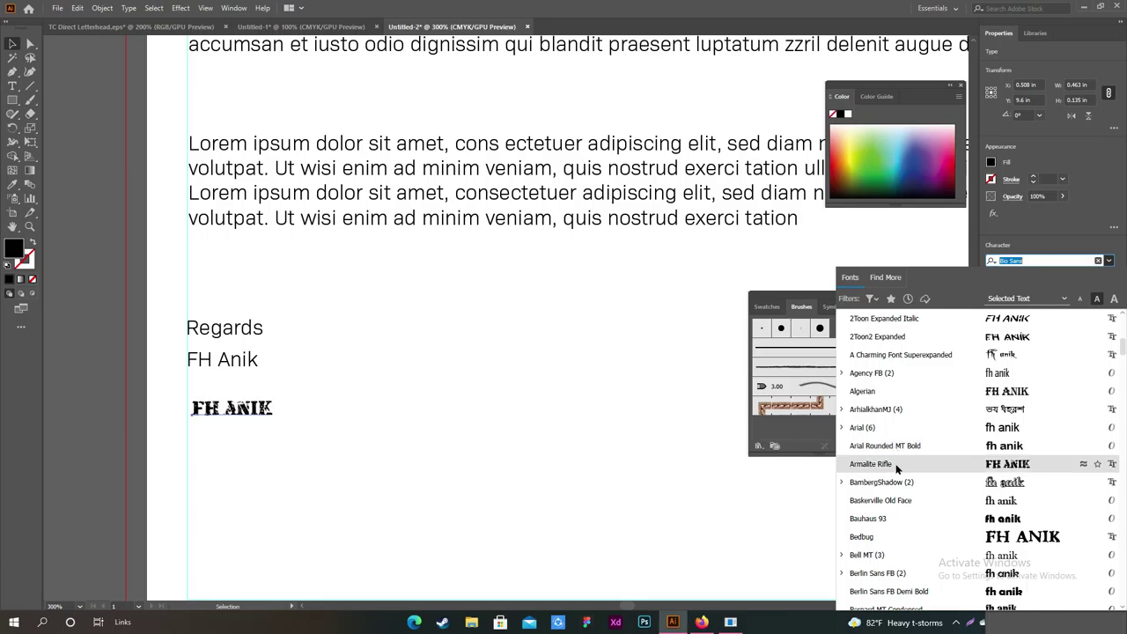
scroll(897, 542, down, 3)
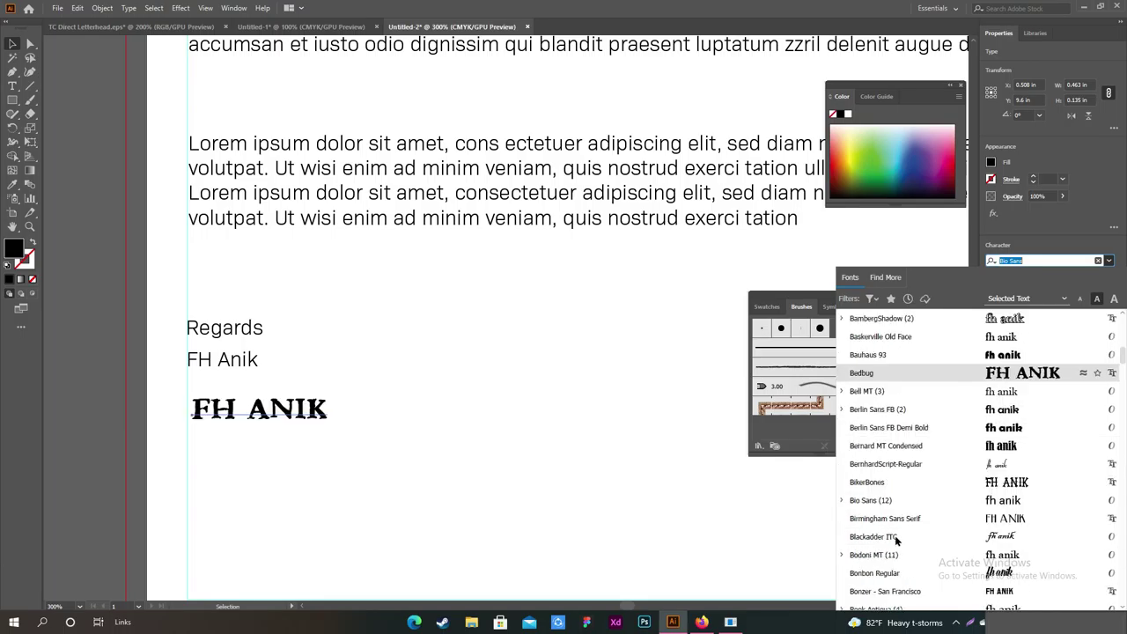
click(888, 470)
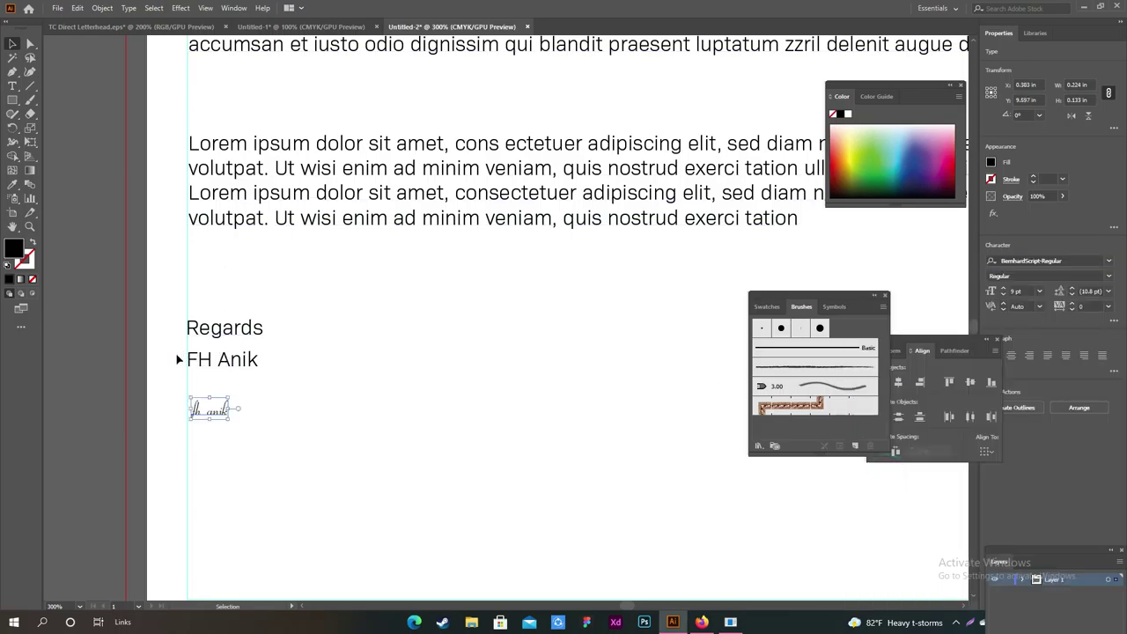
scroll(188, 393, up, 2)
click(438, 389)
scroll(439, 389, down, 3)
scroll(437, 395, down, 1)
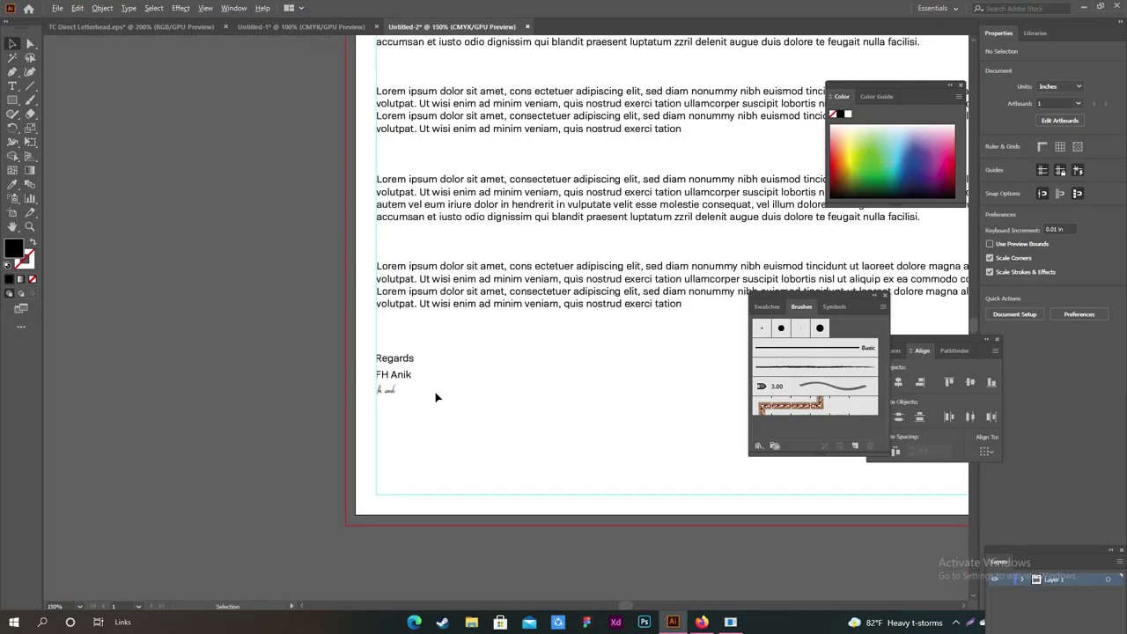
scroll(420, 392, up, 2)
scroll(419, 392, up, 2)
scroll(419, 396, right, 1)
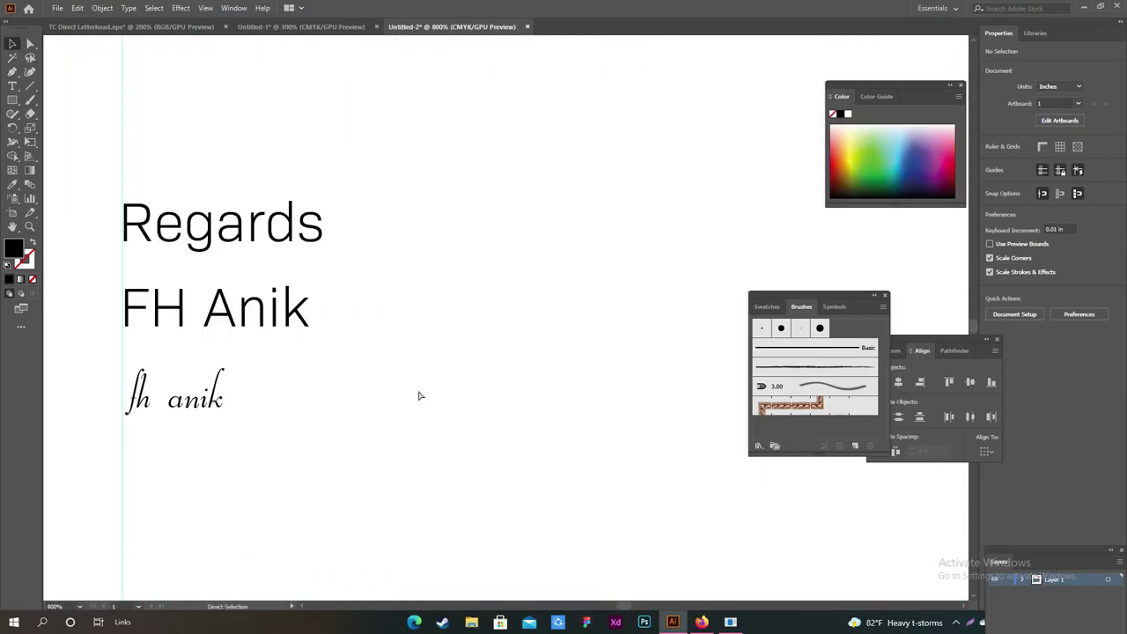
scroll(423, 397, right, 1)
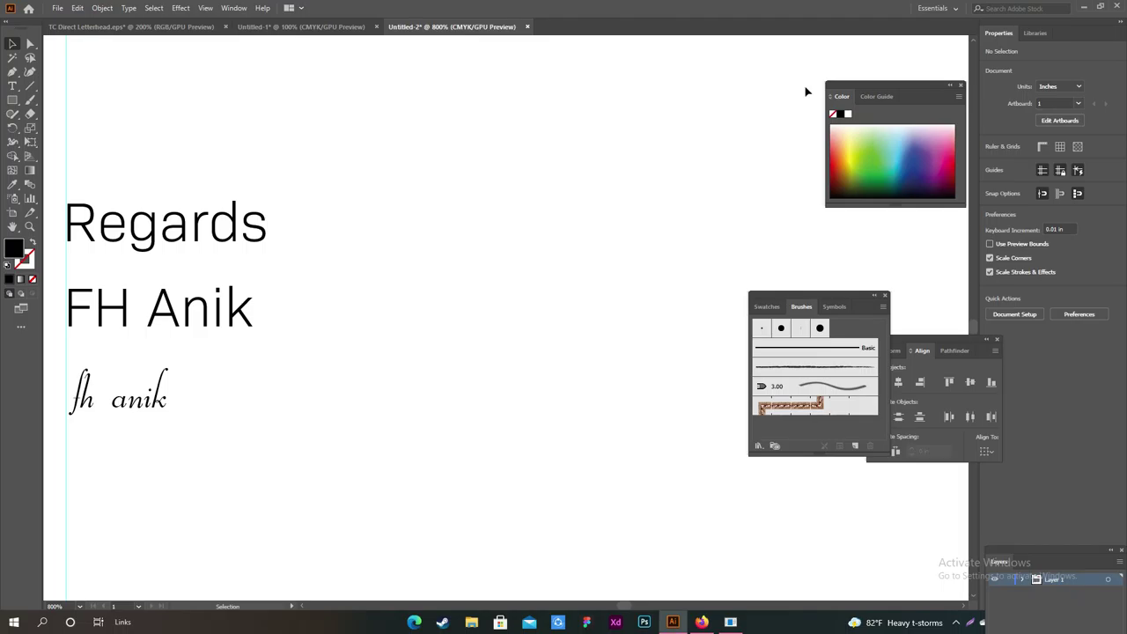
scroll(475, 181, down, 5)
scroll(528, 211, up, 2)
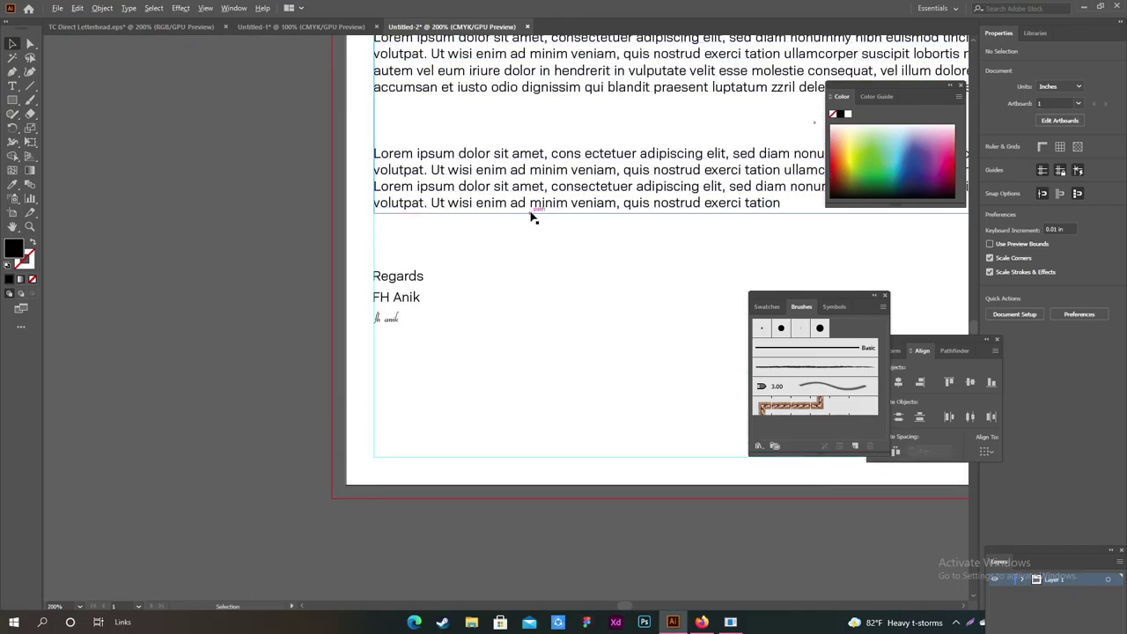
scroll(531, 214, up, 1)
scroll(531, 214, up, 3)
scroll(480, 209, right, 3)
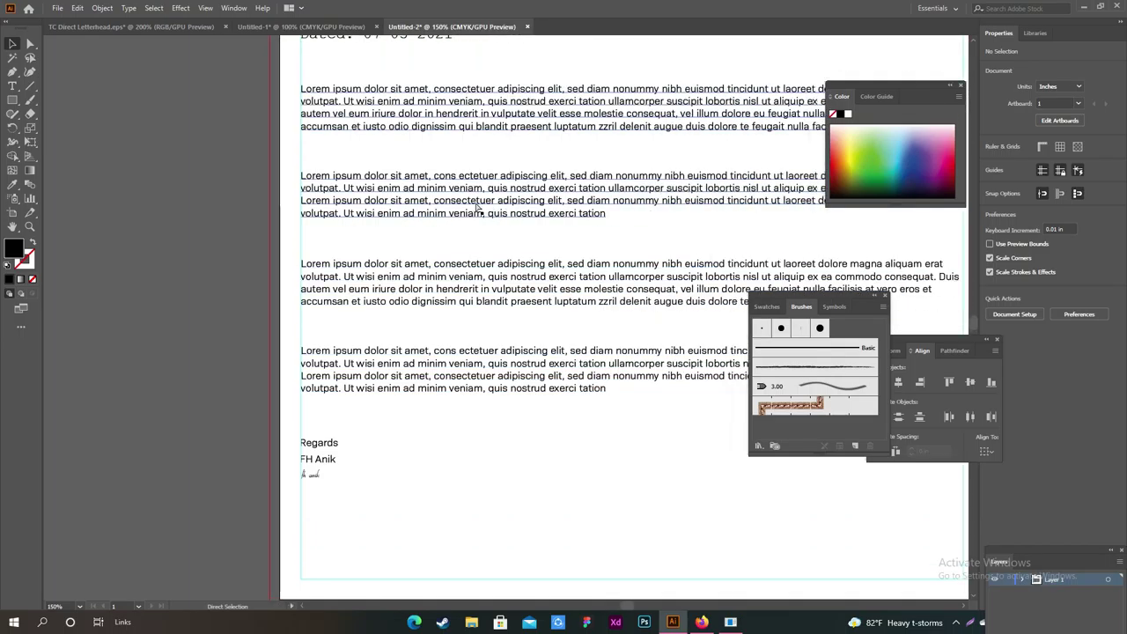
scroll(461, 208, down, 10)
scroll(461, 209, up, 5)
scroll(463, 209, up, 5)
scroll(464, 209, up, 1)
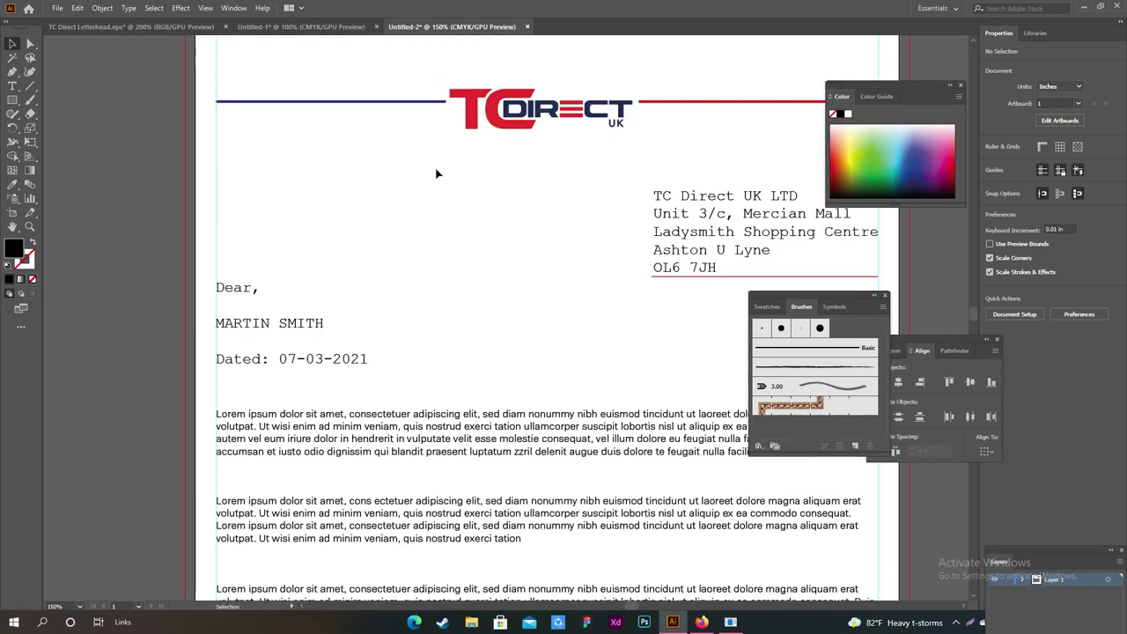
Alt-drag a copy of the blue header line down the page below the signature
drag(418, 106, 414, 191)
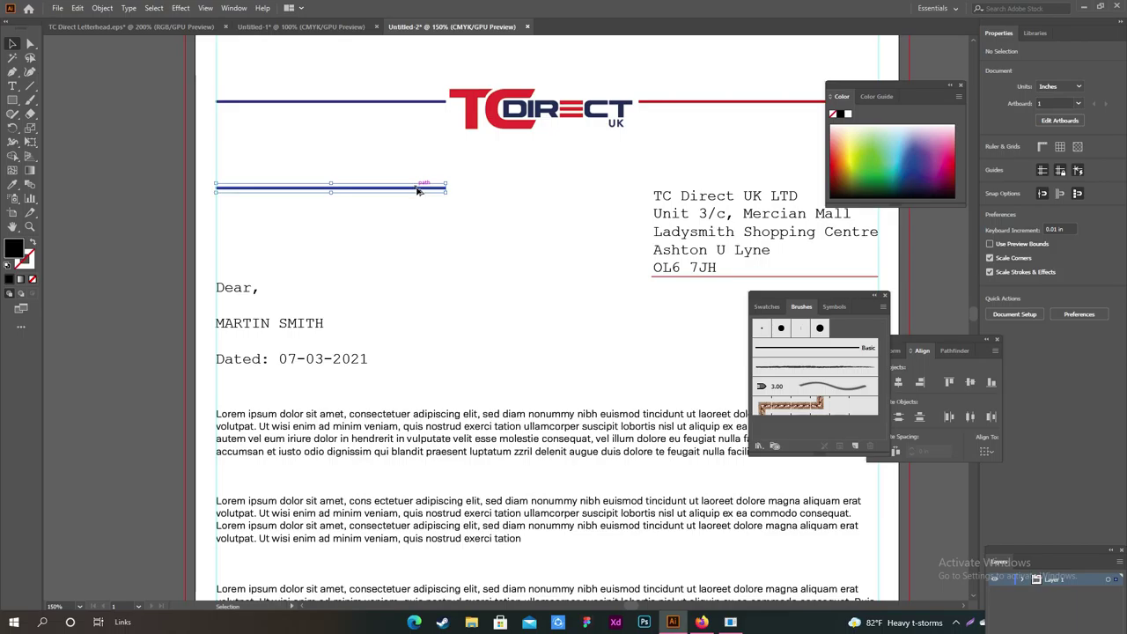
scroll(409, 171, down, 1)
drag(405, 132, 453, 421)
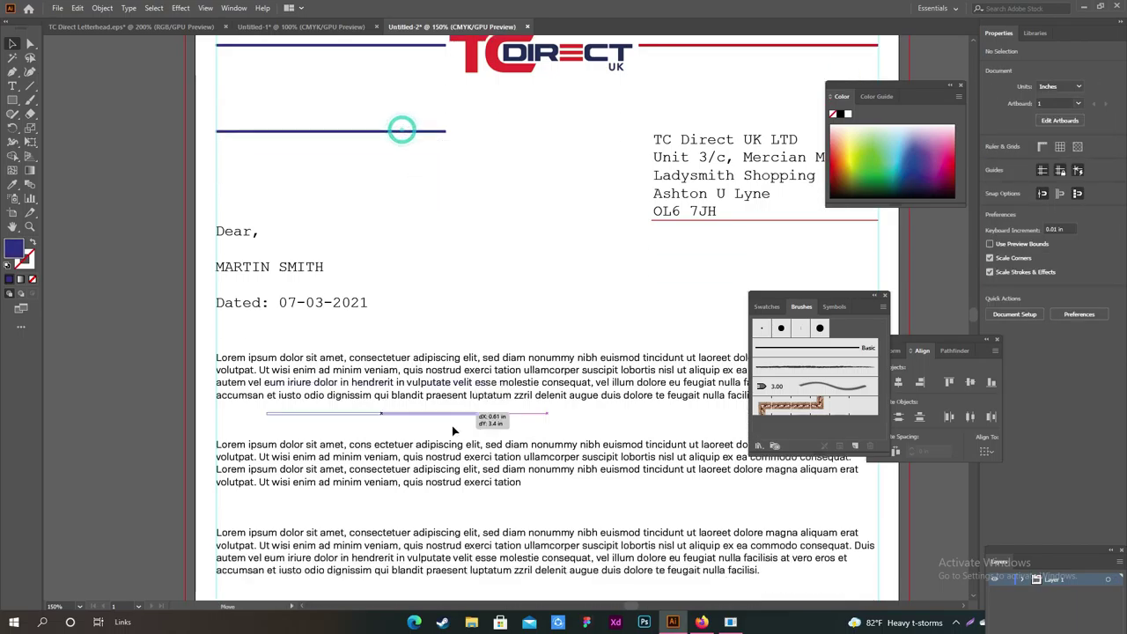
scroll(498, 115, down, 2)
scroll(498, 114, down, 3)
scroll(496, 126, down, 1)
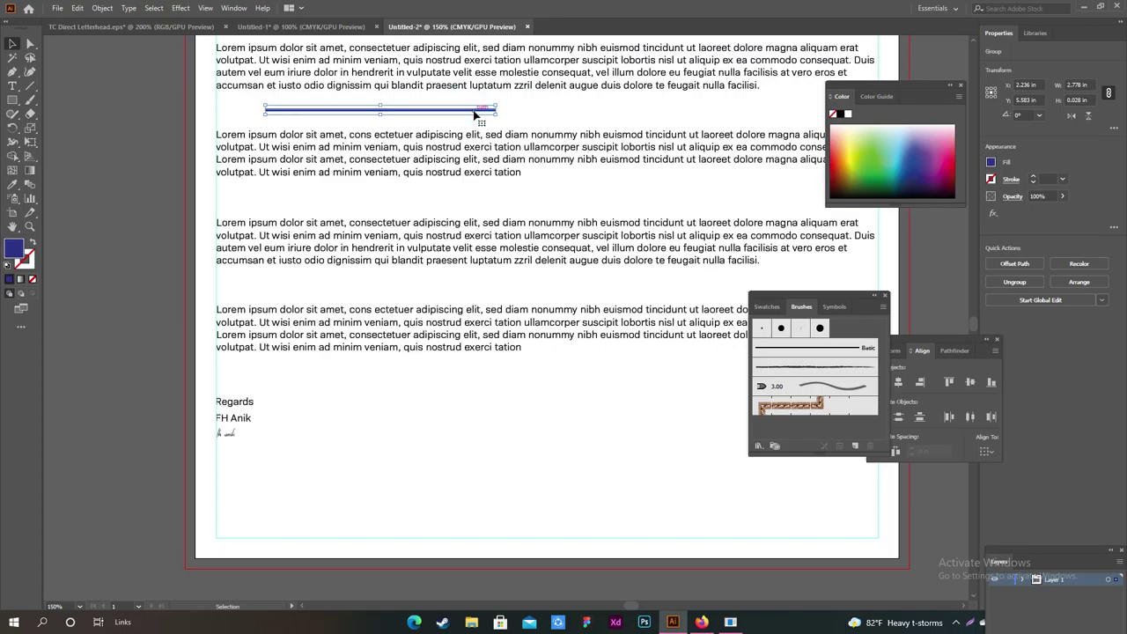
drag(476, 113, 424, 448)
click(375, 420)
Nudge the copied blue line into place just under the 'fh anik' signature
scroll(325, 400, up, 3)
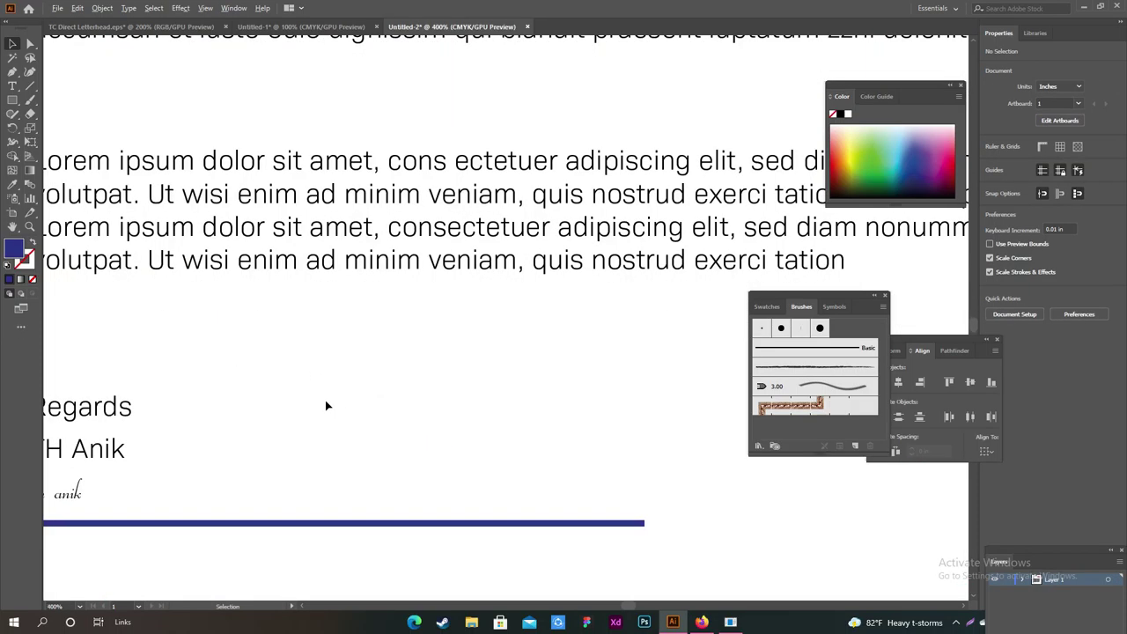
scroll(317, 401, left, 3)
scroll(333, 432, down, 3)
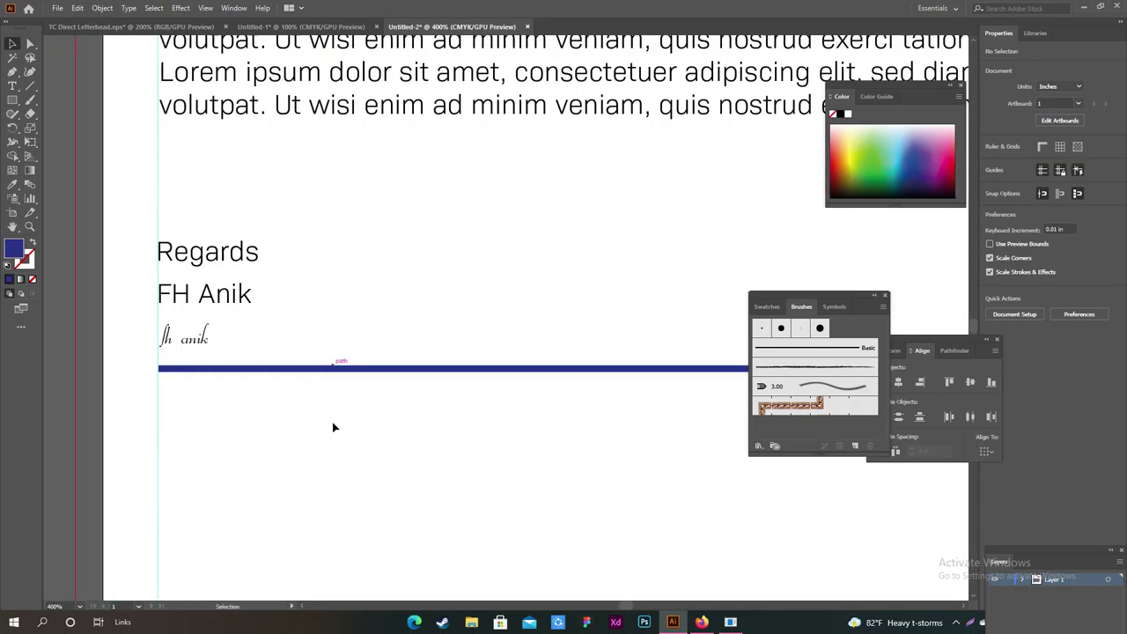
scroll(352, 405, down, 2)
scroll(368, 377, up, 2)
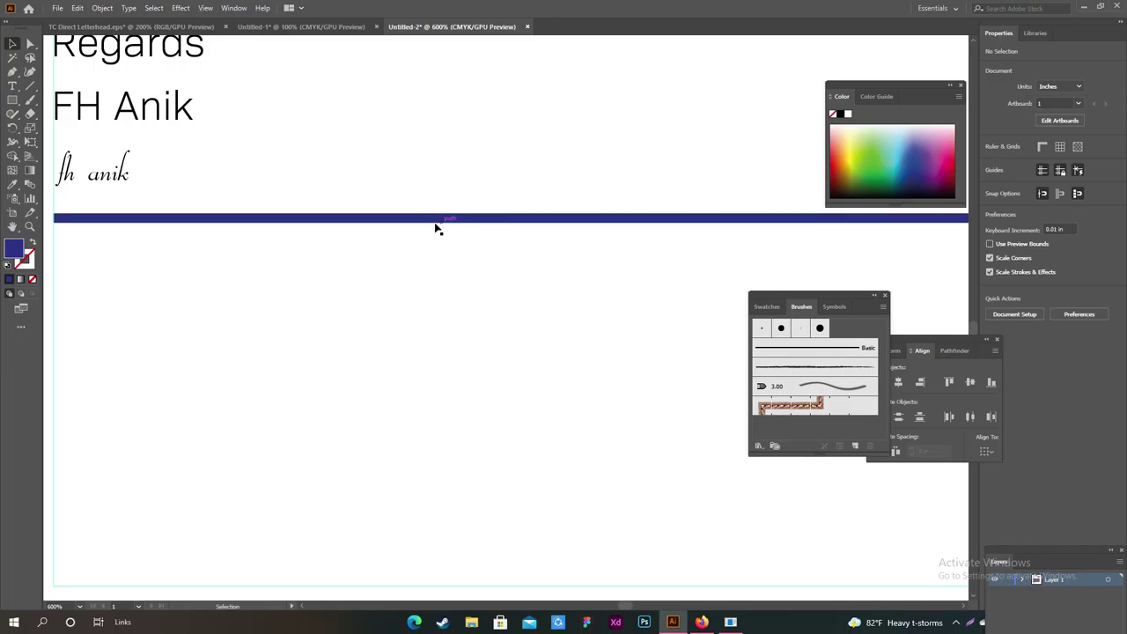
drag(407, 220, 409, 222)
click(320, 292)
scroll(47, 232, up, 1)
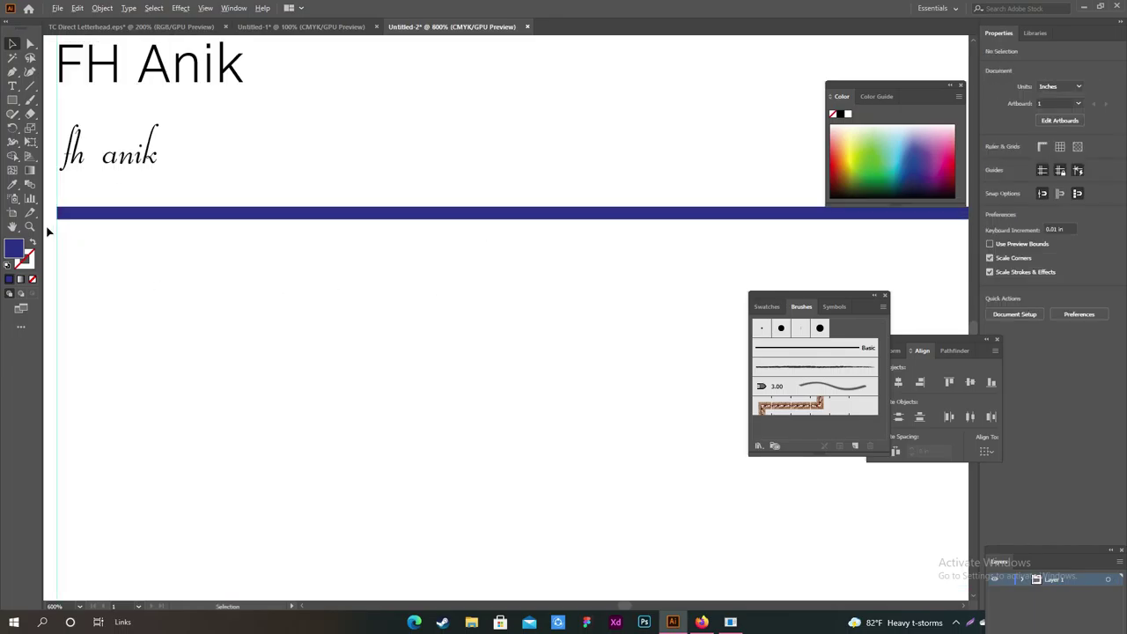
scroll(47, 232, up, 3)
scroll(431, 253, down, 4)
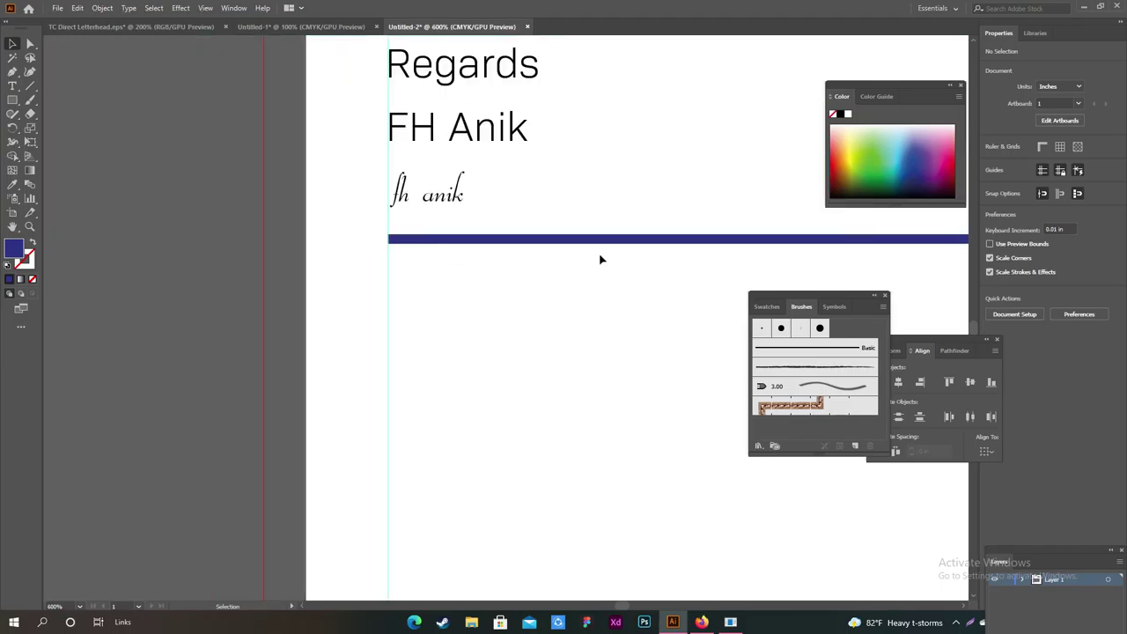
scroll(602, 259, right, 5)
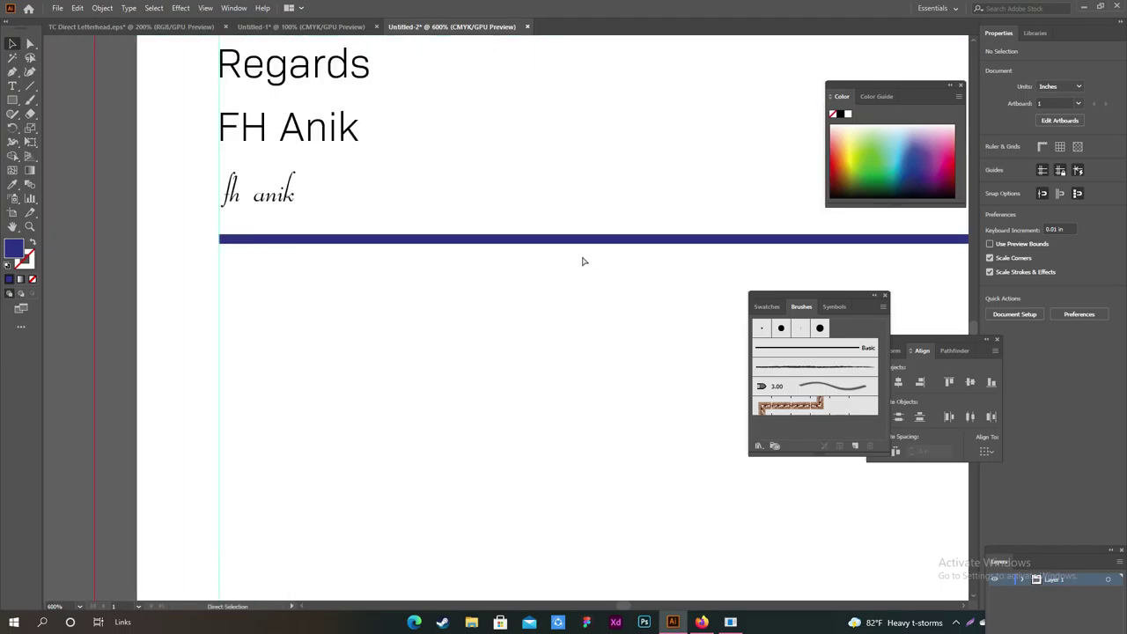
Drag the blue line's right end inward until it is about 0.2 in wide
click(747, 240)
drag(829, 238, 84, 240)
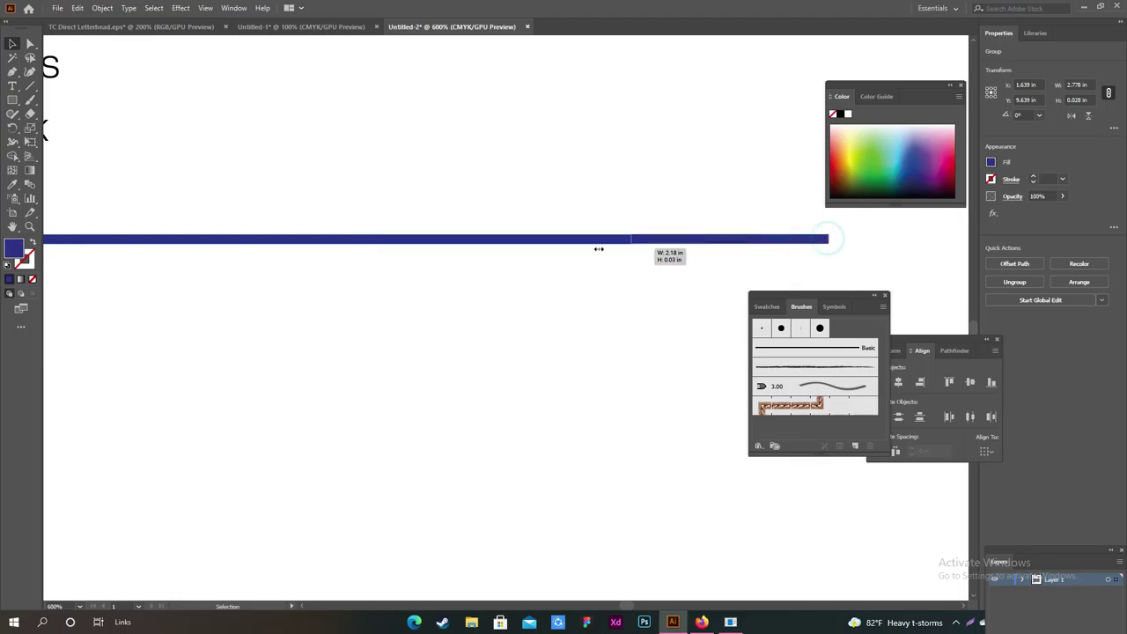
scroll(88, 256, left, 2)
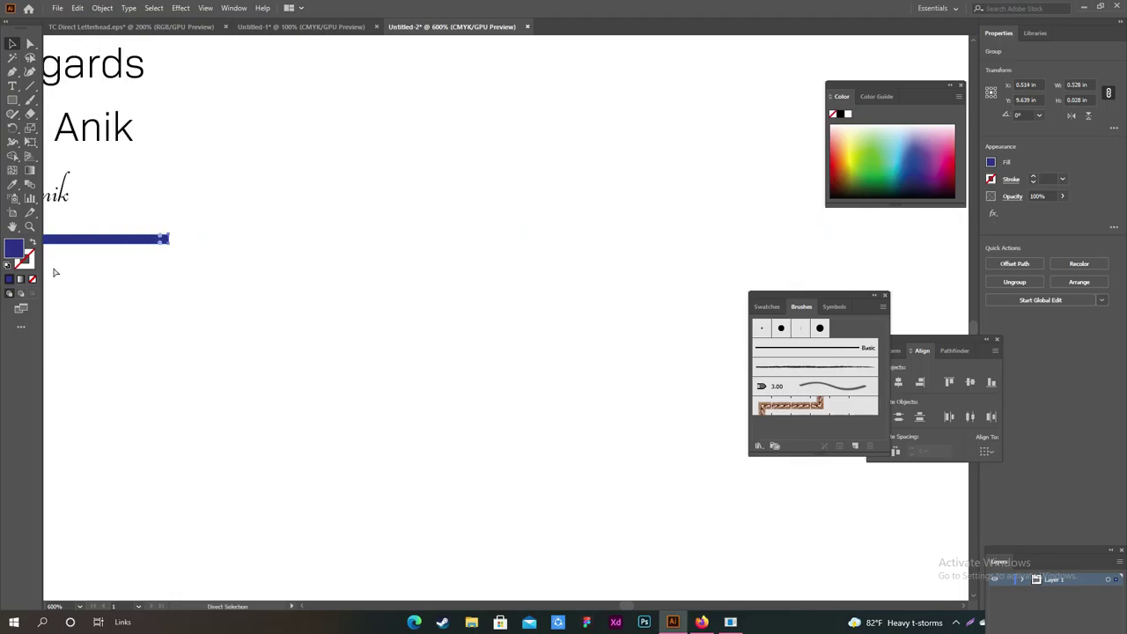
scroll(88, 282, left, 2)
scroll(88, 282, left, 2)
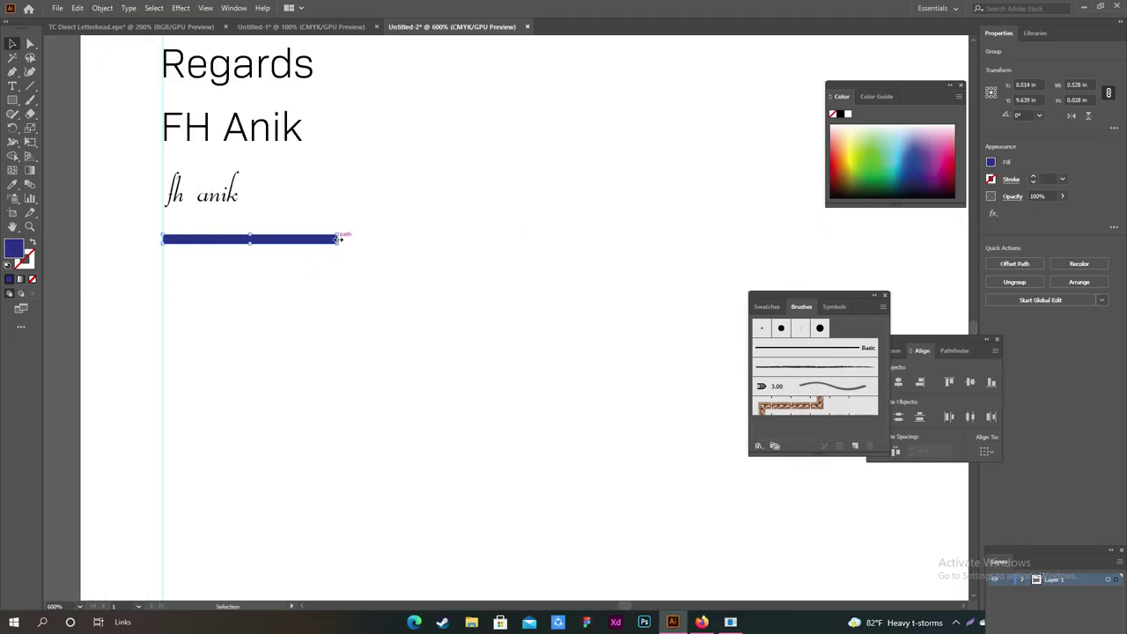
mouse_move(336, 238)
mouse_down()
mouse_move(238, 238)
mouse_move(220, 219)
mouse_move(219, 231)
mouse_up()
click(289, 208)
Drop the underline below the signature and scale the signature up to about 15 pt
click(325, 203)
scroll(168, 269, down, 5)
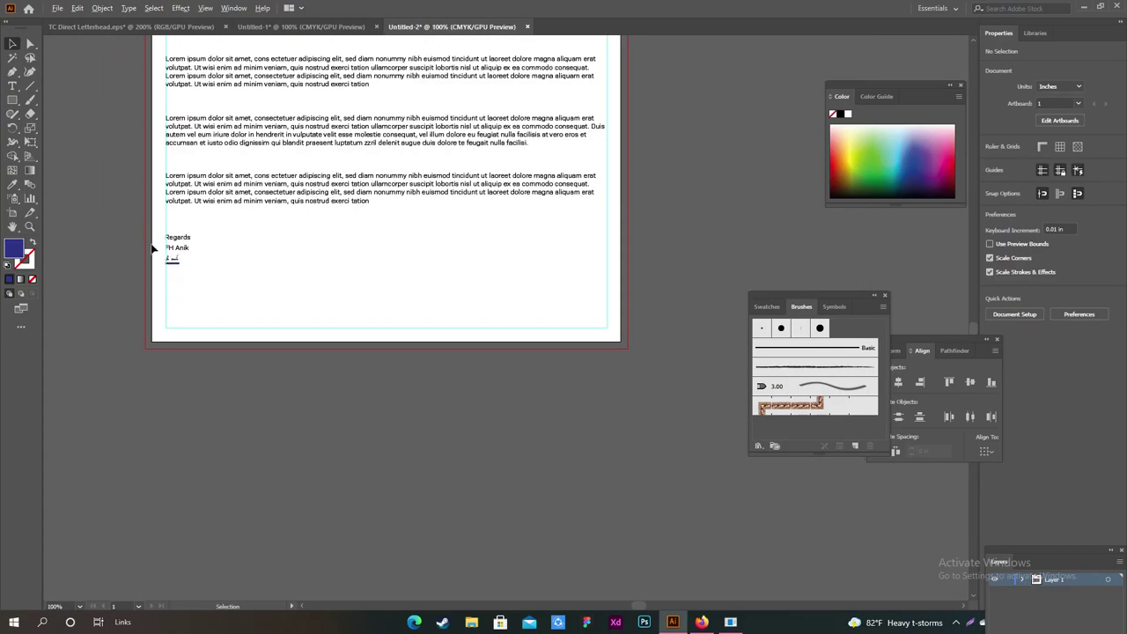
scroll(450, 252, down, 1)
scroll(450, 252, up, 5)
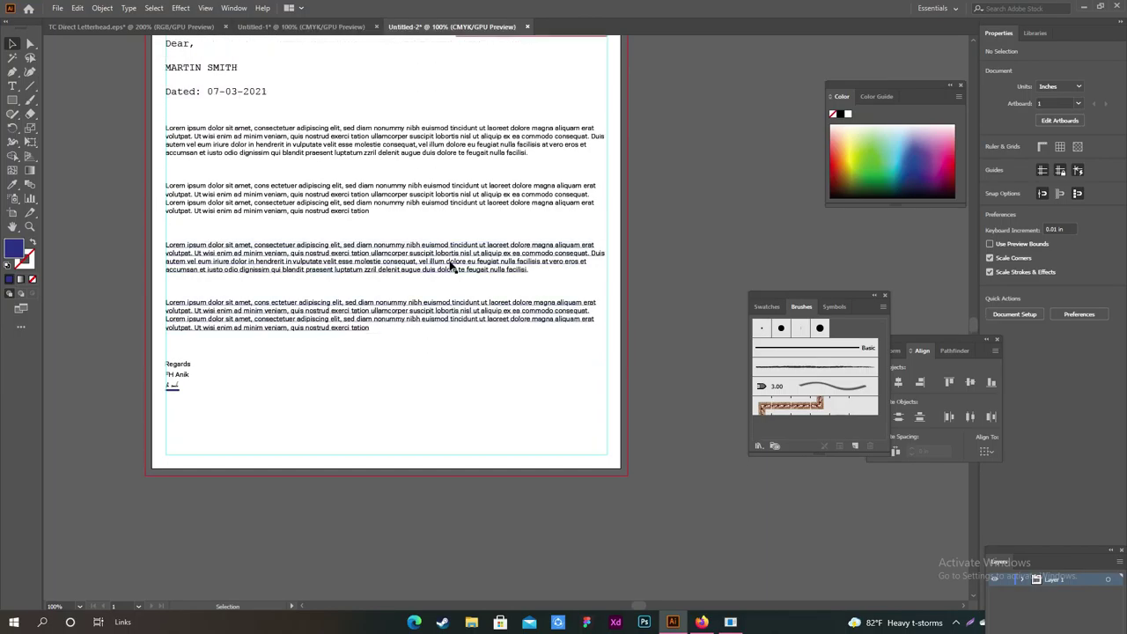
scroll(445, 297, up, 3)
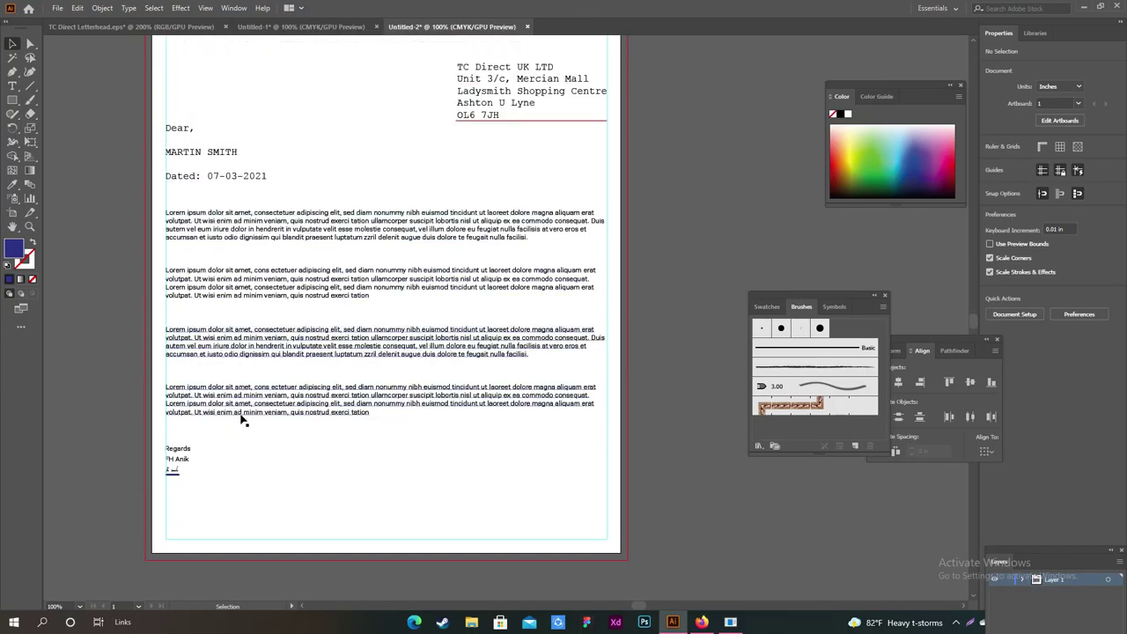
scroll(196, 444, up, 2)
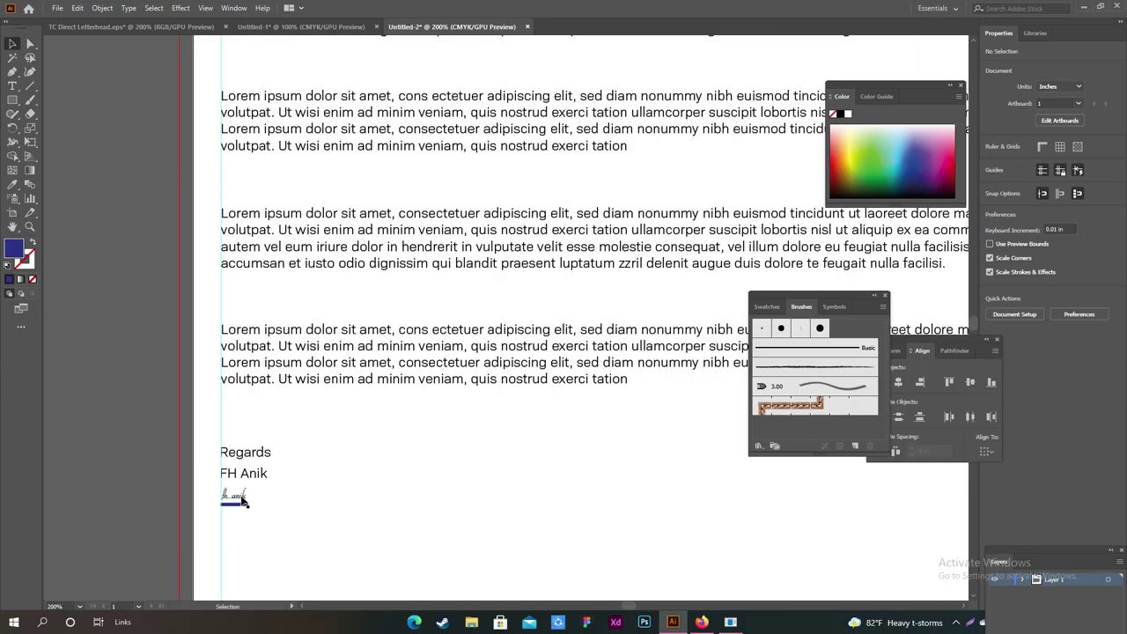
click(236, 496)
drag(246, 498, 257, 504)
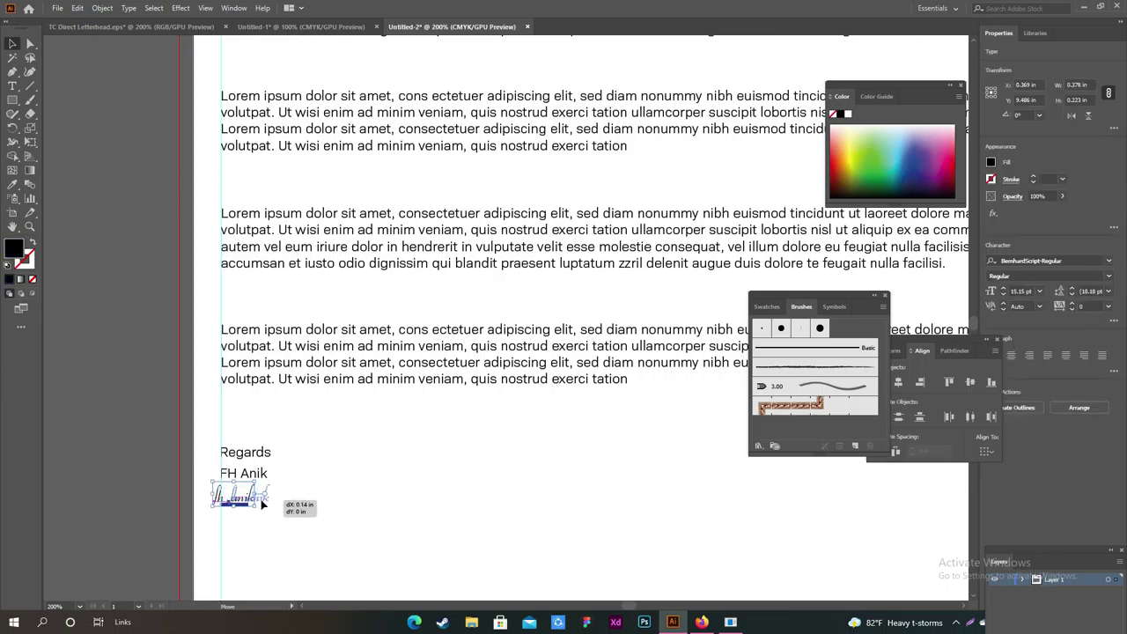
click(352, 478)
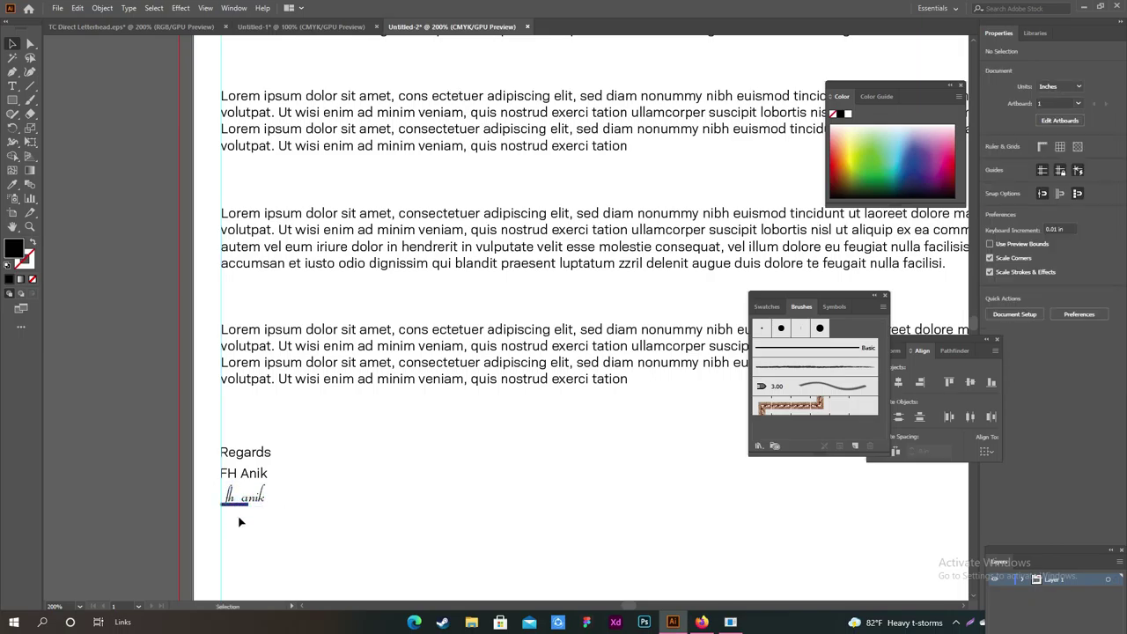
Move the signature left under 'FH Anik', just above the slightly lowered blue underline
drag(238, 516, 361, 525)
drag(243, 509, 258, 541)
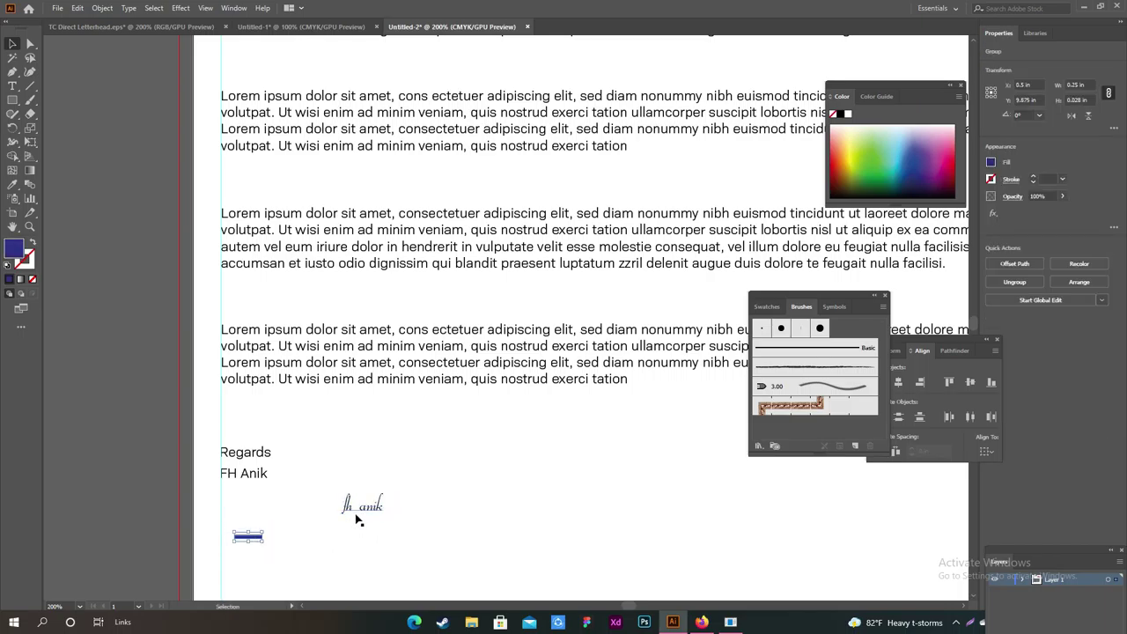
drag(380, 509, 257, 513)
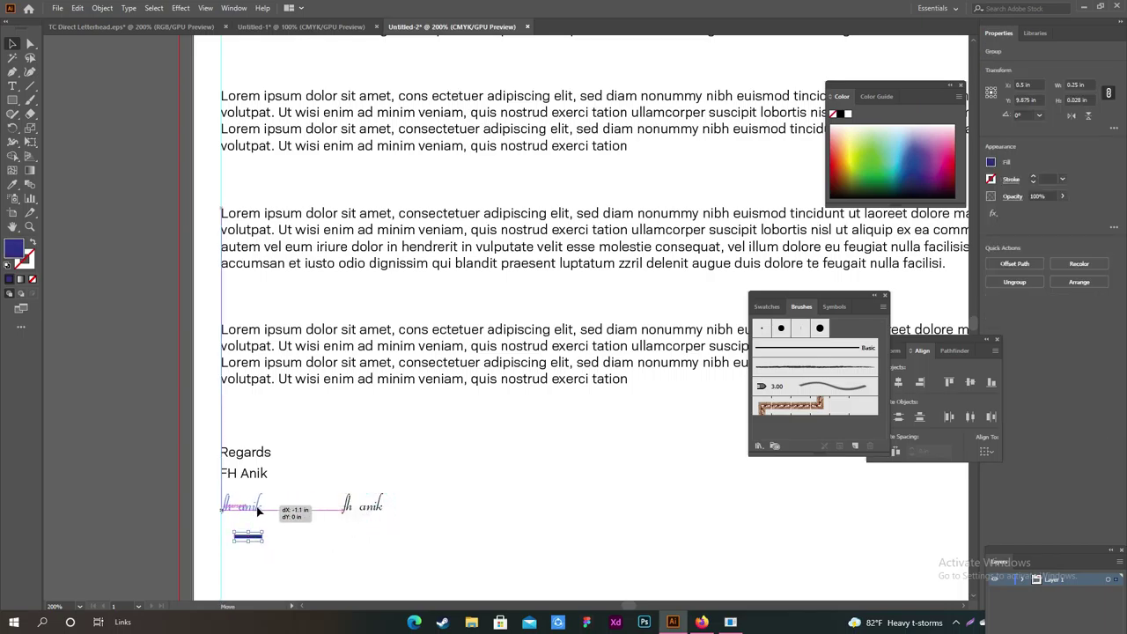
drag(258, 513, 260, 513)
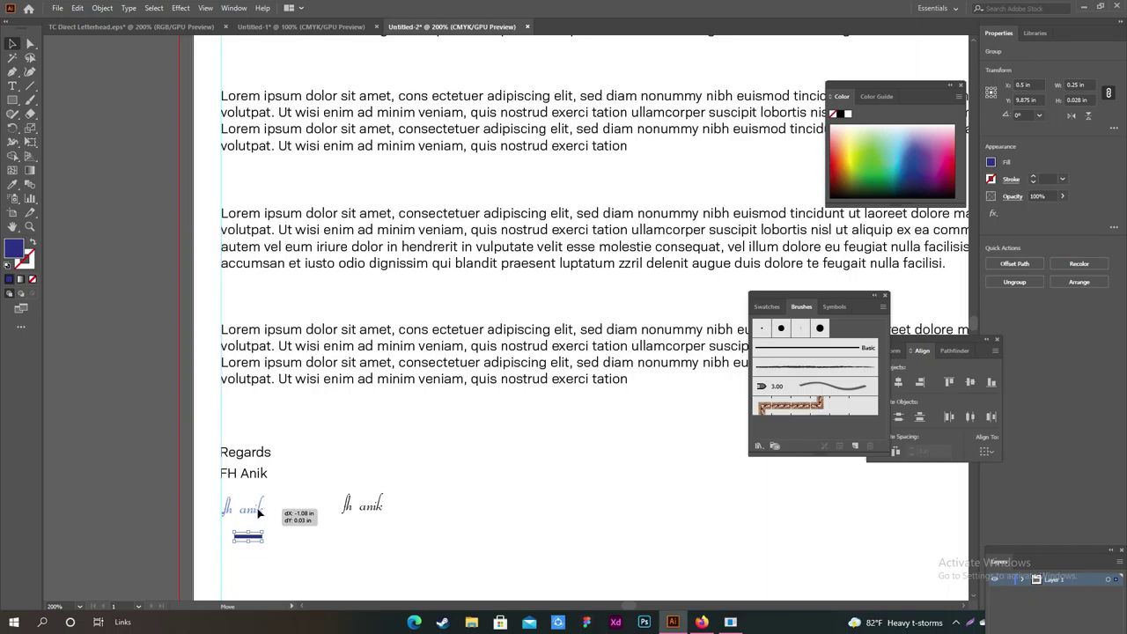
click(323, 490)
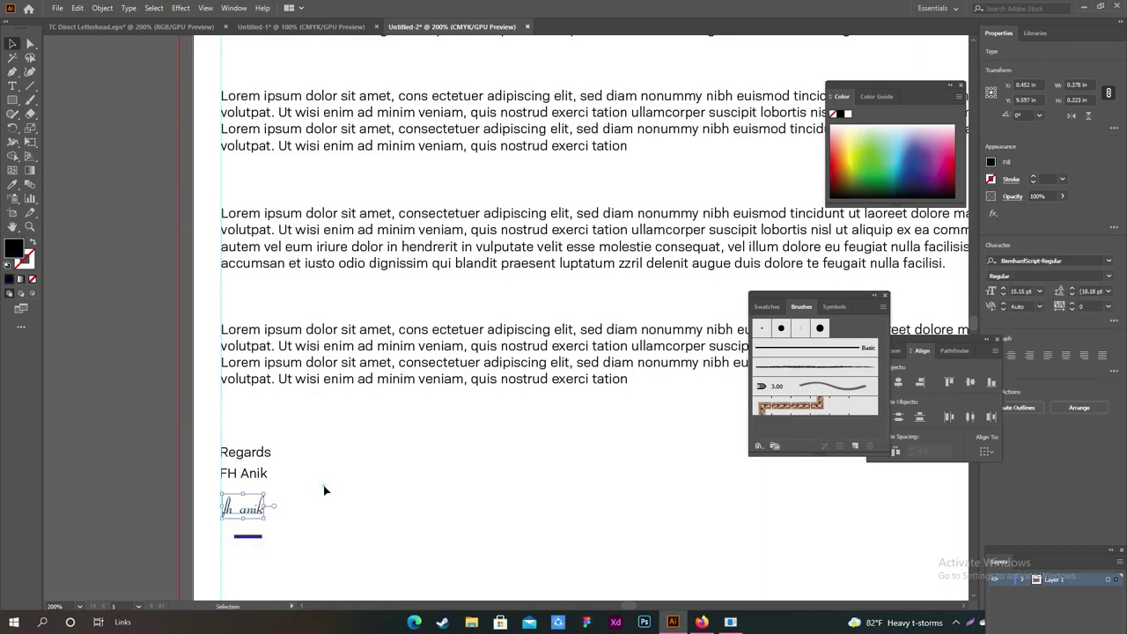
scroll(415, 372, down, 3)
scroll(415, 373, up, 3)
scroll(417, 383, down, 2)
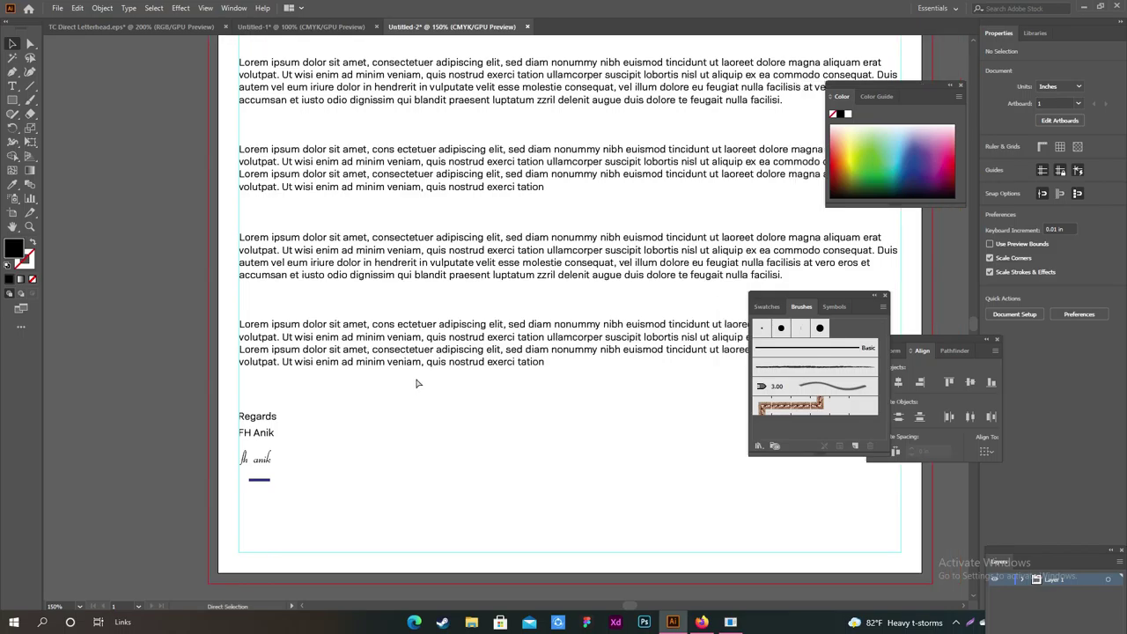
scroll(382, 375, up, 1)
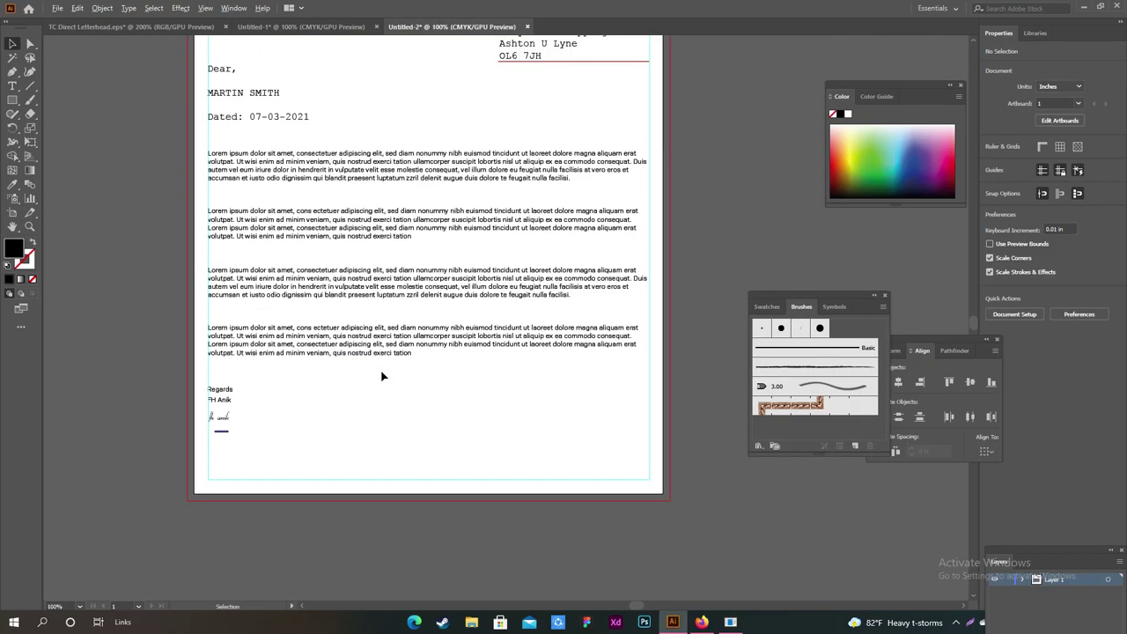
scroll(381, 376, up, 1)
scroll(382, 376, down, 1)
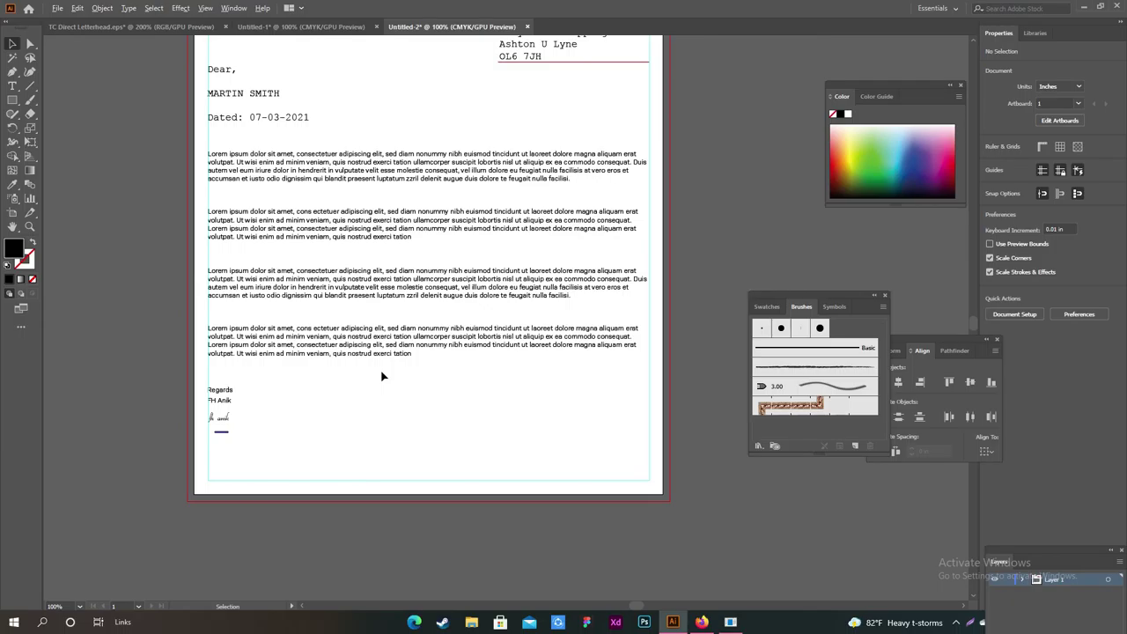
Set the script signature's font size to 24 pt, after first trying 18 pt
click(224, 424)
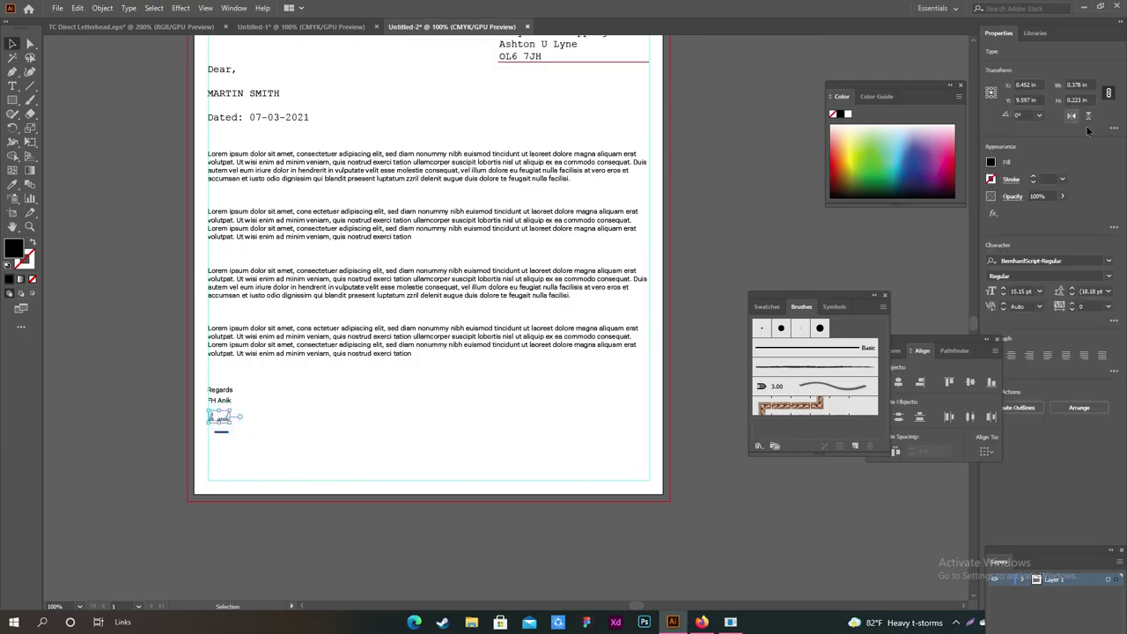
click(1041, 291)
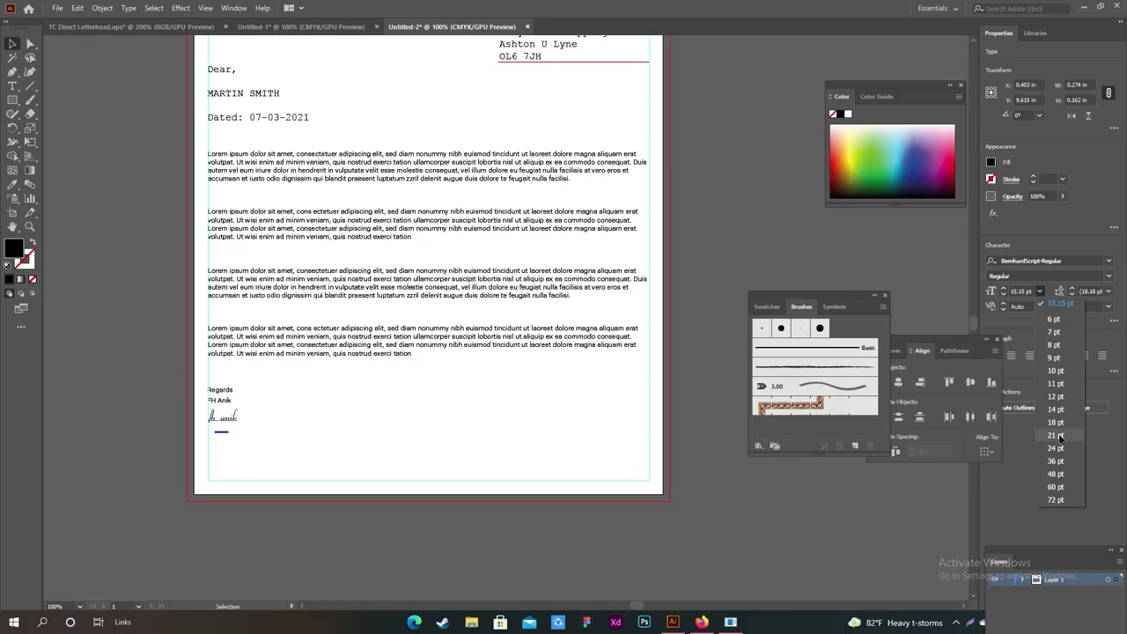
click(1056, 423)
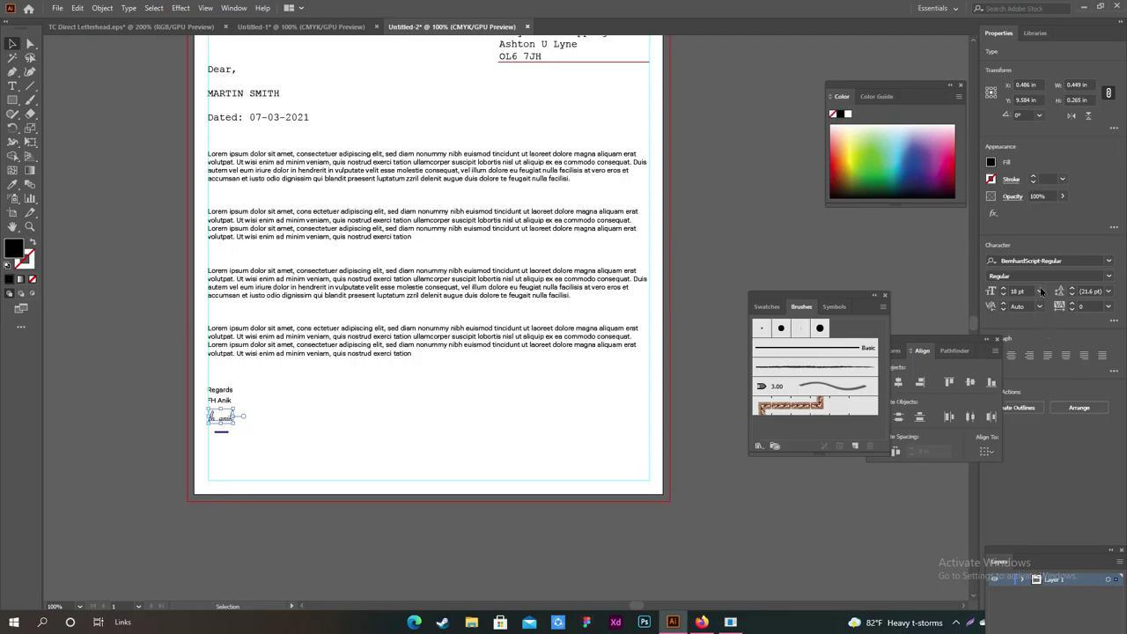
click(1041, 291)
click(1055, 448)
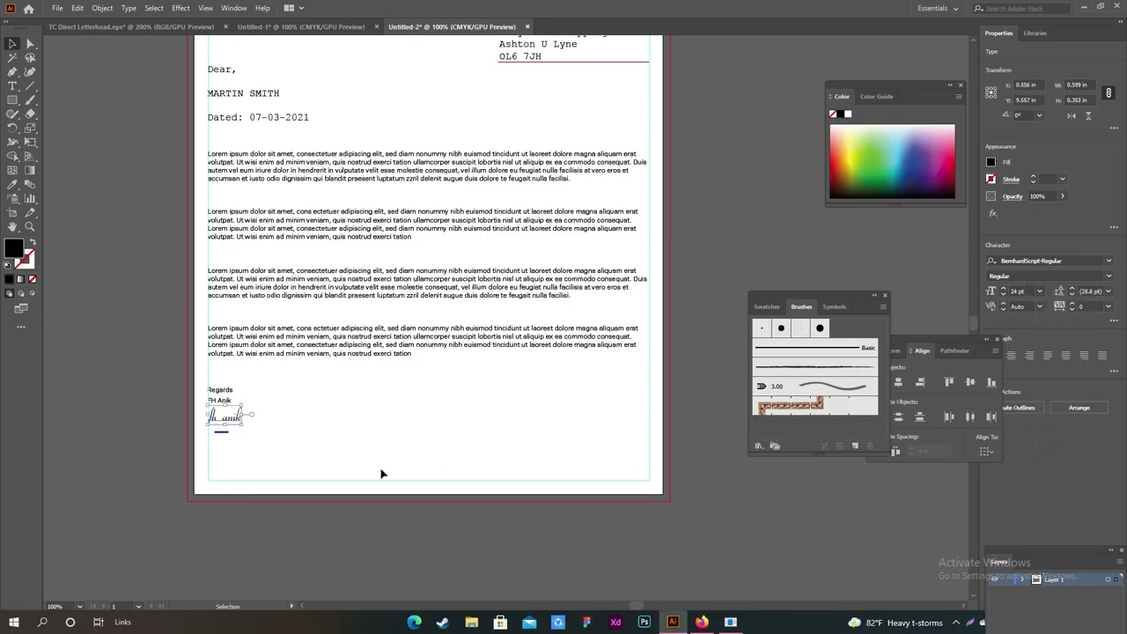
click(319, 428)
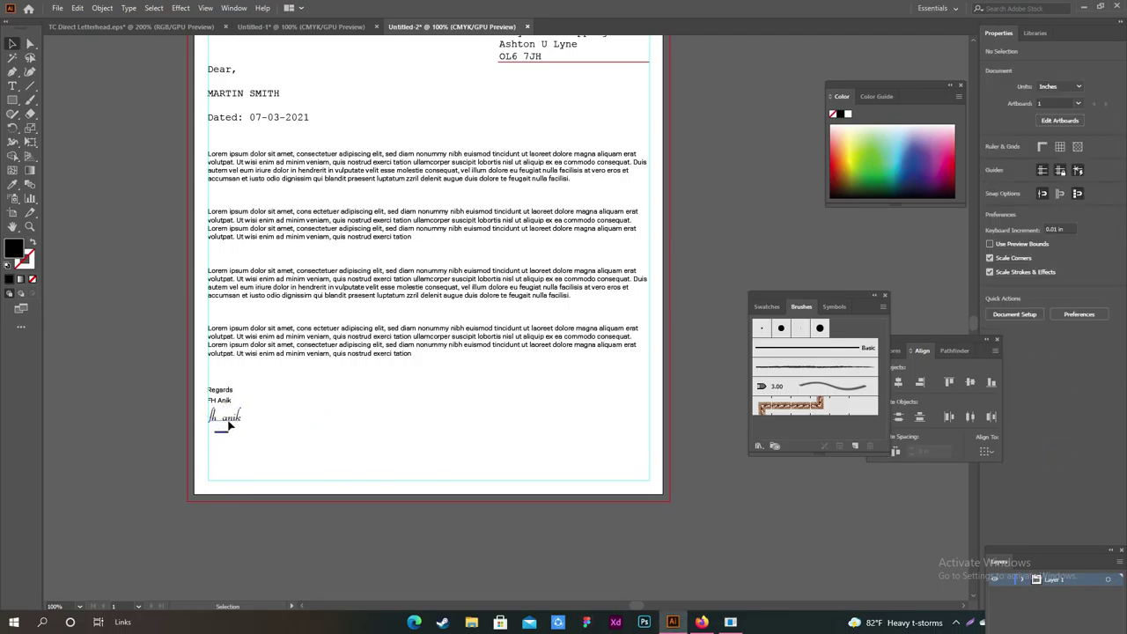
Select the blue underline beneath the signature
click(226, 417)
click(375, 408)
click(221, 432)
scroll(221, 431, up, 1)
Drag the blue underline left so it sits flush under the signature
scroll(221, 432, up, 2)
scroll(221, 431, up, 1)
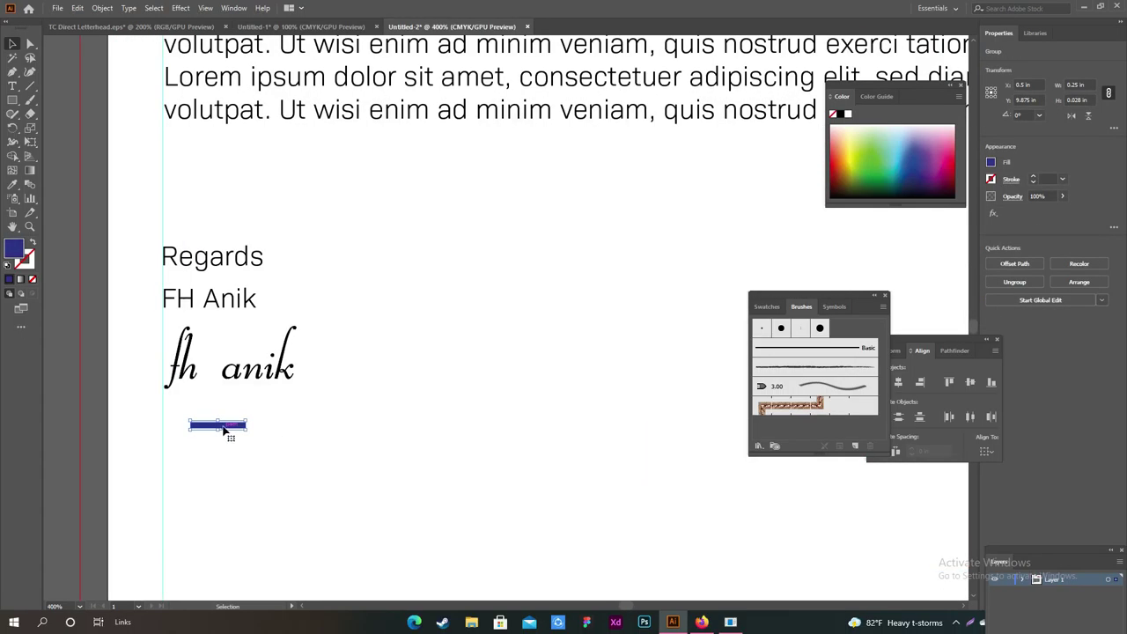
mouse_move(225, 433)
mouse_down()
mouse_move(189, 421)
mouse_move(310, 422)
mouse_up()
click(360, 336)
Zoom out to the whole letterhead and copy the header logo to the bottom right
key(ctrl+1)
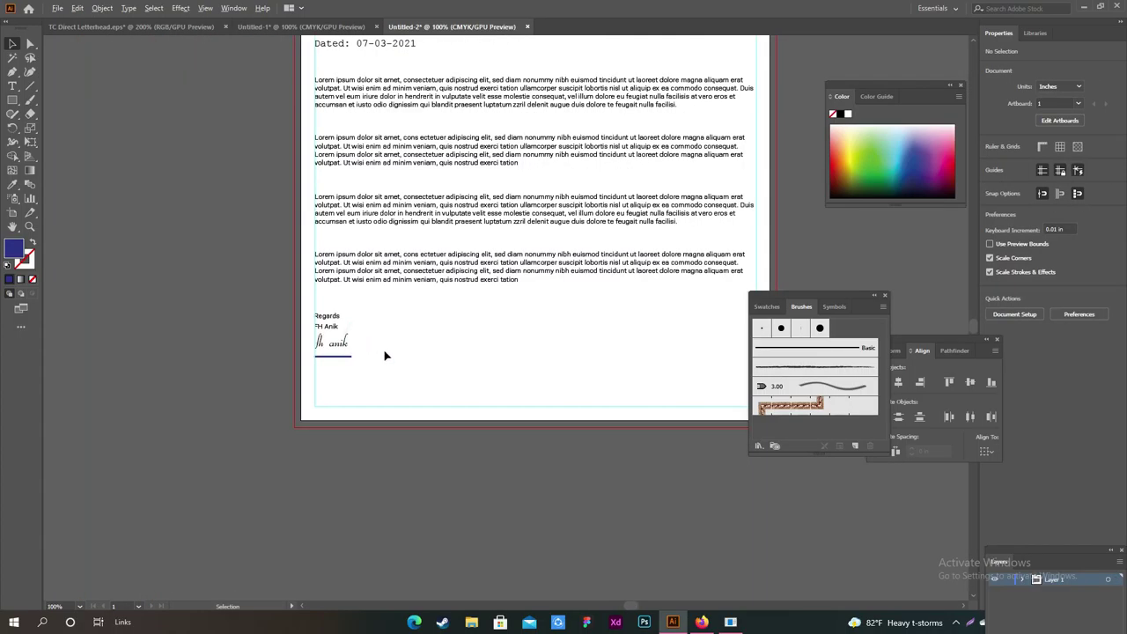
scroll(429, 366, right, 2)
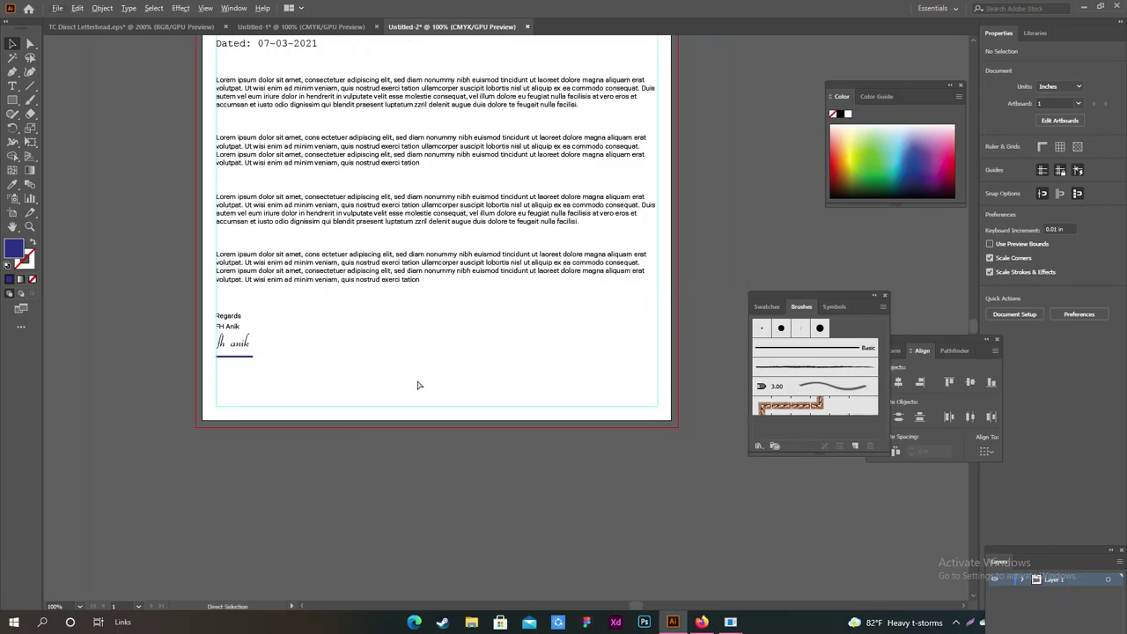
scroll(418, 383, right, 1)
scroll(414, 264, up, 2)
key(ctrl+minus)
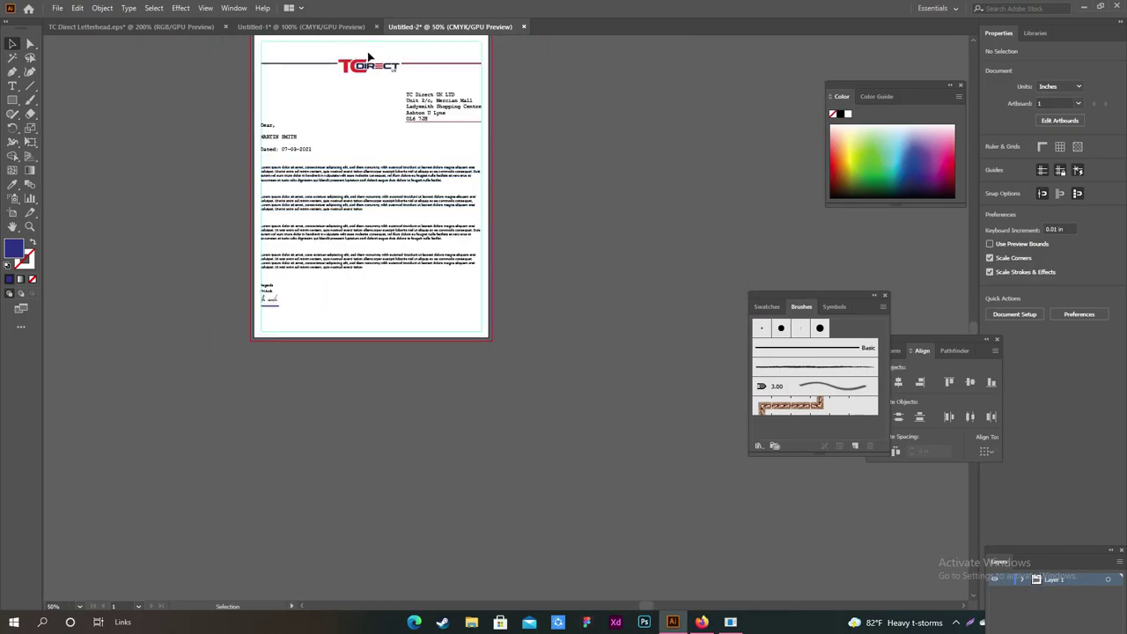
mouse_move(372, 58)
mouse_down()
mouse_move(423, 301)
mouse_move(440, 315)
mouse_up()
Fade the bottom-right logo copy down to 14% opacity
scroll(432, 282, up, 1)
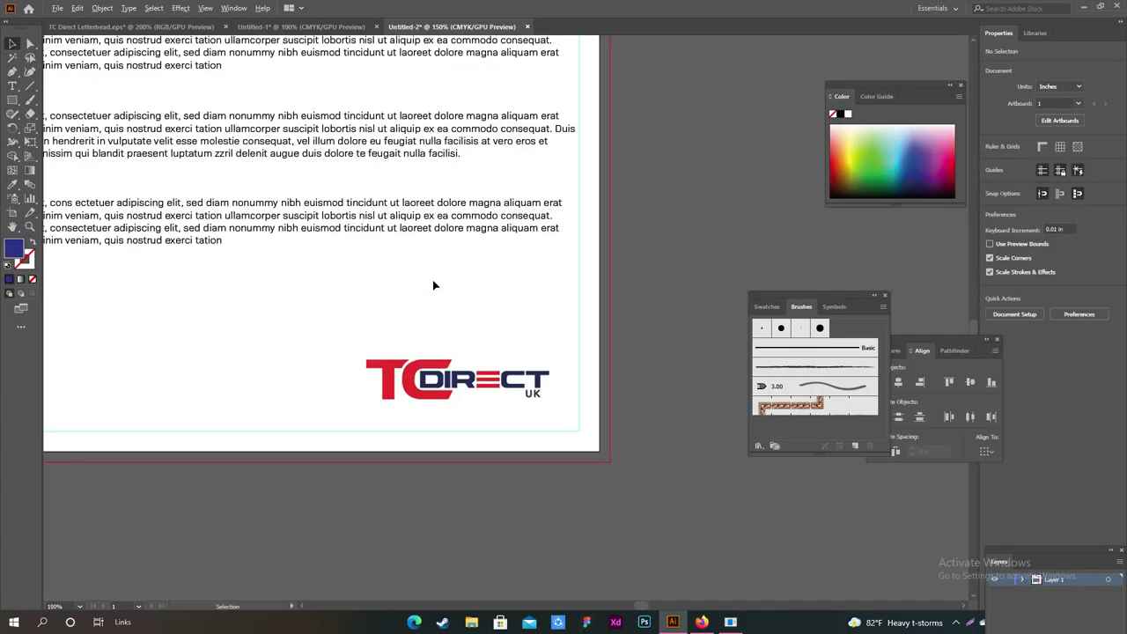
scroll(433, 282, up, 1)
click(443, 401)
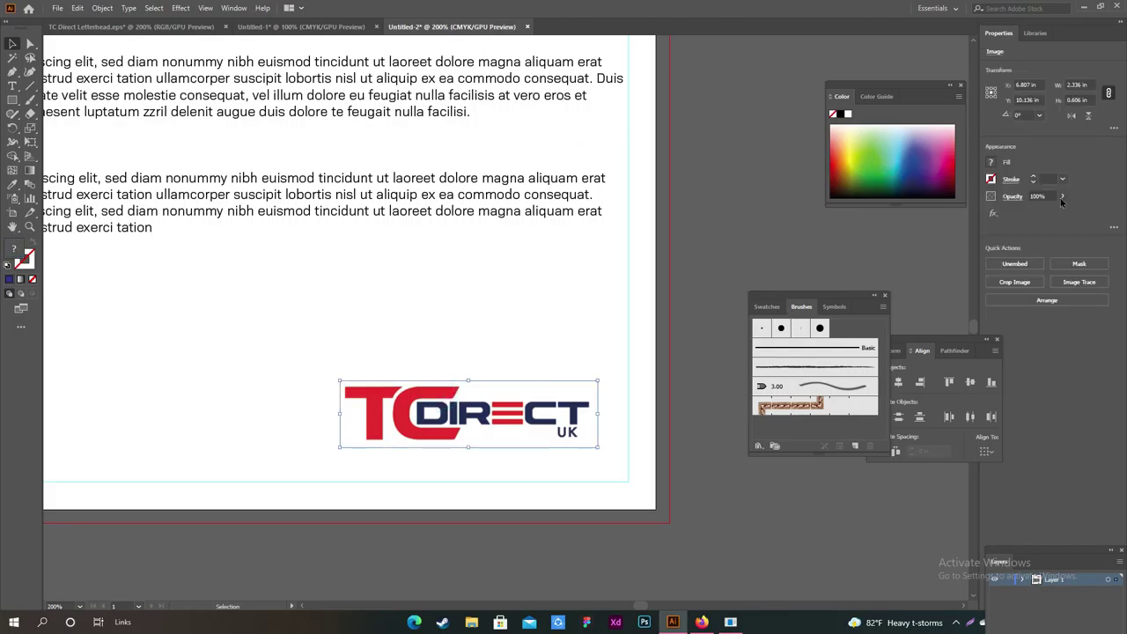
click(1063, 196)
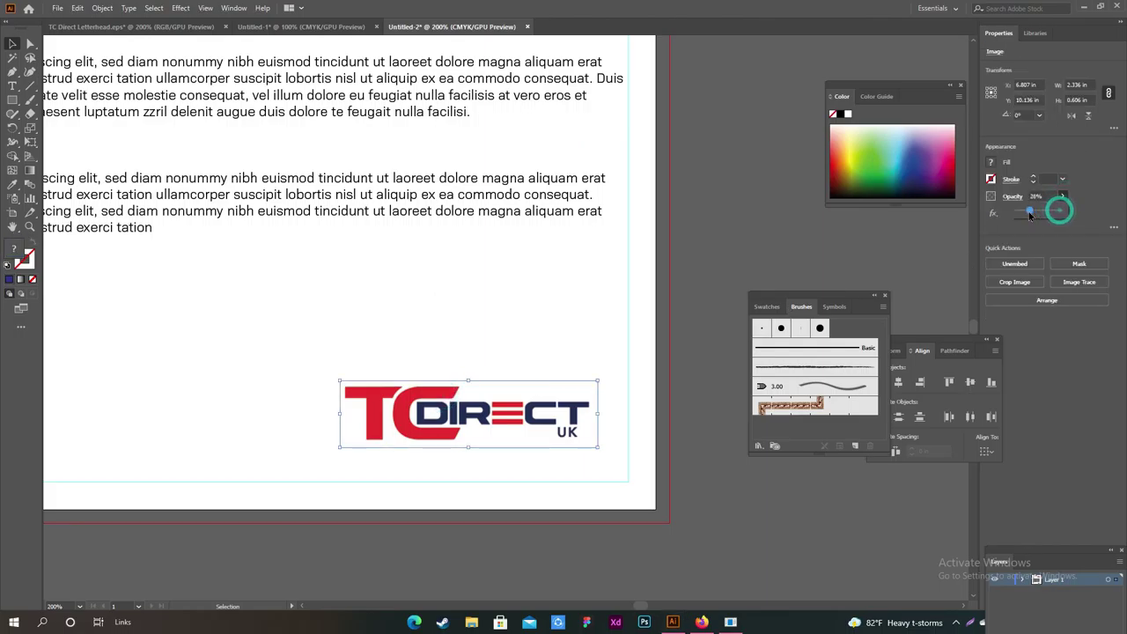
drag(1066, 214, 1024, 216)
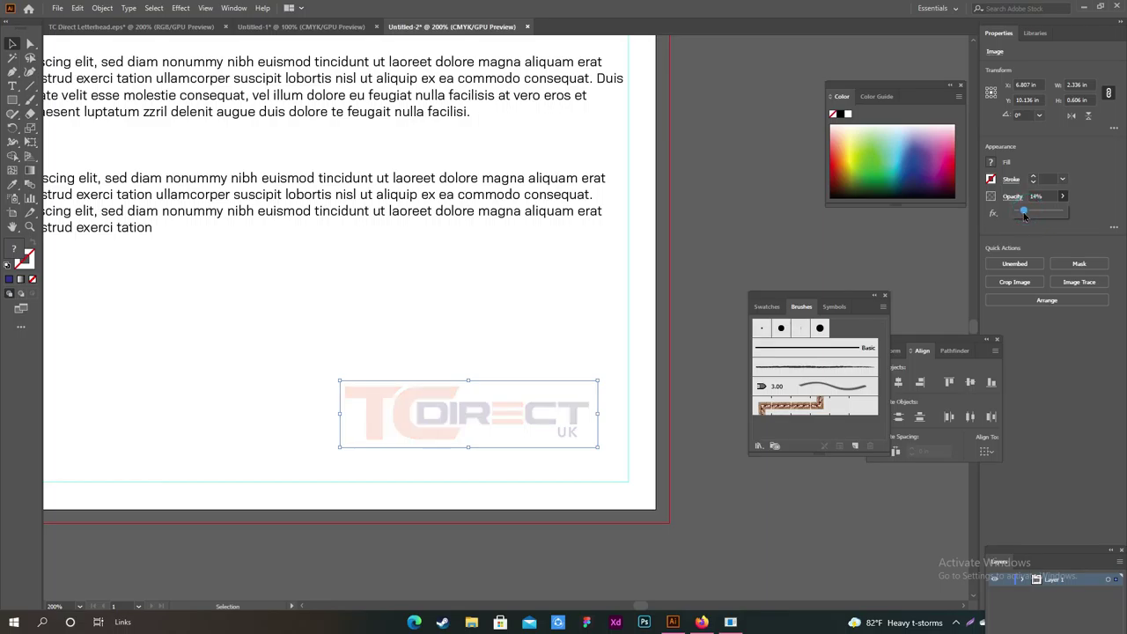
click(742, 262)
Adjust the watermark logo's opacity to about 15%
scroll(635, 273, down, 3)
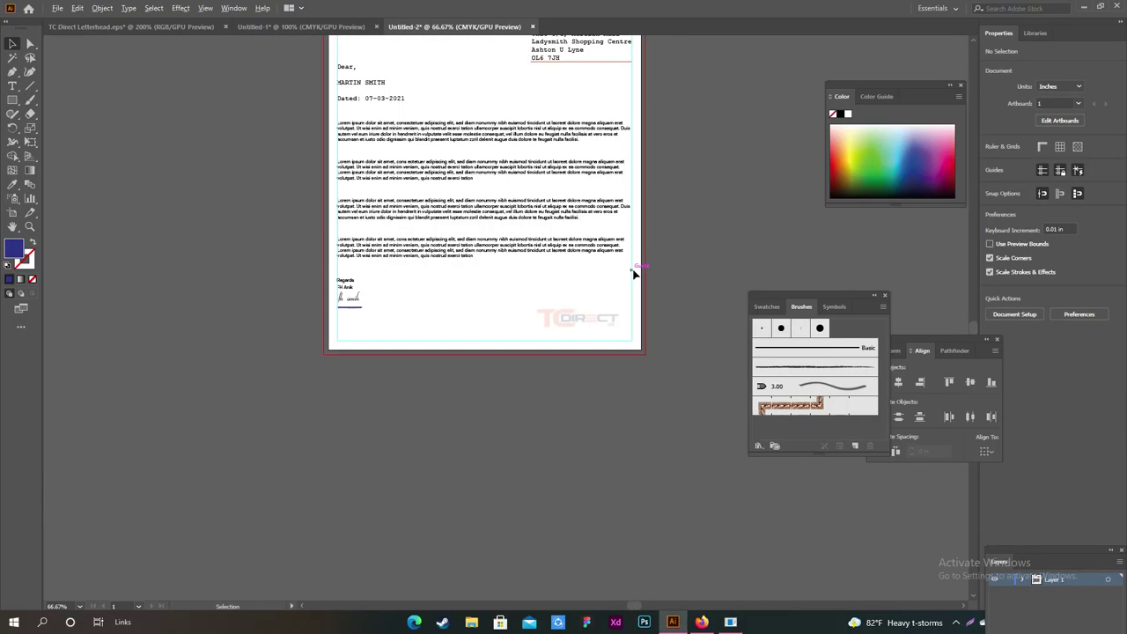
scroll(610, 283, up, 2)
scroll(611, 282, up, 1)
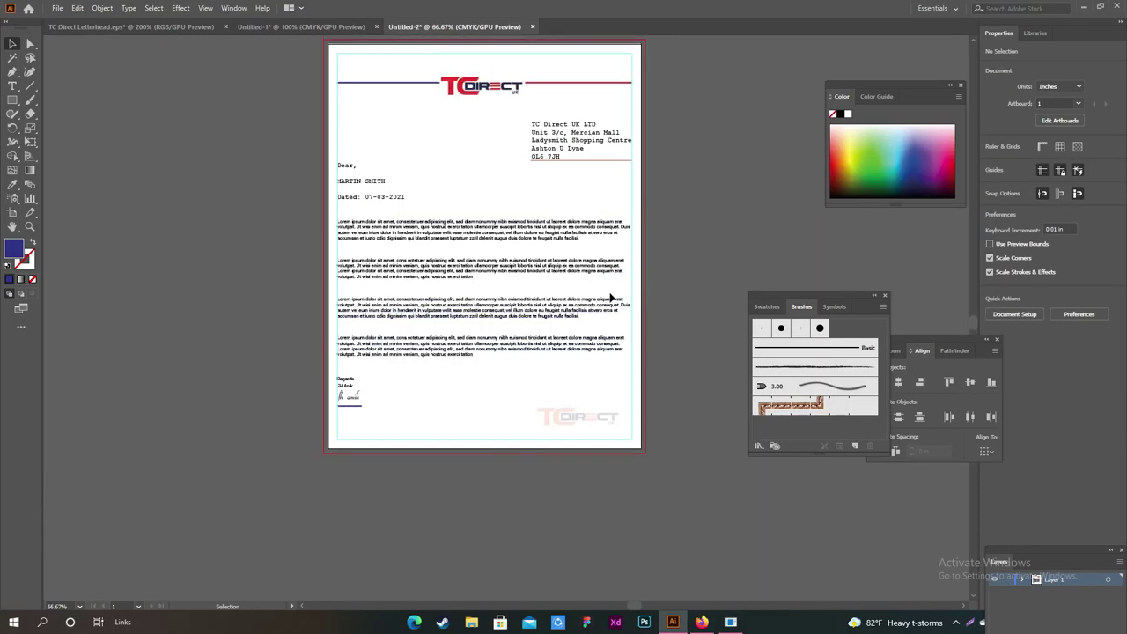
click(585, 421)
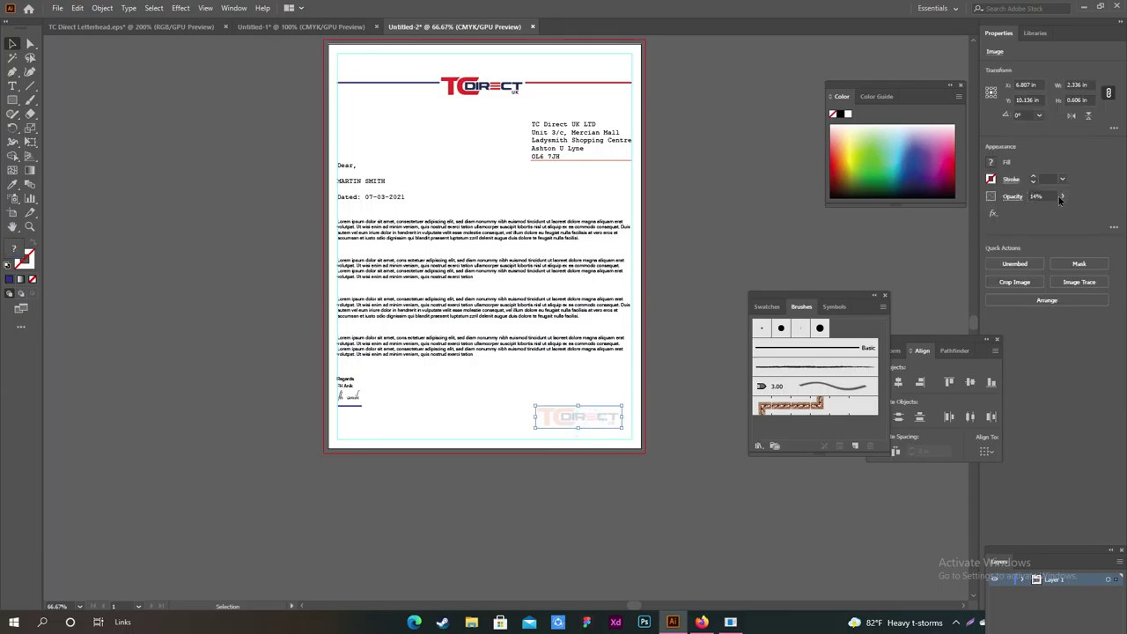
click(1062, 196)
drag(1024, 212, 1022, 214)
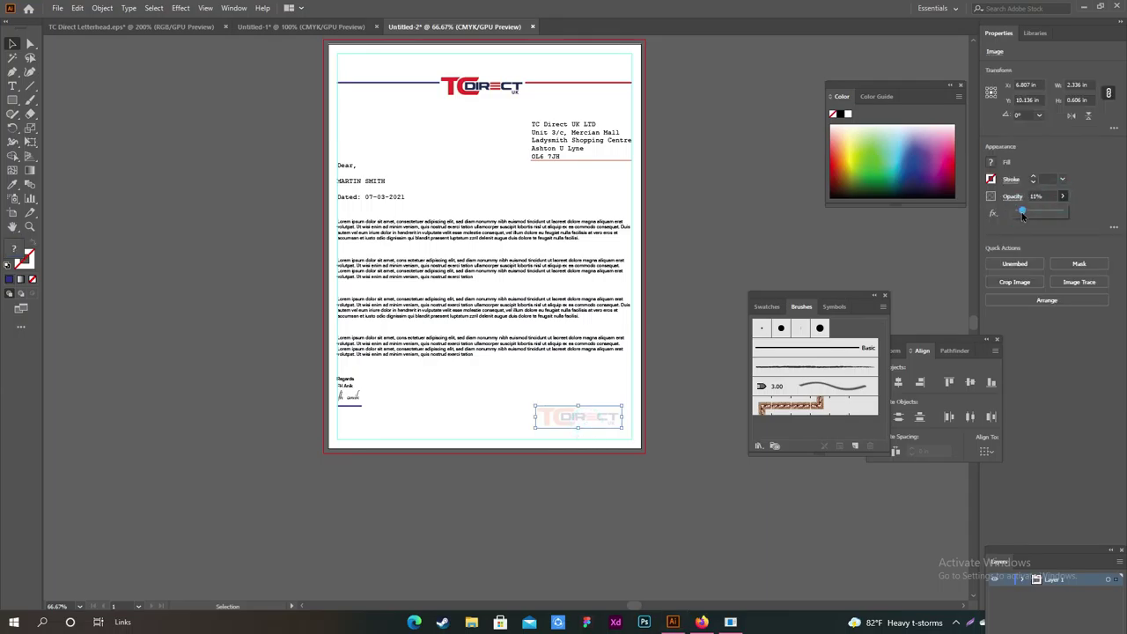
click(764, 267)
Raise the watermark logo's opacity to 21%
scroll(626, 395, up, 2)
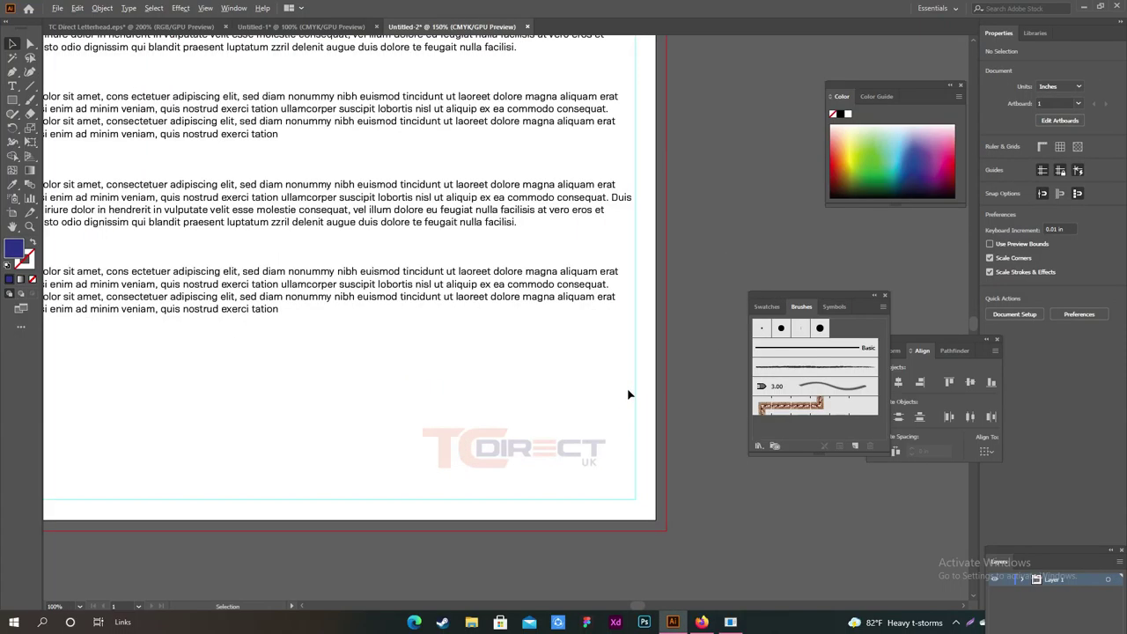
scroll(629, 395, up, 1)
scroll(589, 377, down, 2)
scroll(535, 418, down, 1)
click(531, 408)
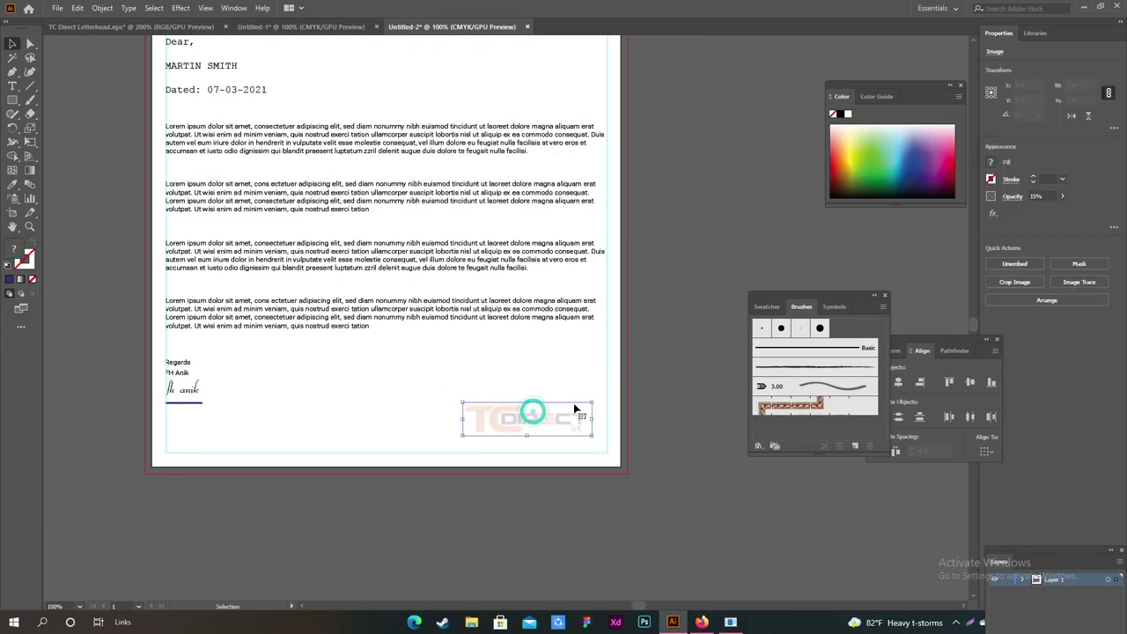
click(1062, 196)
drag(1024, 212, 1028, 214)
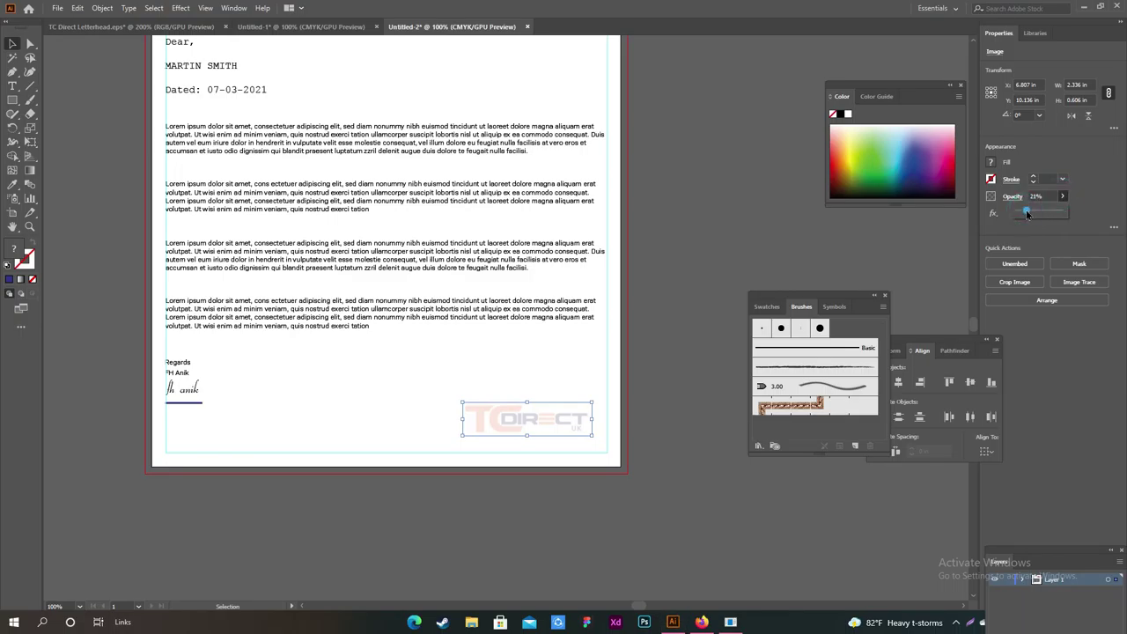
click(719, 264)
scroll(519, 320, down, 3)
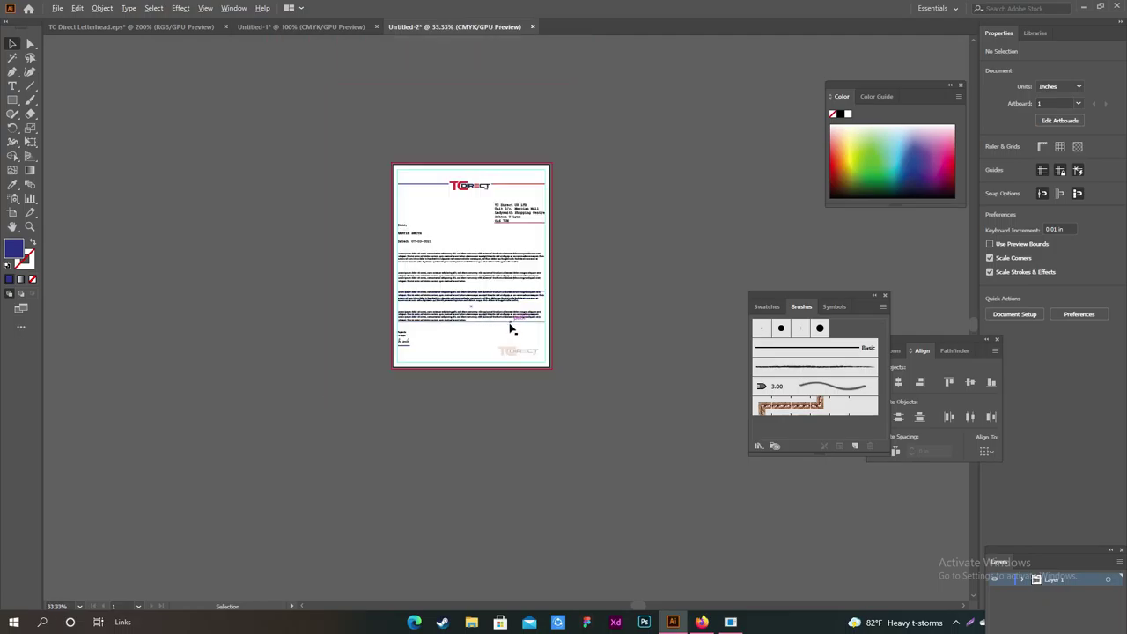
scroll(509, 329, up, 3)
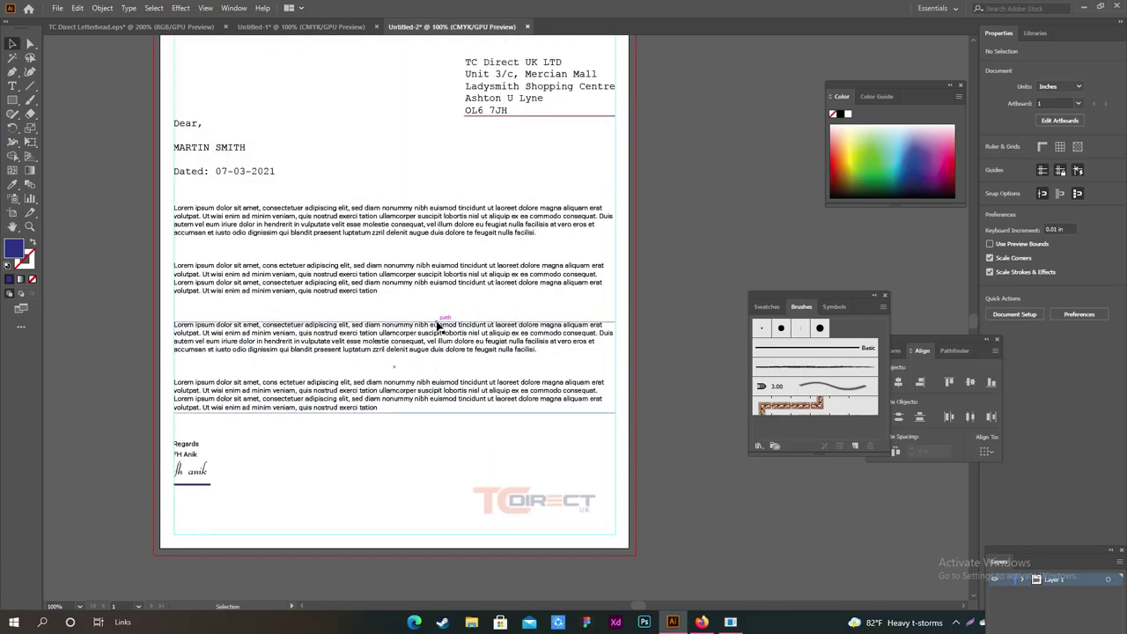
scroll(438, 326, up, 5)
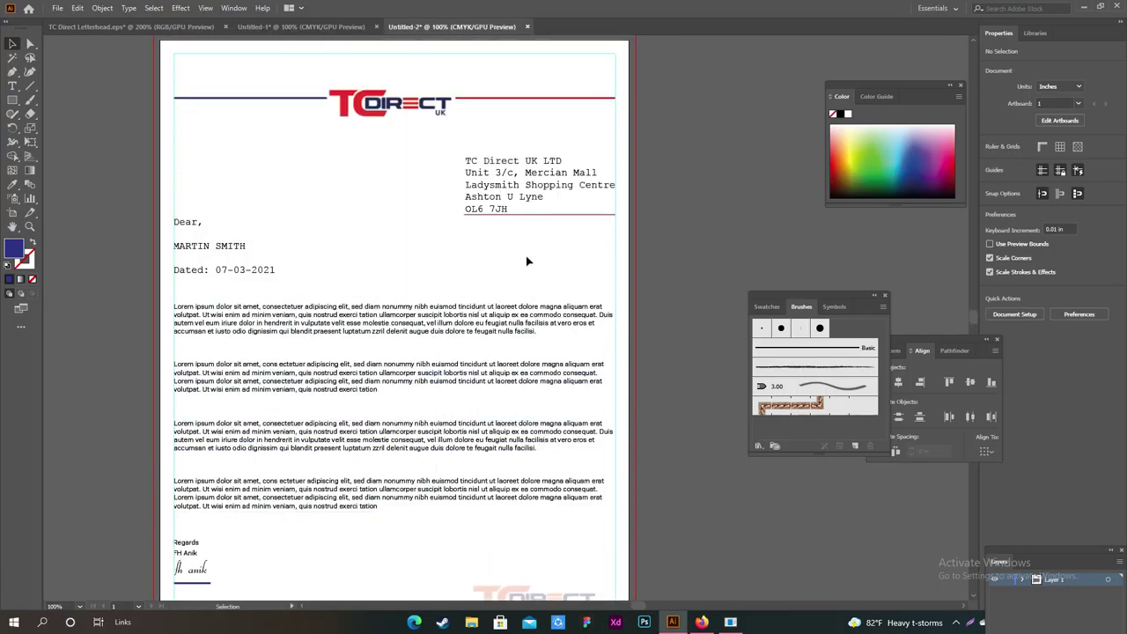
scroll(526, 257, down, 1)
scroll(525, 264, up, 1)
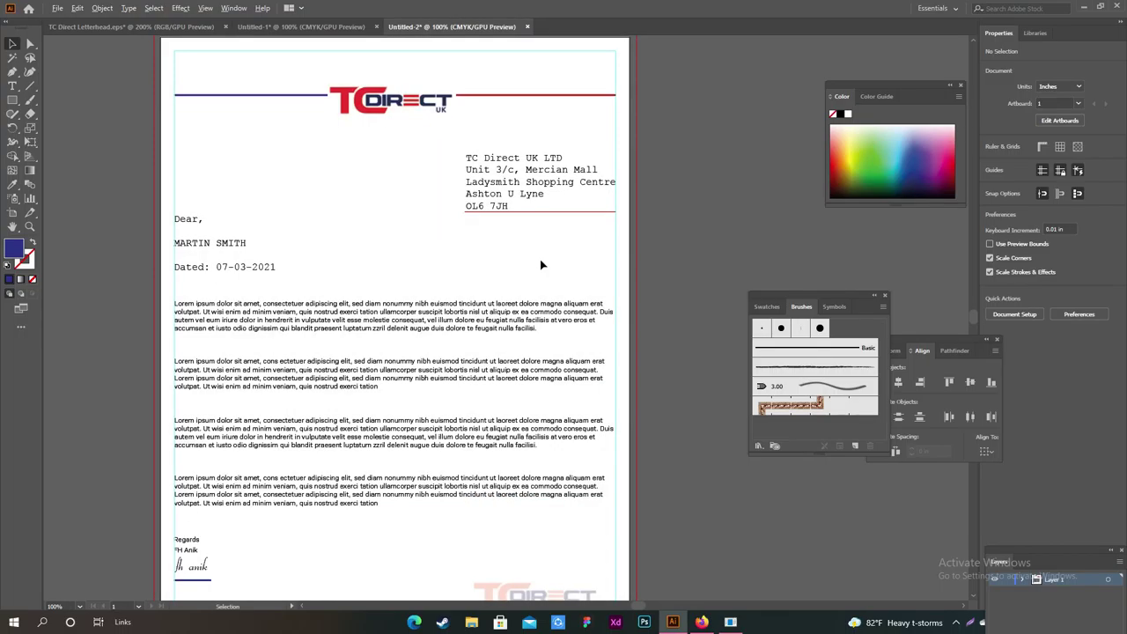